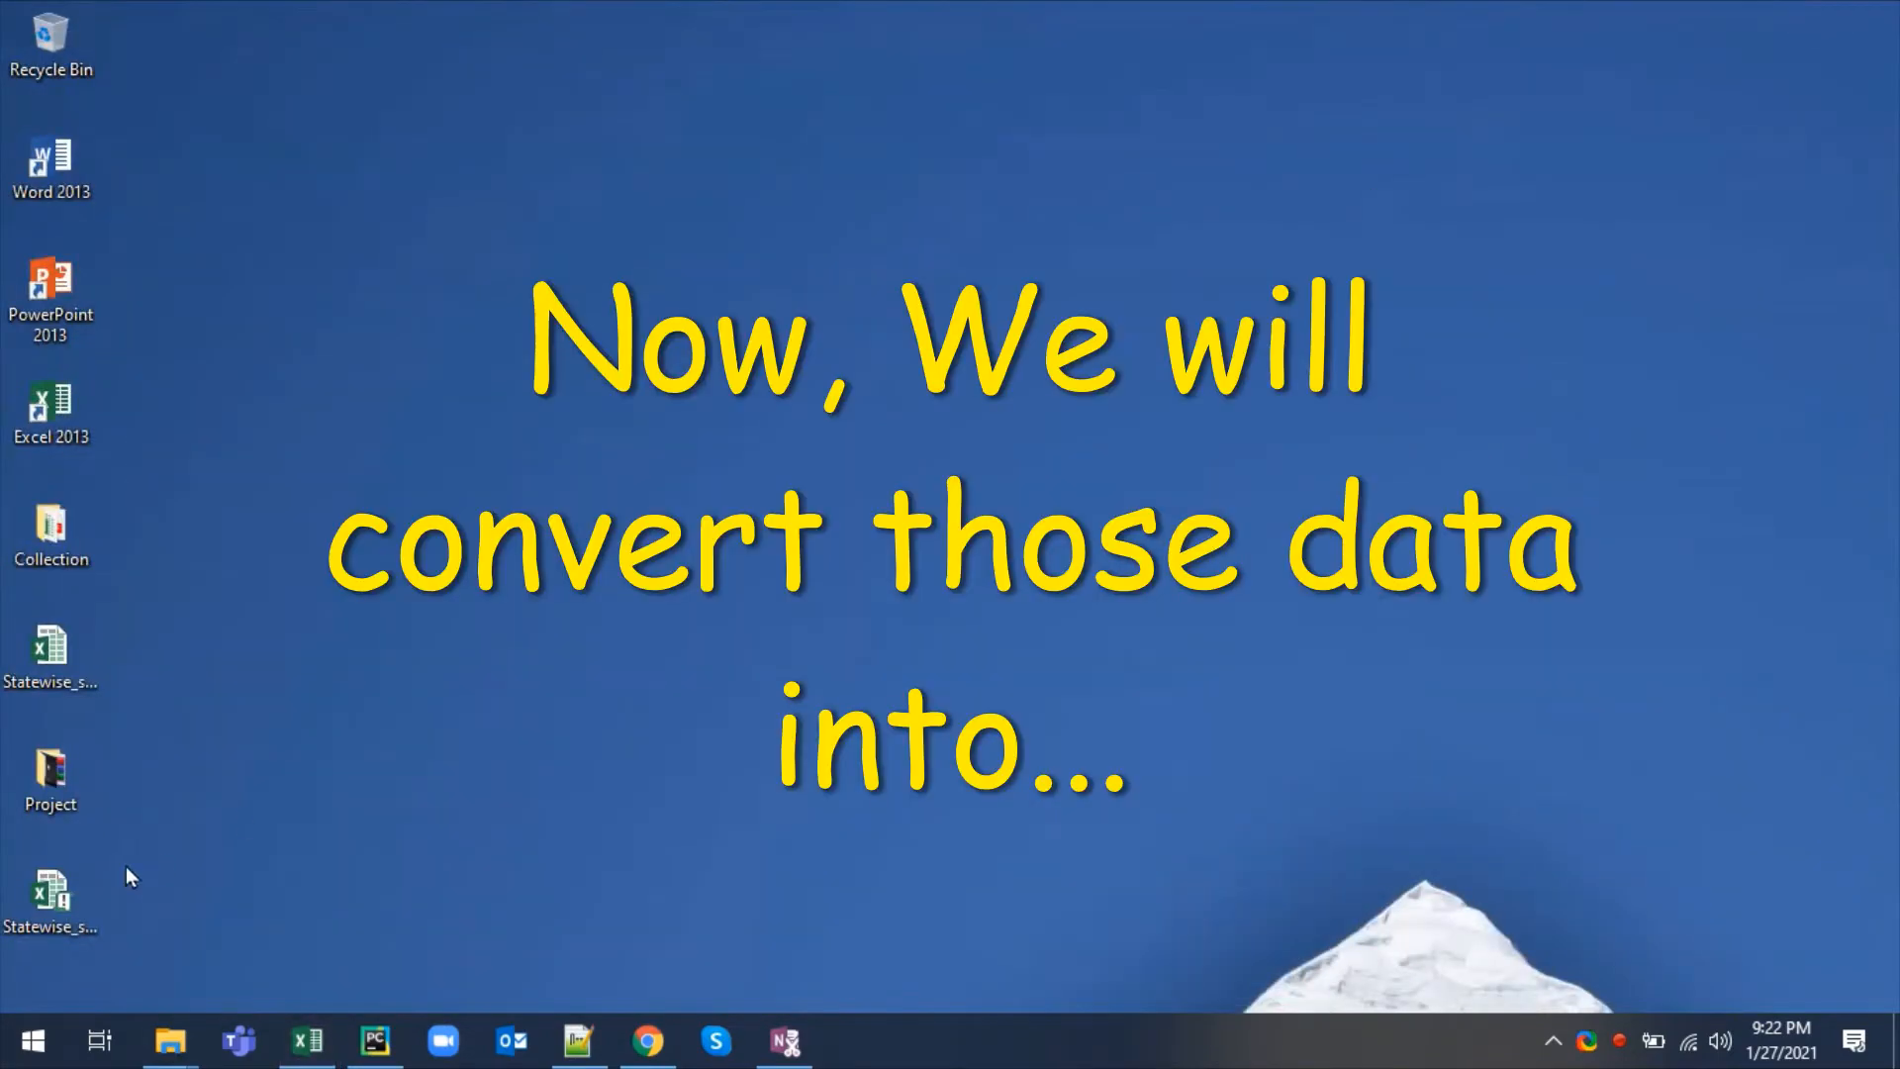
- Open the Statewise_sales_quickblog_Output workbook, examine its formatted report sheets from 2021-1-15 to 2021-1-20, and close it
double_click(87, 881)
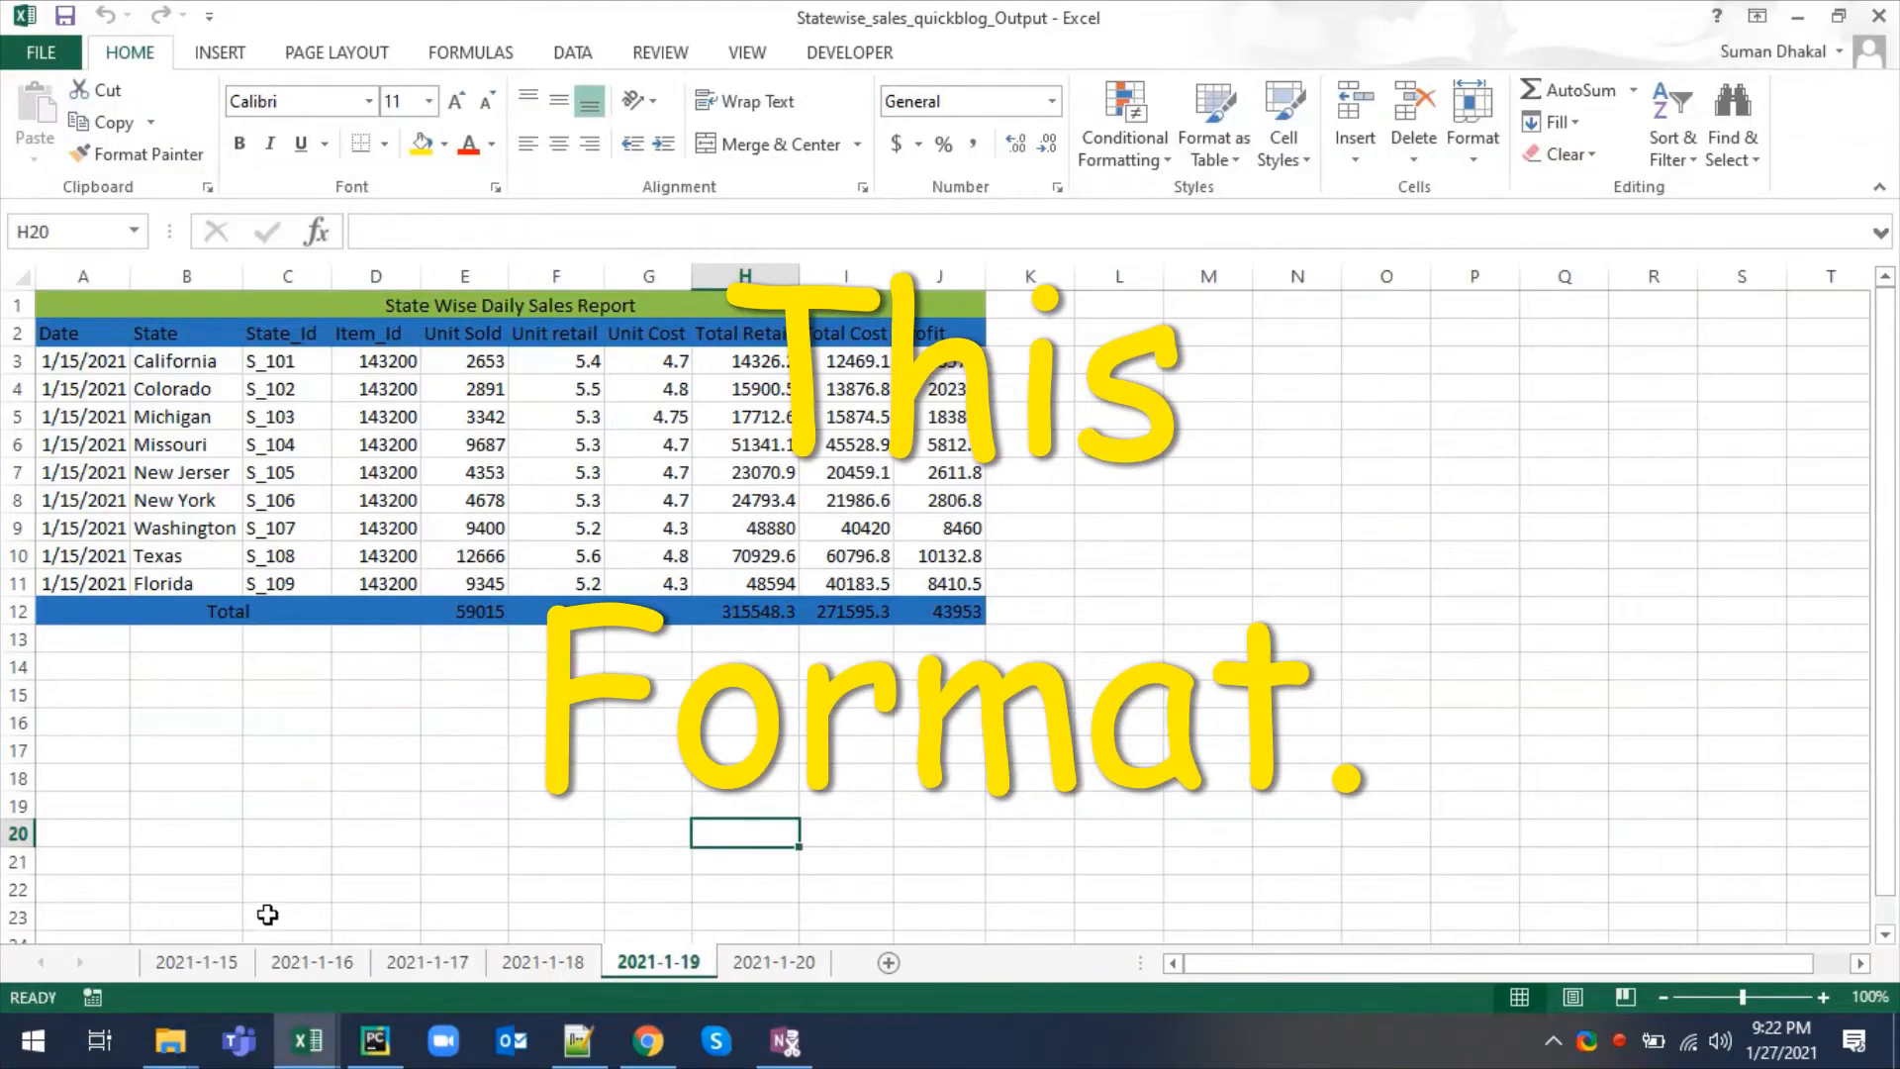
click(226, 965)
click(315, 965)
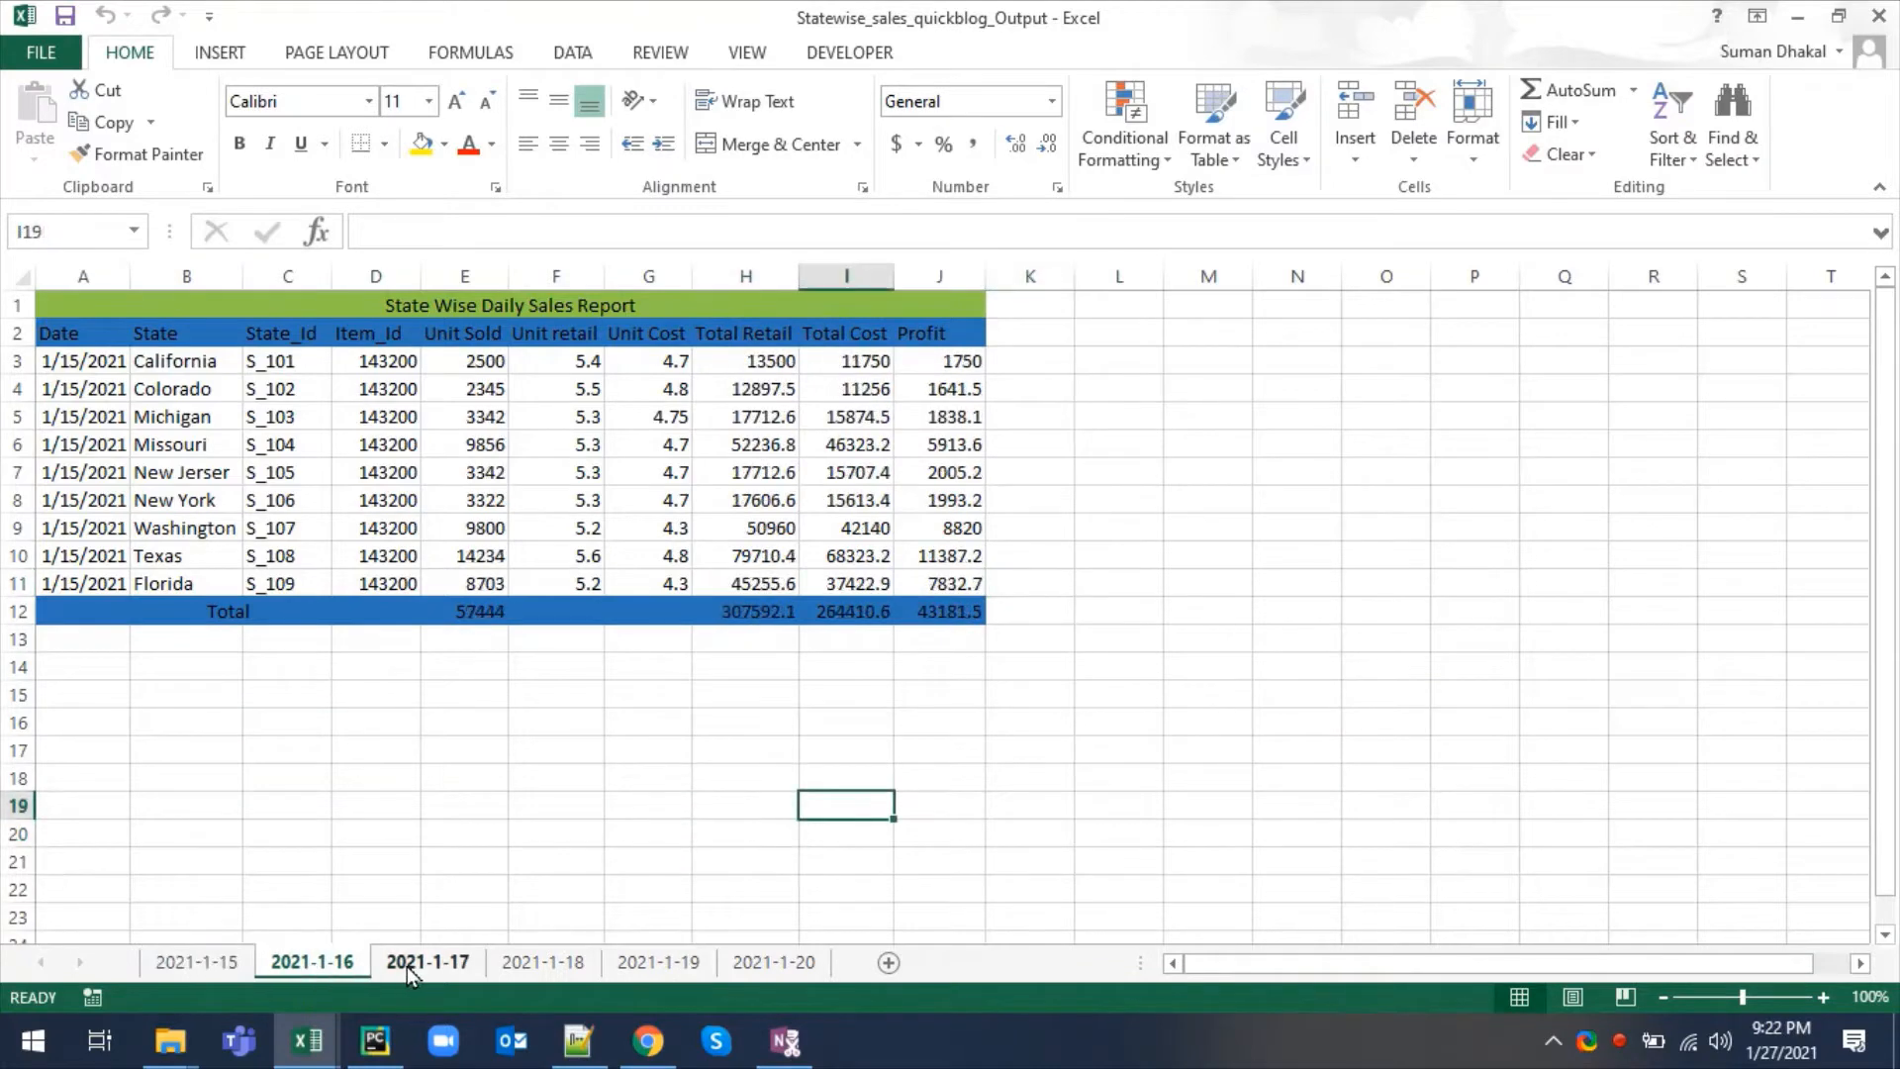
click(409, 970)
click(539, 968)
click(657, 968)
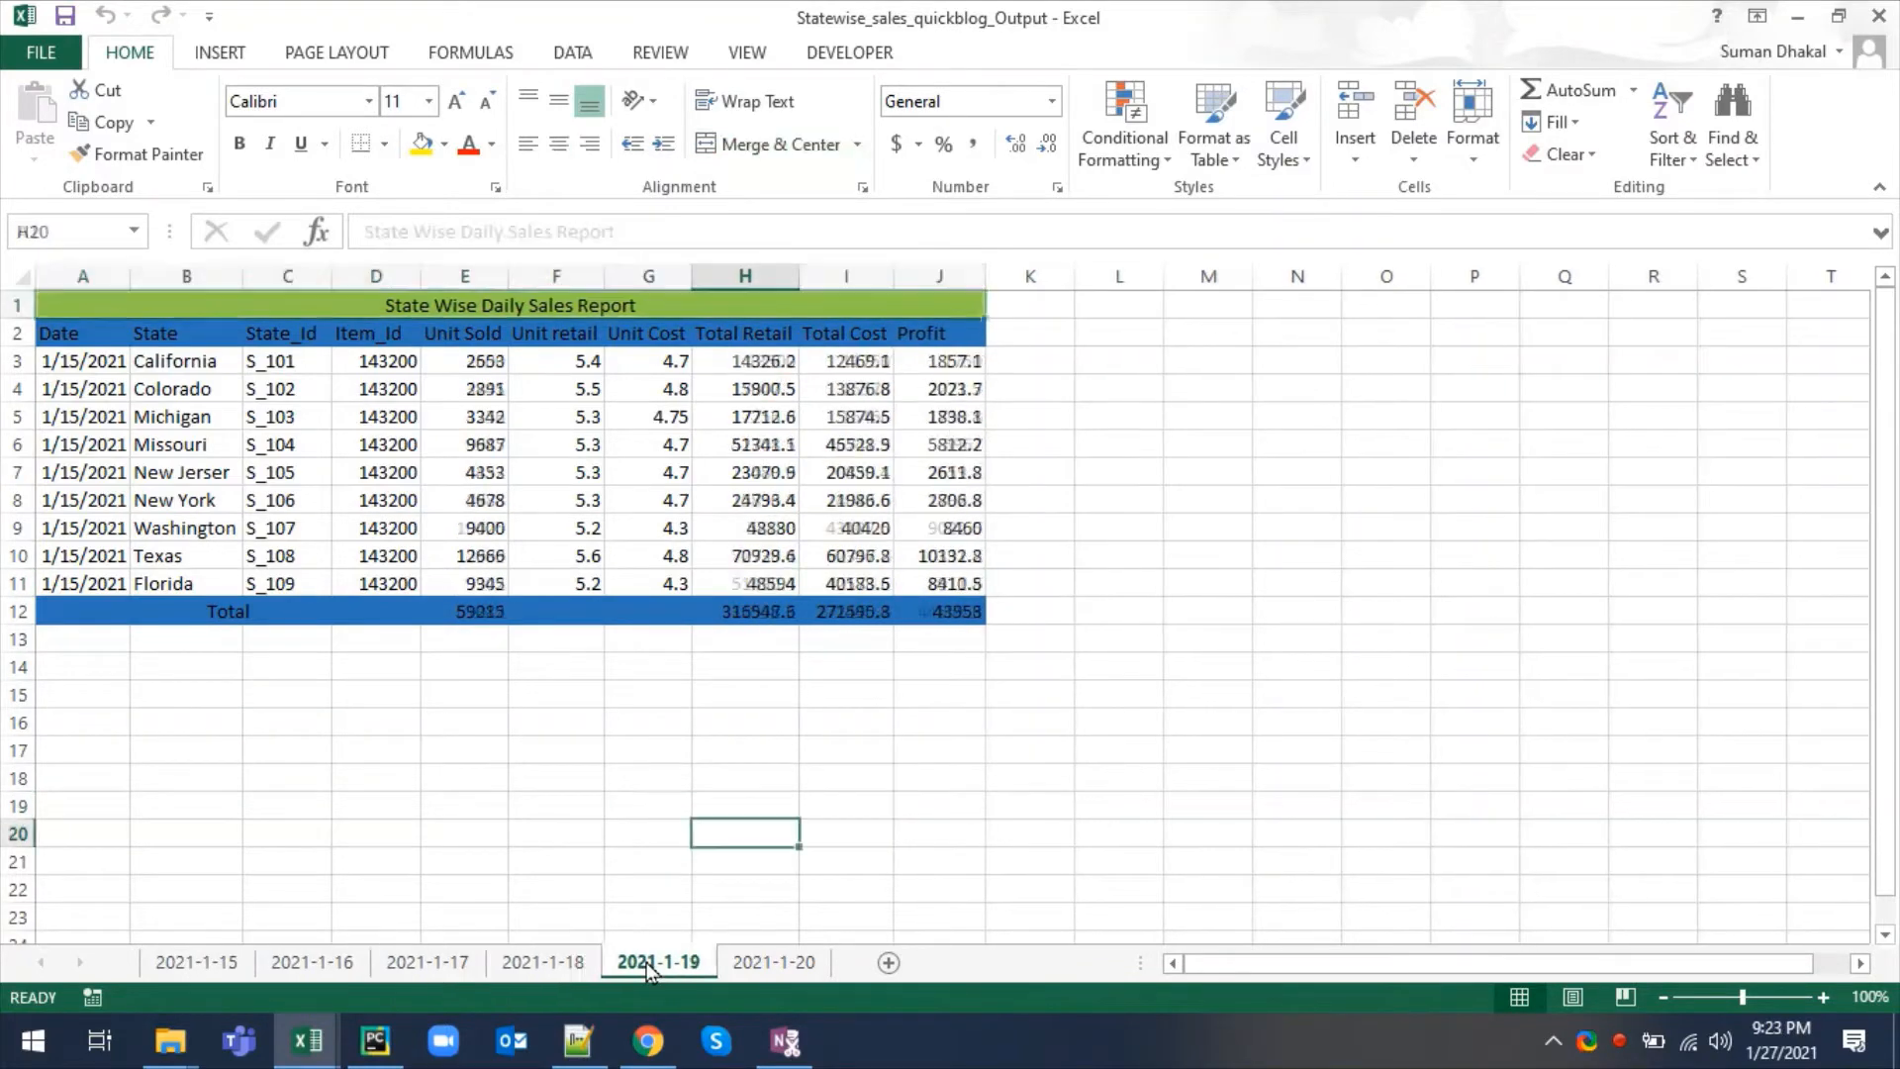
click(793, 968)
click(213, 965)
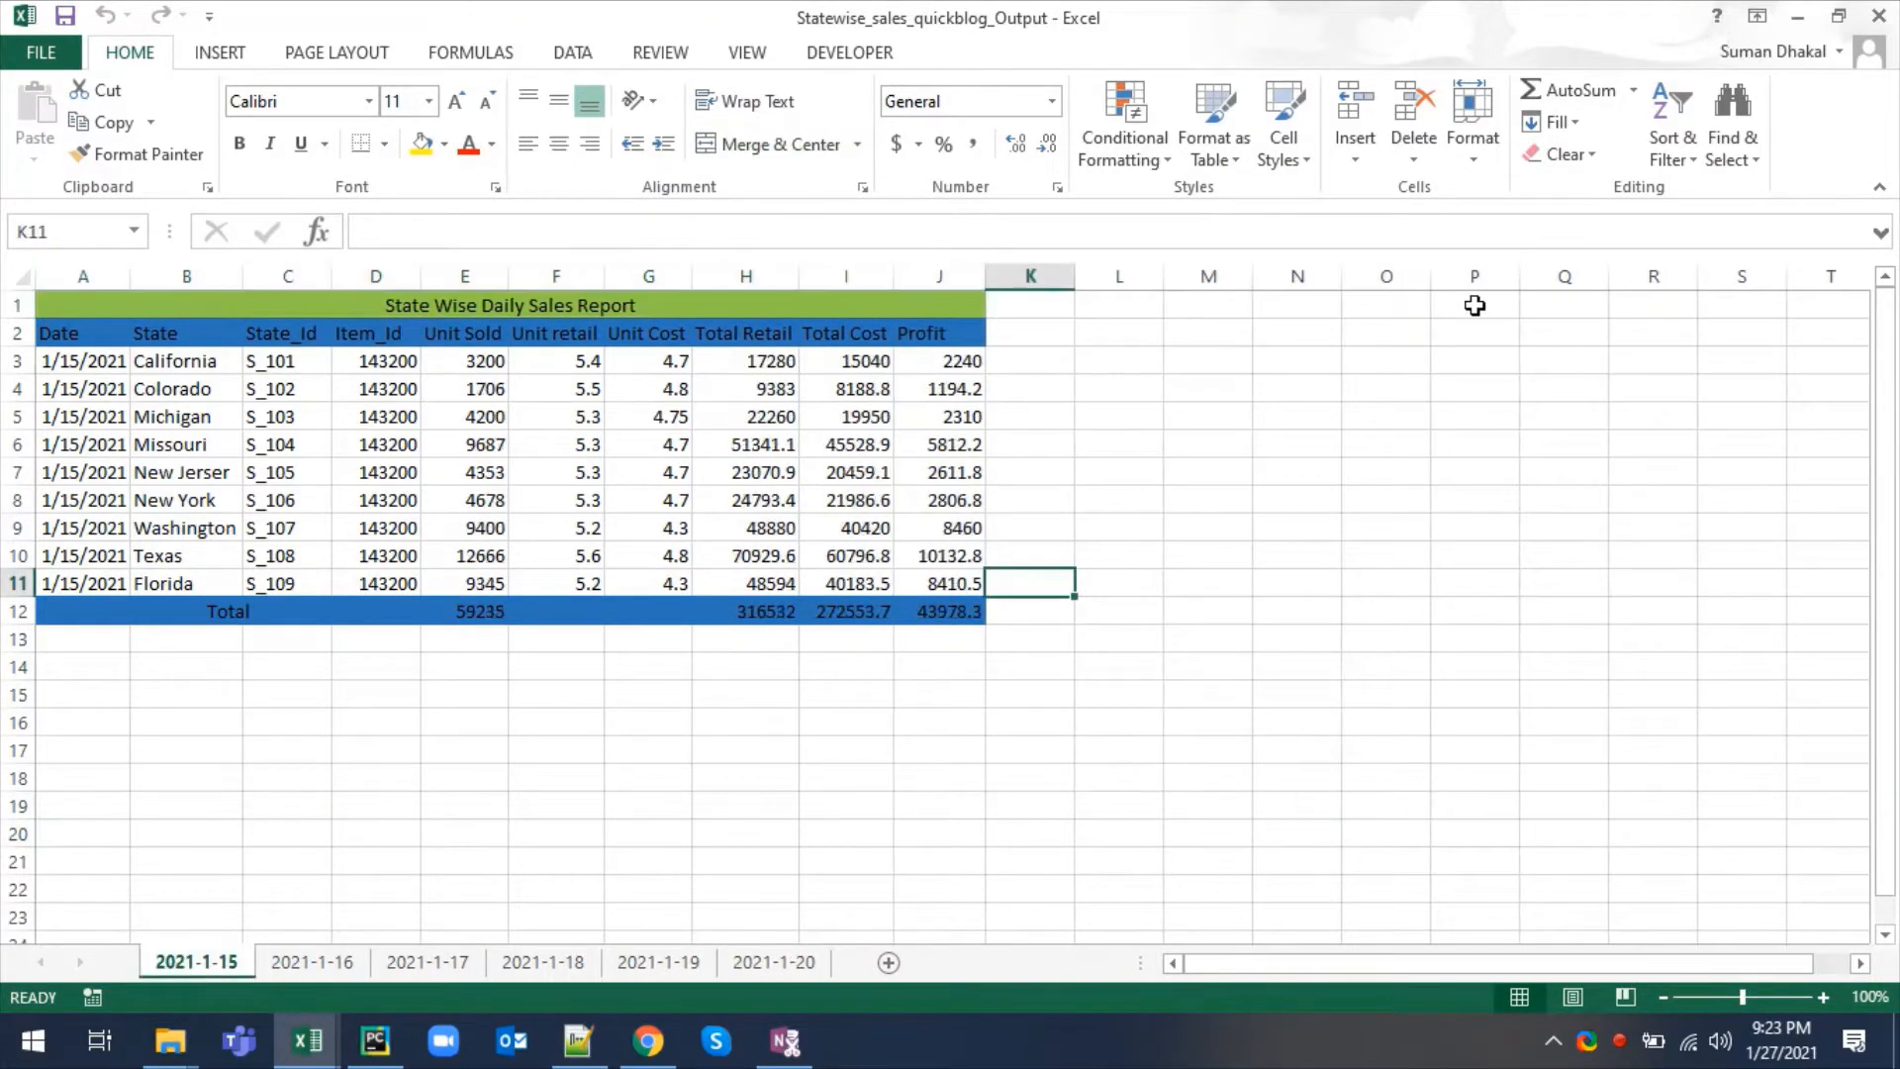
click(1879, 16)
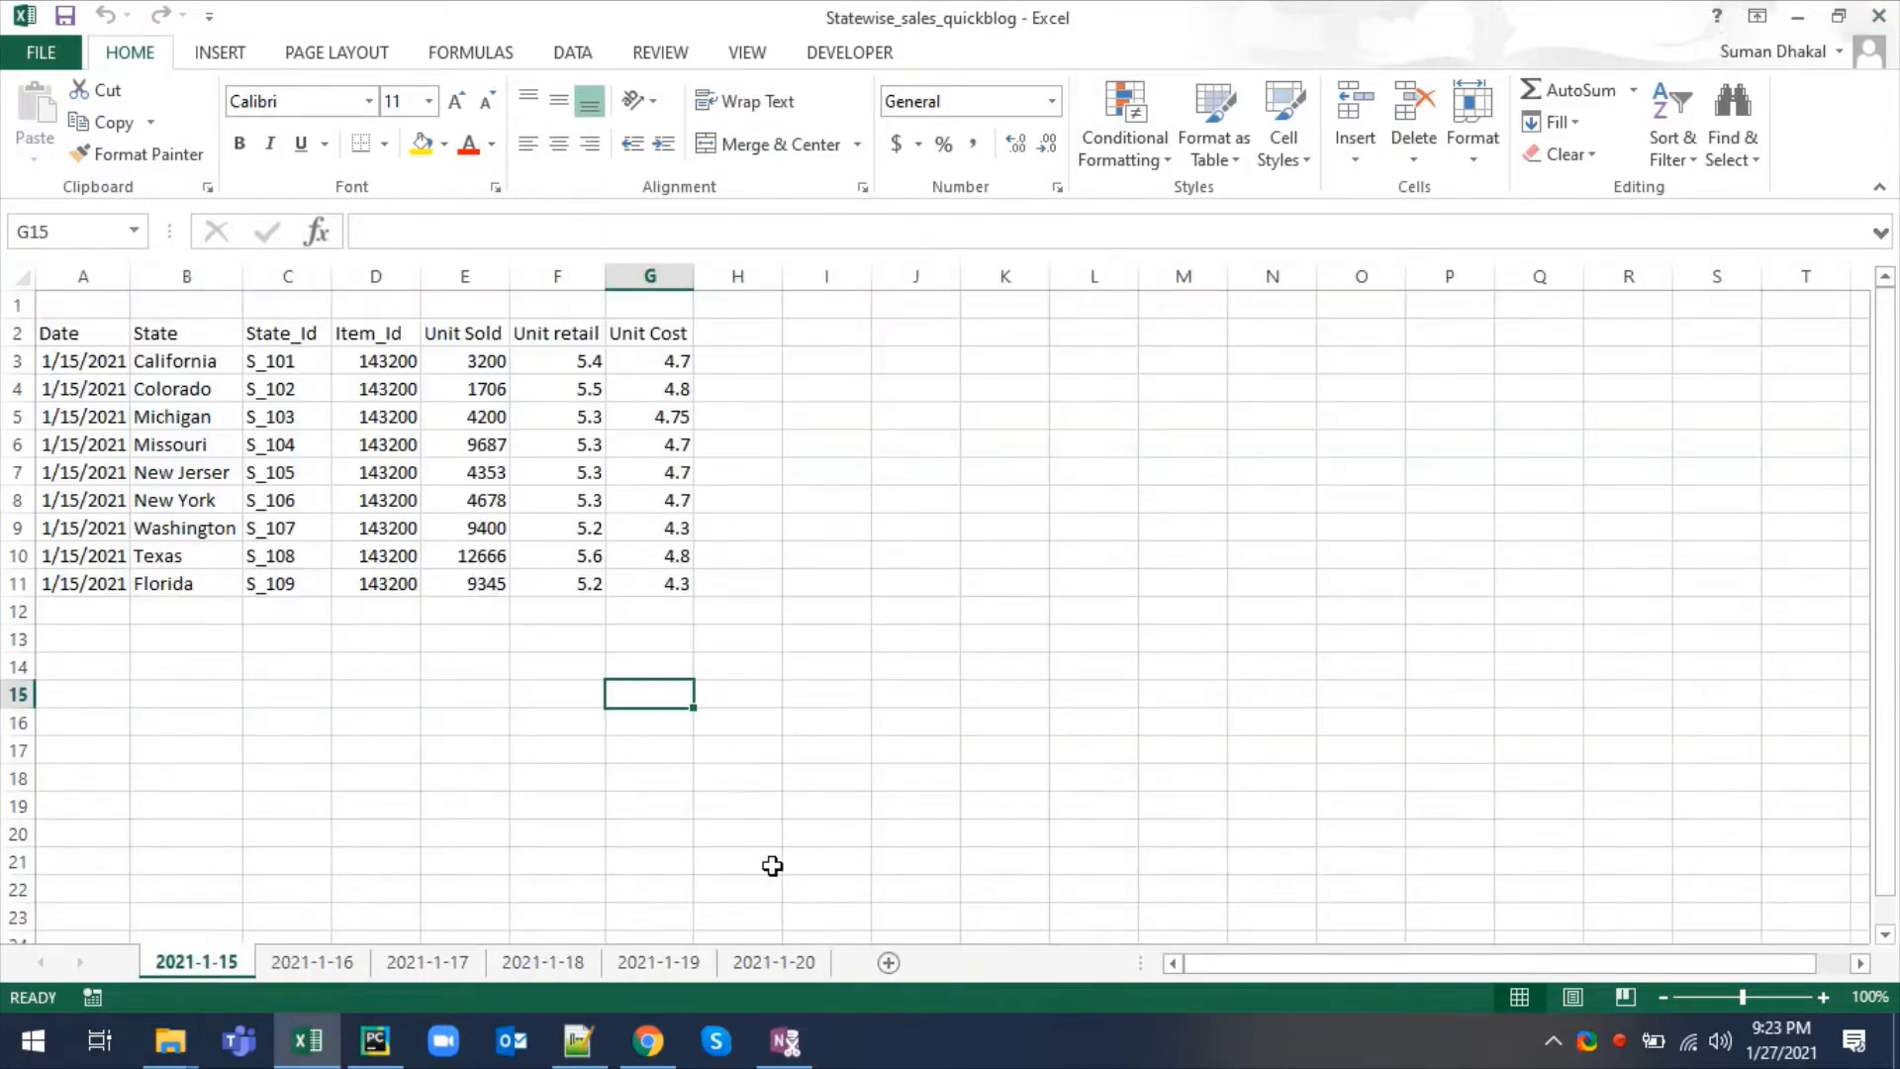
click(1838, 16)
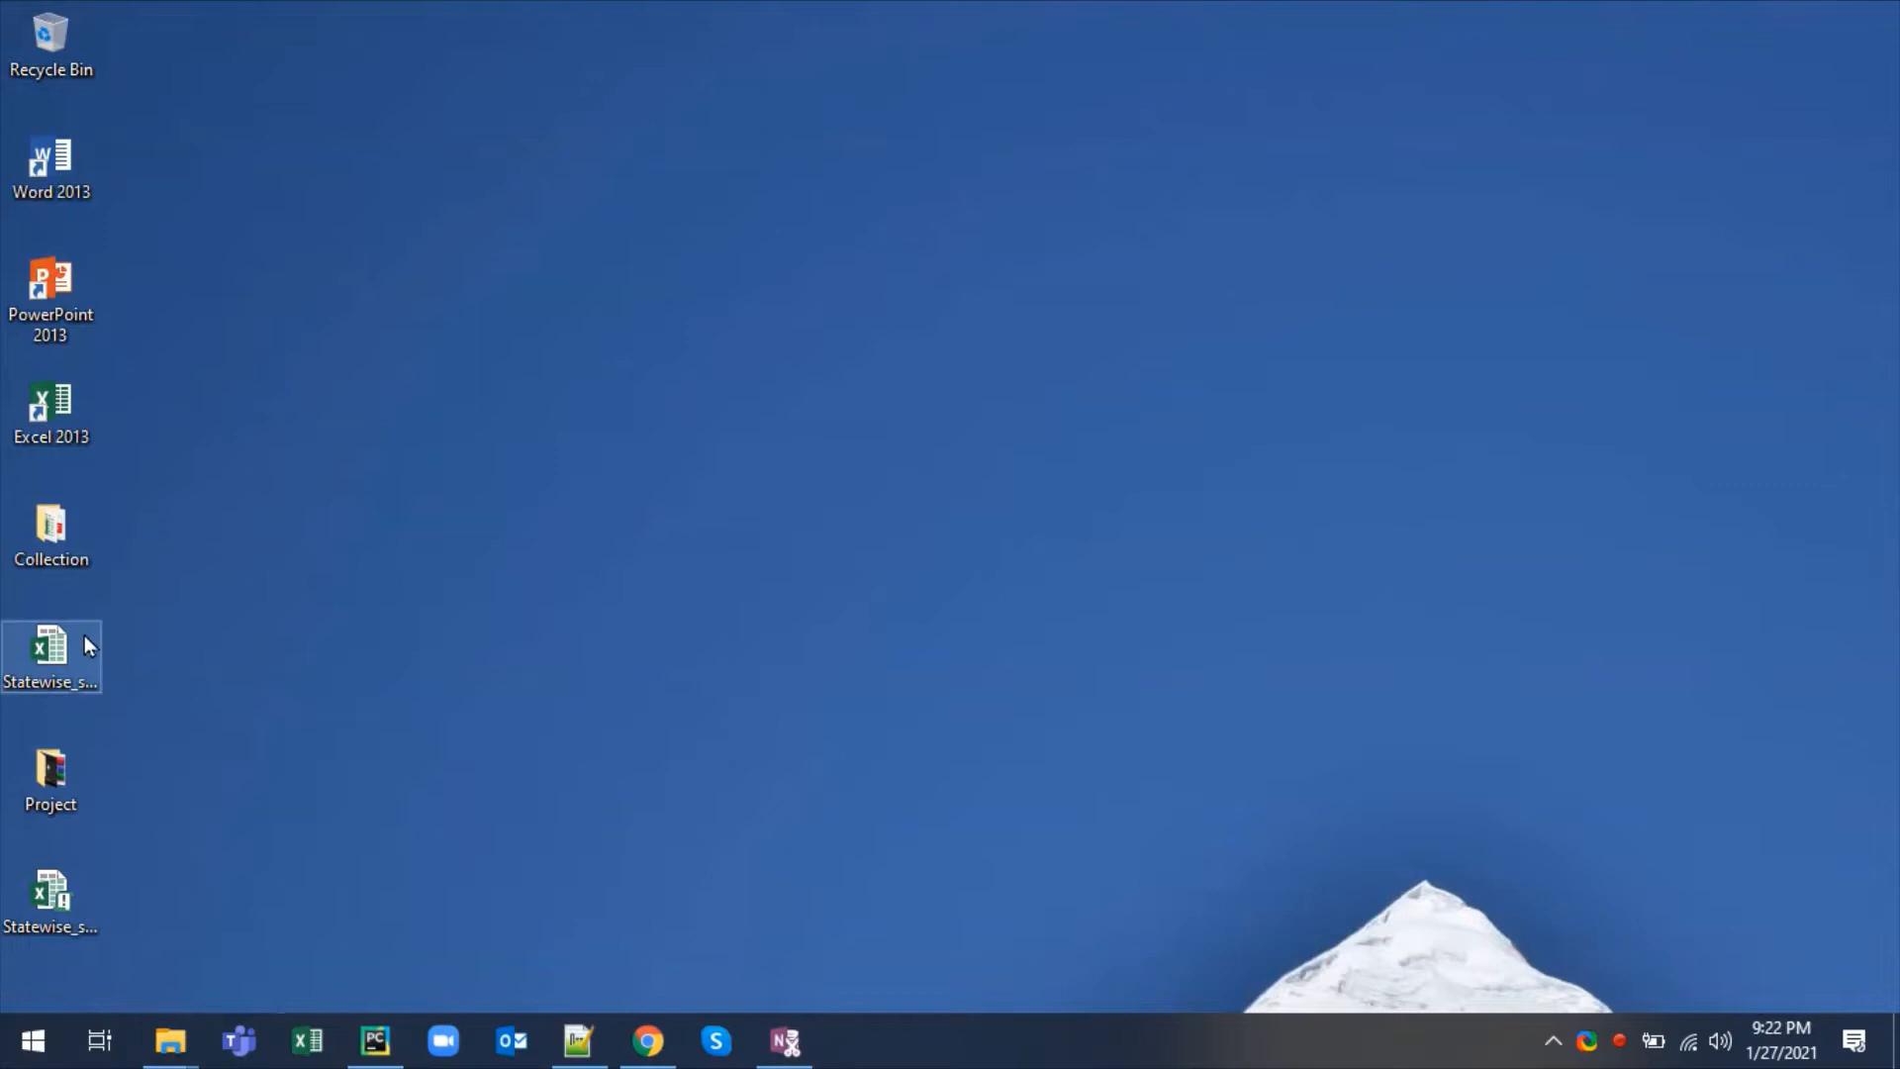
- Open the Statewise_sales_quickblog workbook and examine the raw sales data on its sheets from 2021-1-15 to 2021-1-20
click(83, 641)
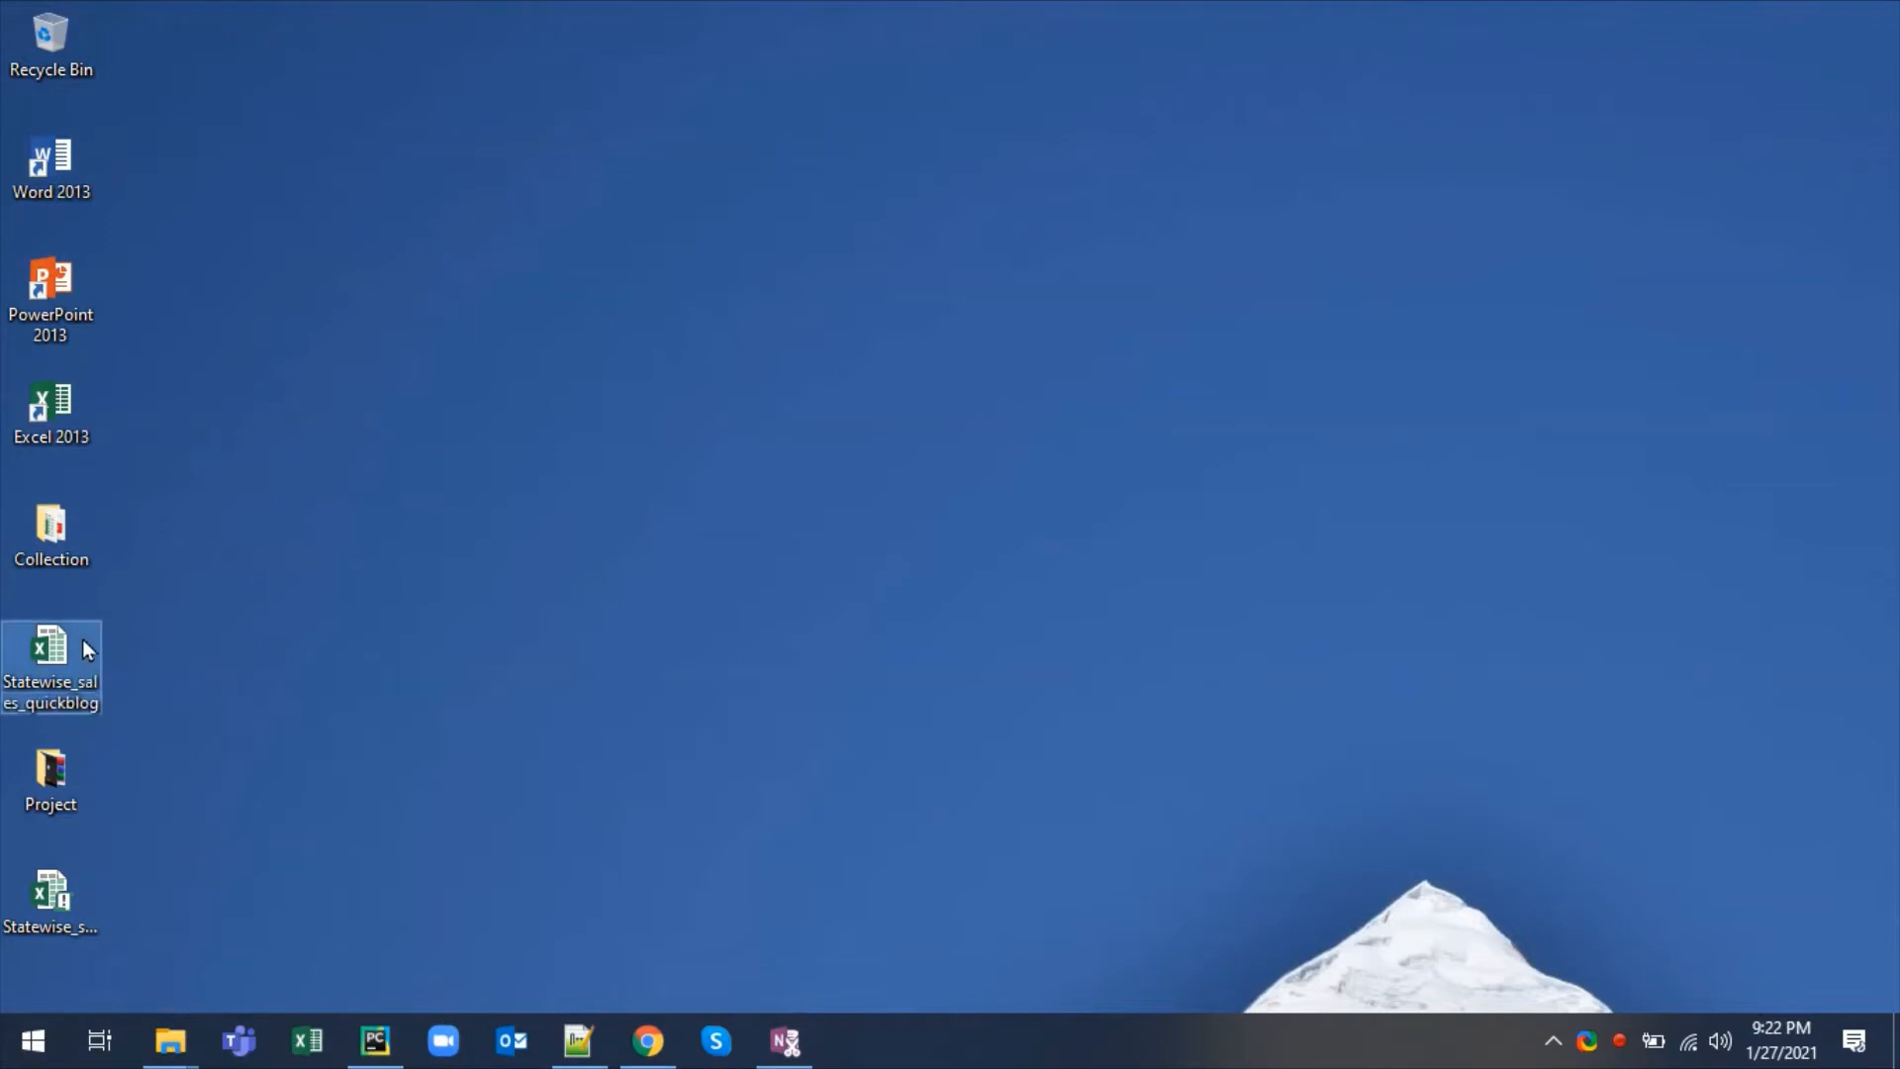
double_click(83, 644)
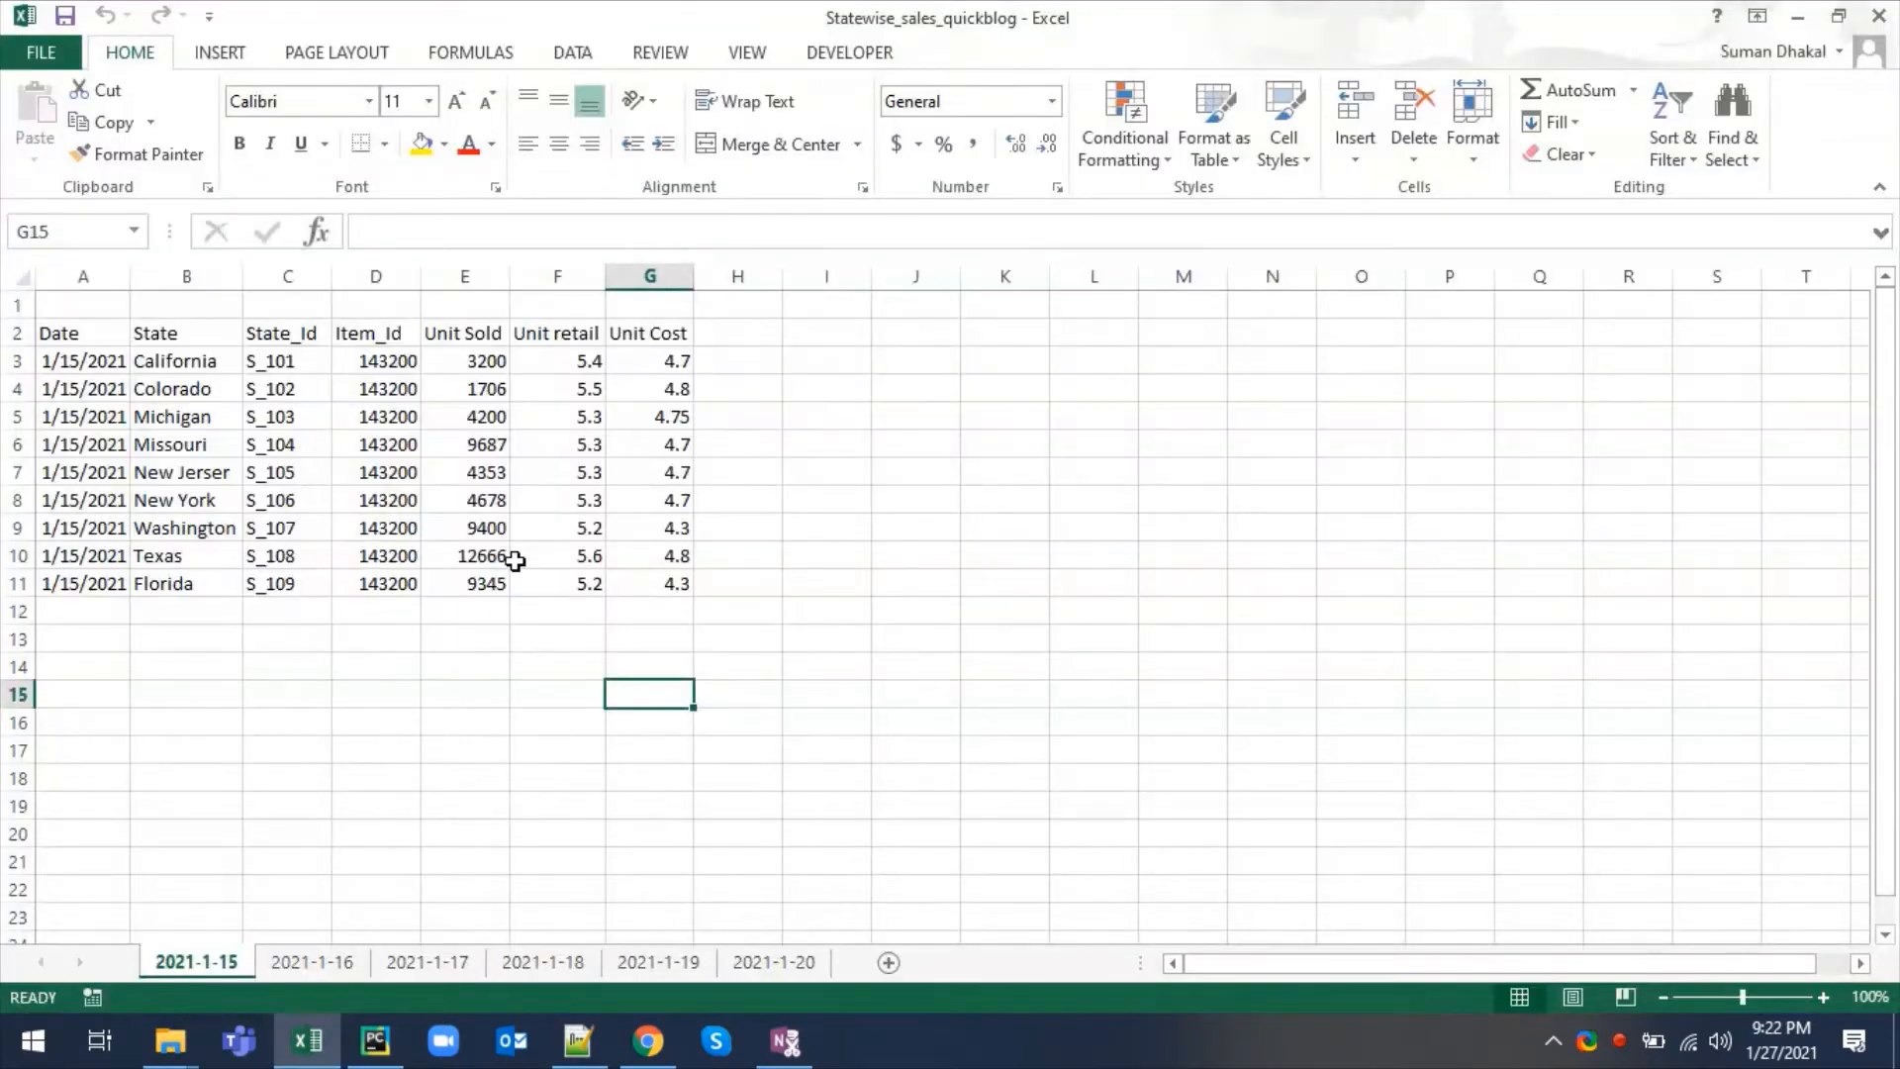
click(331, 964)
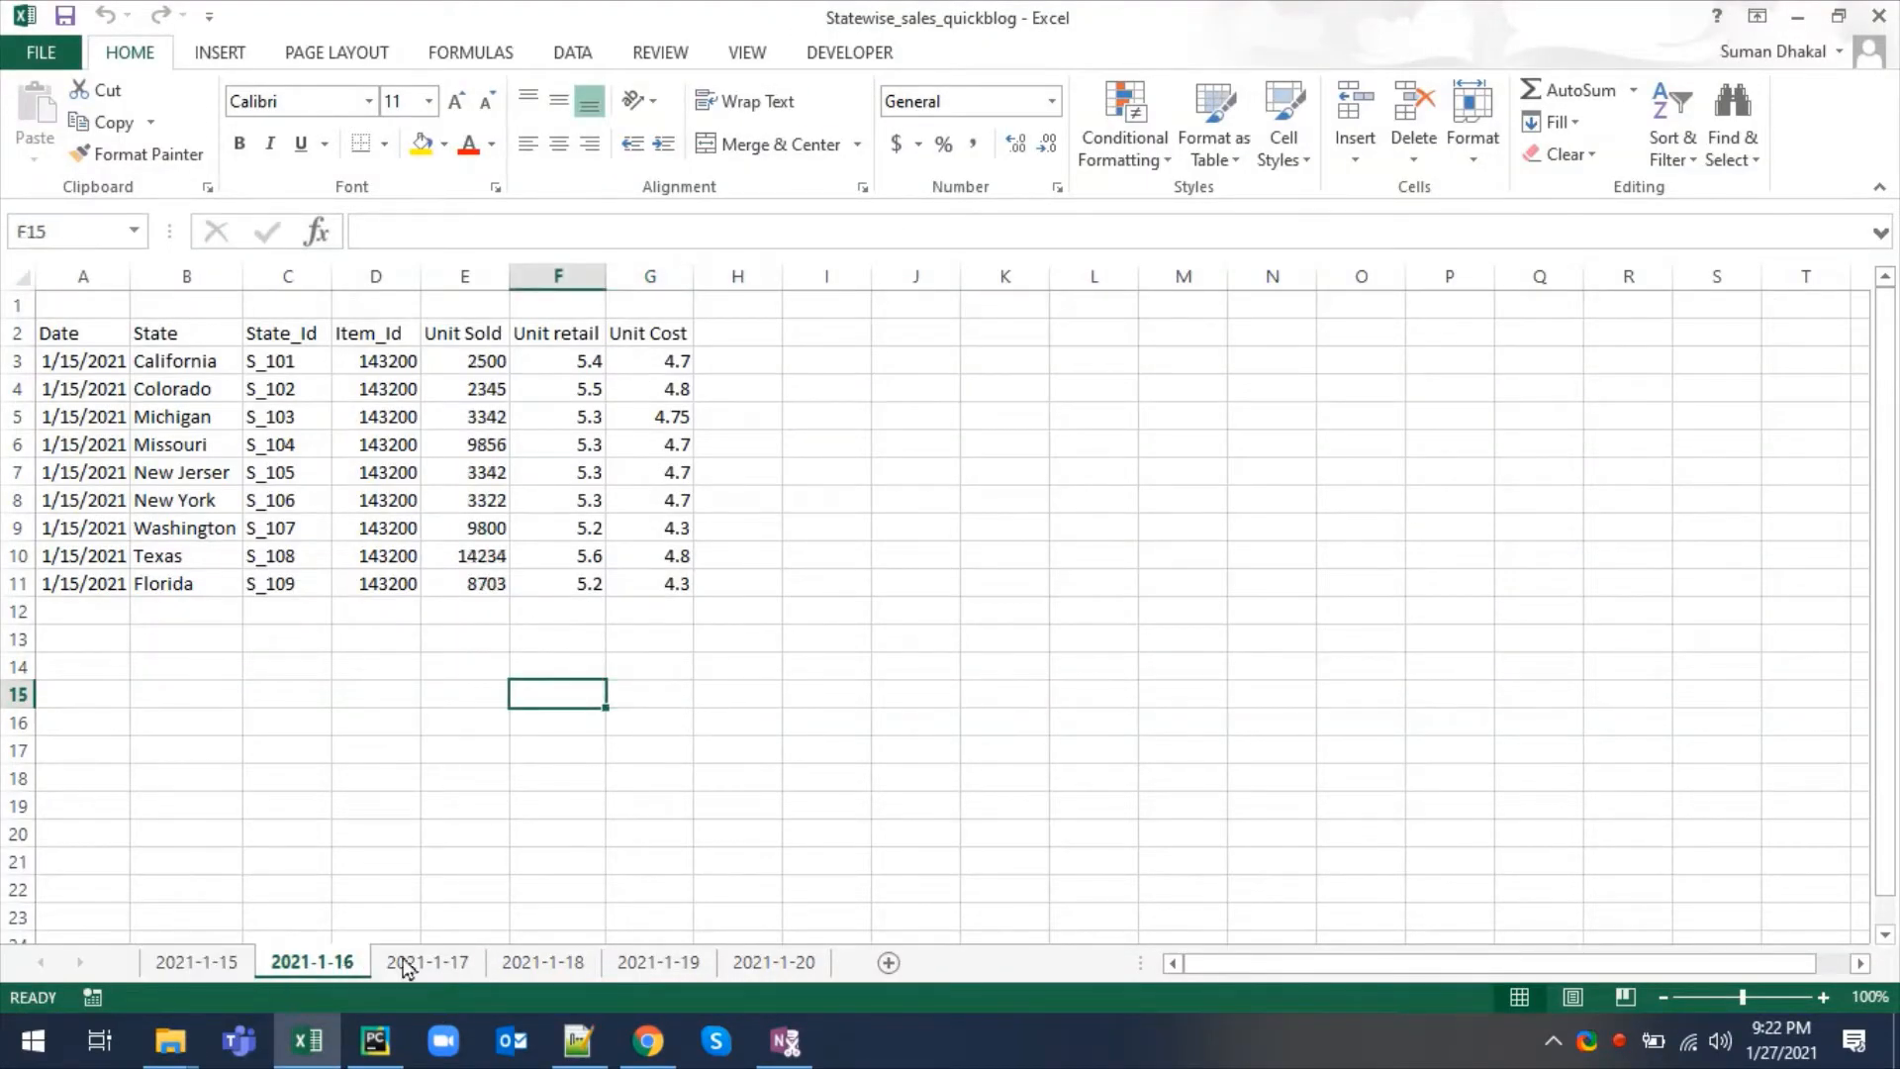
click(433, 965)
click(542, 964)
click(653, 964)
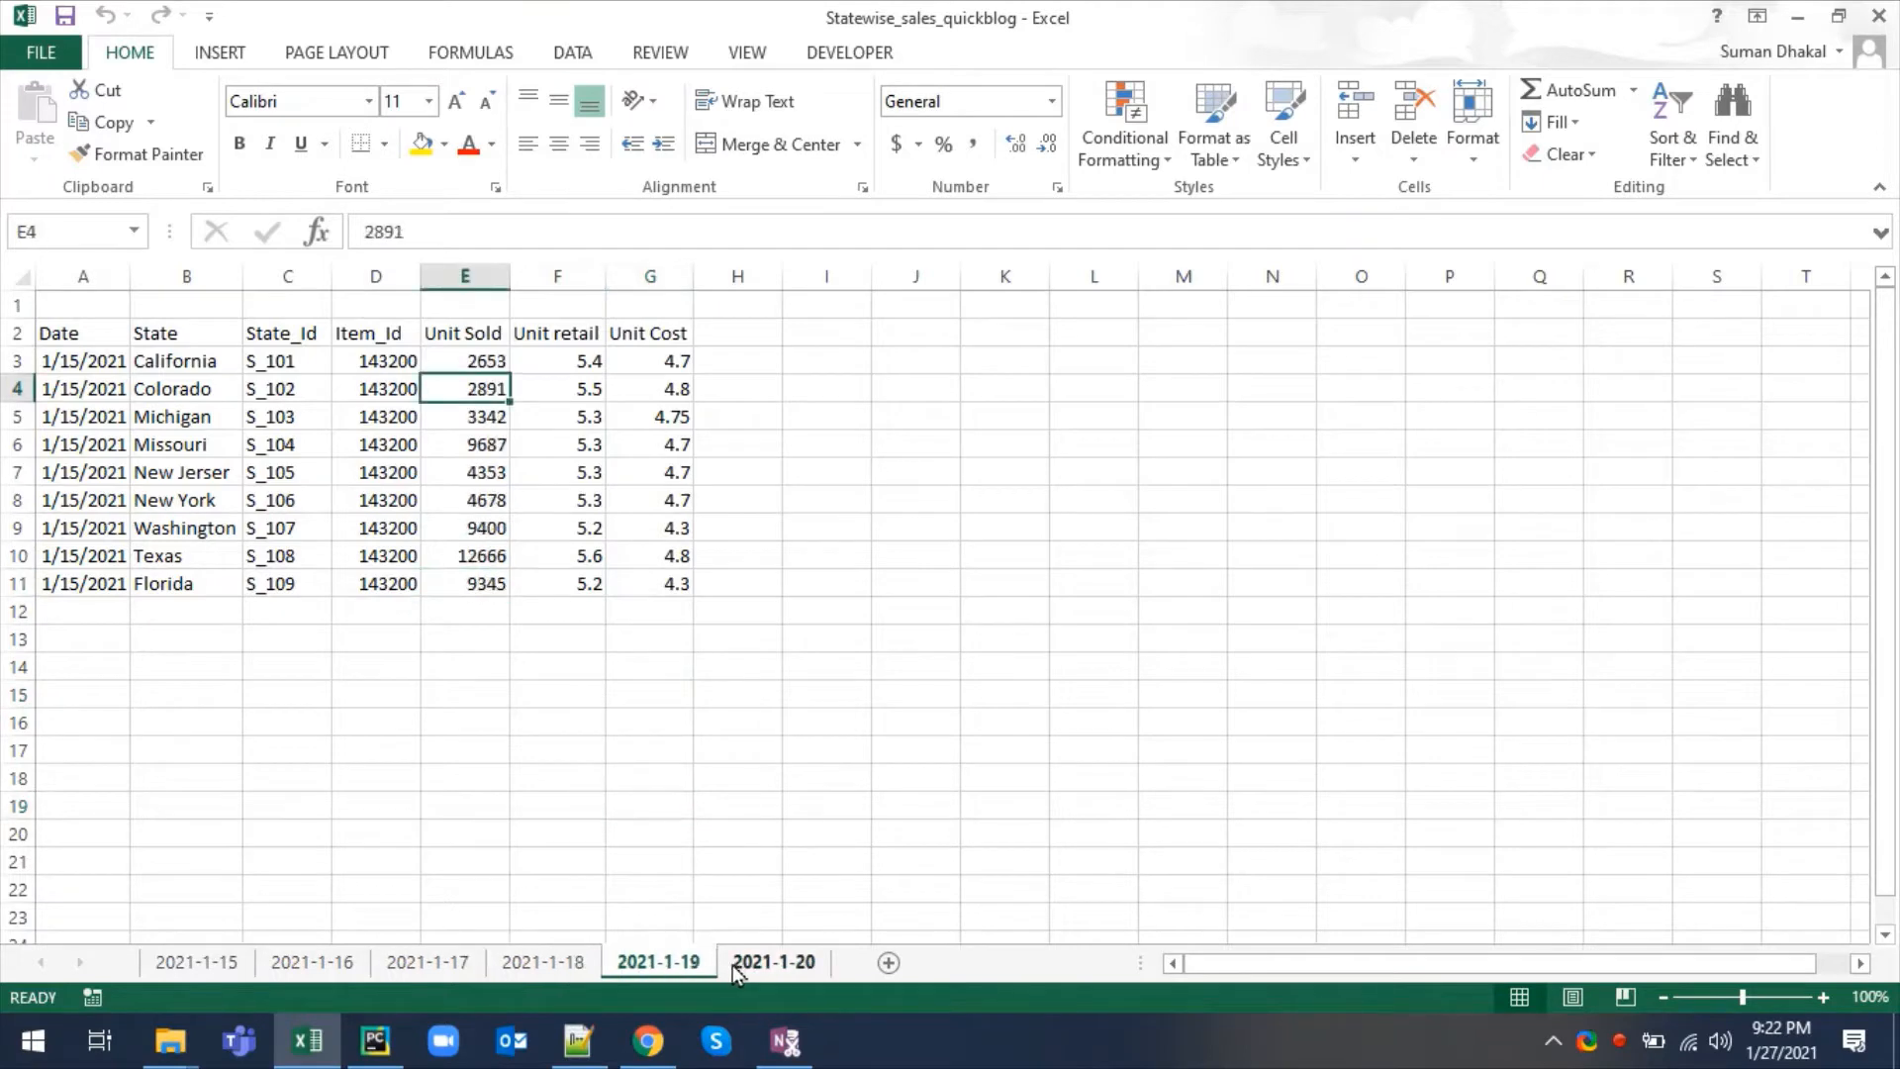
click(770, 964)
click(196, 962)
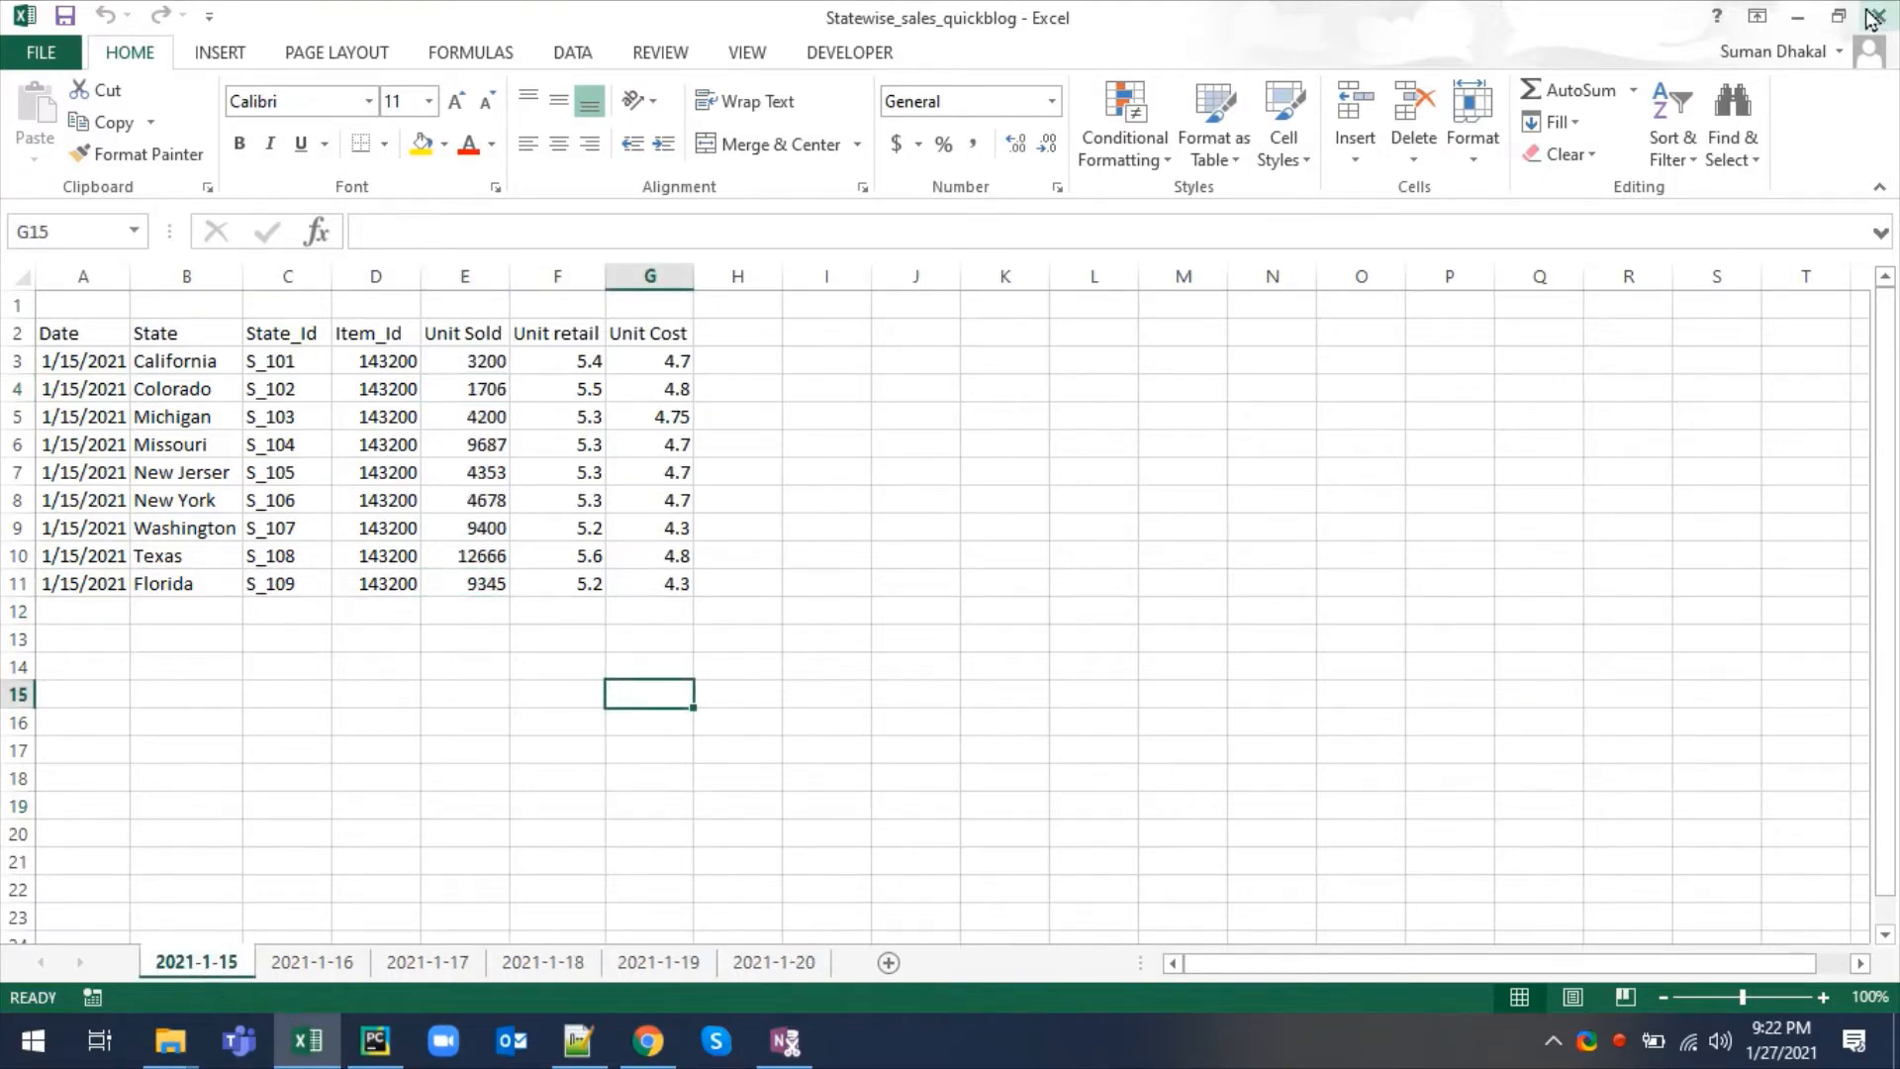
click(1799, 18)
- Reopen the Statewise_sales_quickblog_Output workbook, review the target report format on all six daily sheets, and close it
double_click(87, 881)
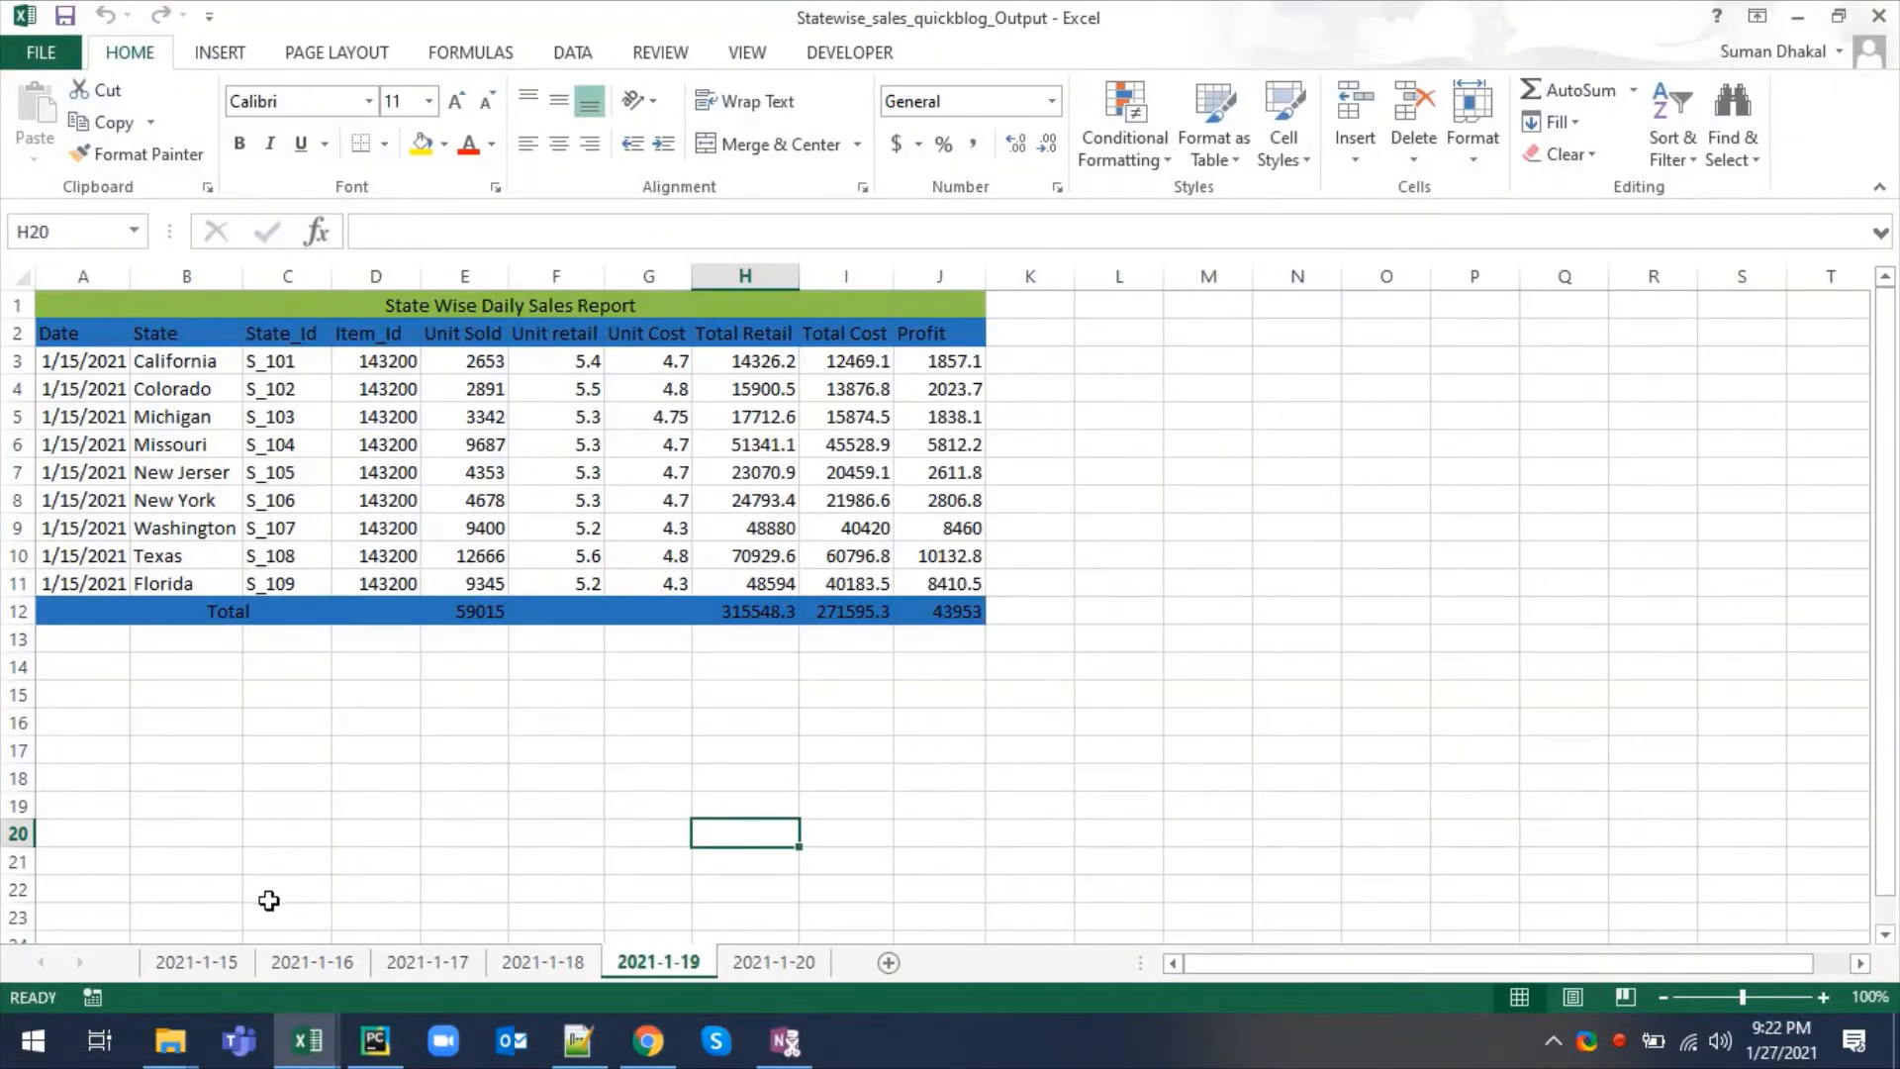
click(213, 965)
click(317, 965)
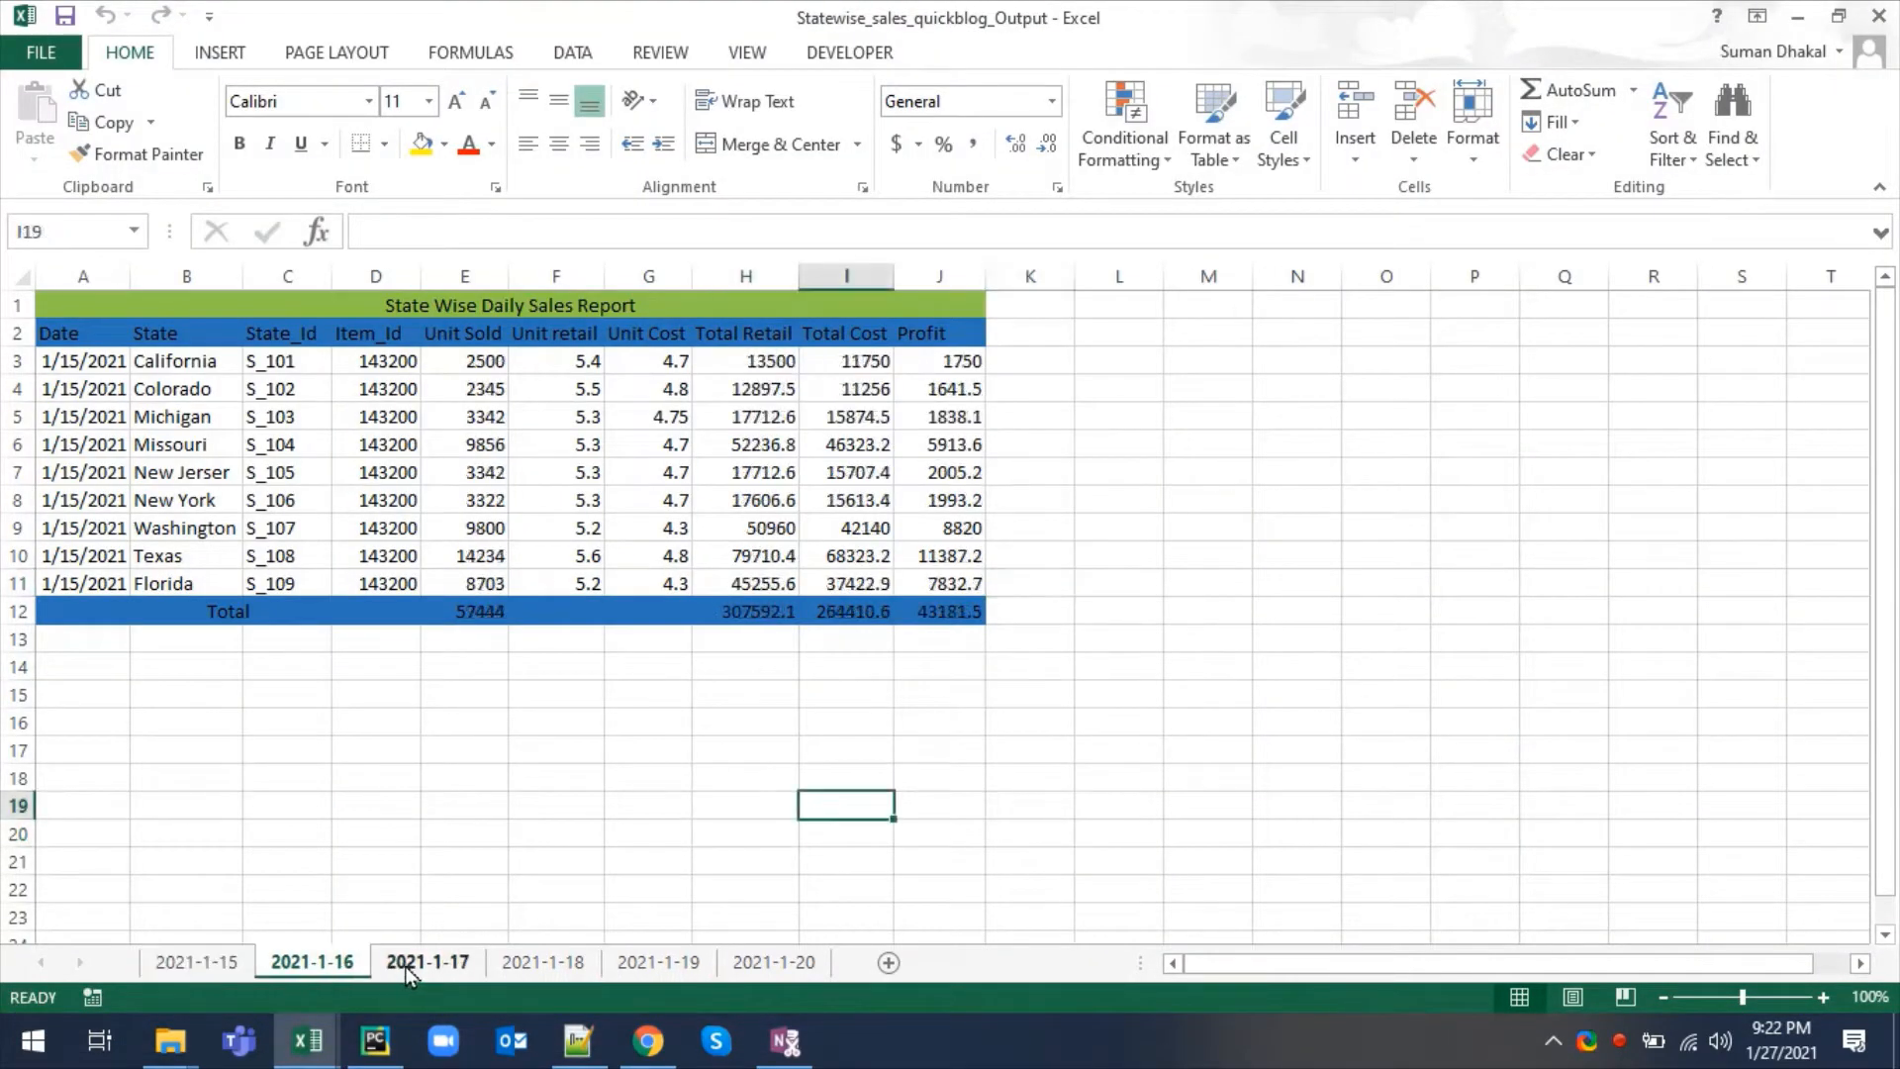
click(415, 966)
click(543, 965)
click(658, 965)
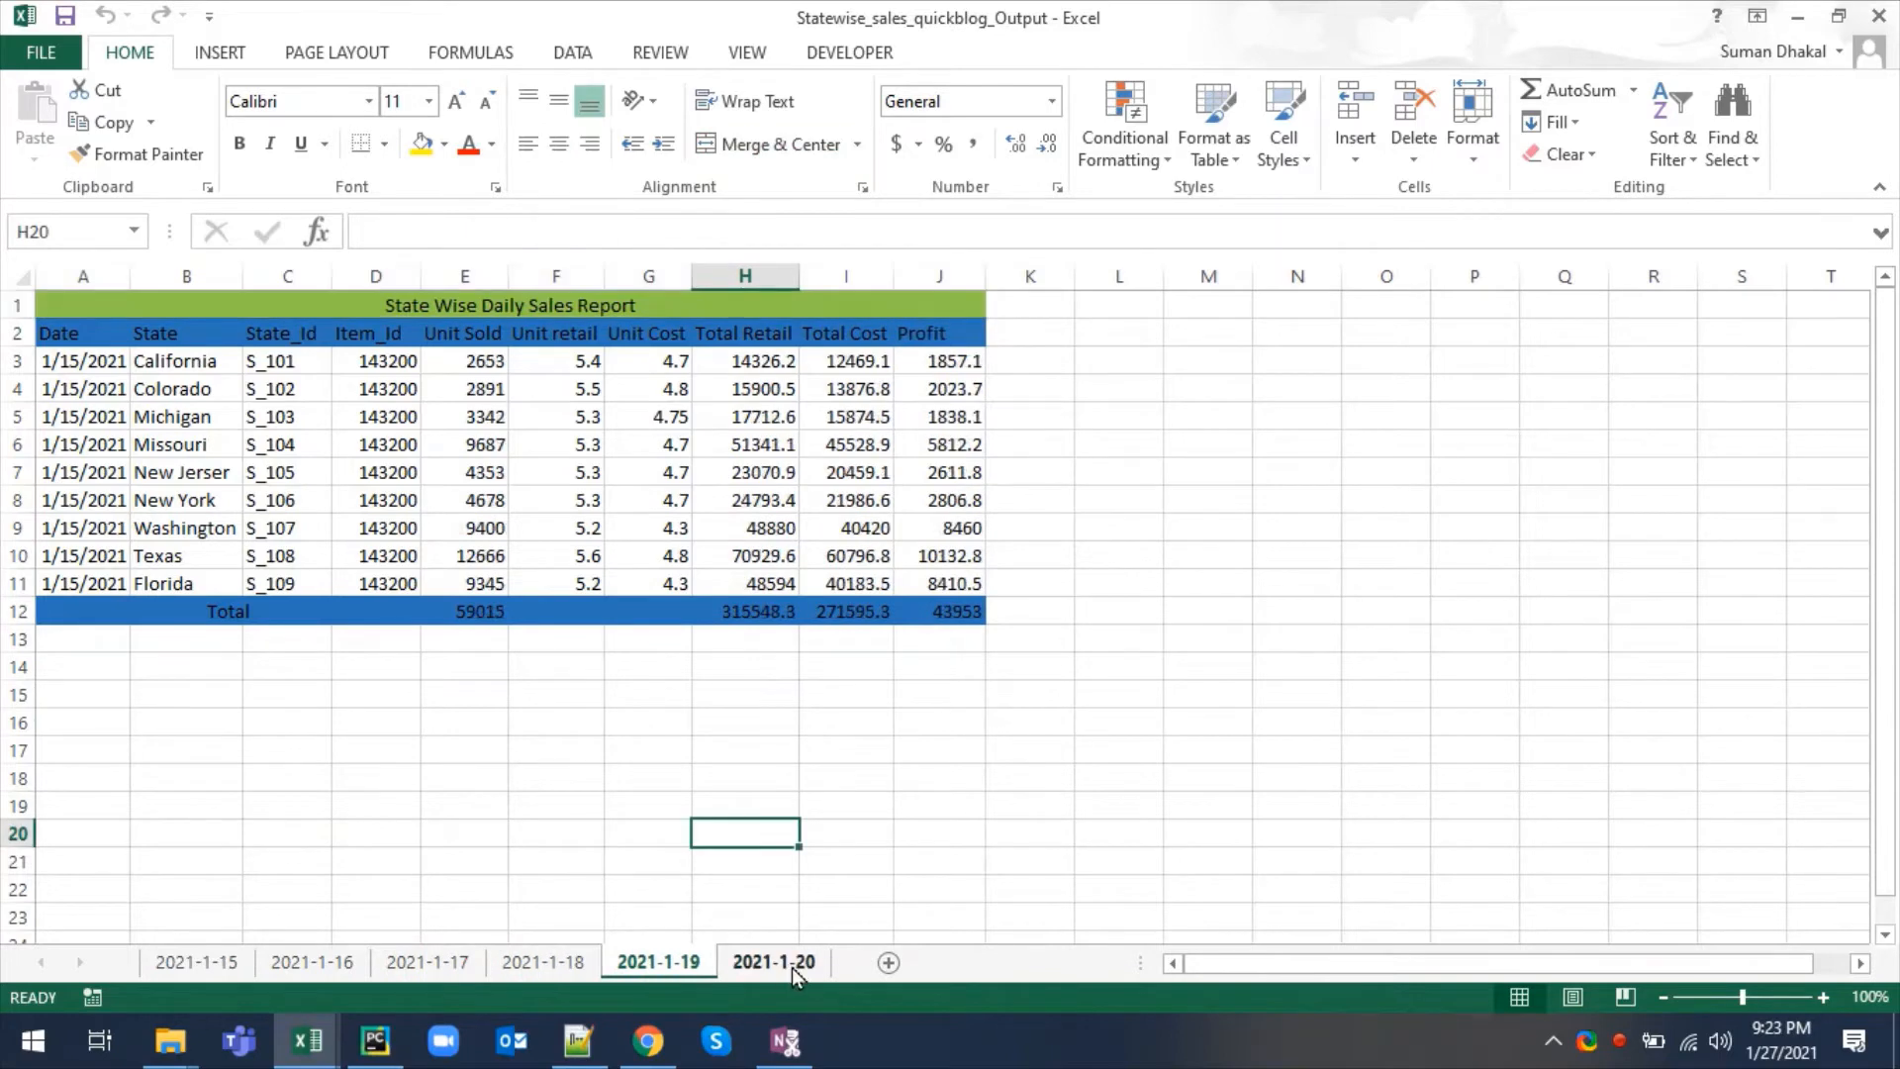
click(772, 965)
click(213, 965)
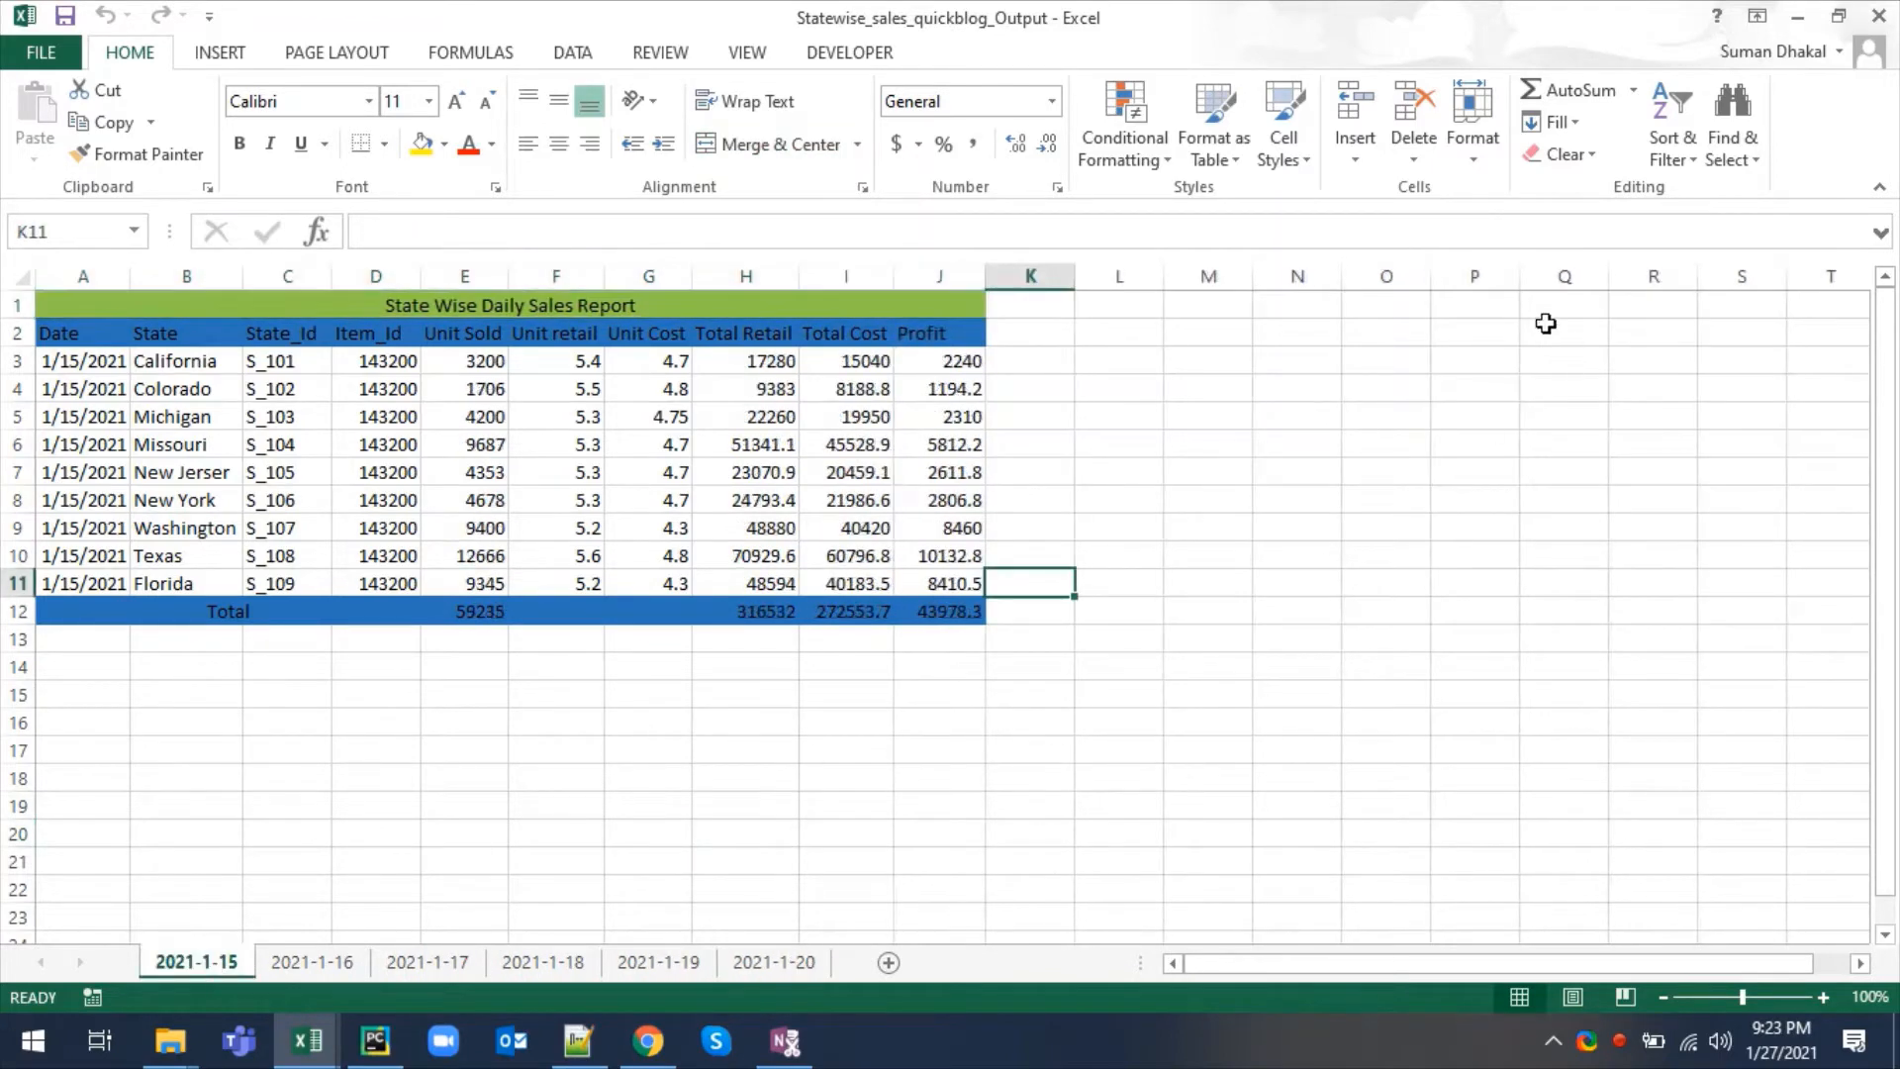
click(1879, 17)
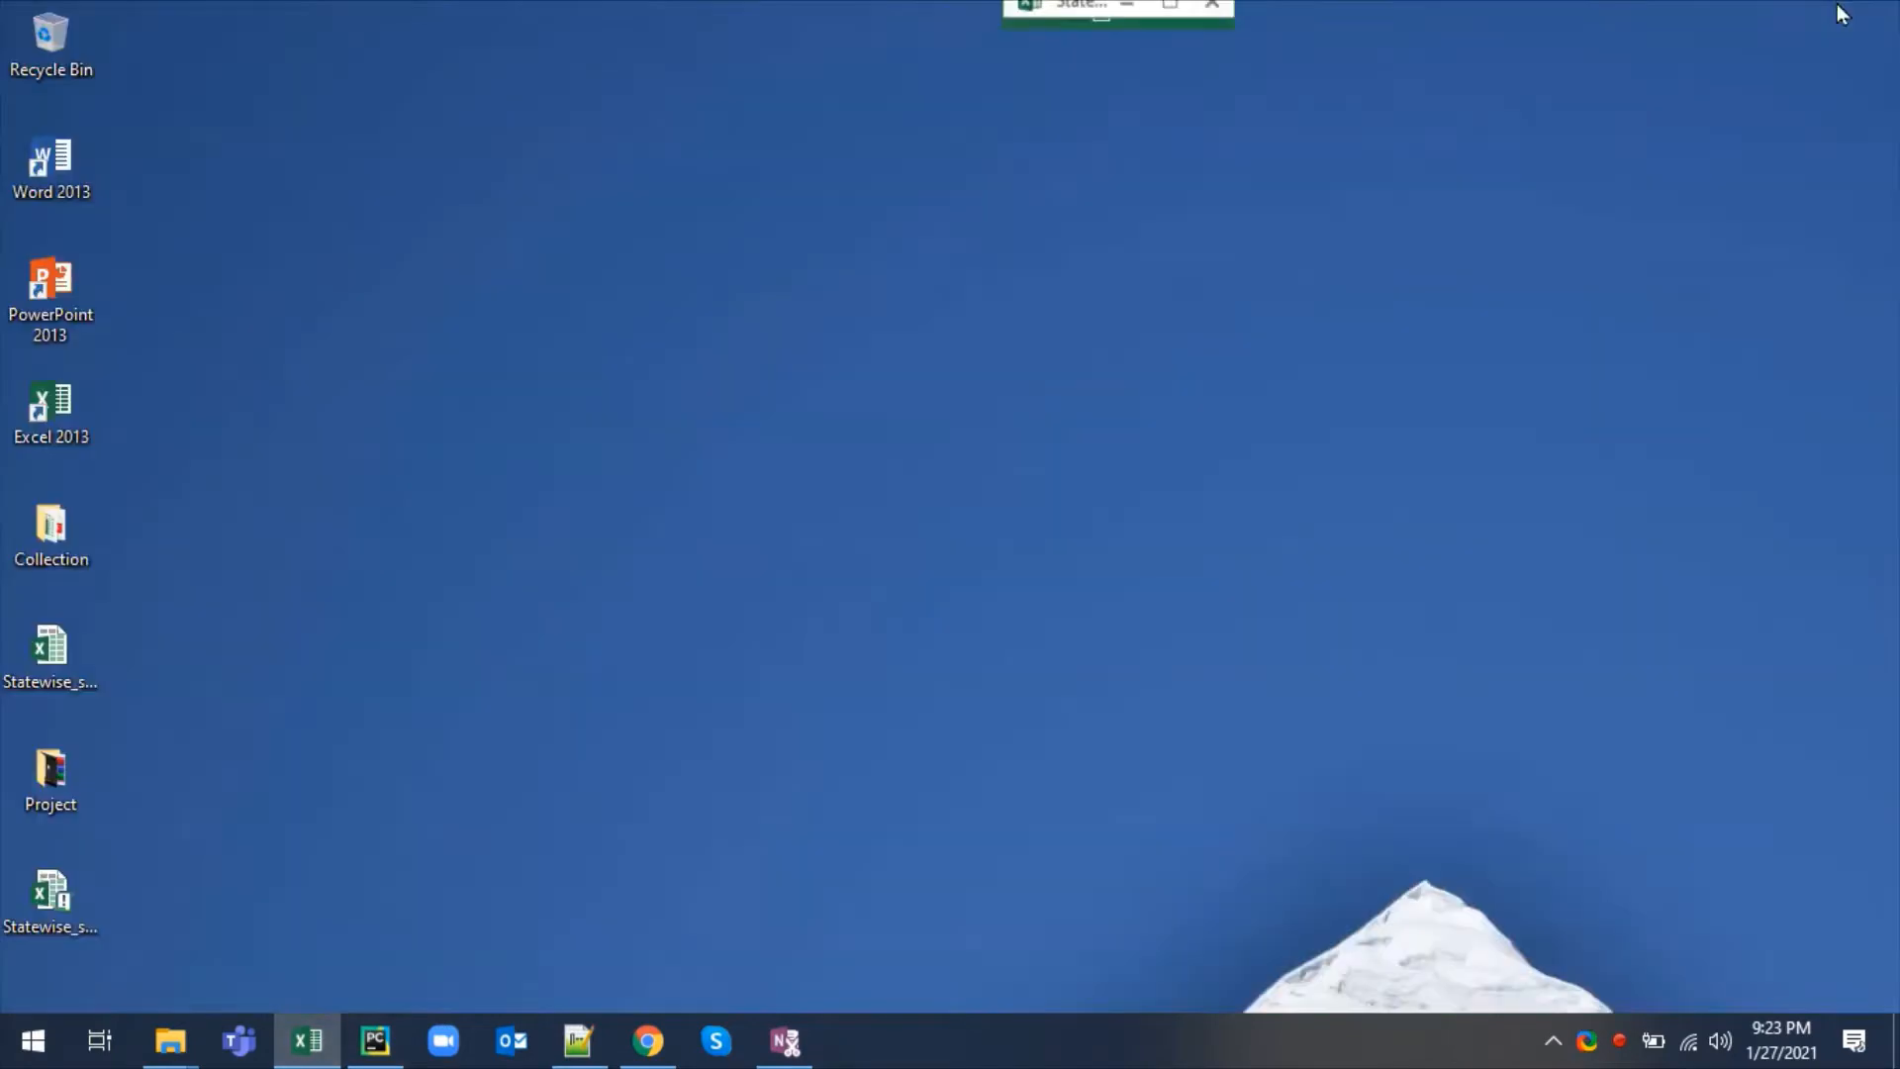
- Close the remaining workbook window, reopen Statewise_sales_quickblog from the desktop, and maximize its window
click(1838, 17)
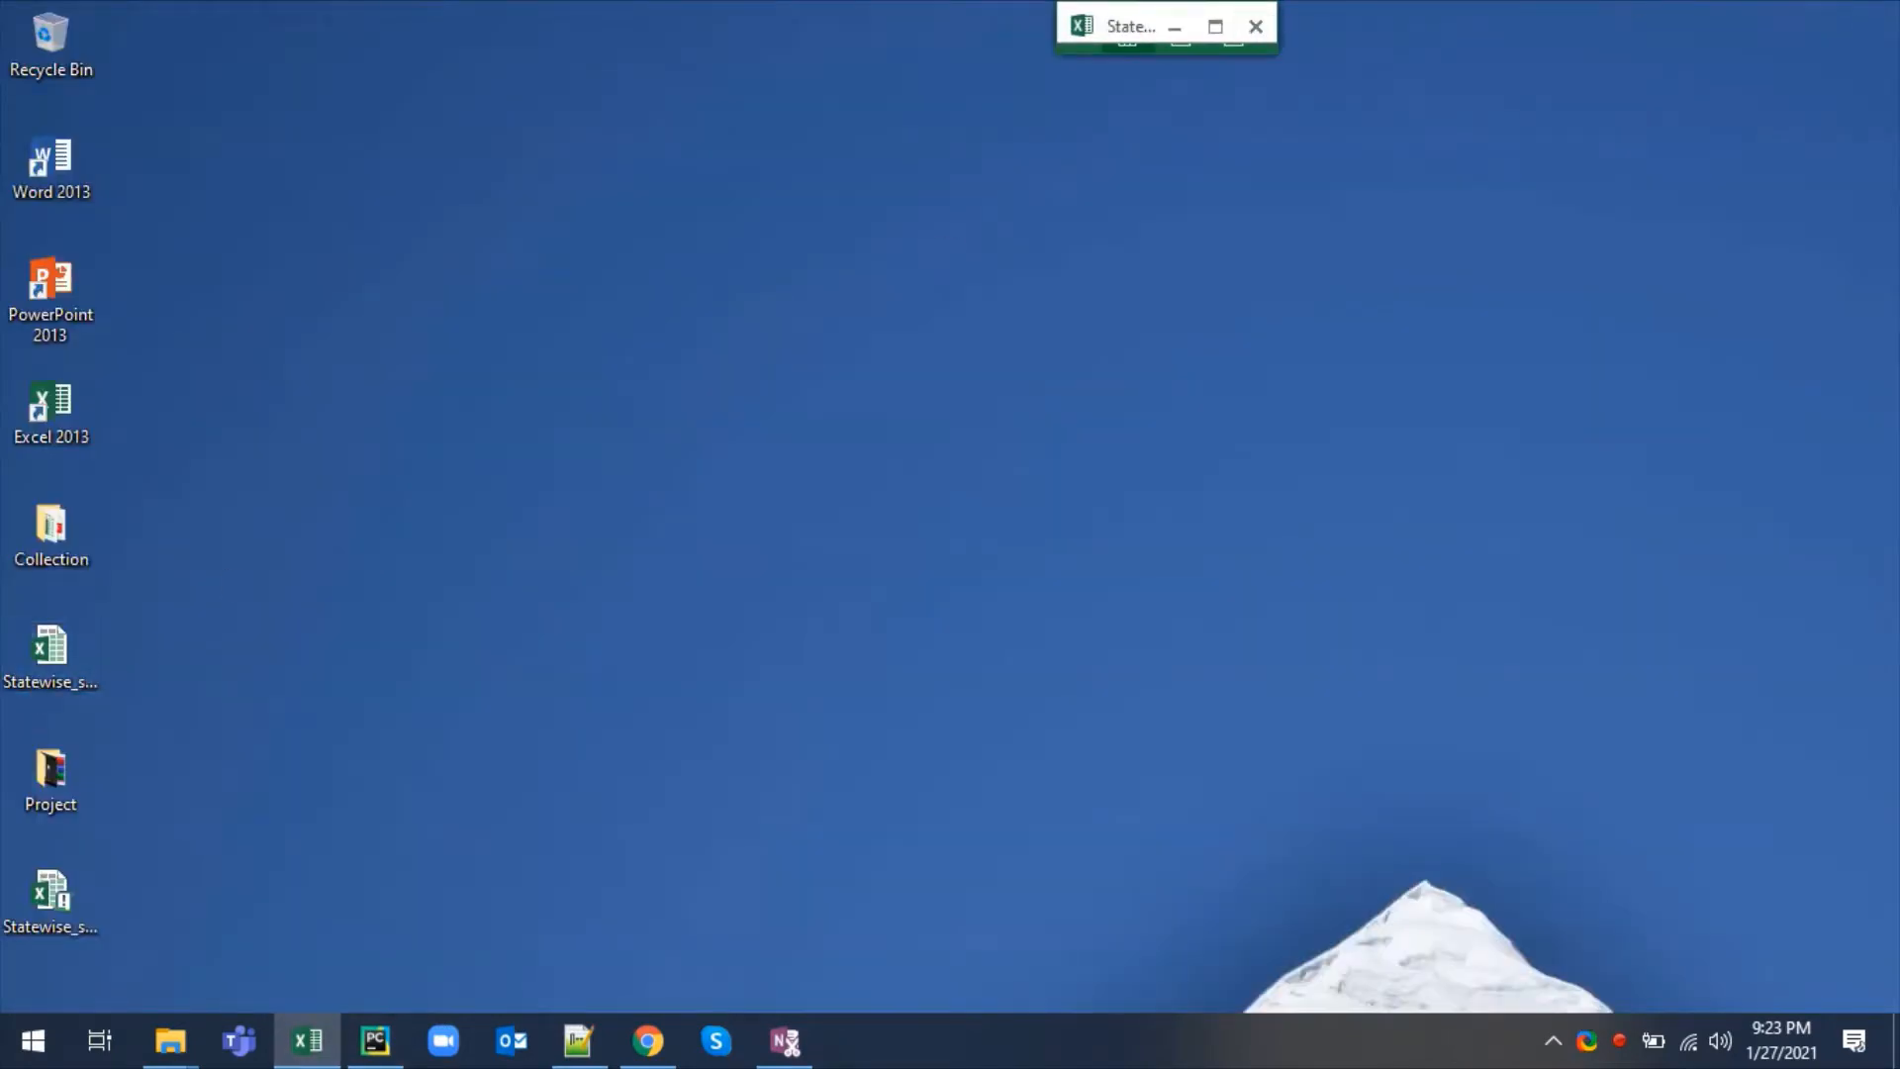
click(1255, 27)
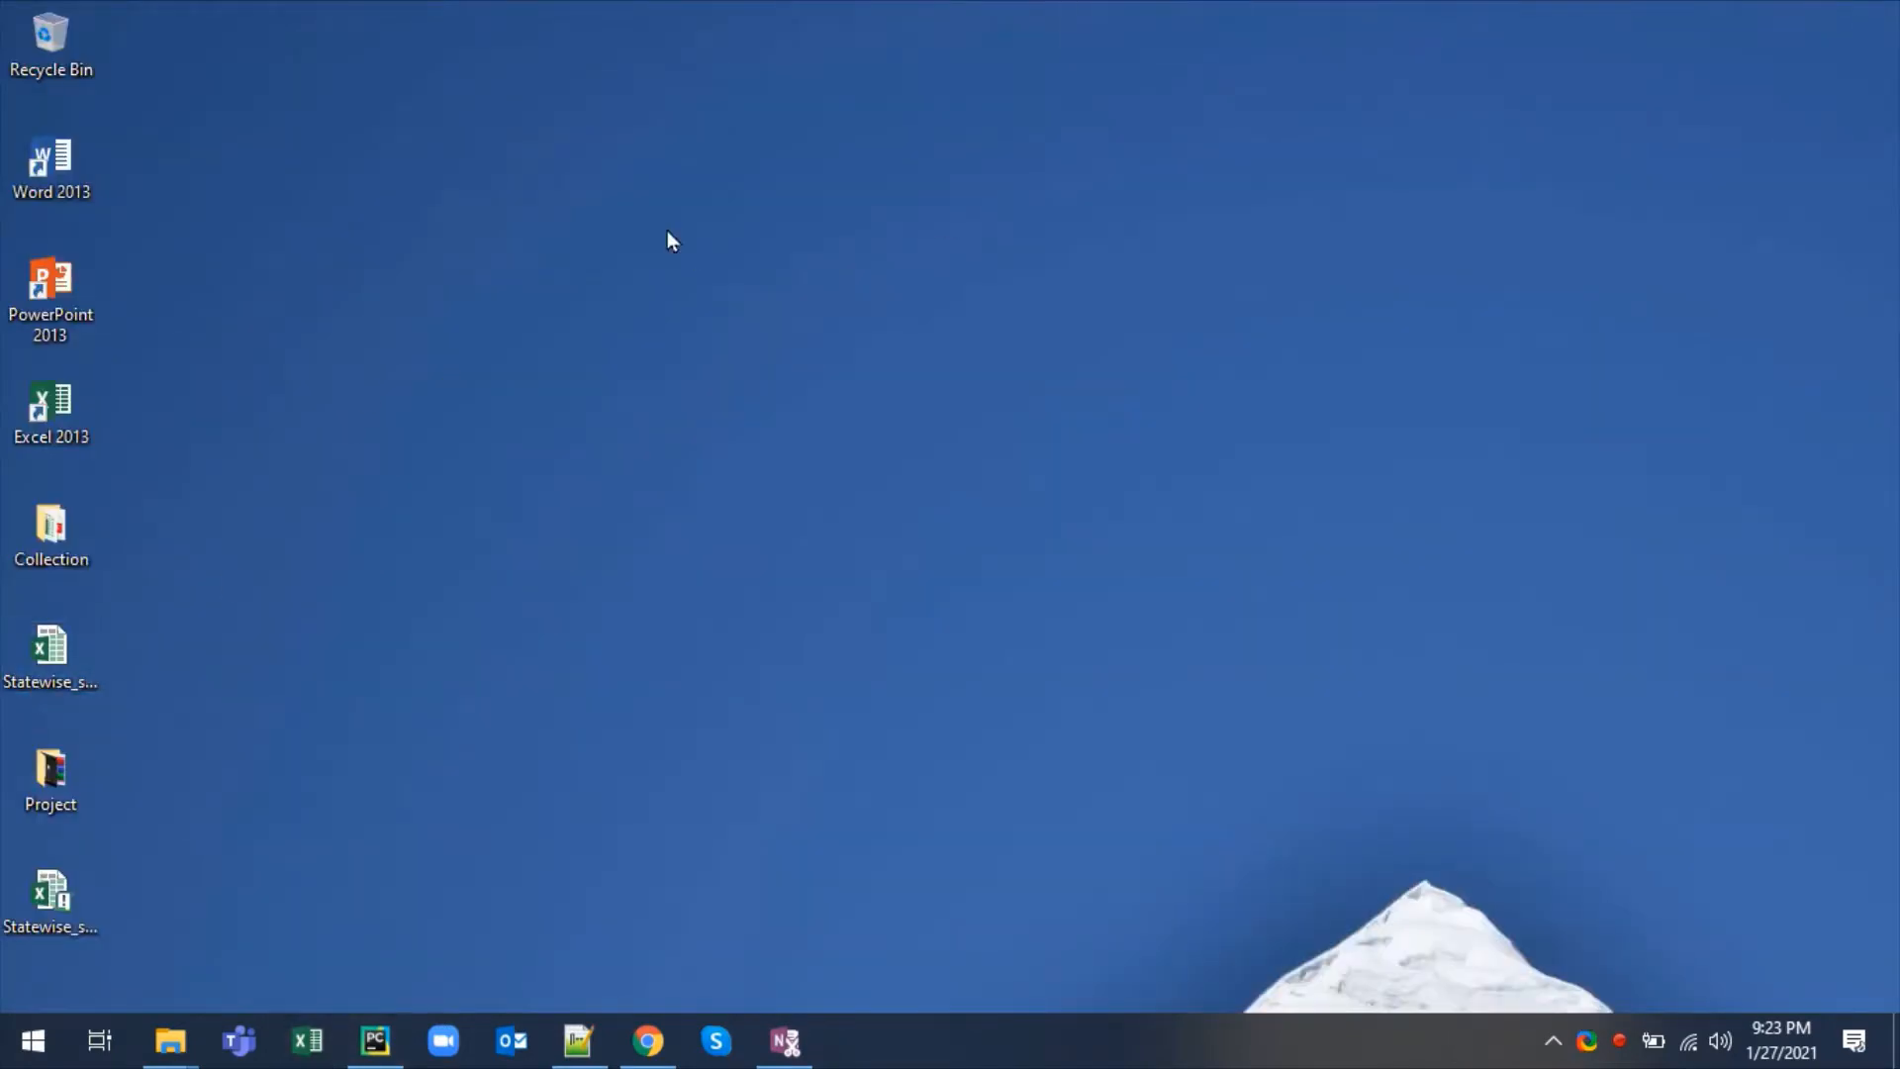
double_click(57, 648)
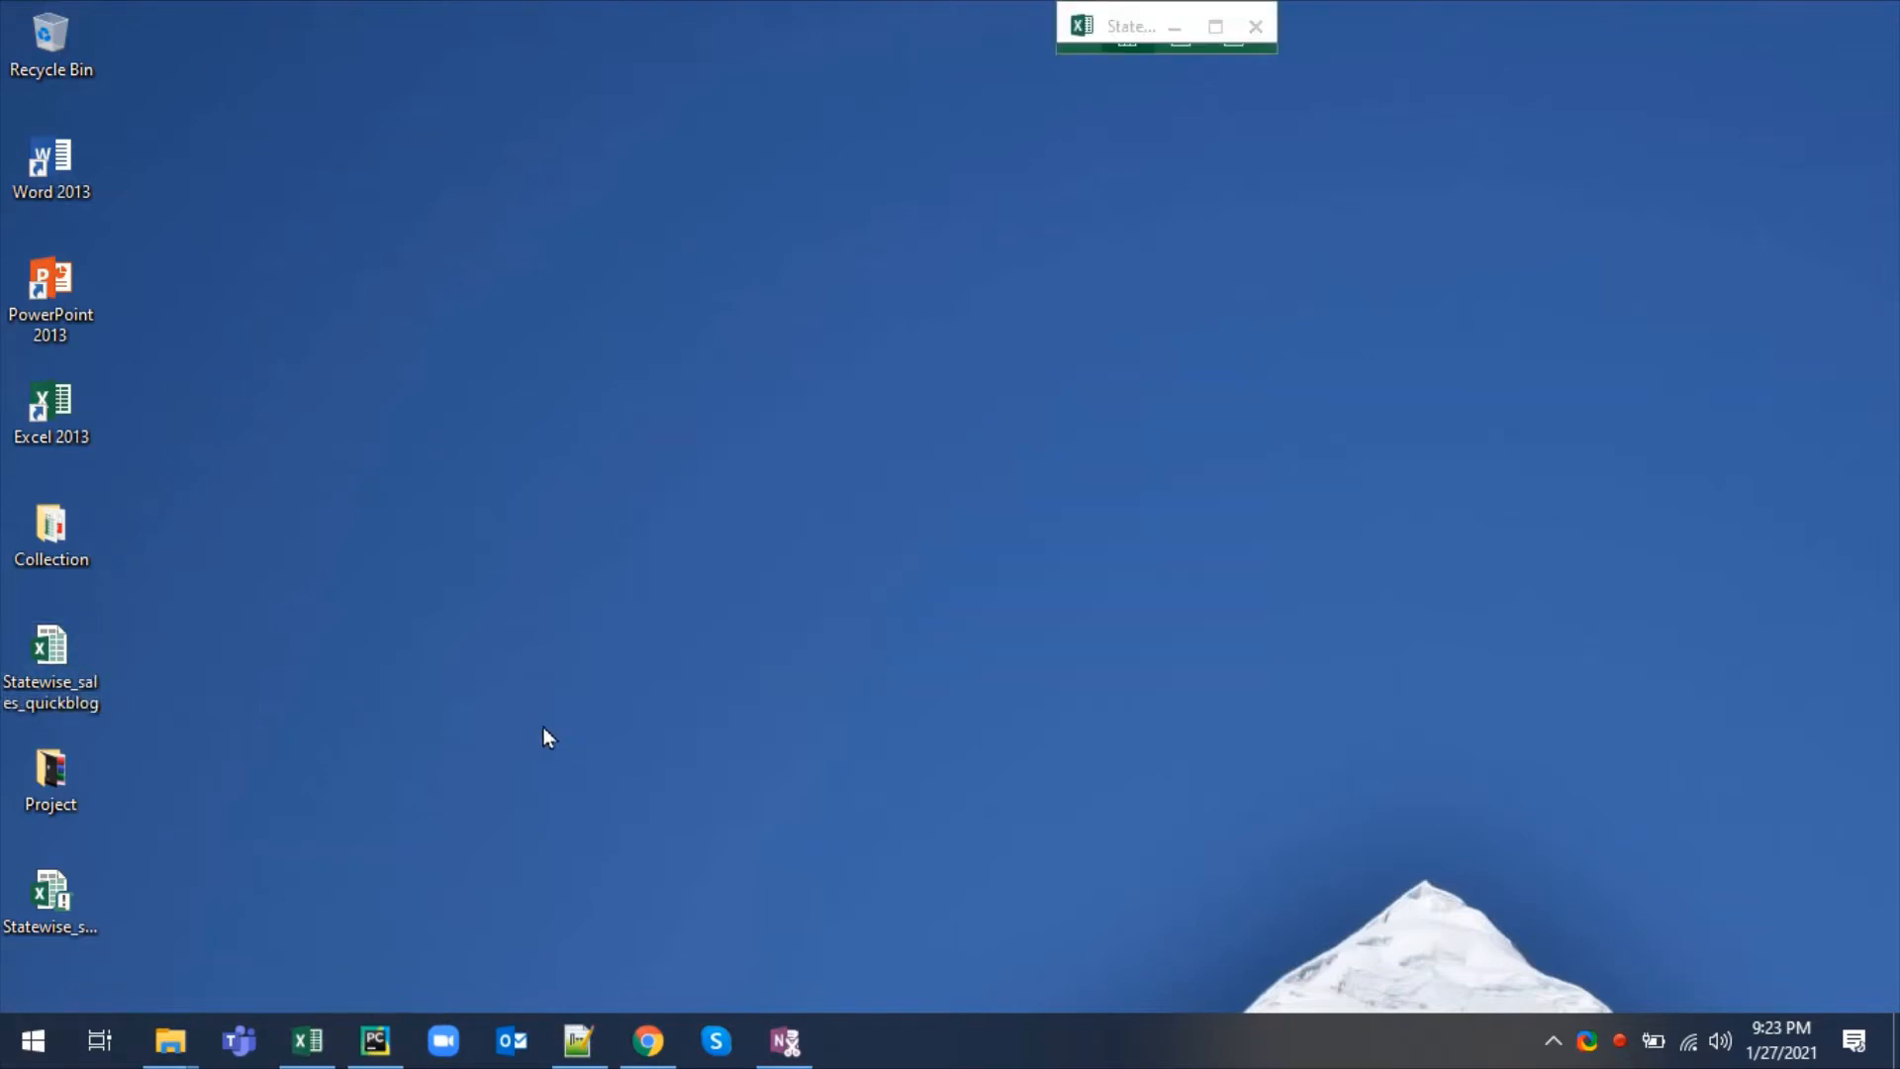
click(1217, 27)
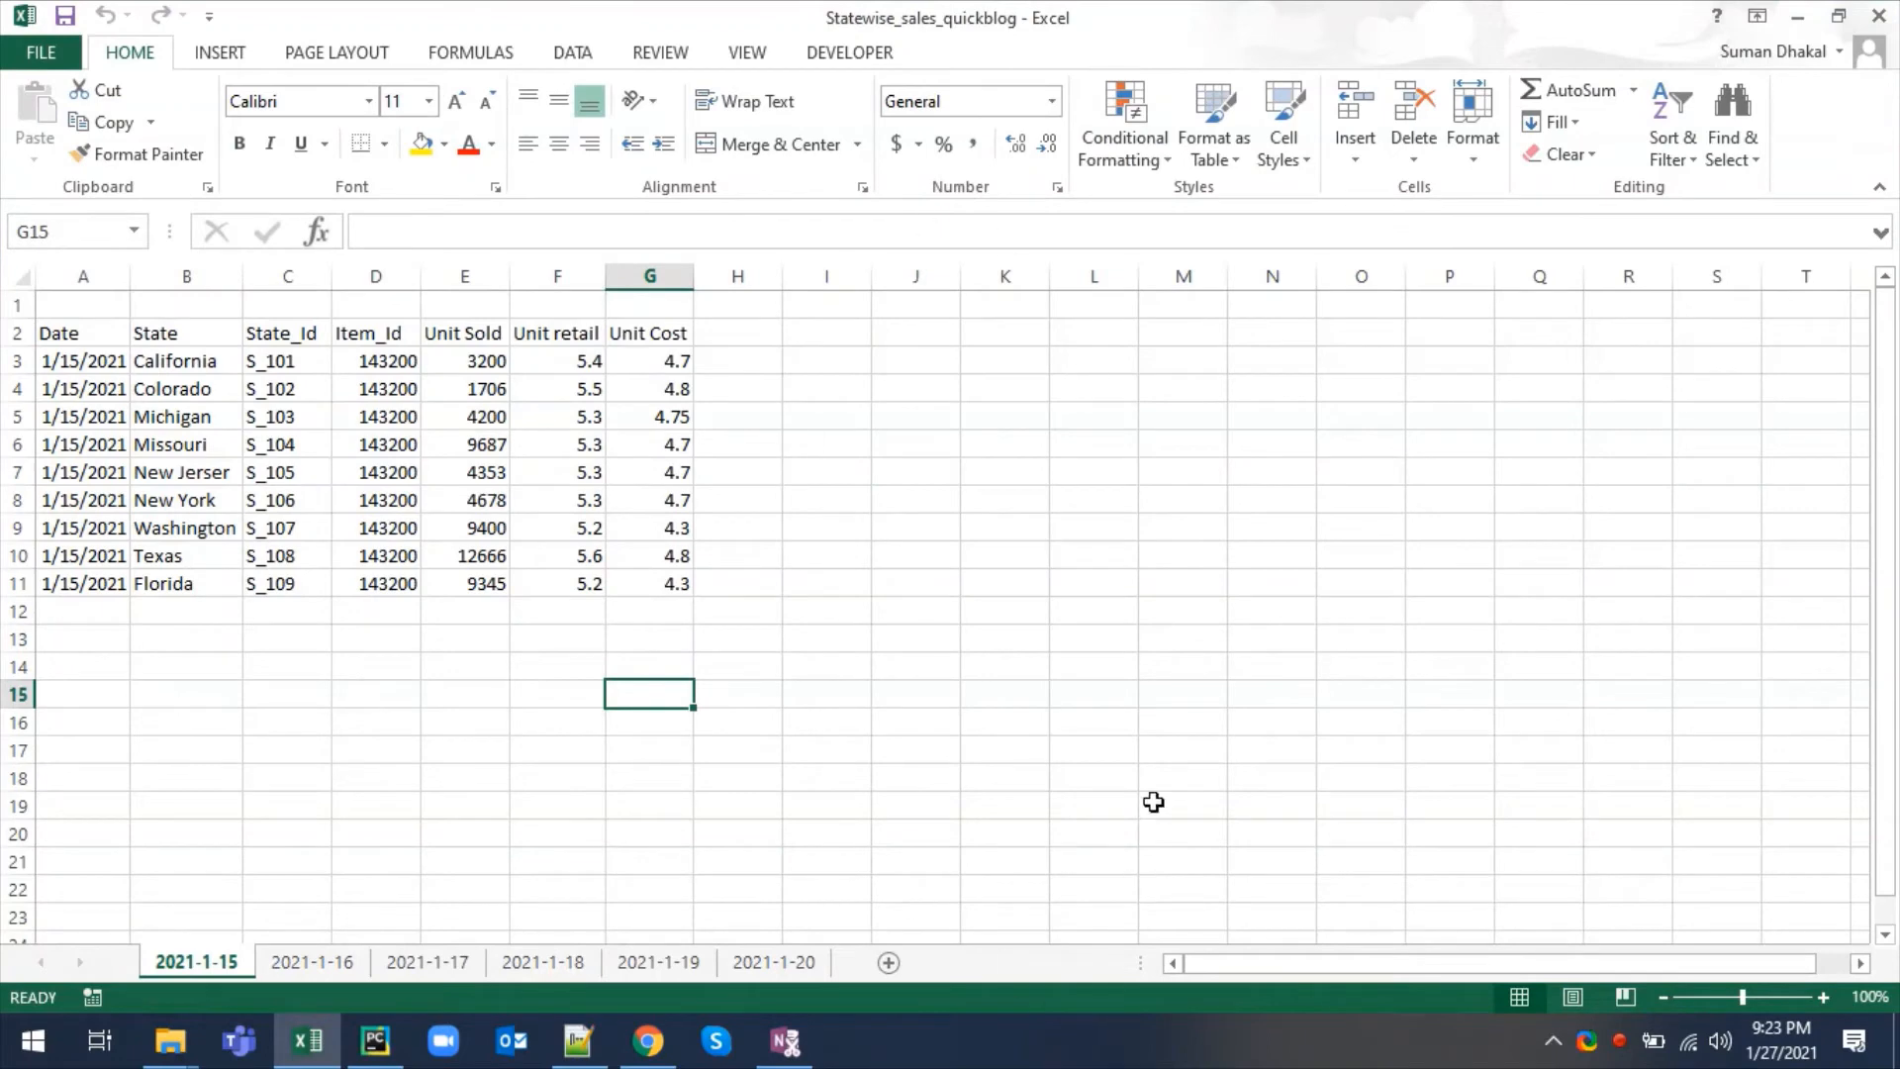
- Start recording a macro named Daily_sales_macro, stored in This Workbook
click(863, 59)
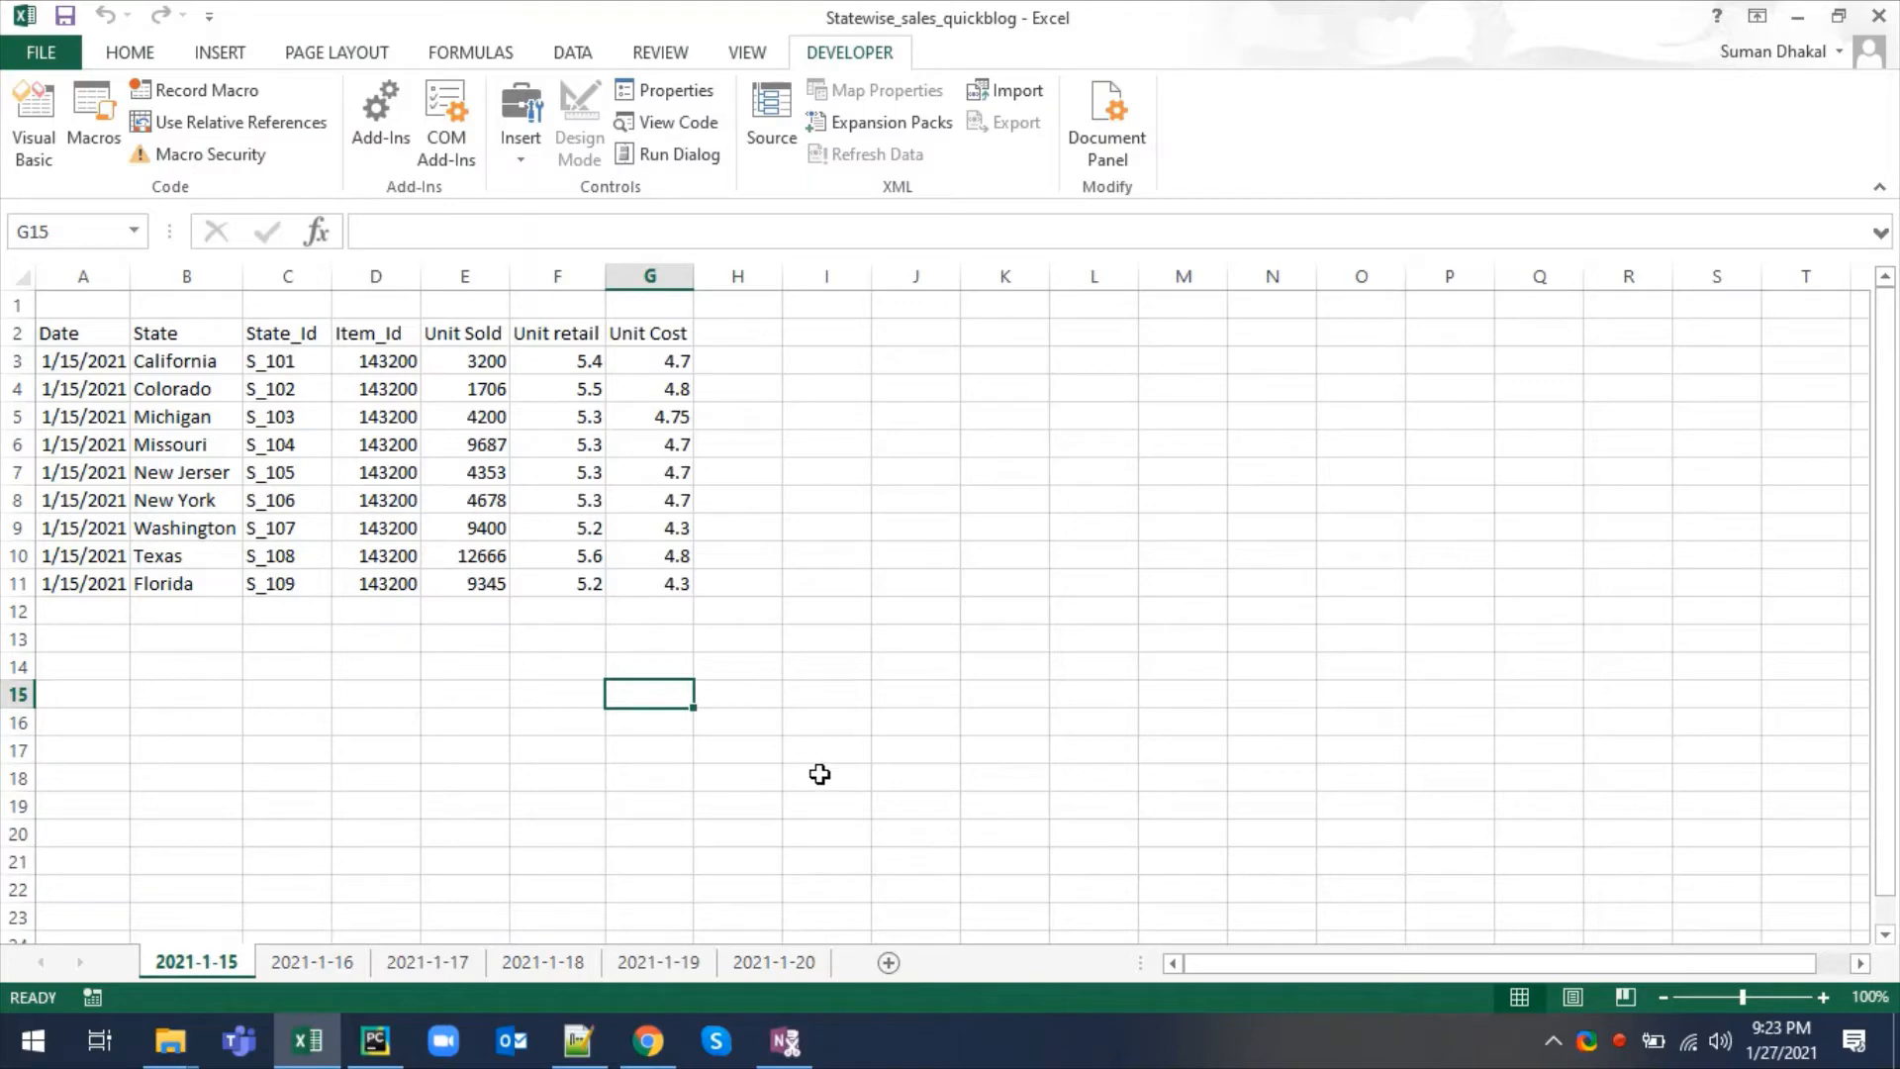
click(224, 95)
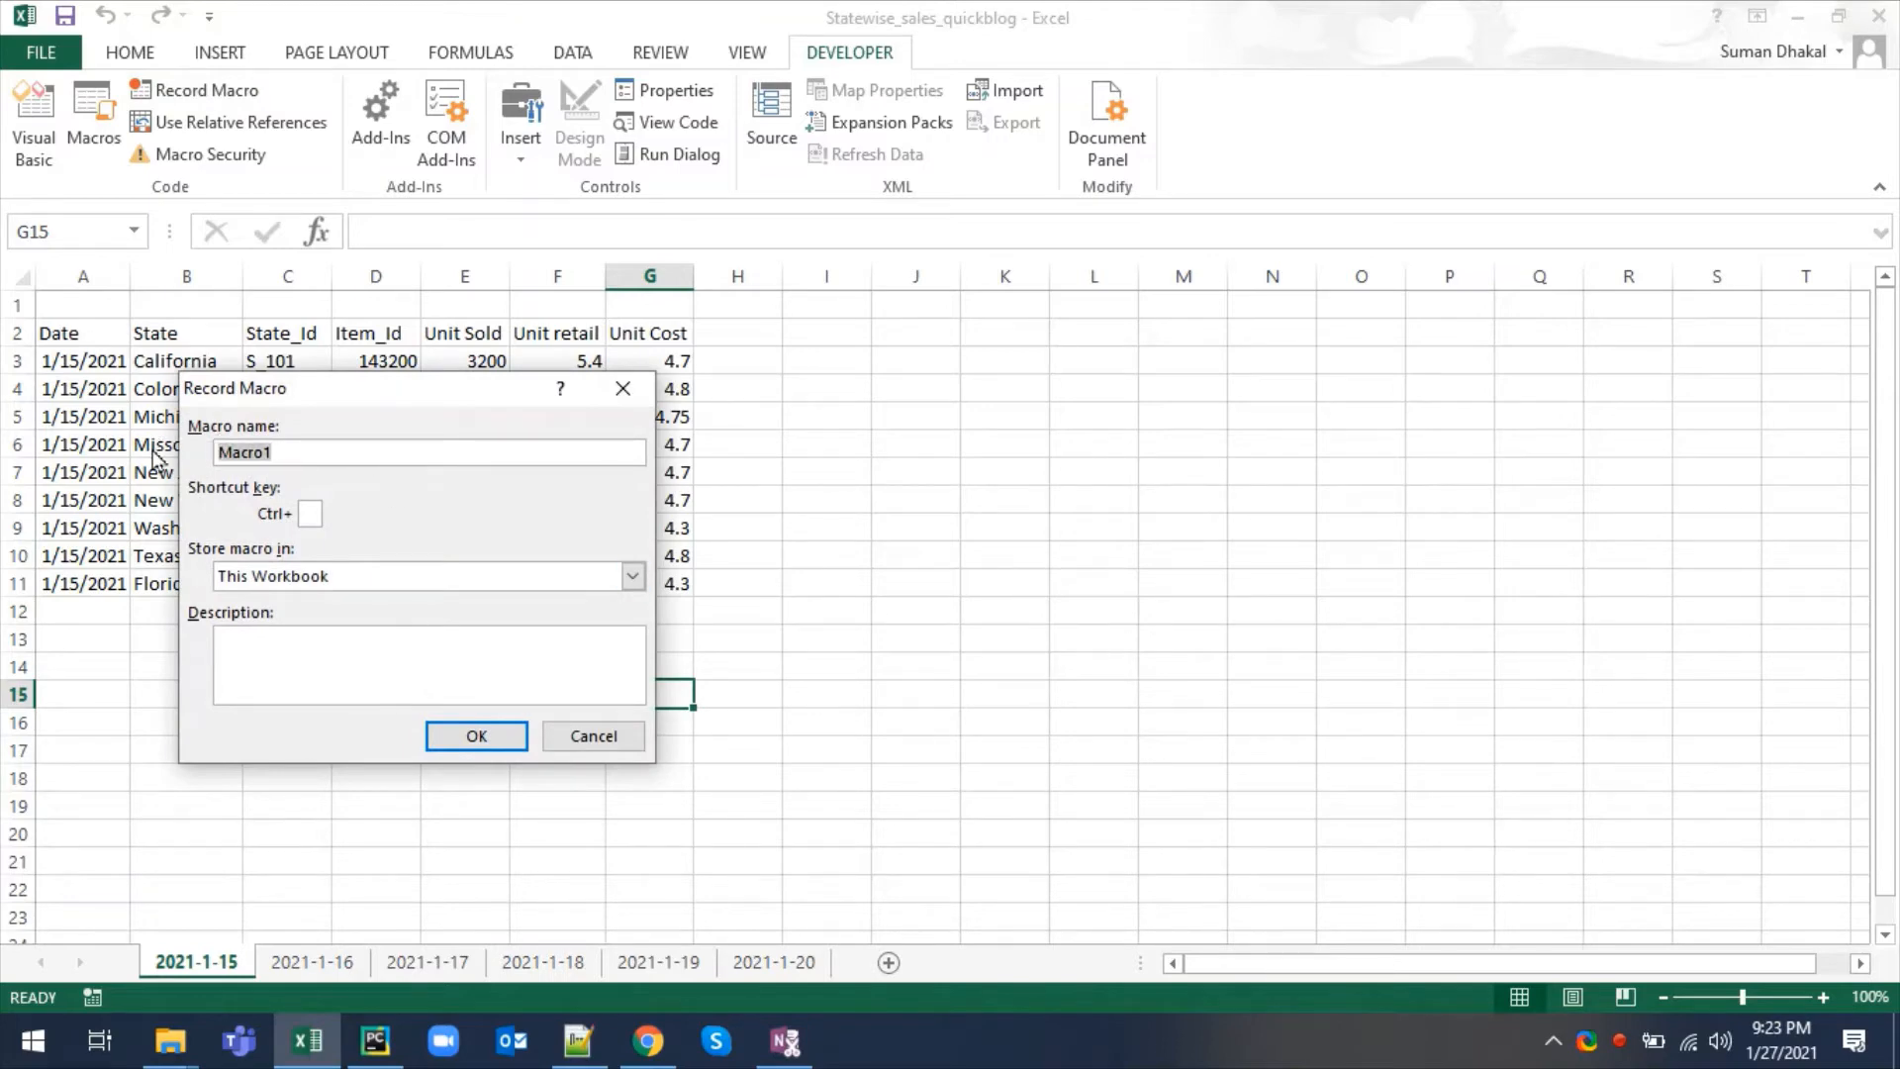
text(Daily_sales_m)
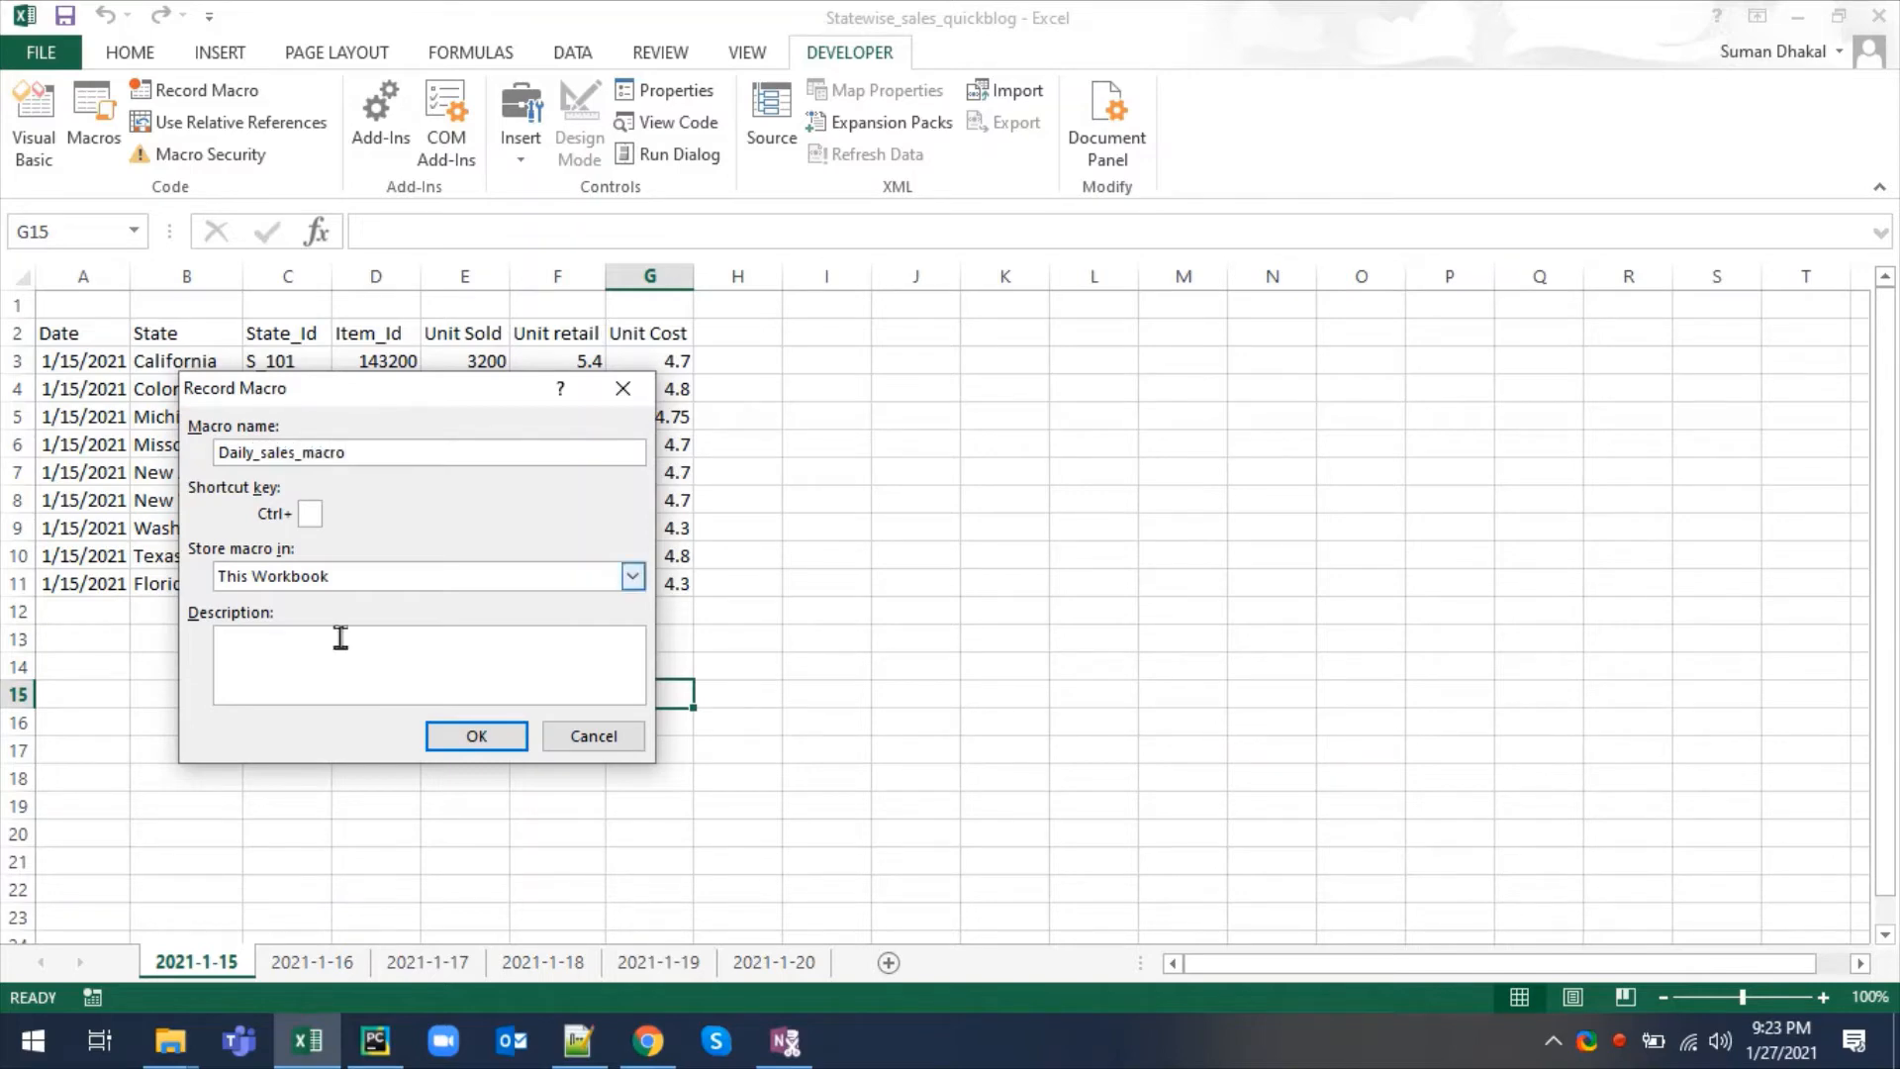
click(517, 749)
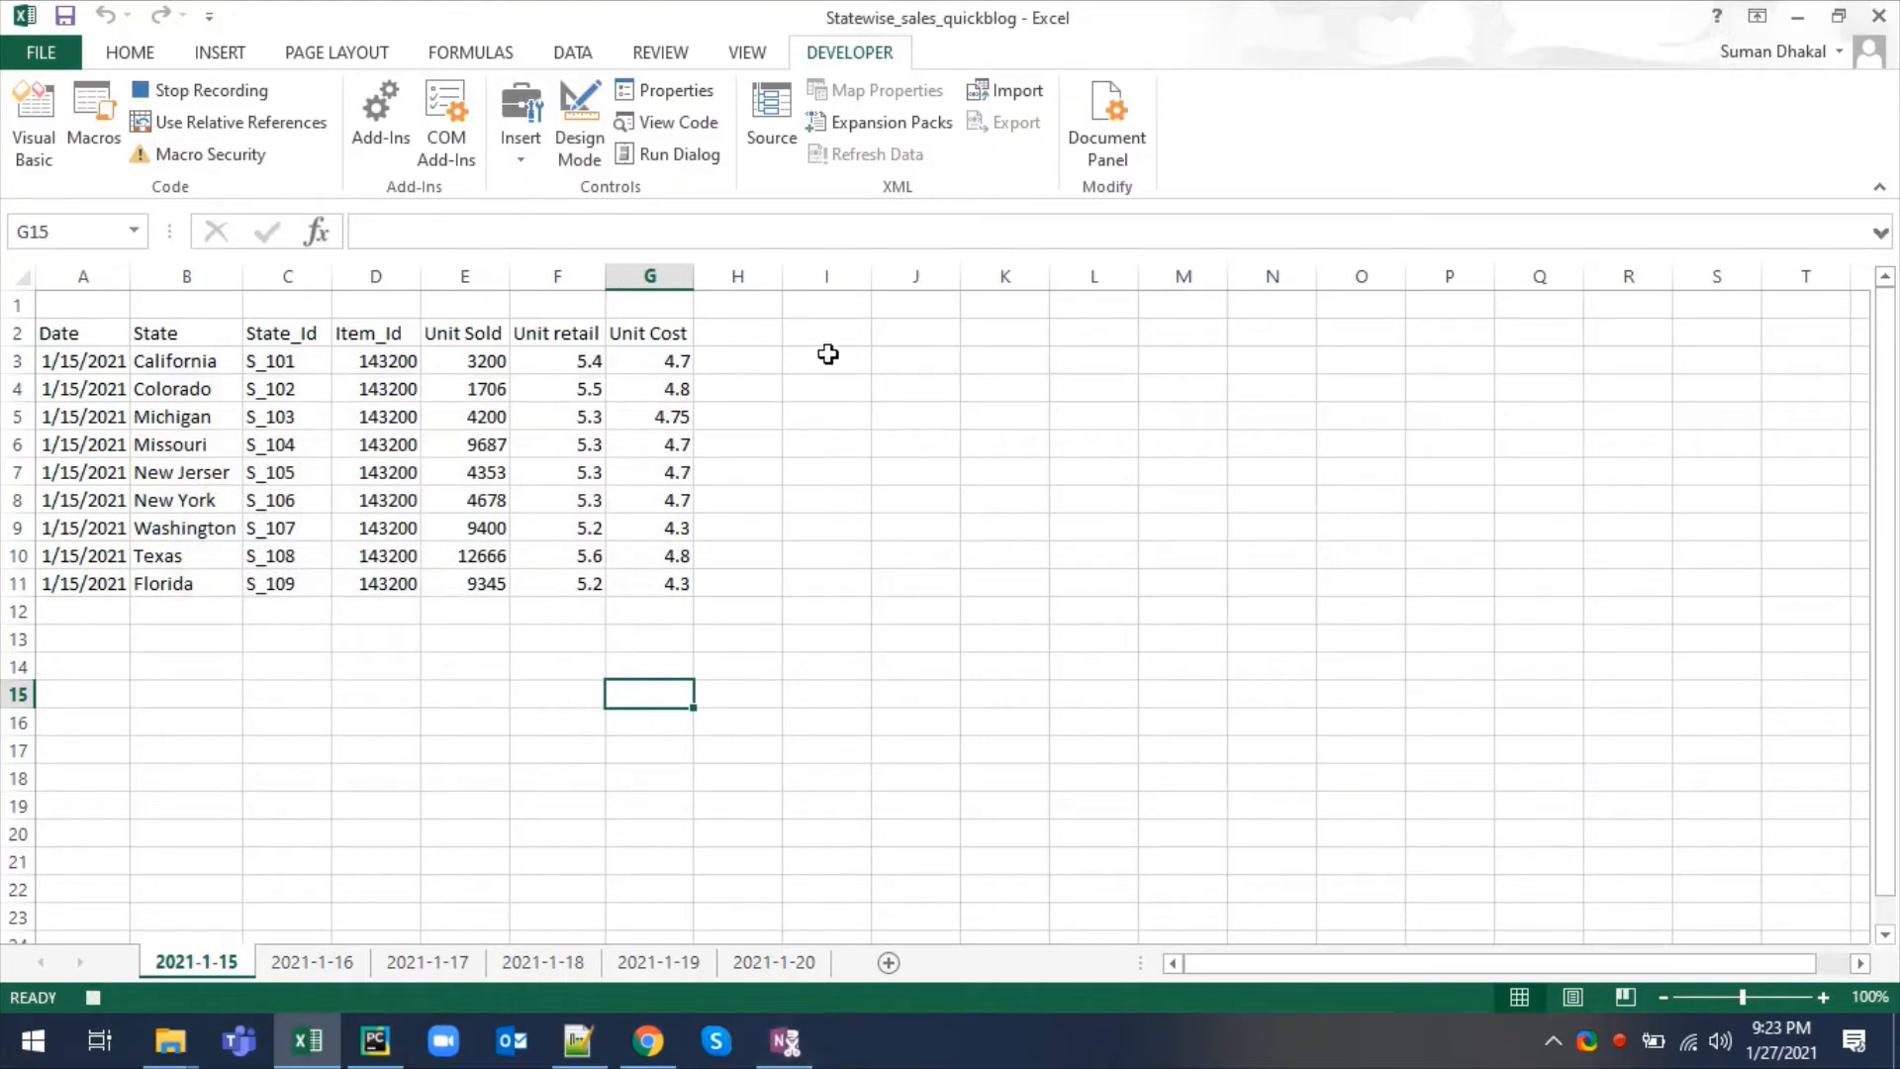
- Enter the header "Total Retail" in H2 and autofit the width of column H
click(758, 339)
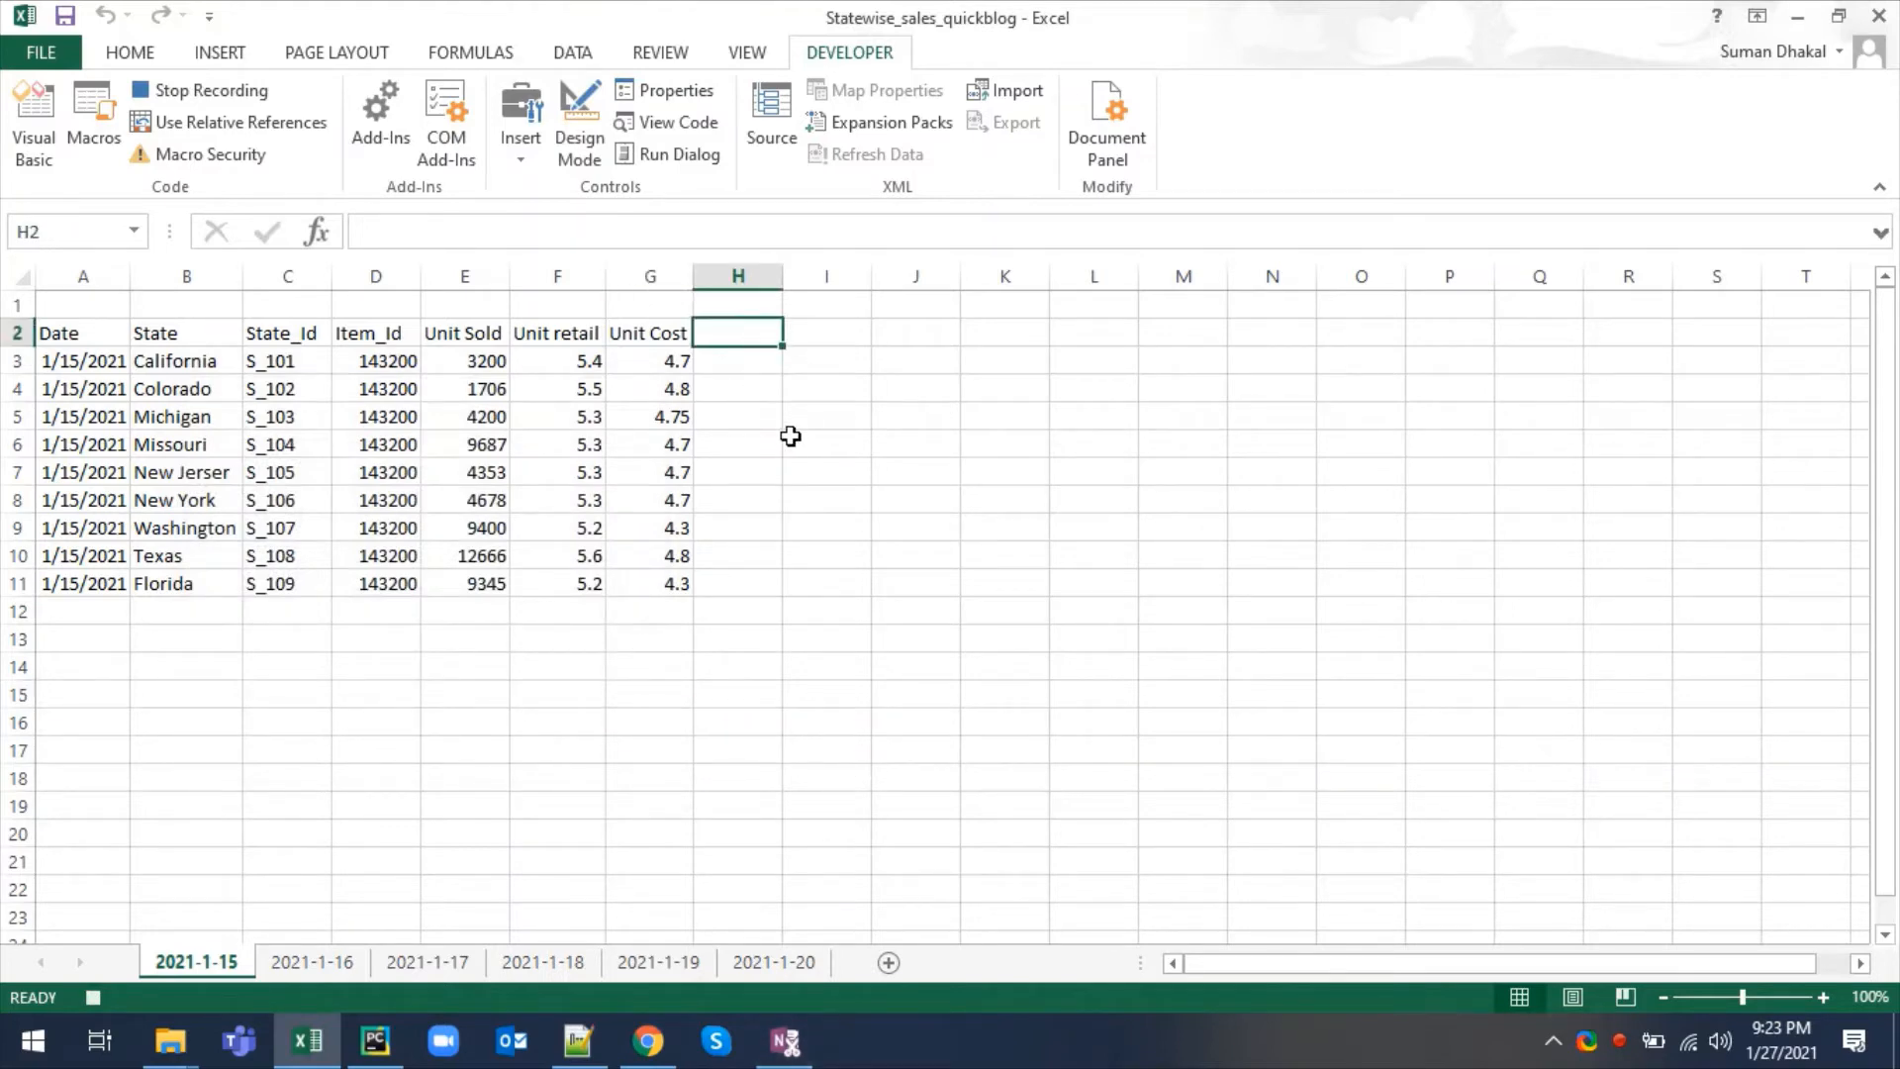
text(Total Retail)
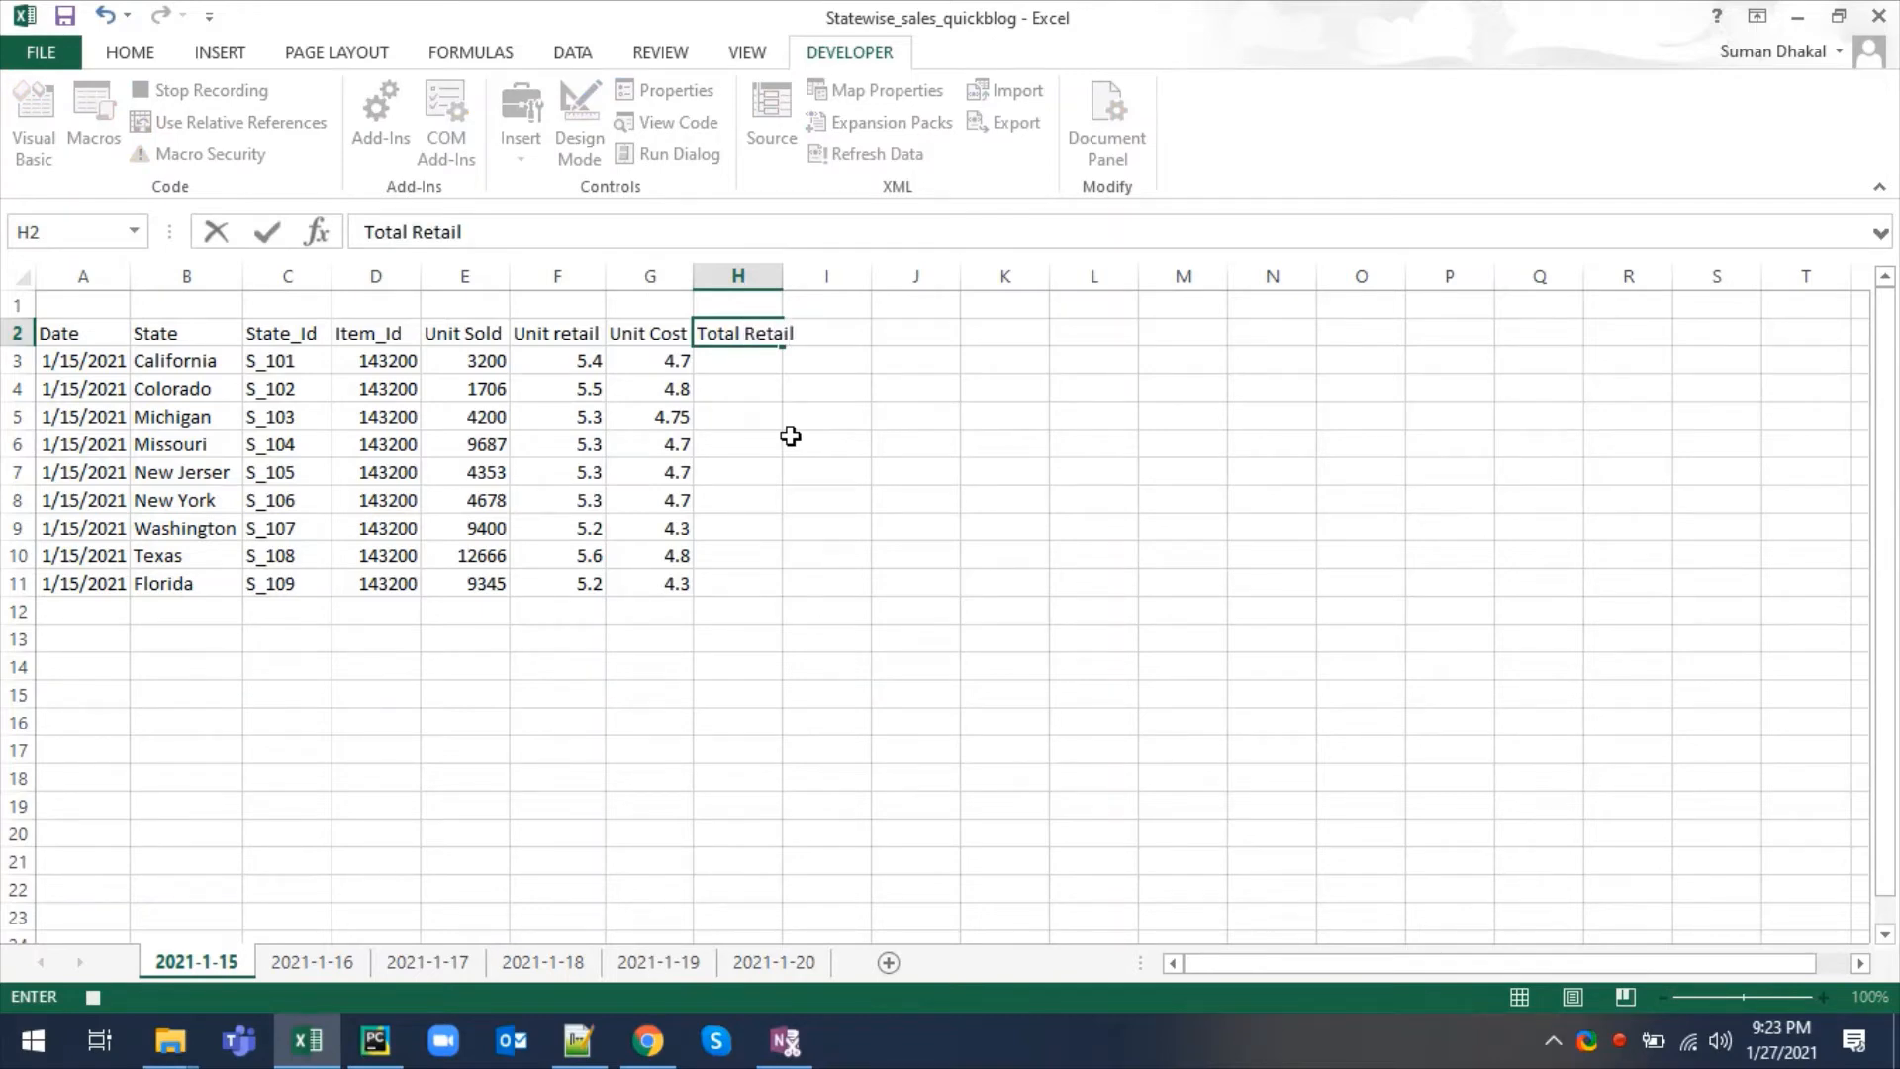
key(Return)
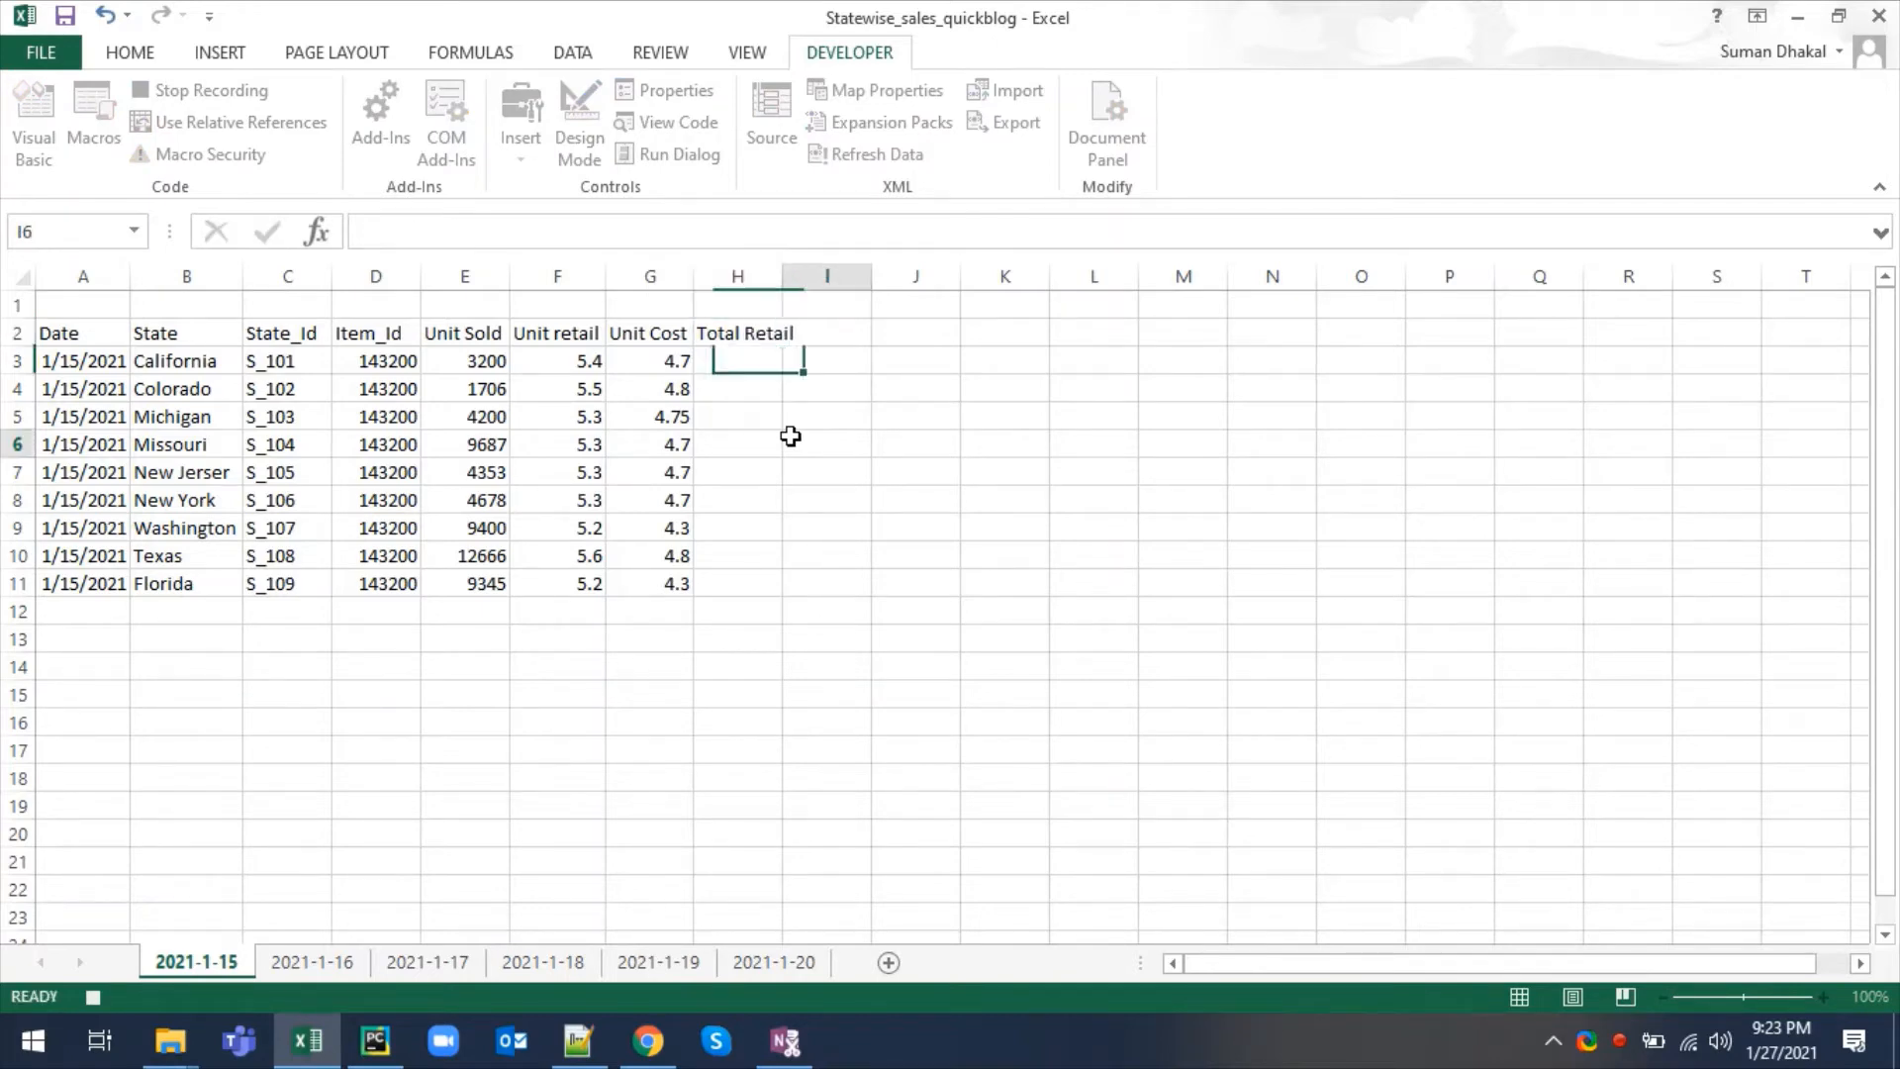
click(790, 436)
double_click(787, 287)
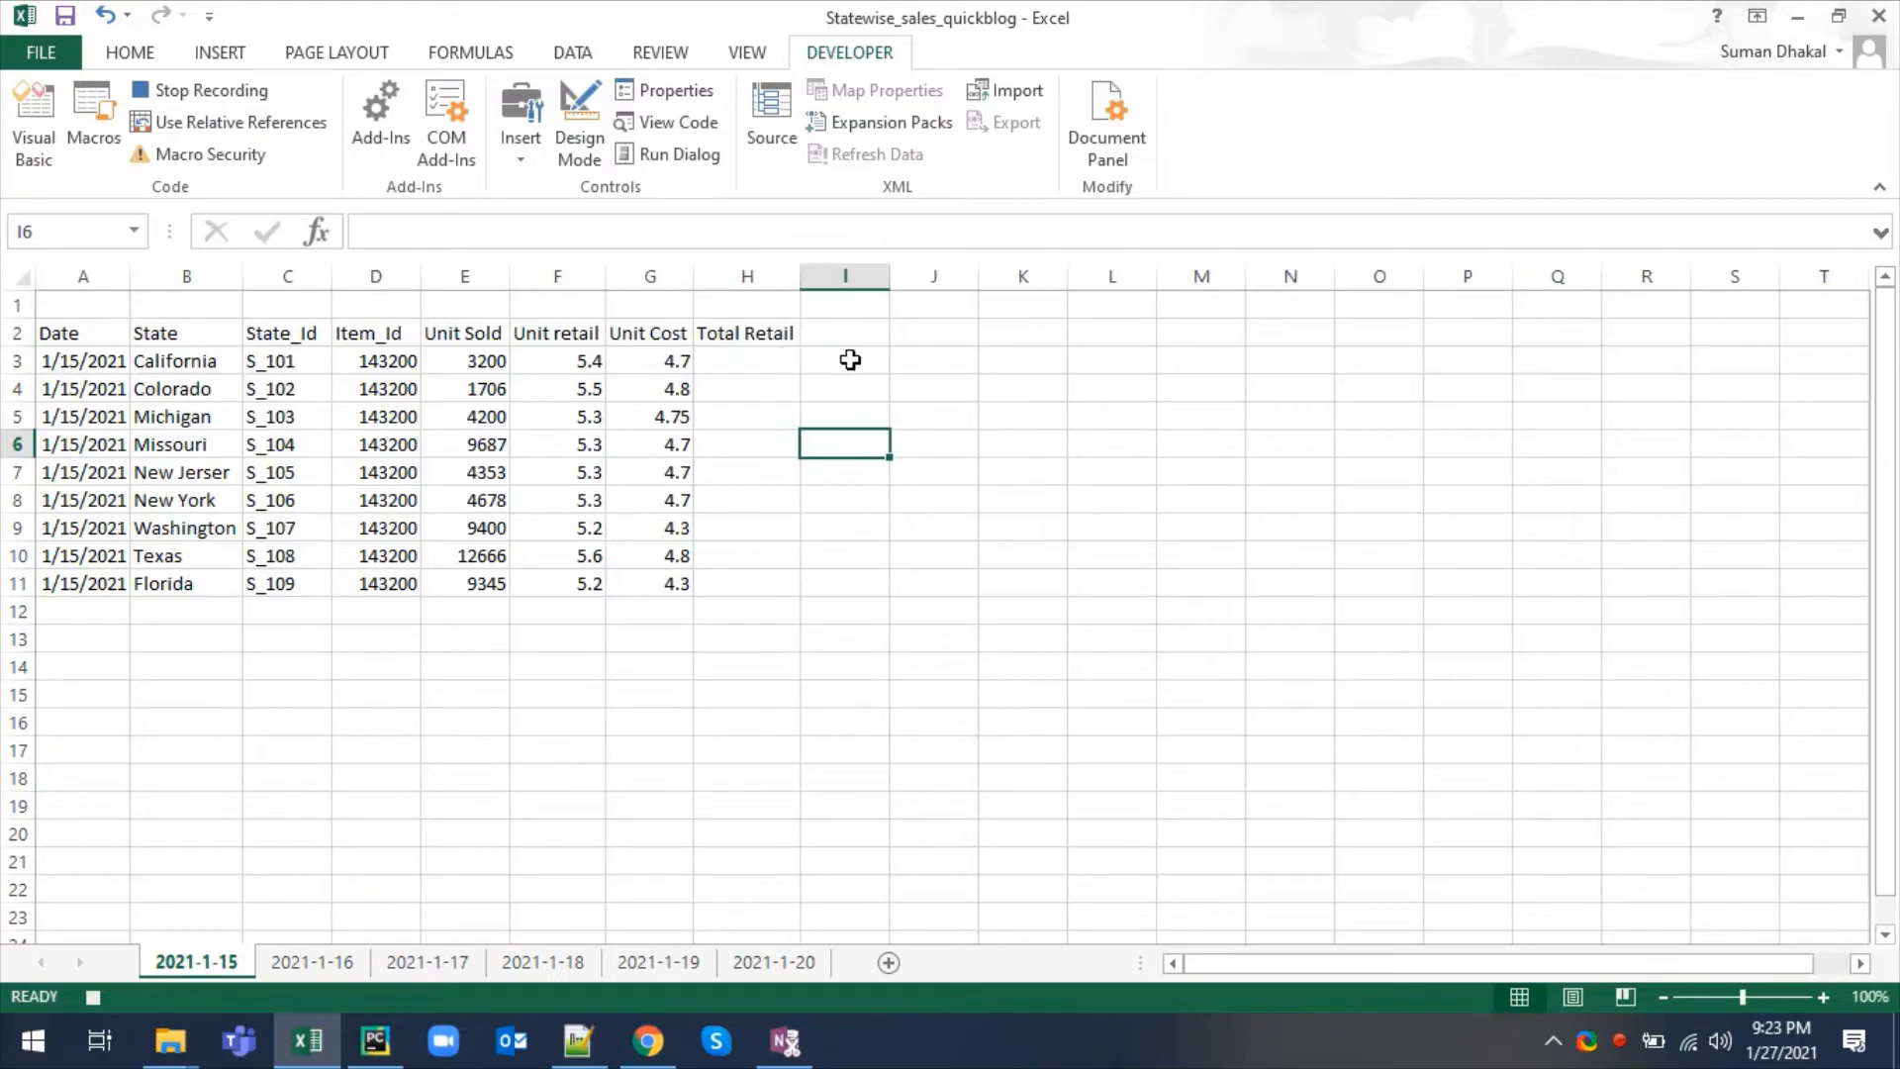
- Enter the header "Total Cost" in I2 and autofit the width of column I
click(857, 329)
text(Total Cost)
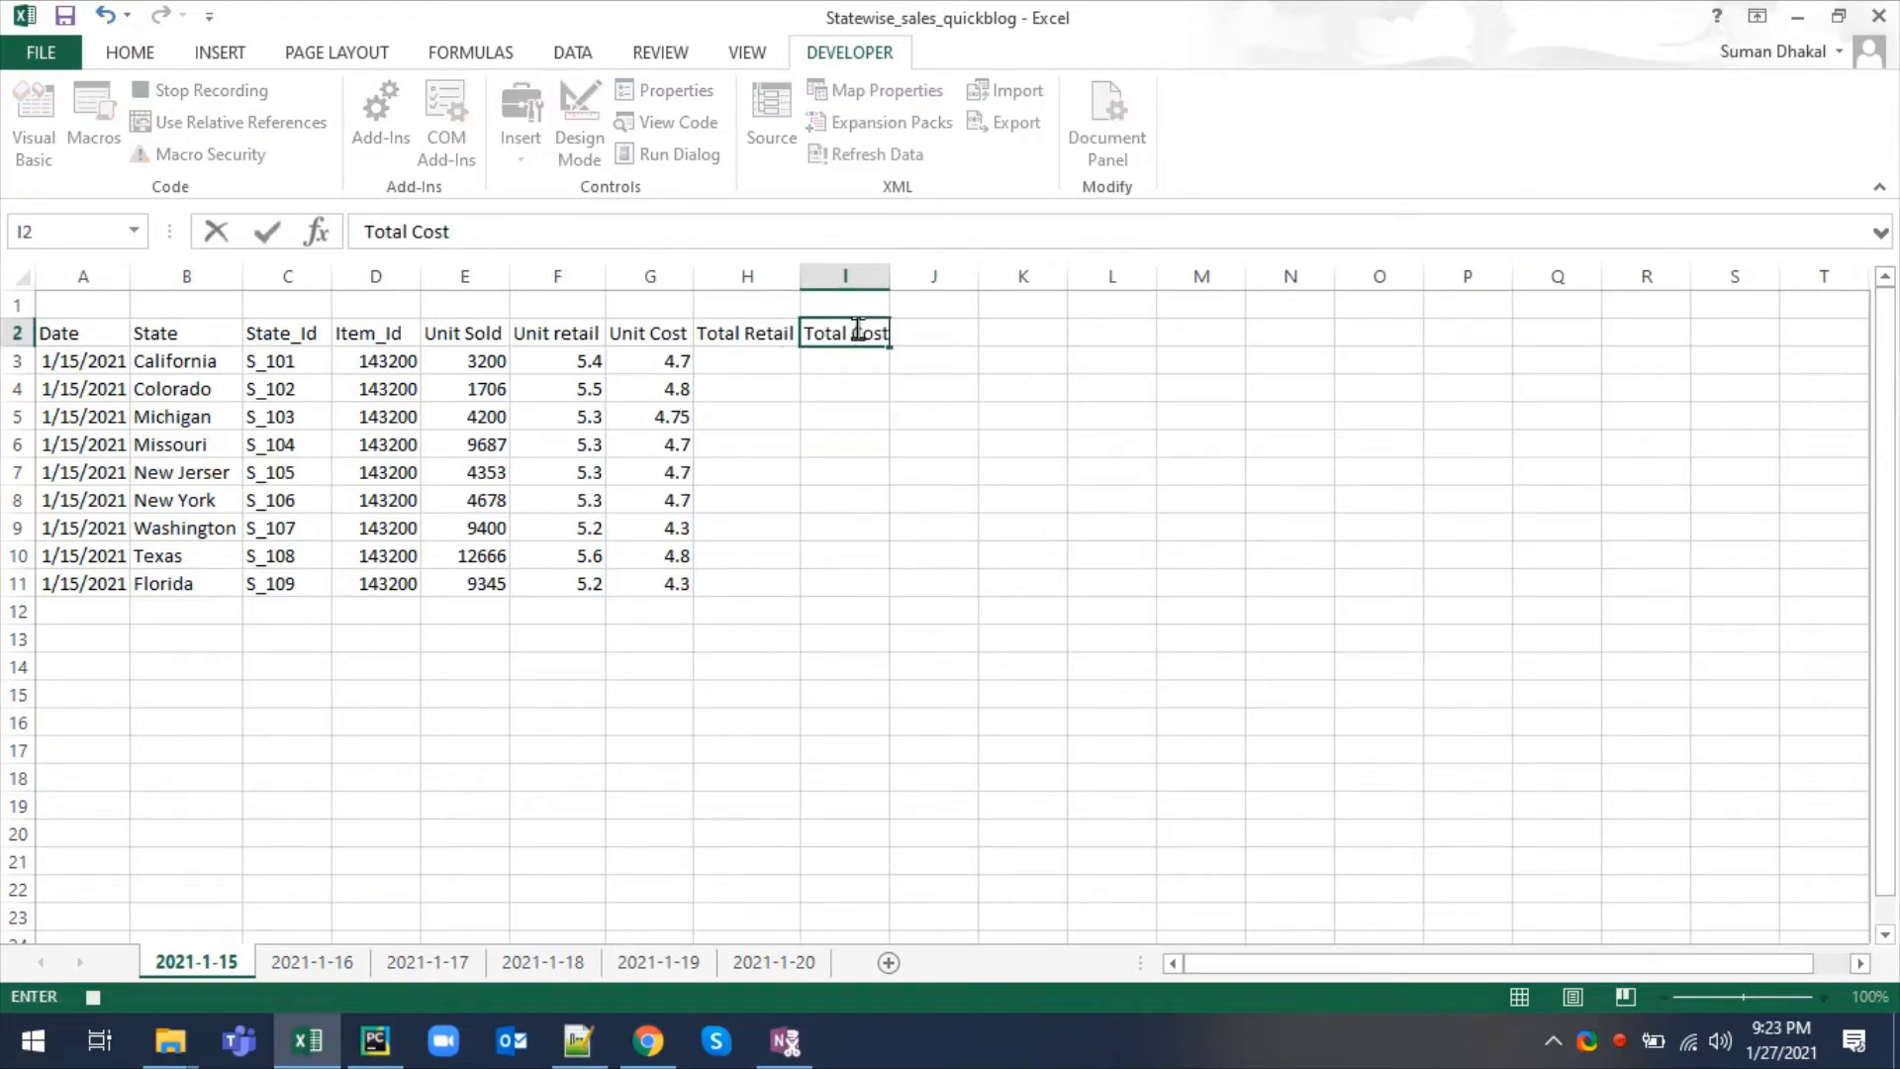
key(Return)
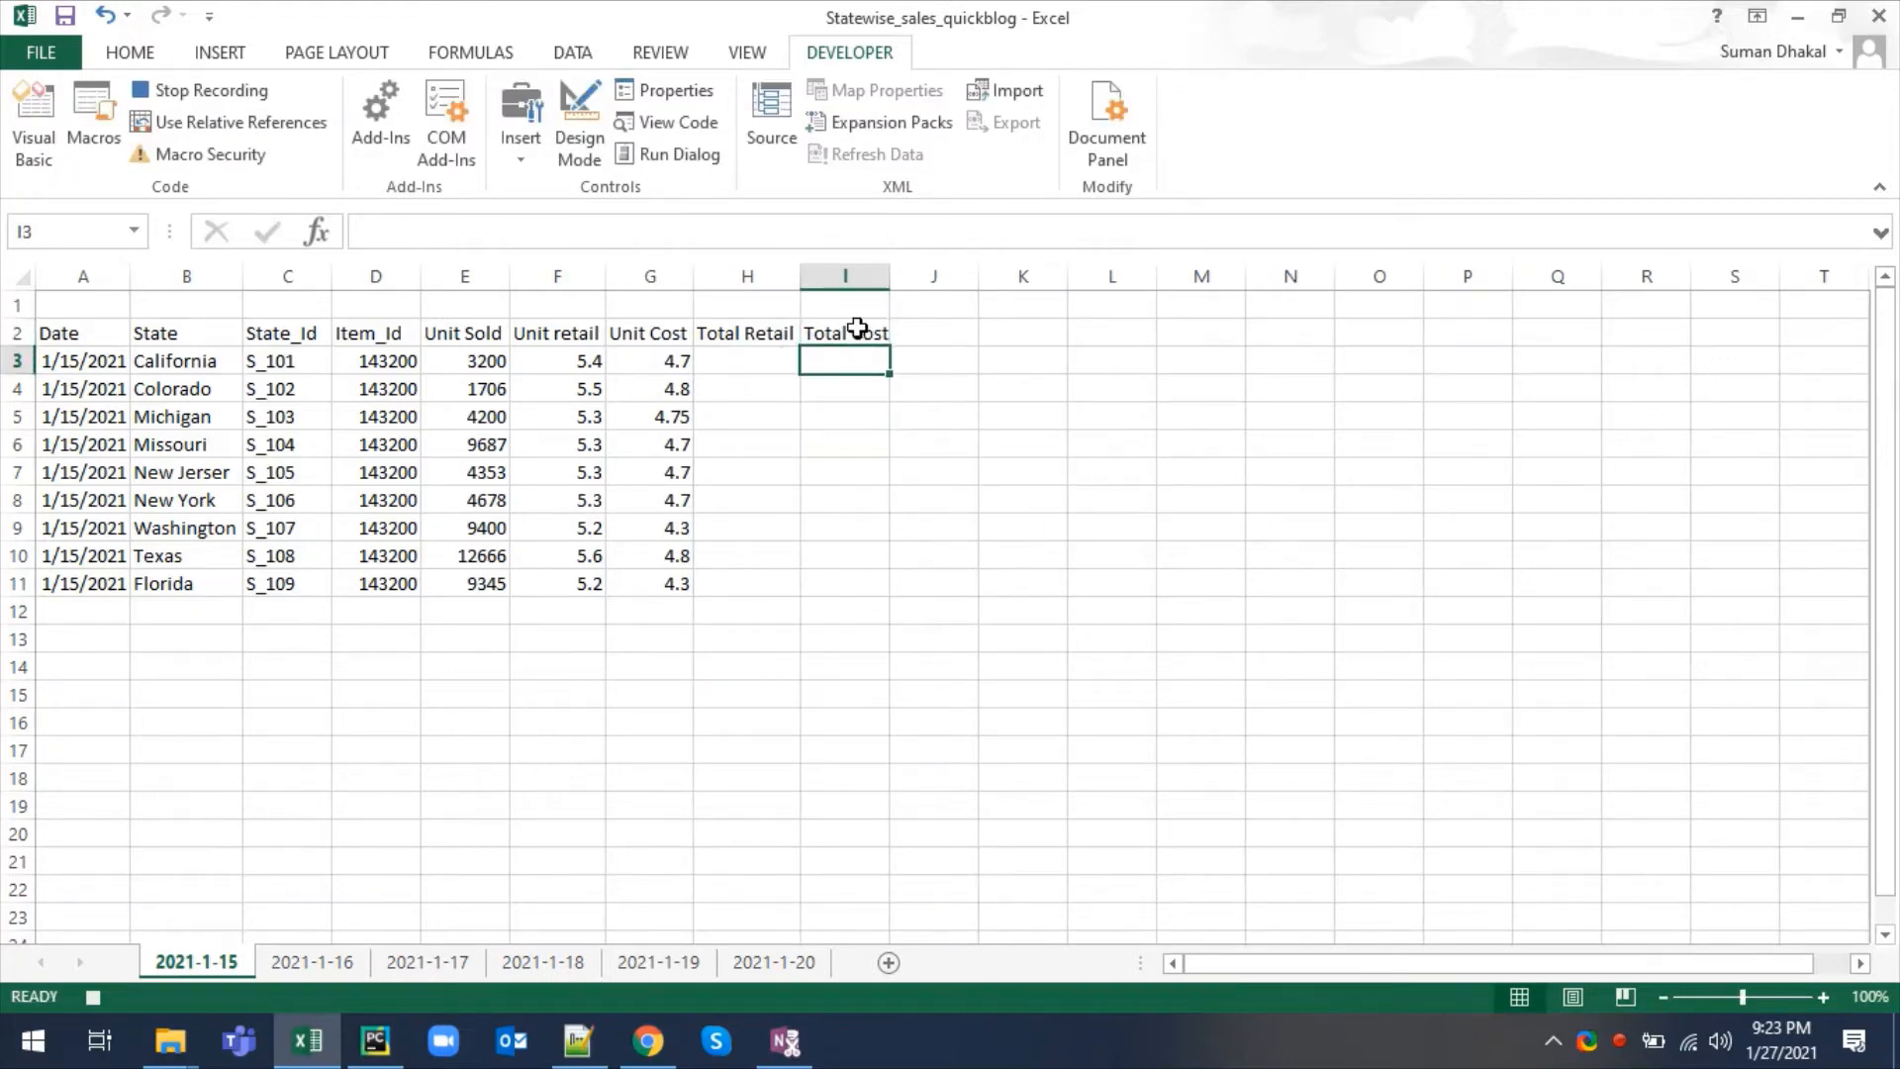
double_click(887, 283)
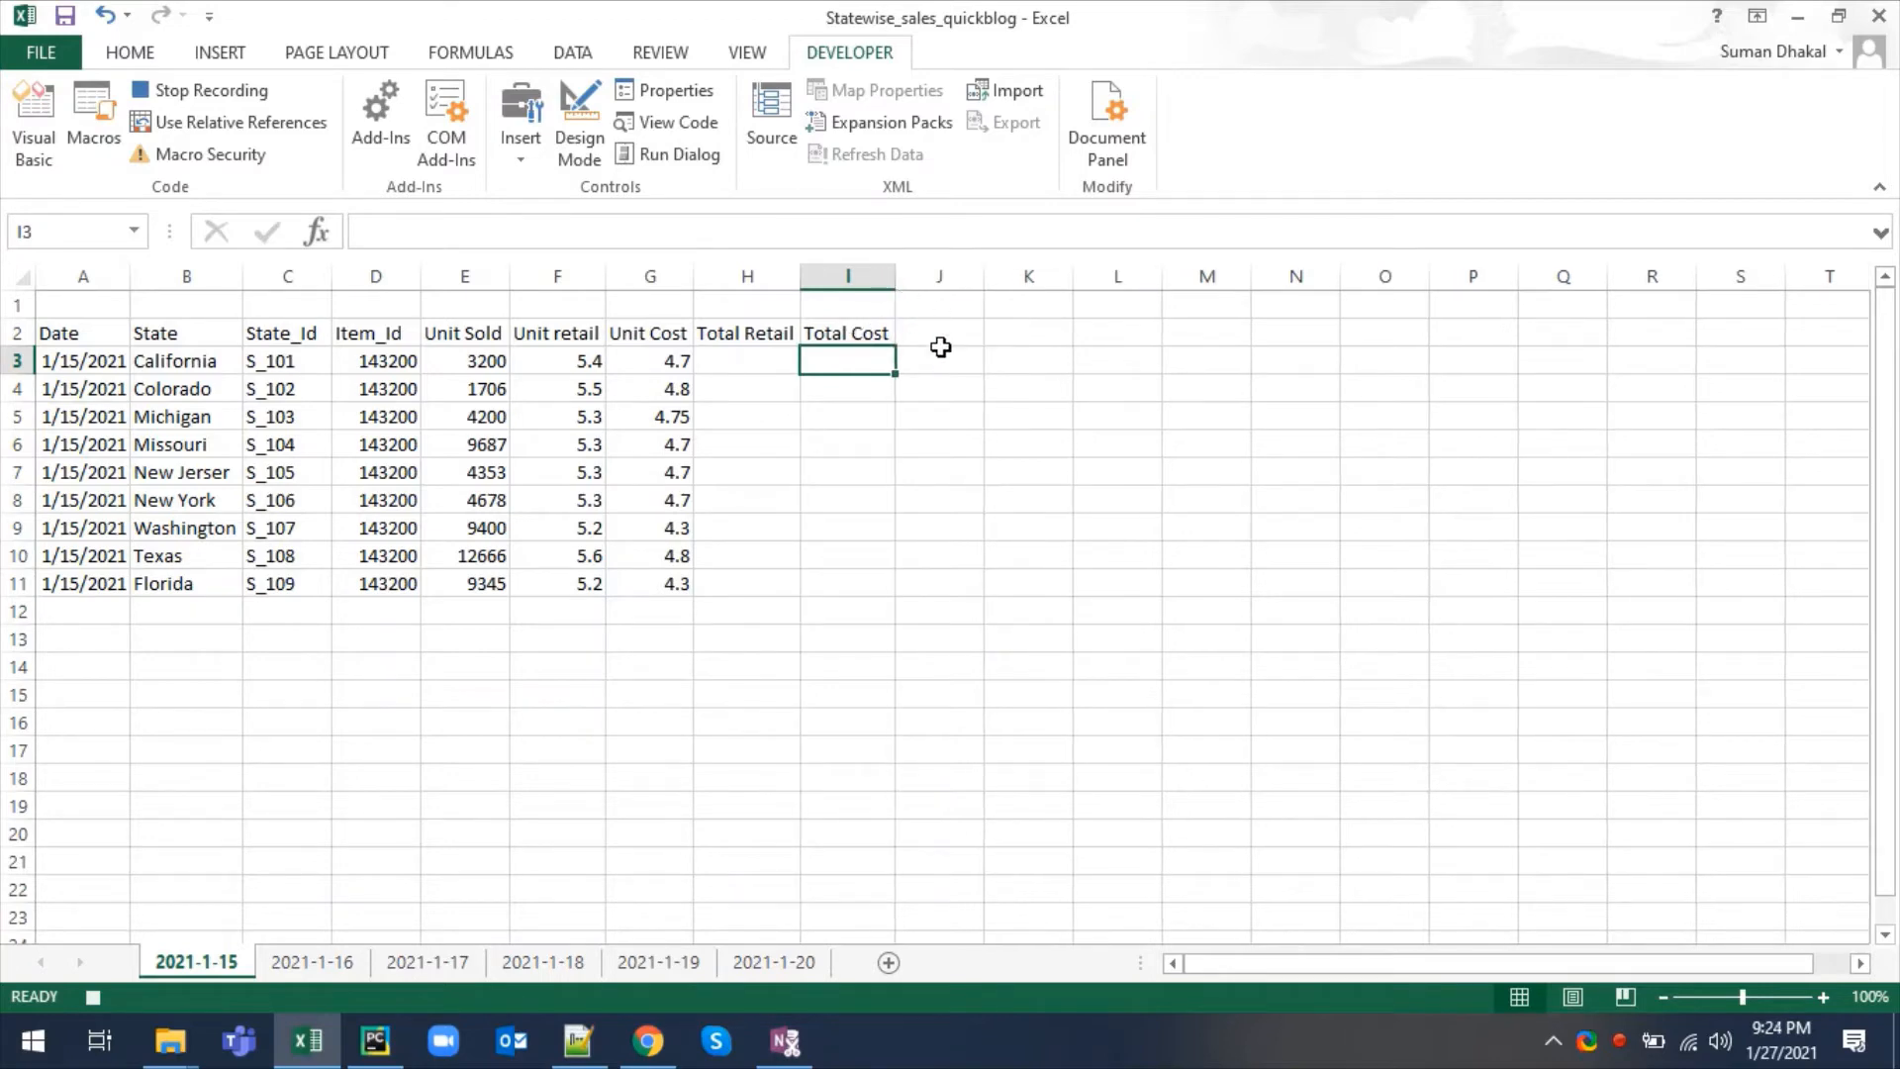
- Enter the header "Profit" in J2
click(943, 333)
text(Pro)
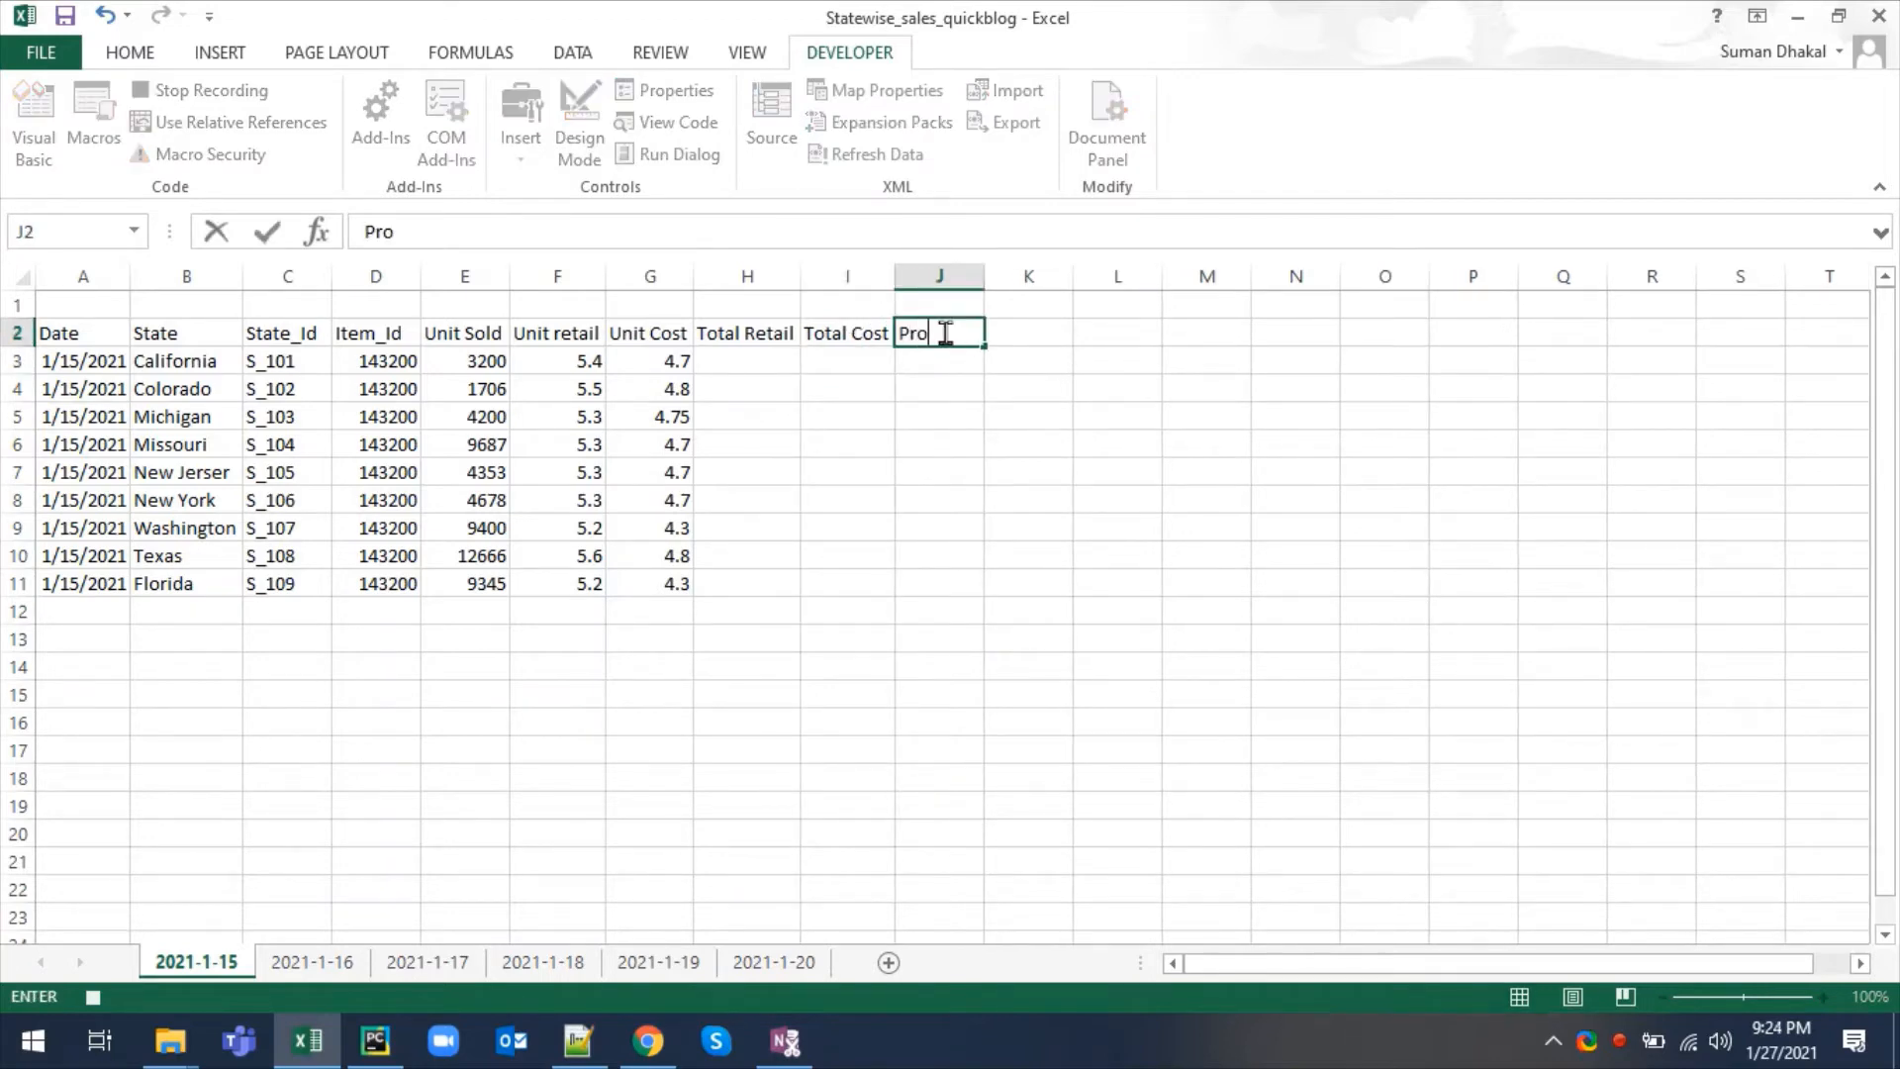
text(fit)
key(Return)
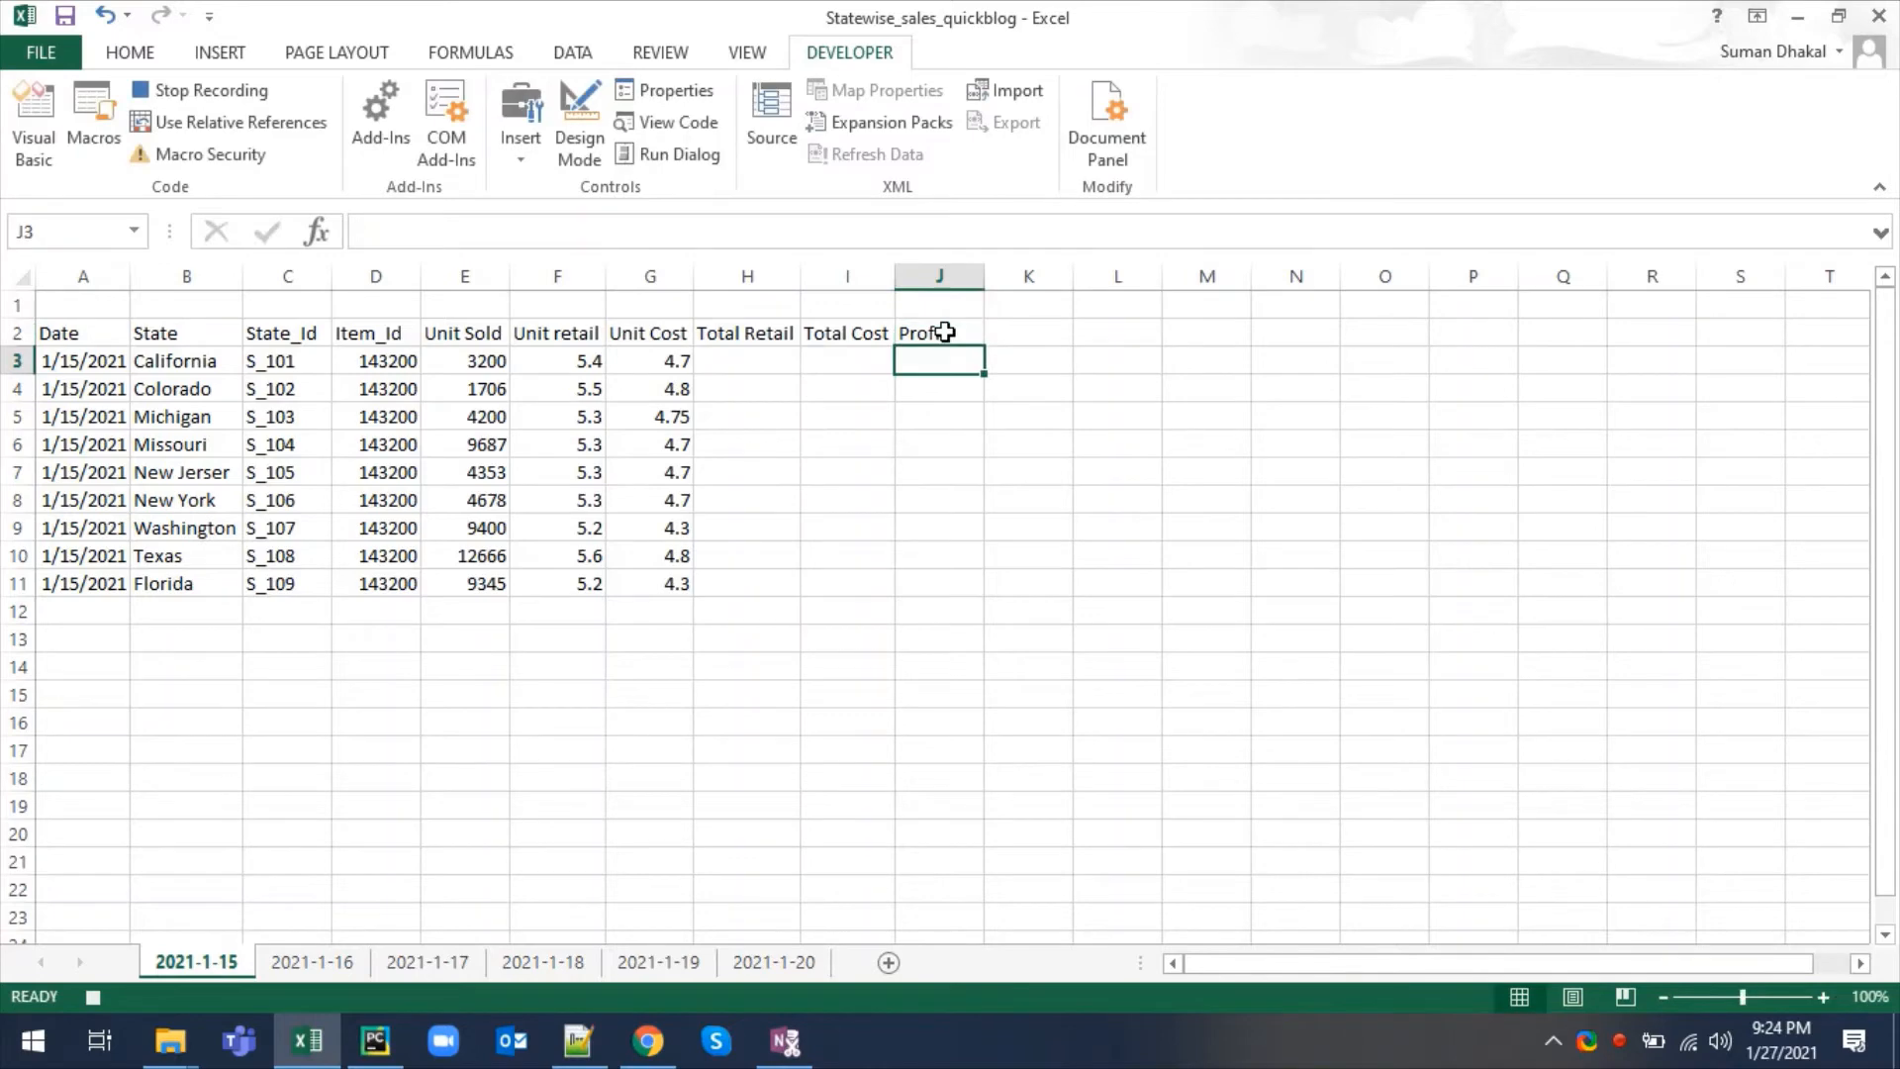
- Calculate Total Retail in H3 with =E3*F3 and fill the formula down to H11
click(747, 362)
text(=)
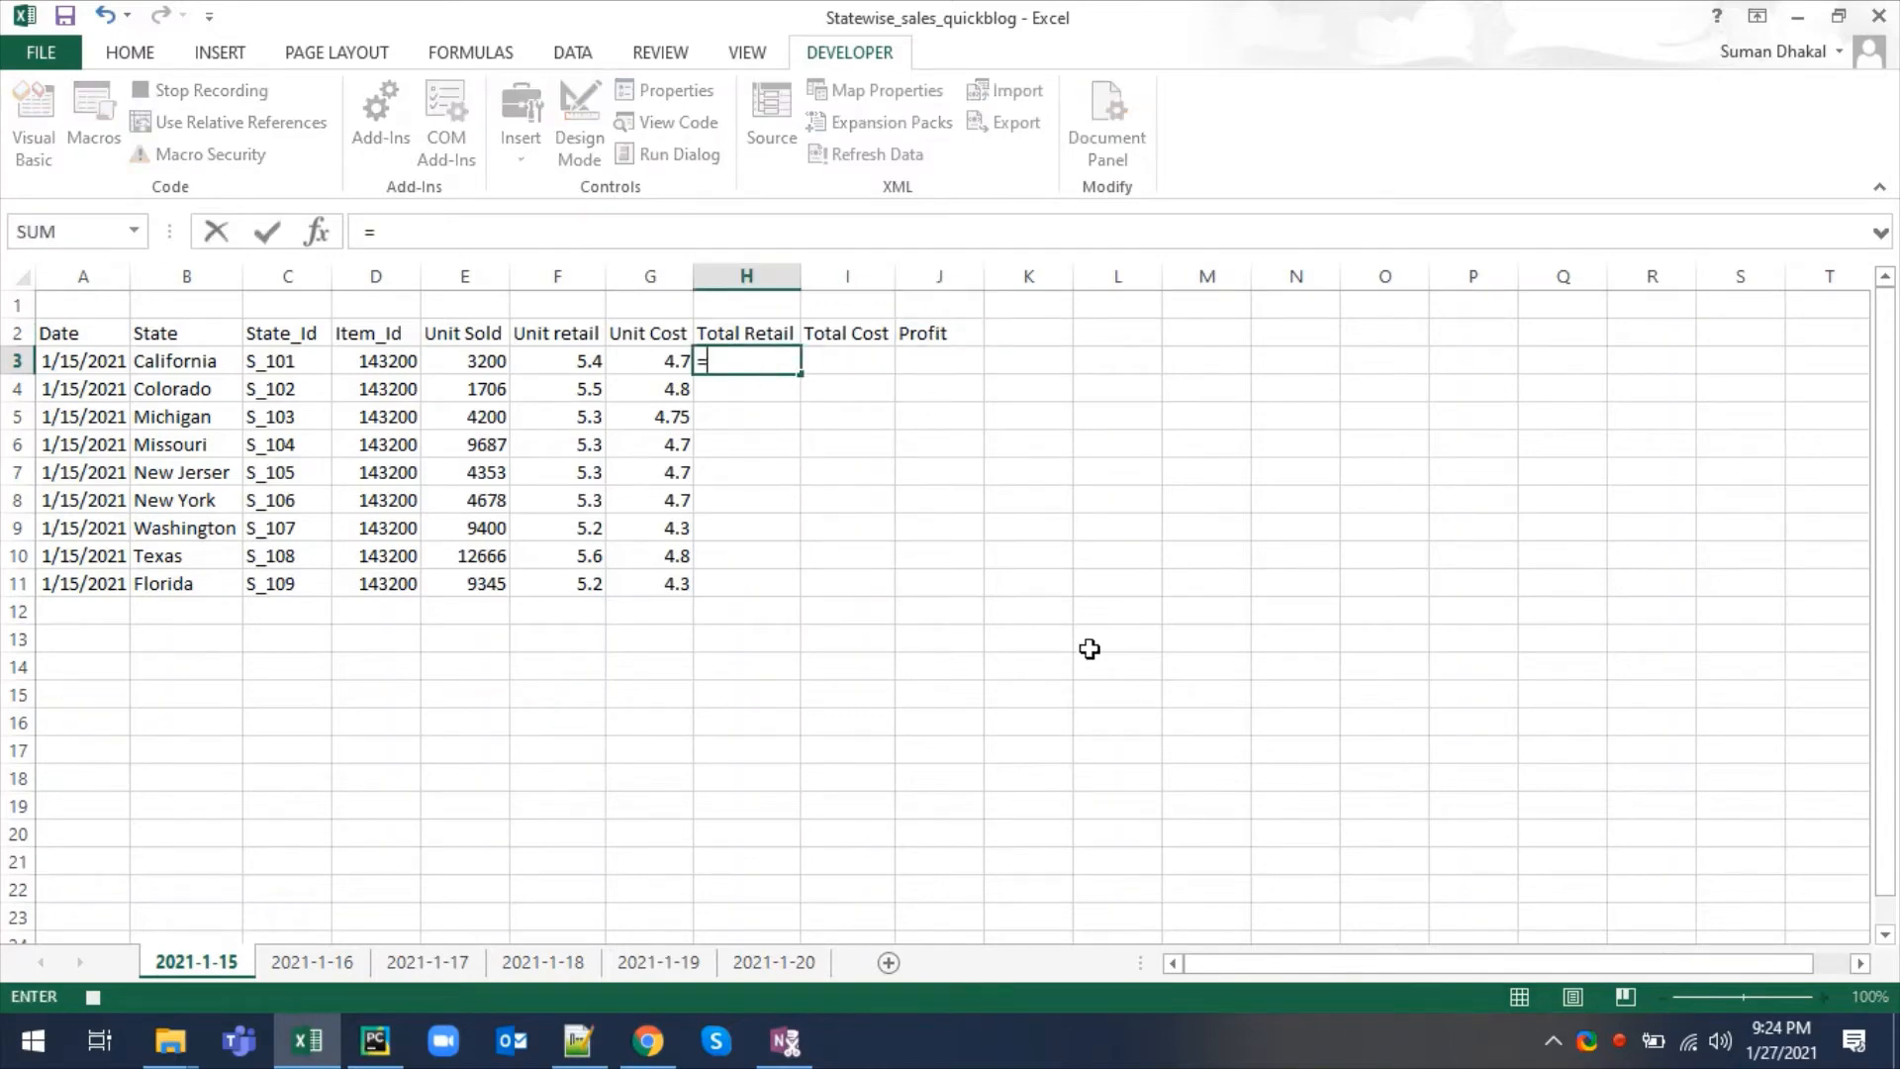
click(479, 358)
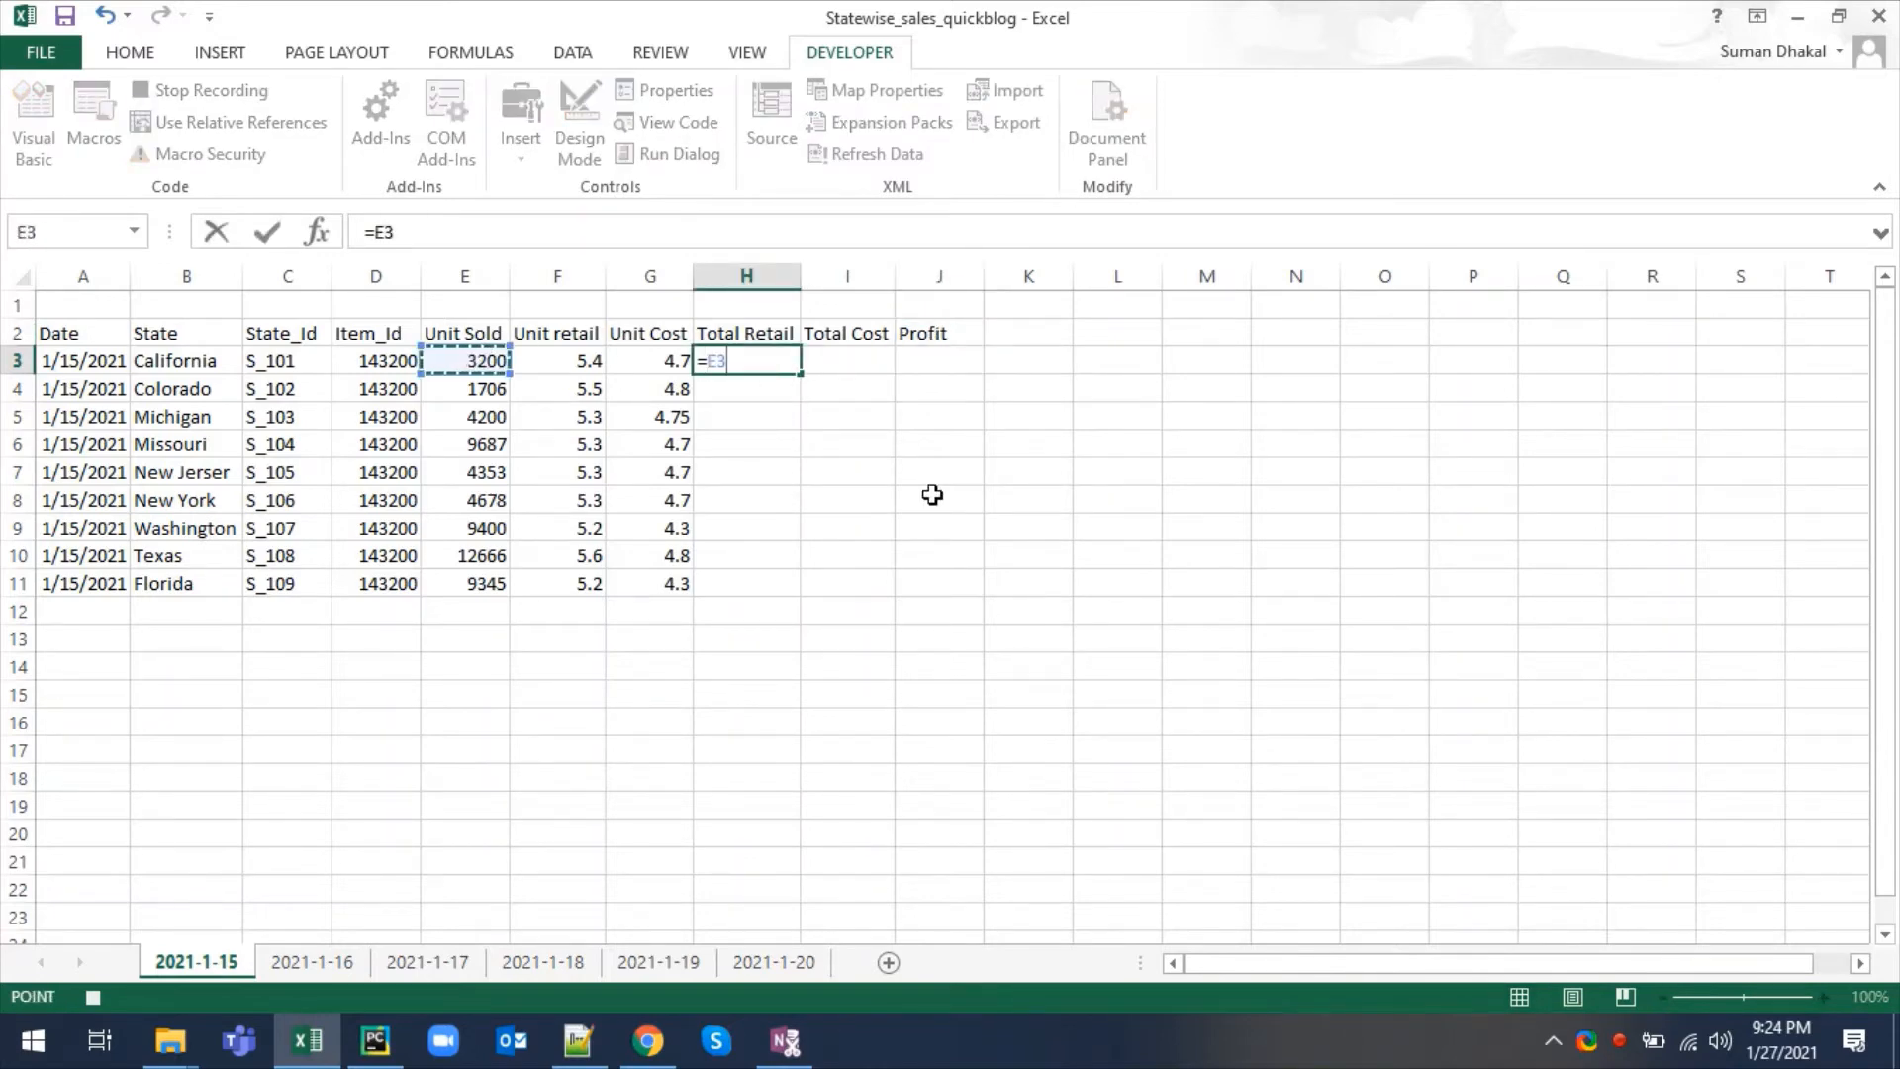
text(*)
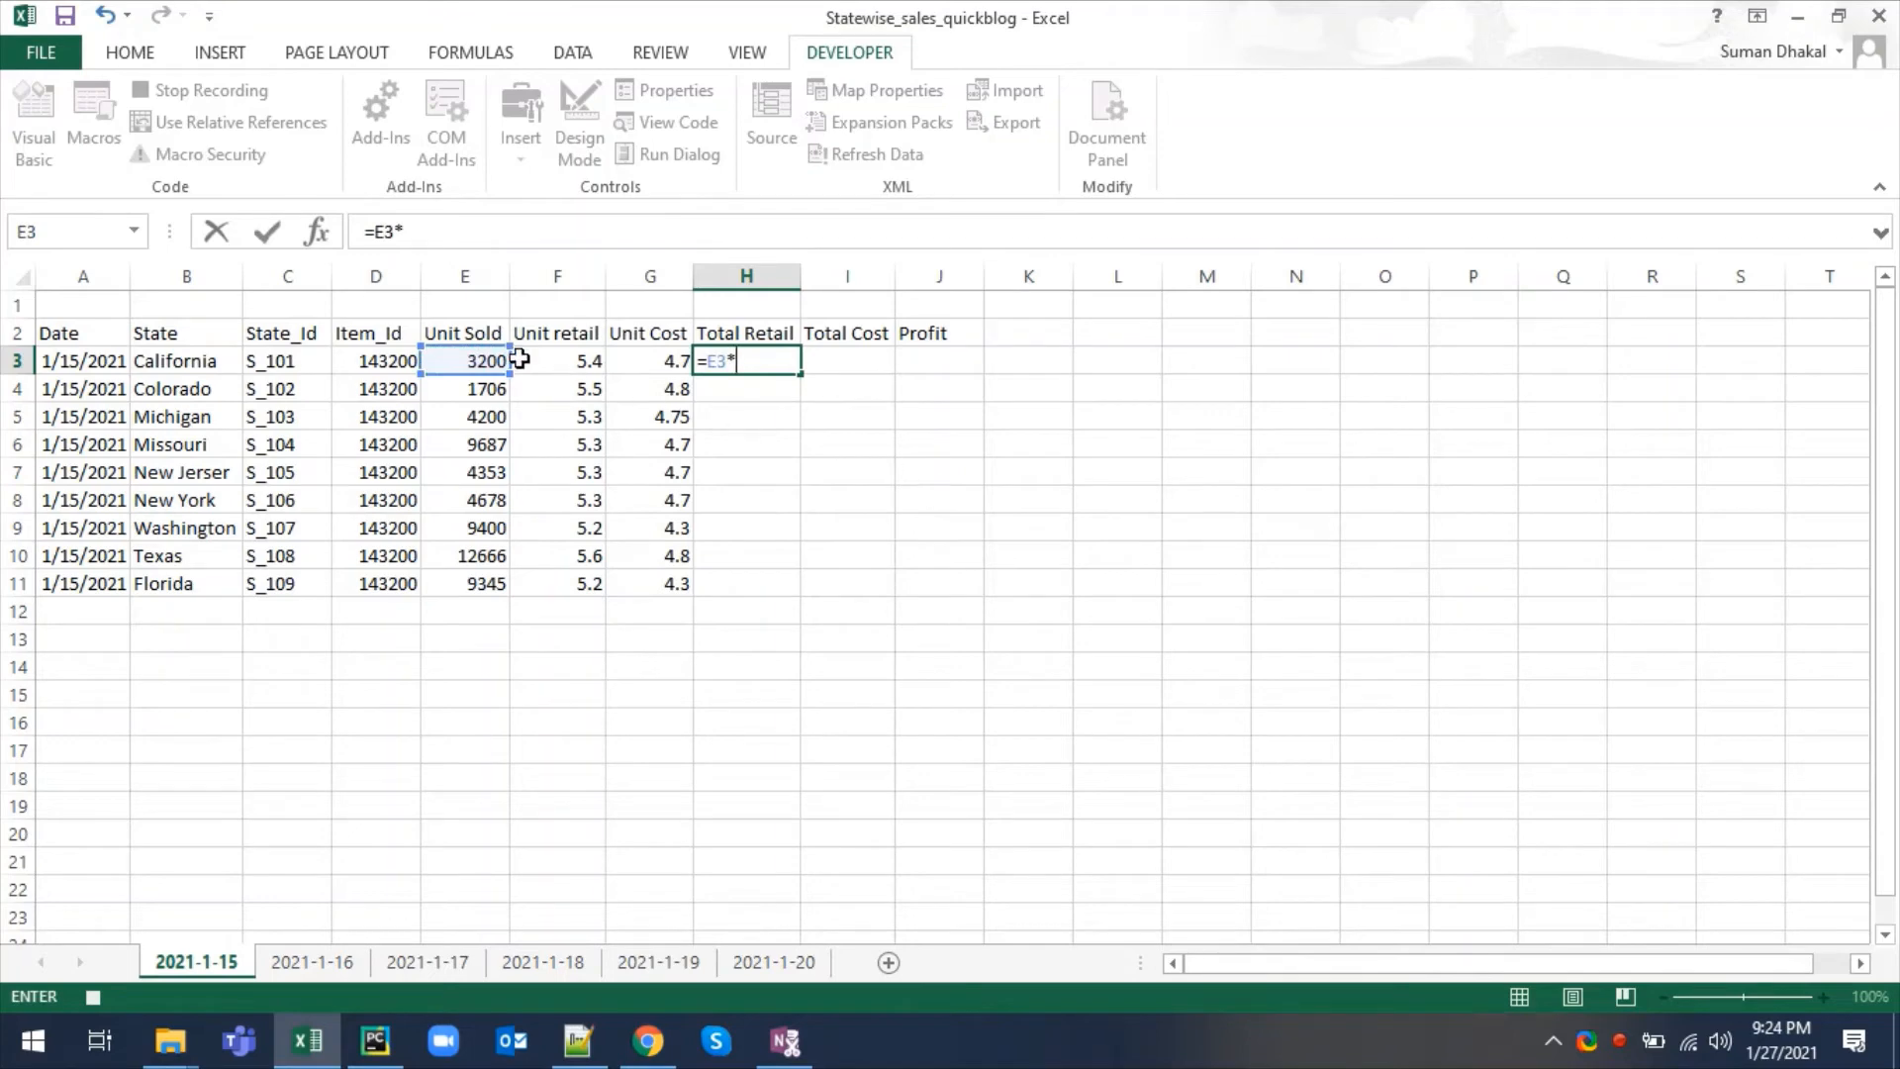
click(544, 368)
key(Return)
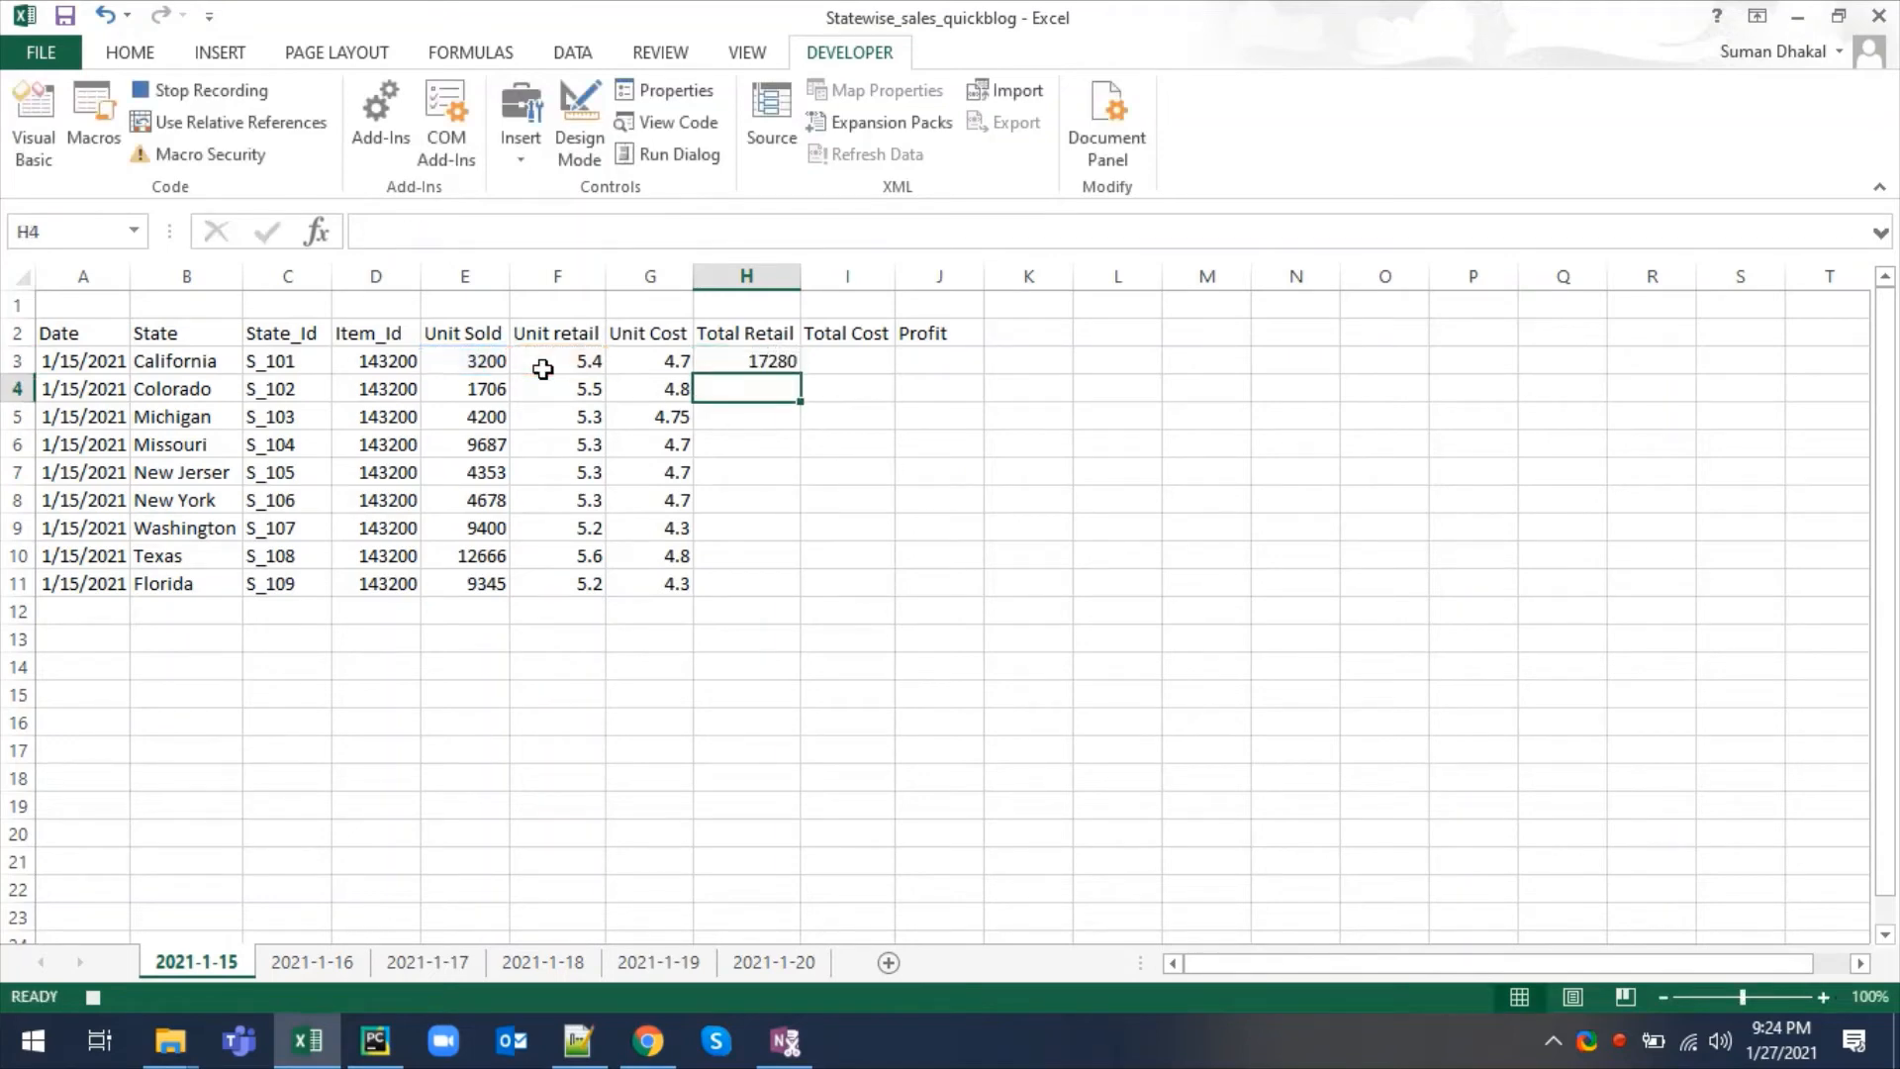
click(764, 356)
drag(798, 374, 801, 602)
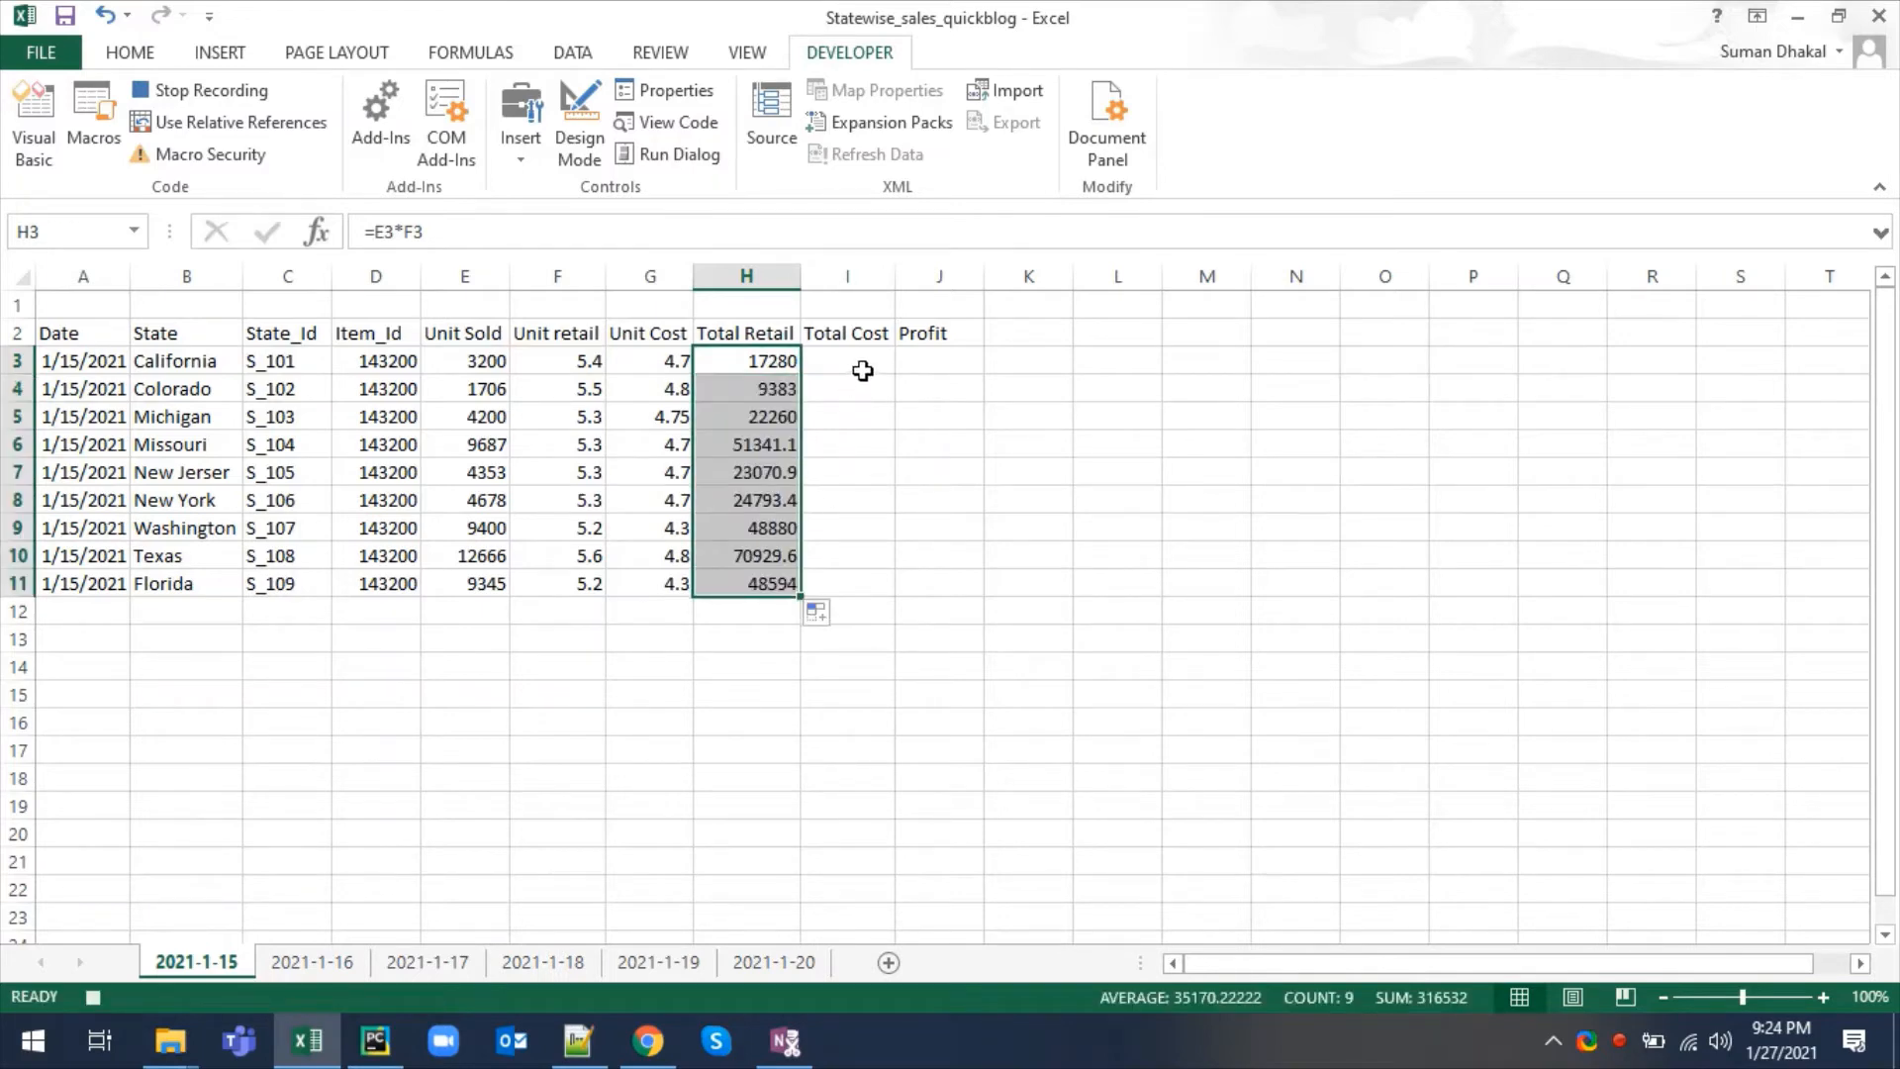
- Calculate Total Cost in I3 with =E3*G3 and fill the formula down to I11
click(863, 370)
text(=)
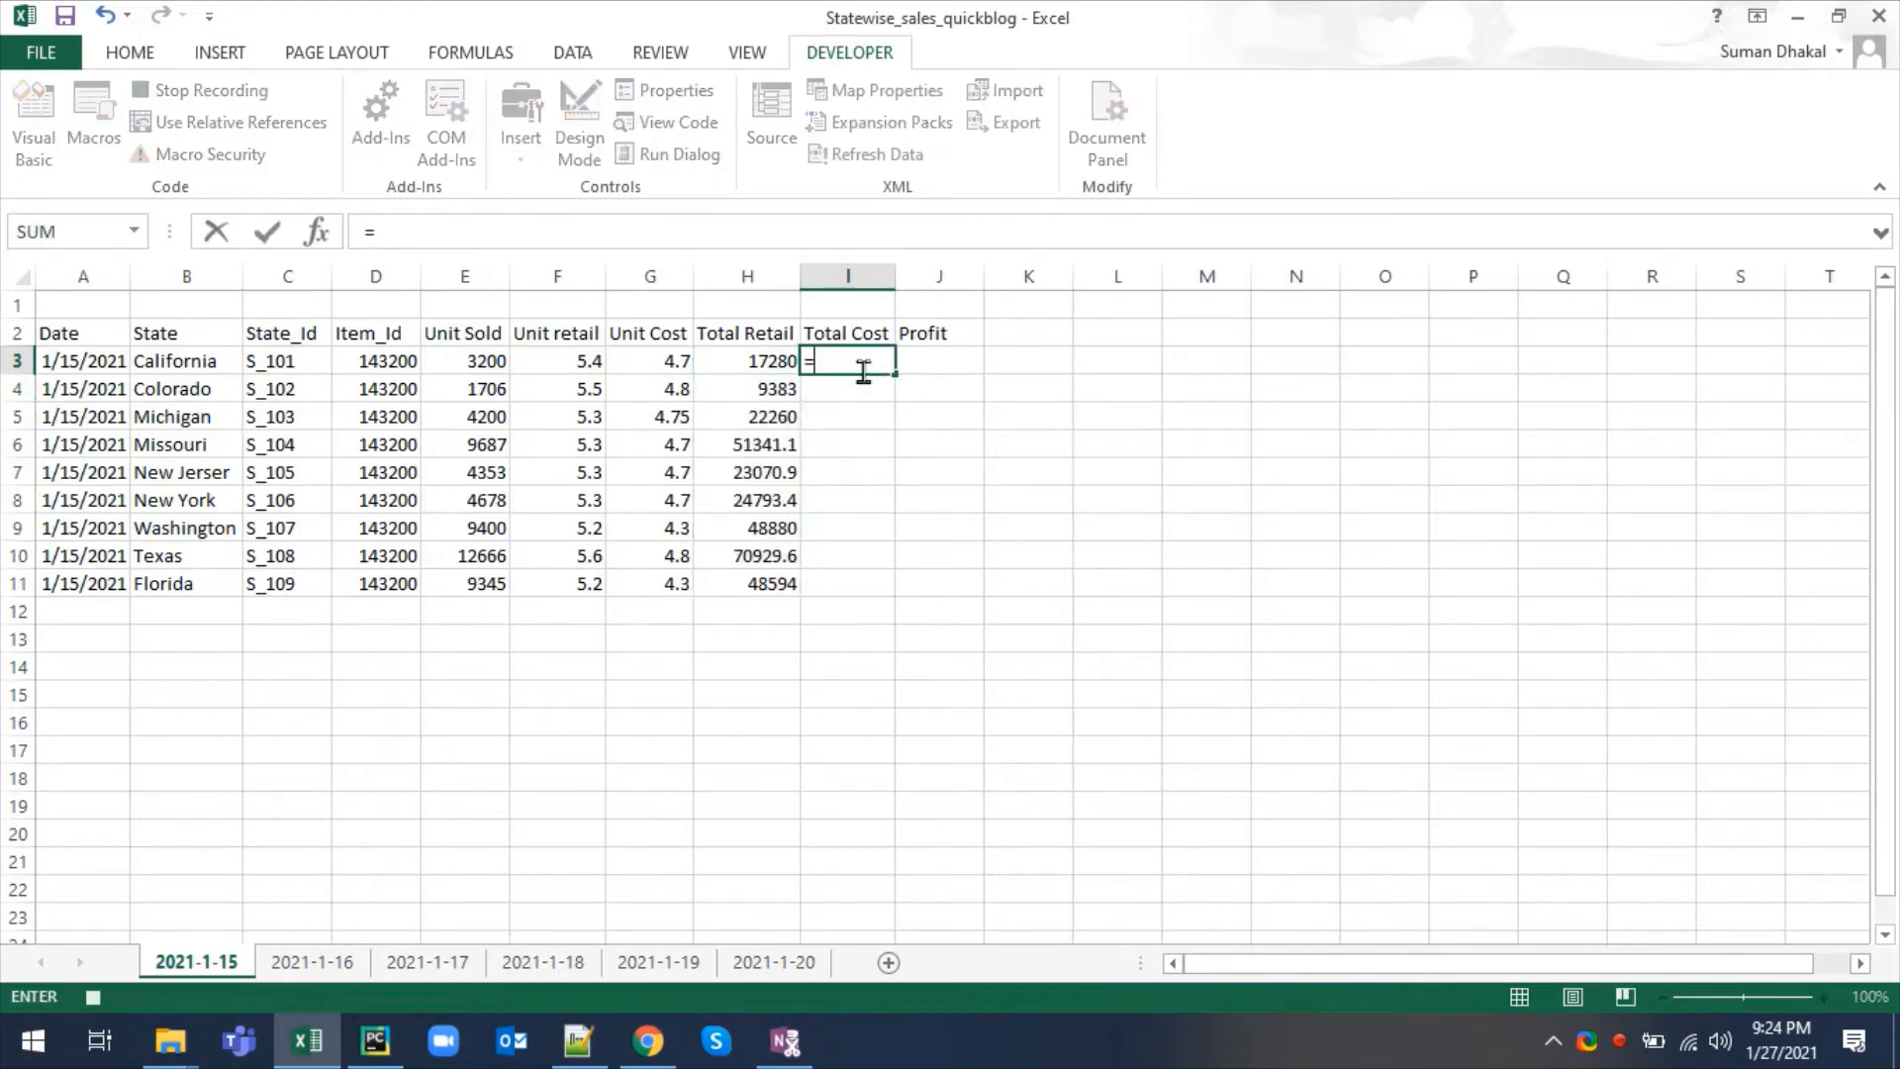
click(500, 358)
text(*)
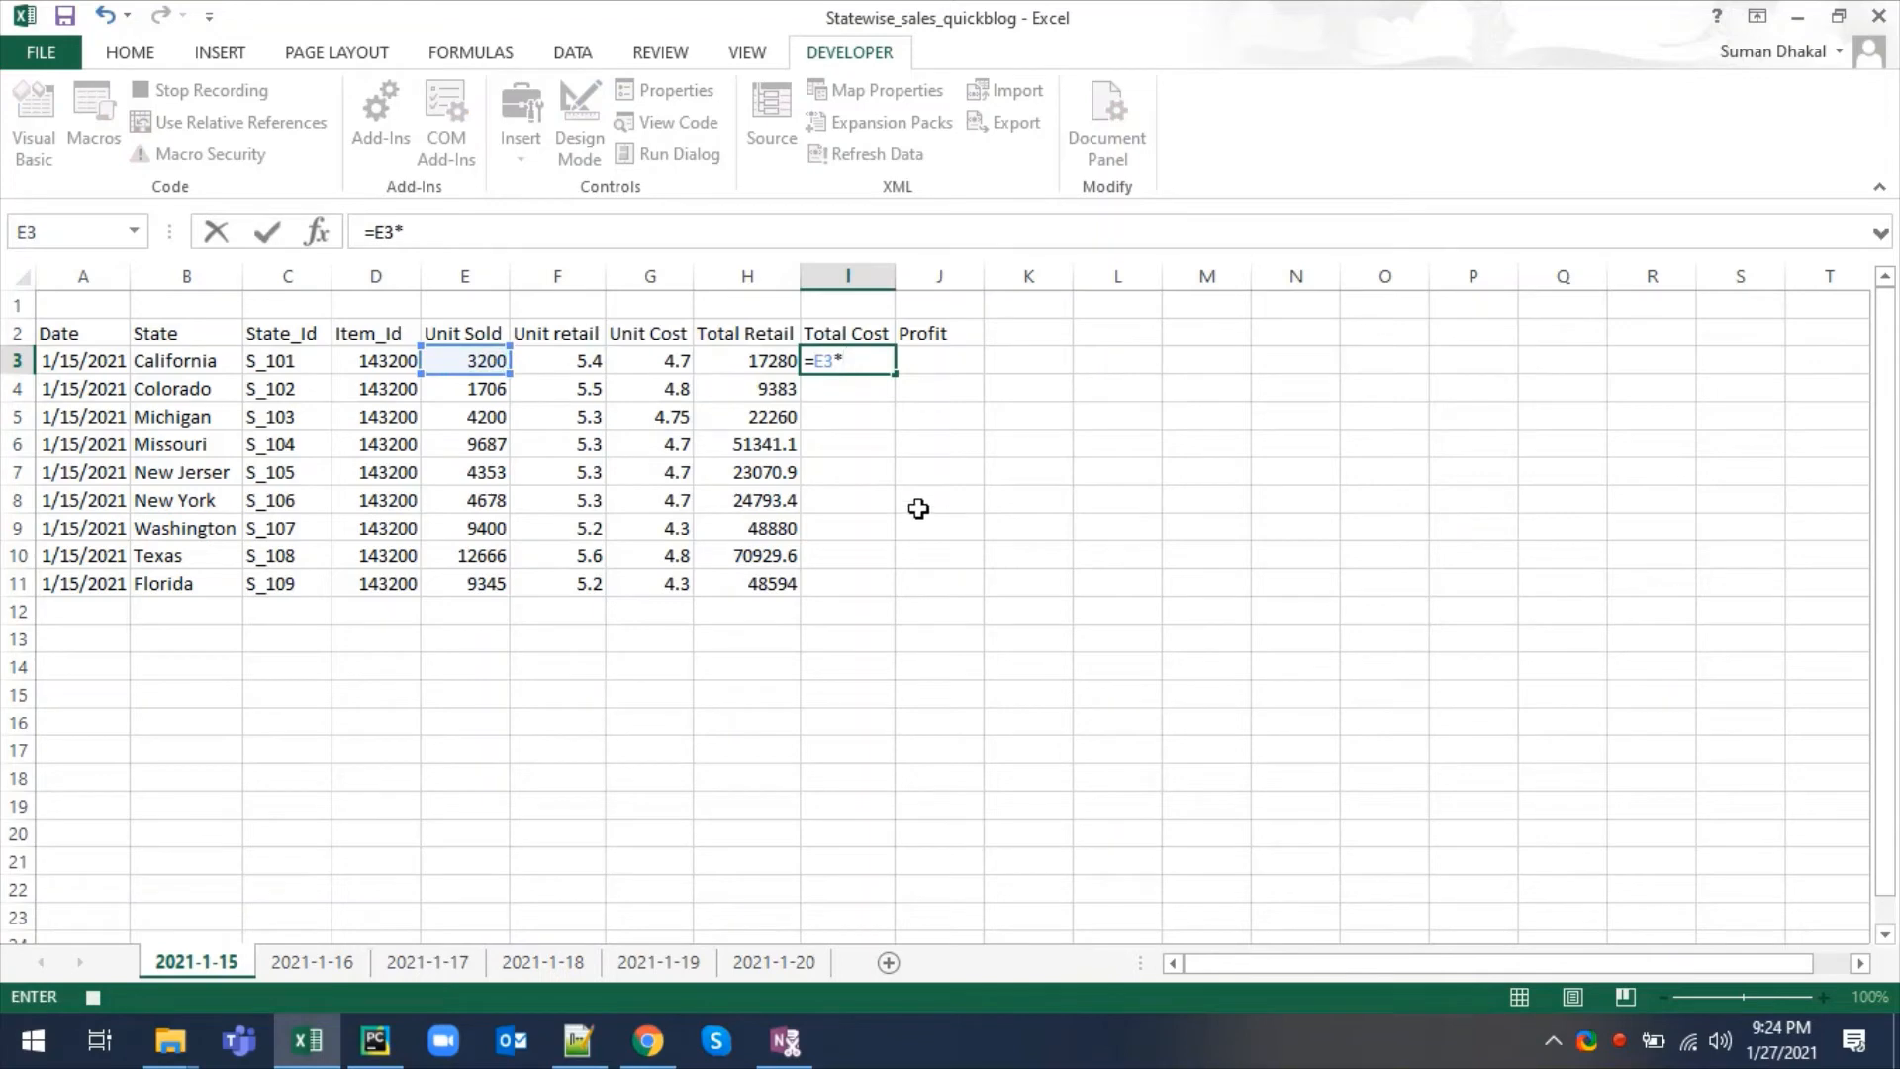
click(648, 359)
key(Return)
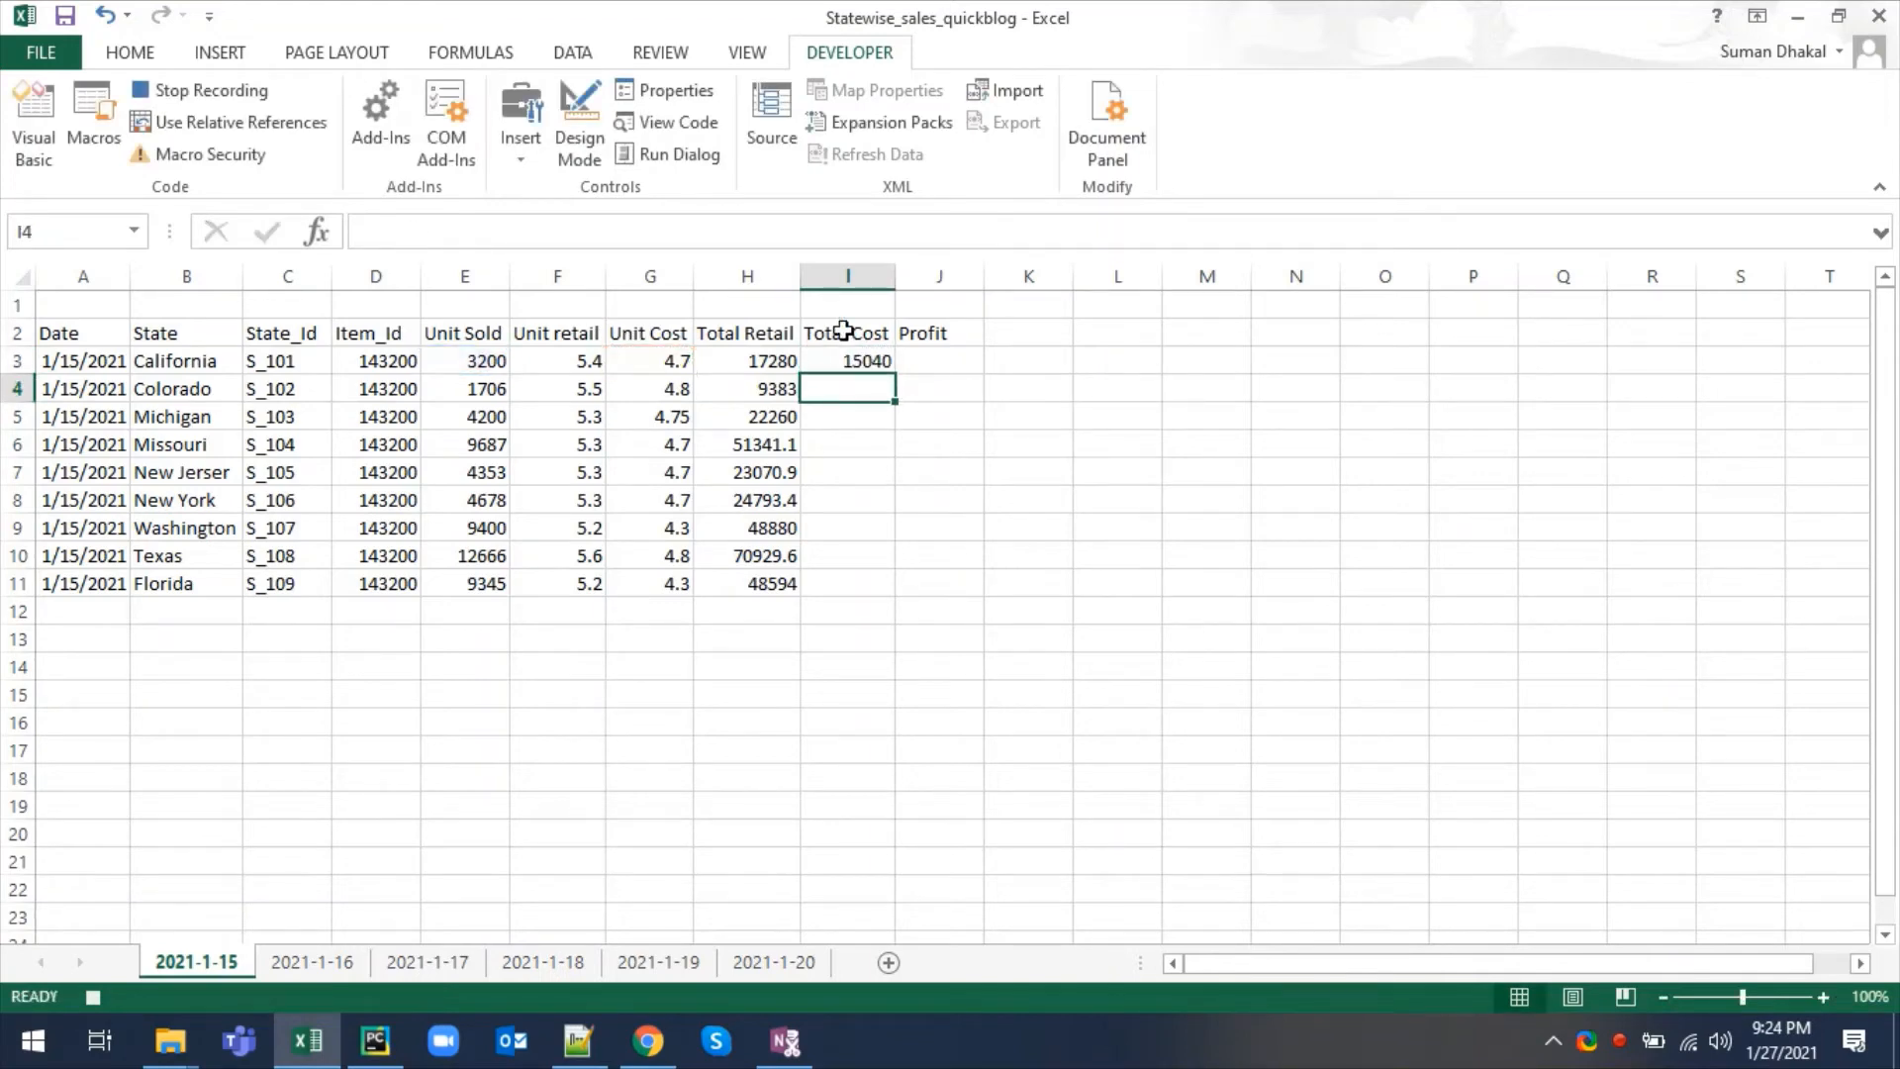
click(875, 364)
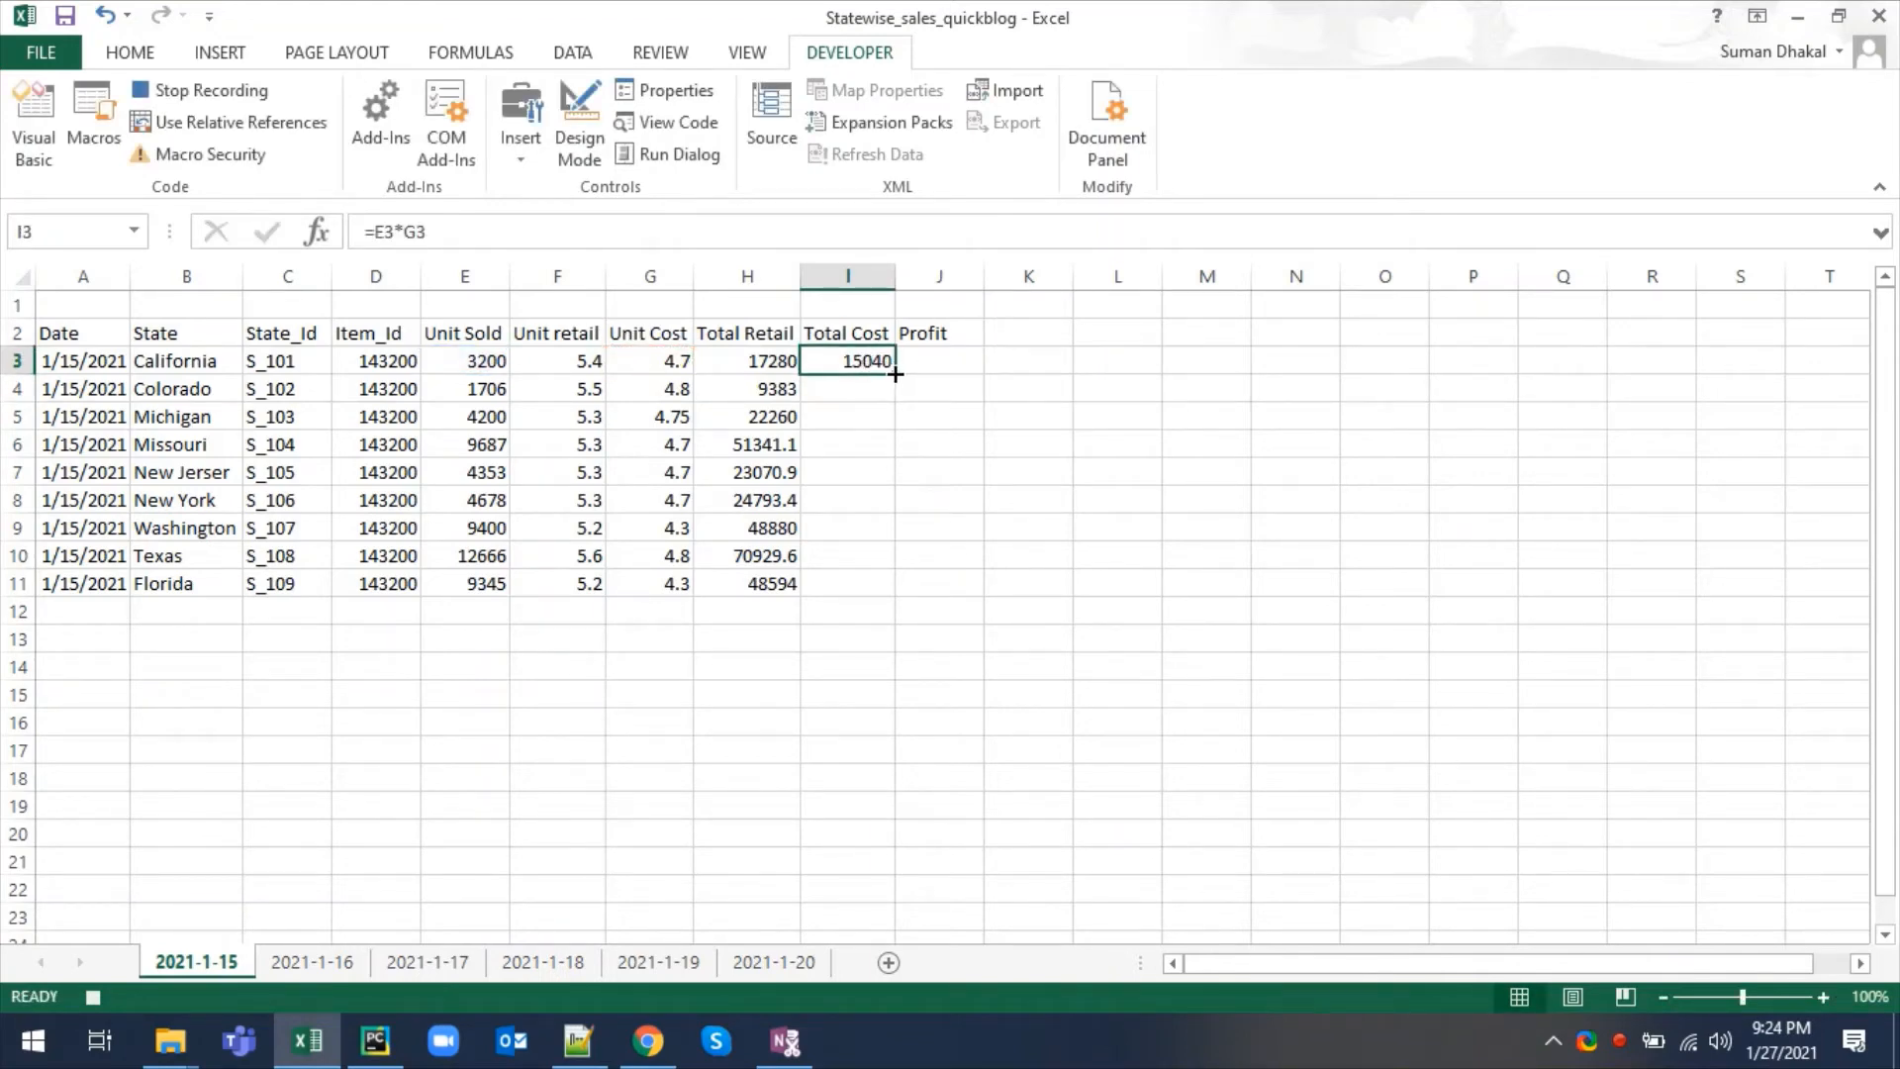
drag(894, 373, 874, 597)
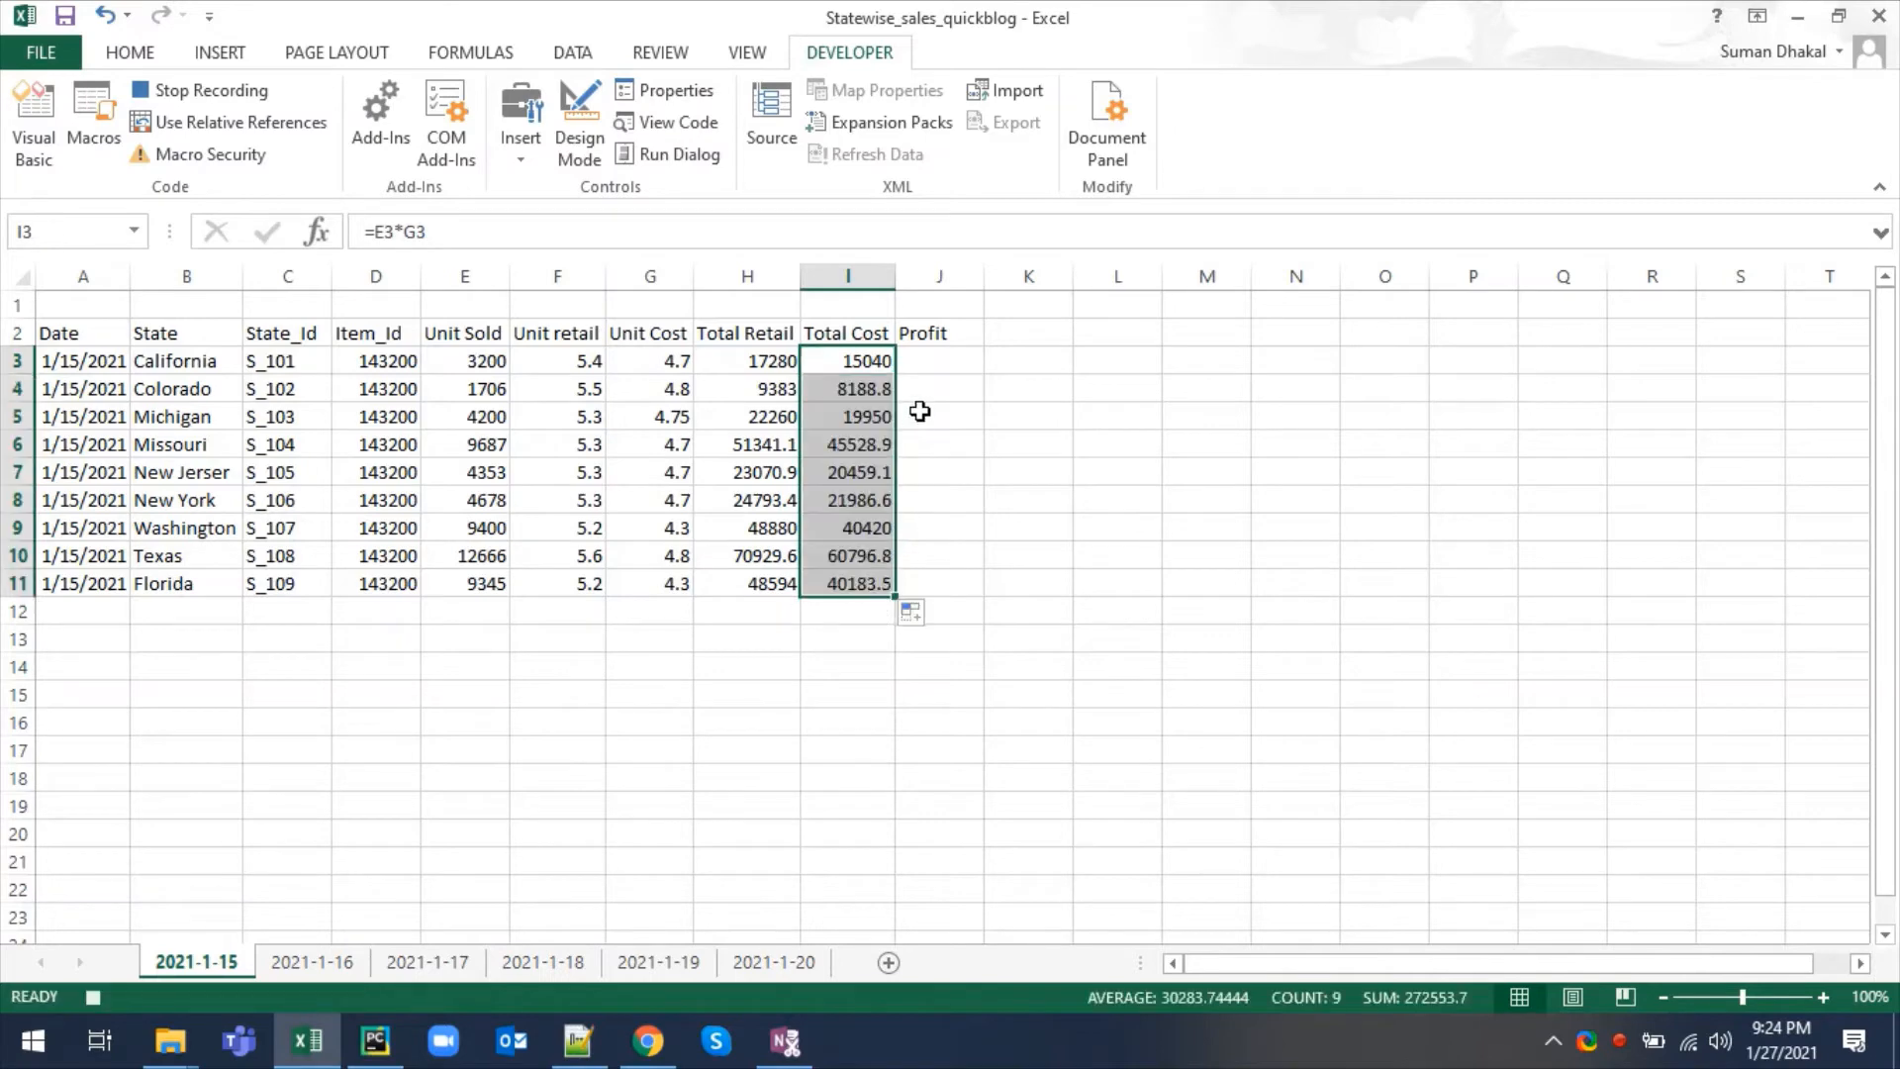
- Calculate Profit in J3 with =H3-I3 and fill the formula down to J11
click(947, 364)
text(=)
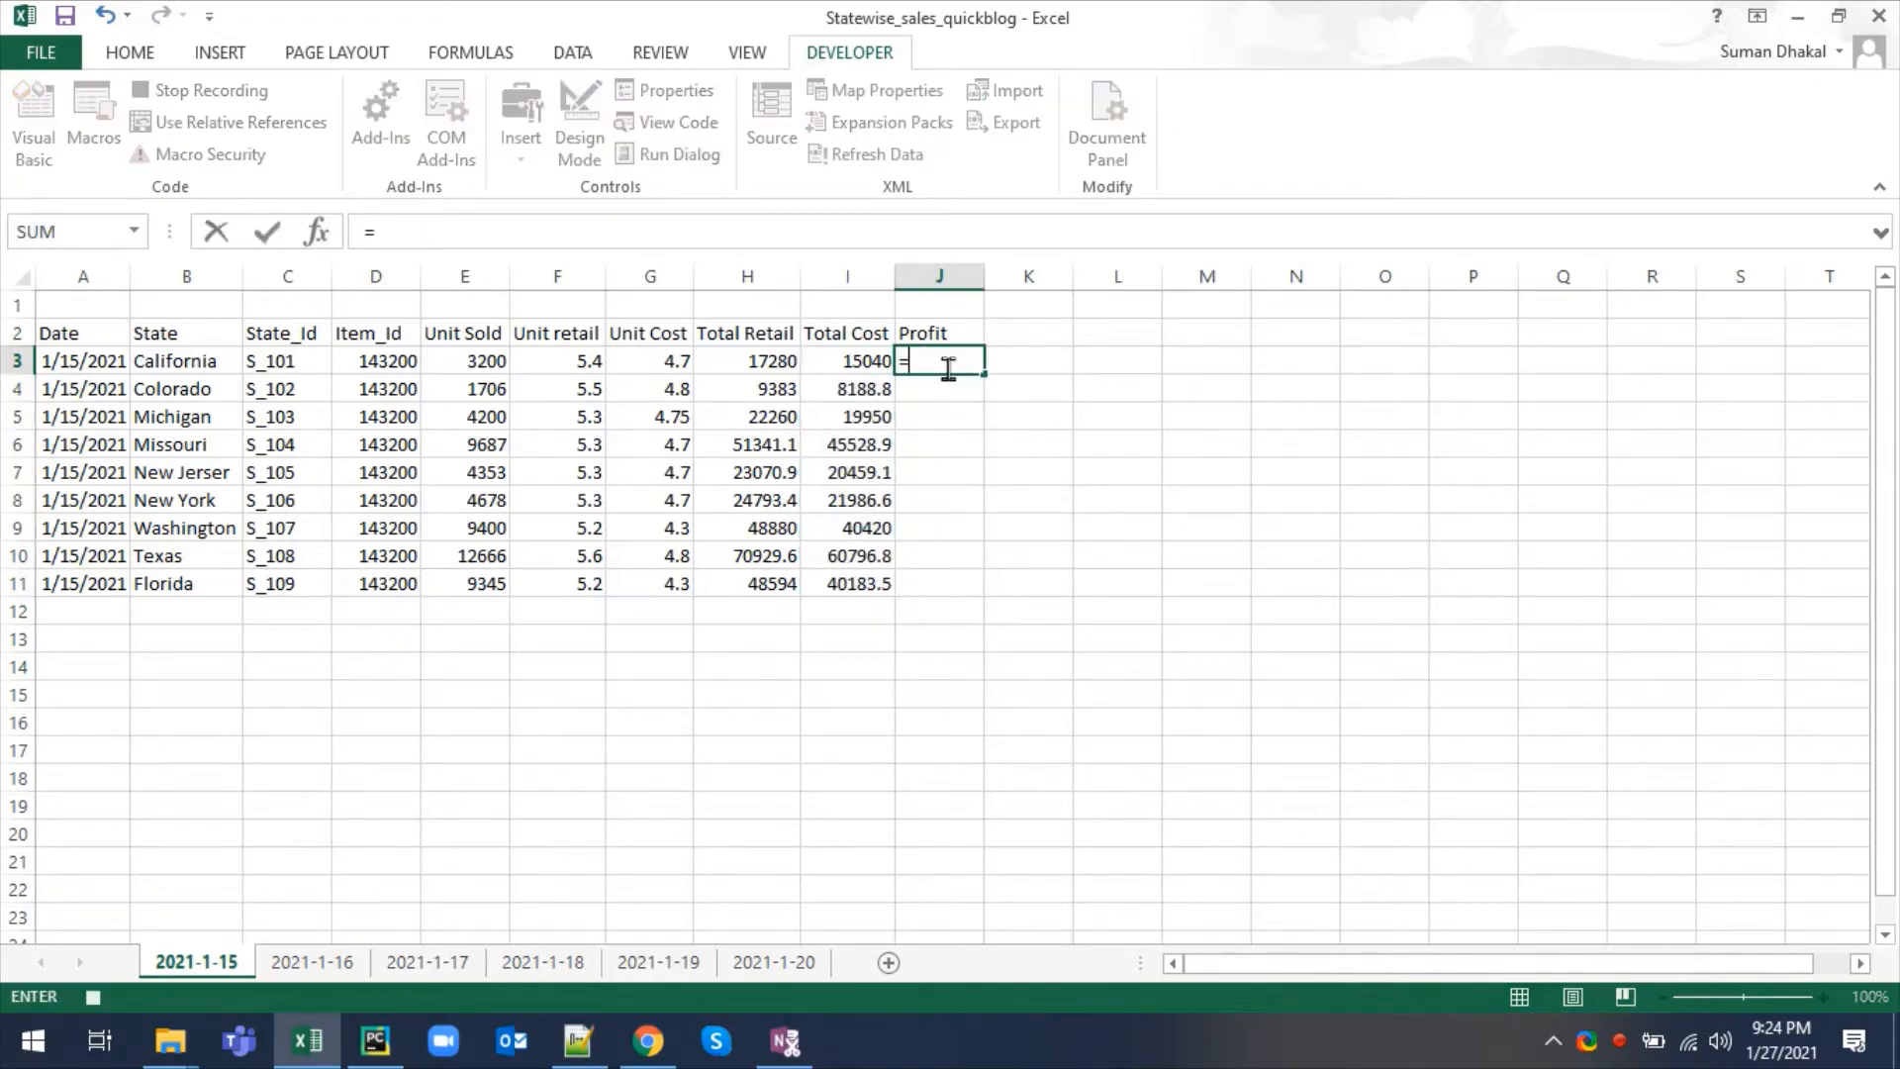
click(733, 370)
text(-)
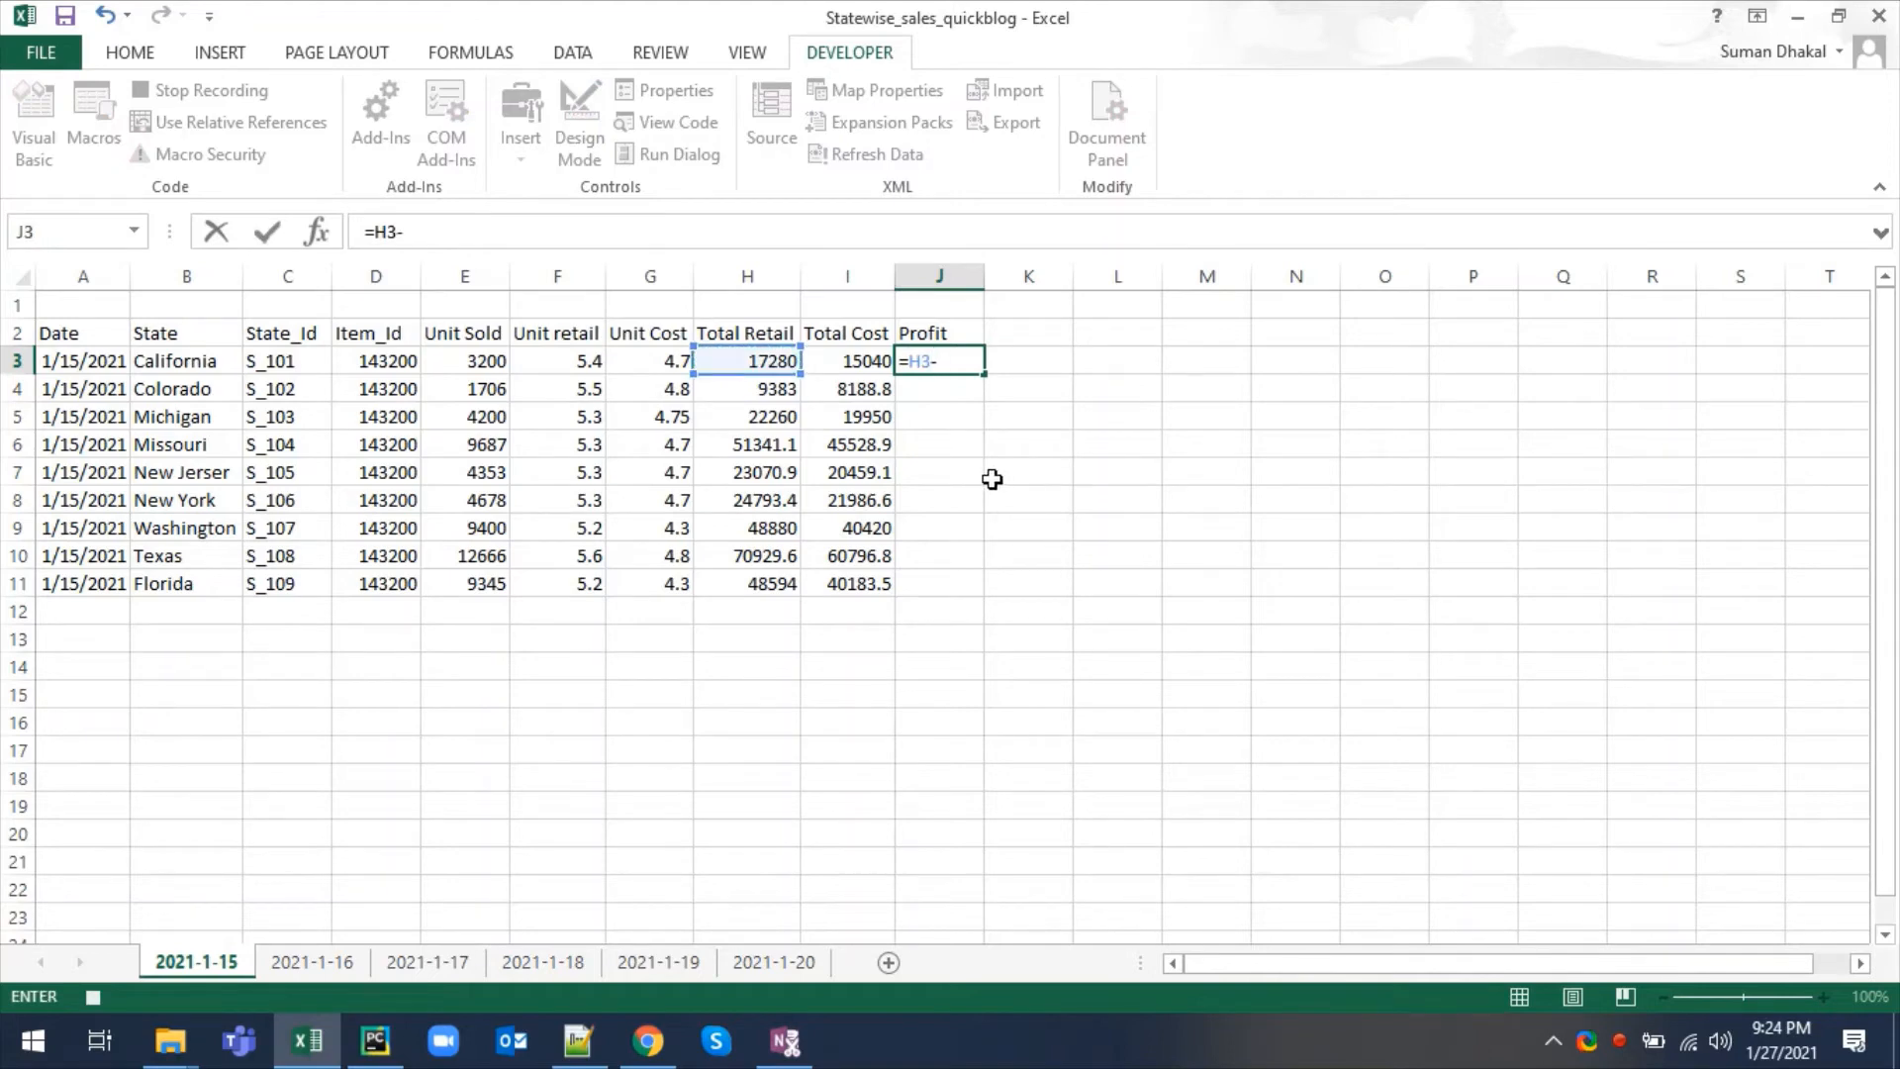
click(855, 360)
key(Return)
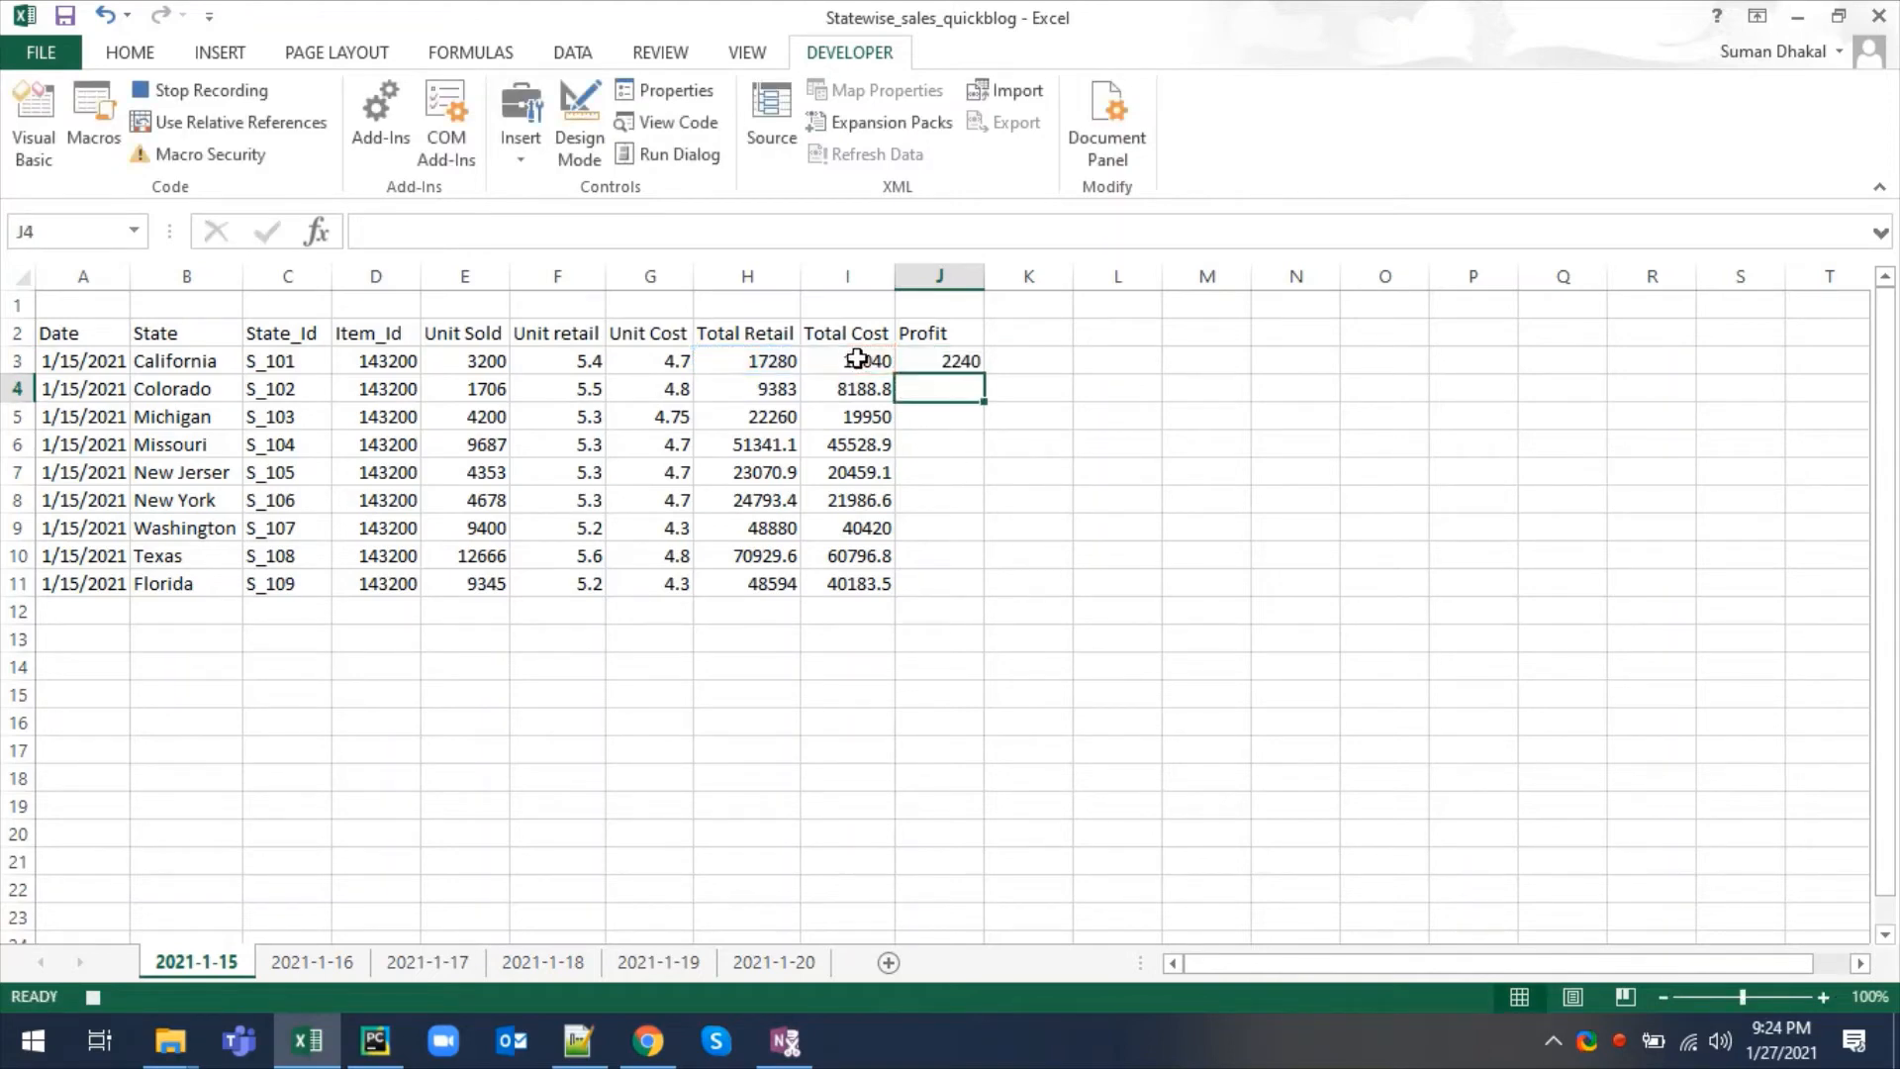
click(950, 361)
drag(984, 374, 980, 600)
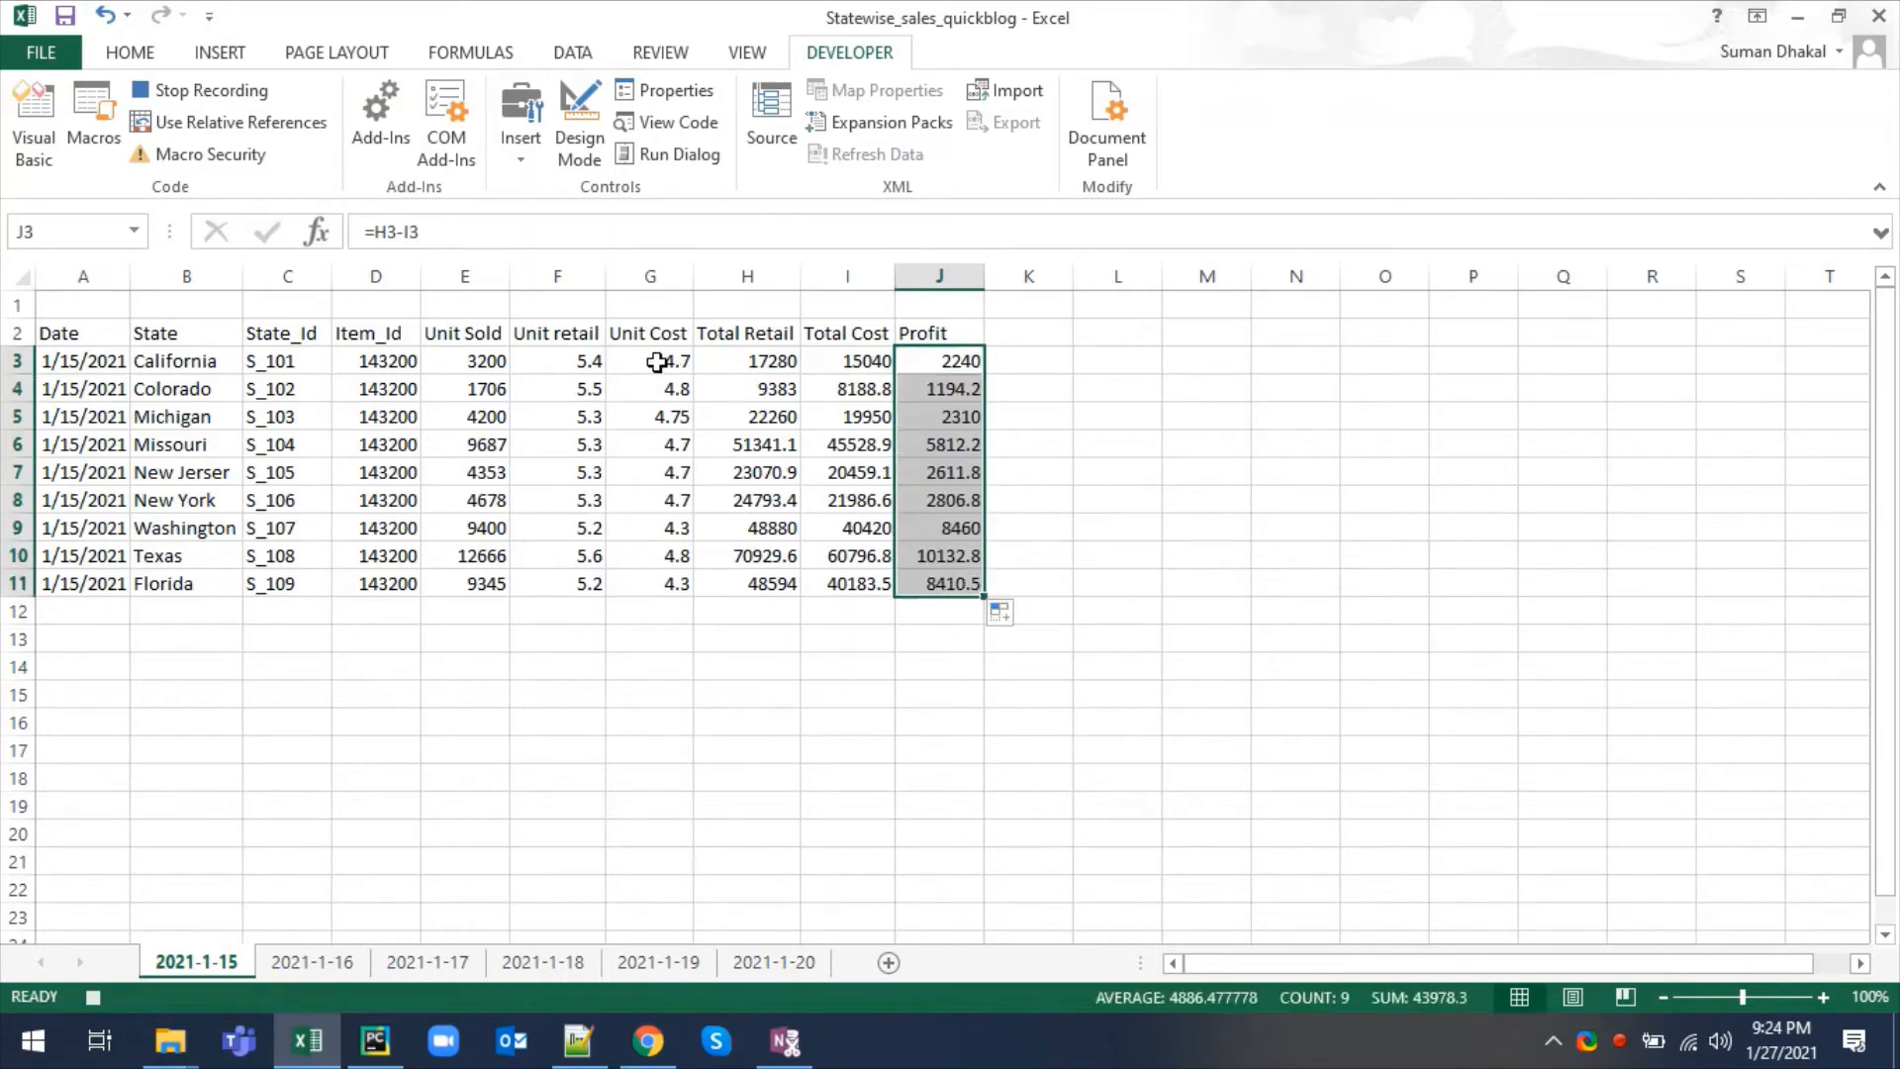
- Merge and center cells A12:D12 below the data and enter the label "Total" in them
click(103, 331)
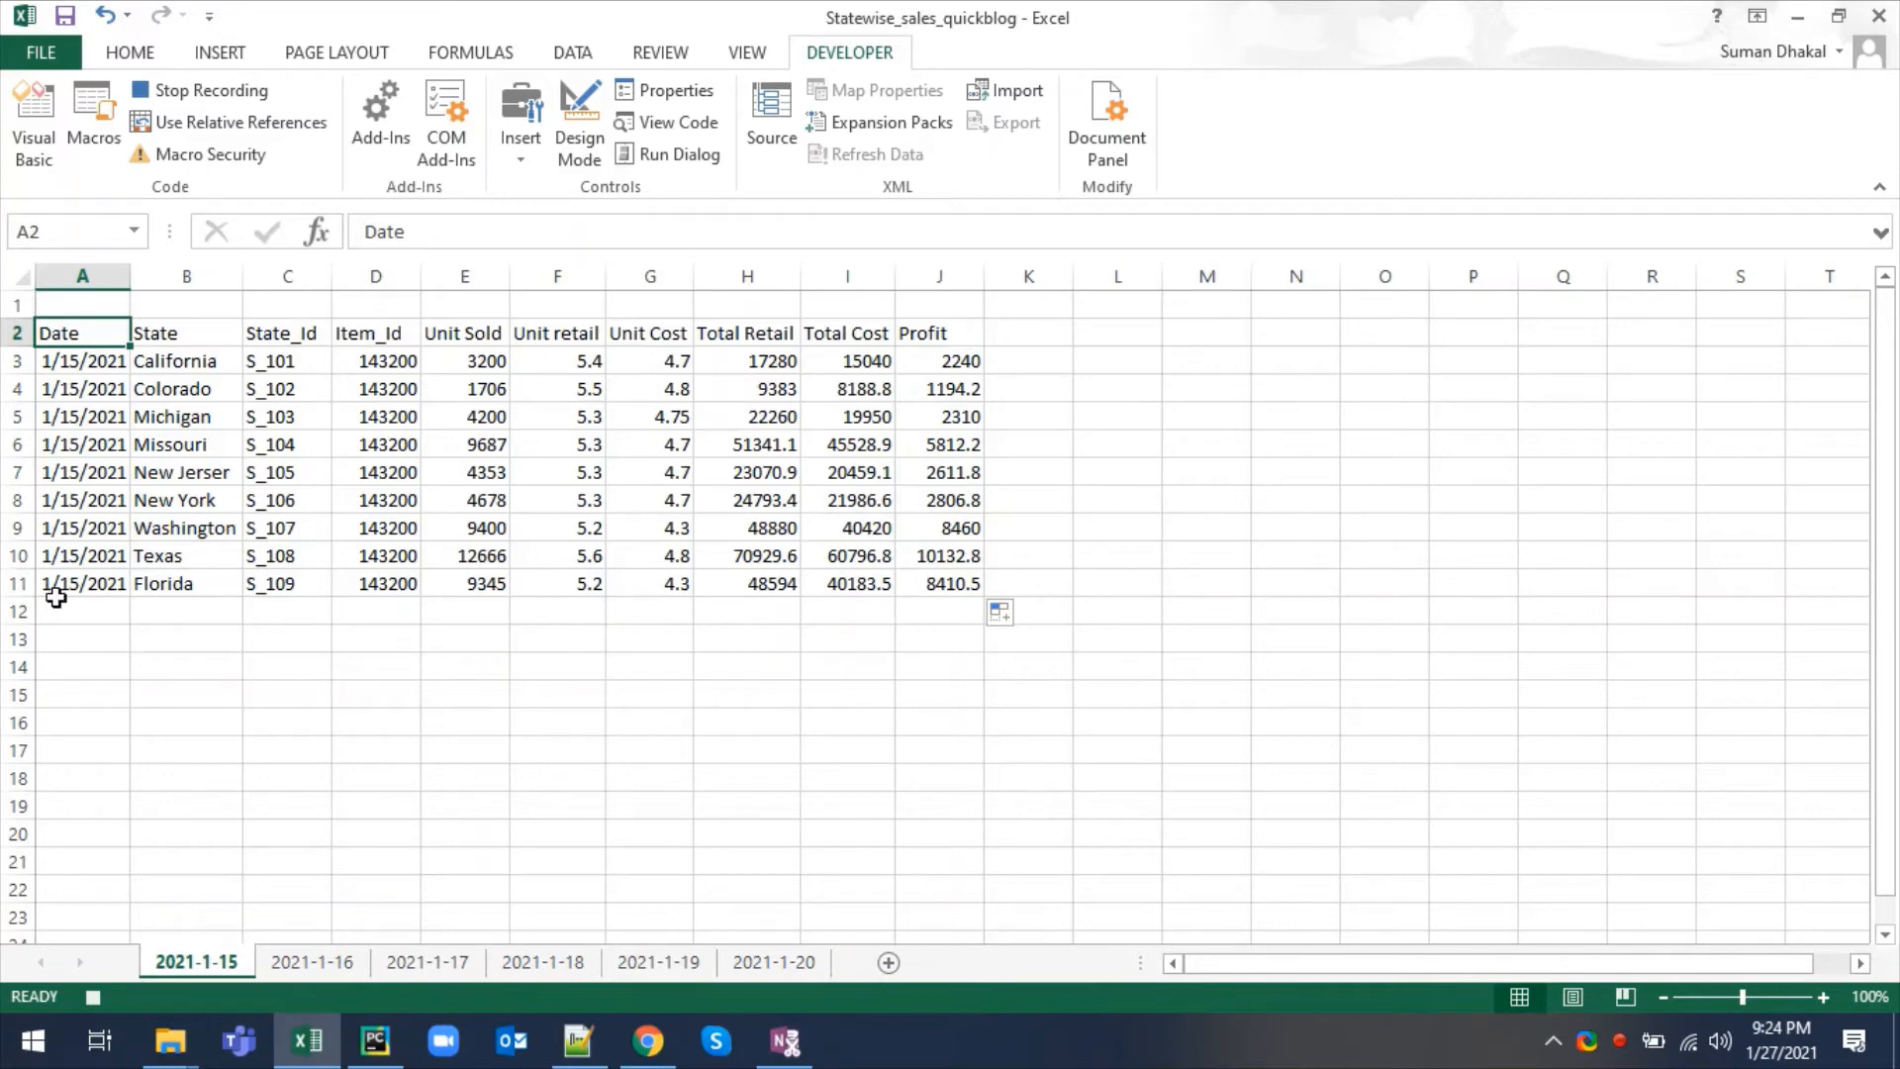
drag(56, 599, 363, 615)
click(121, 55)
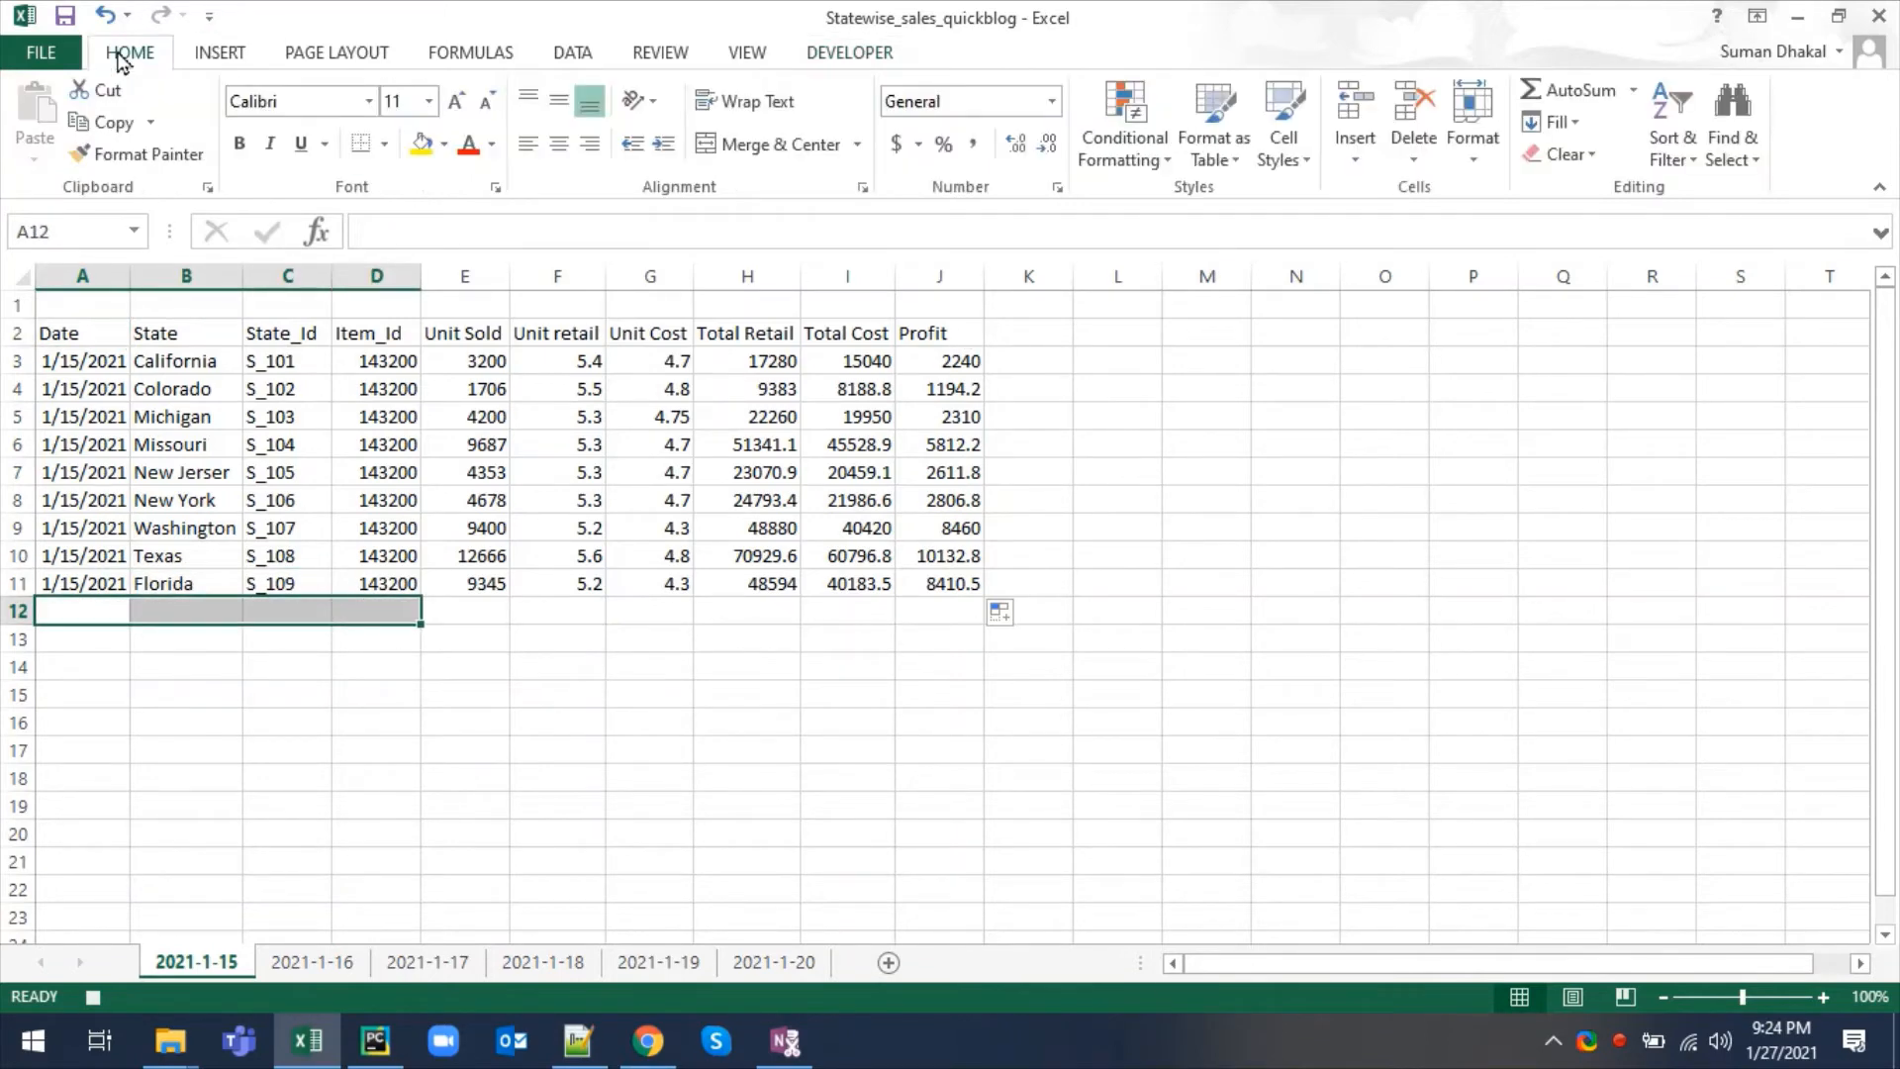
click(772, 143)
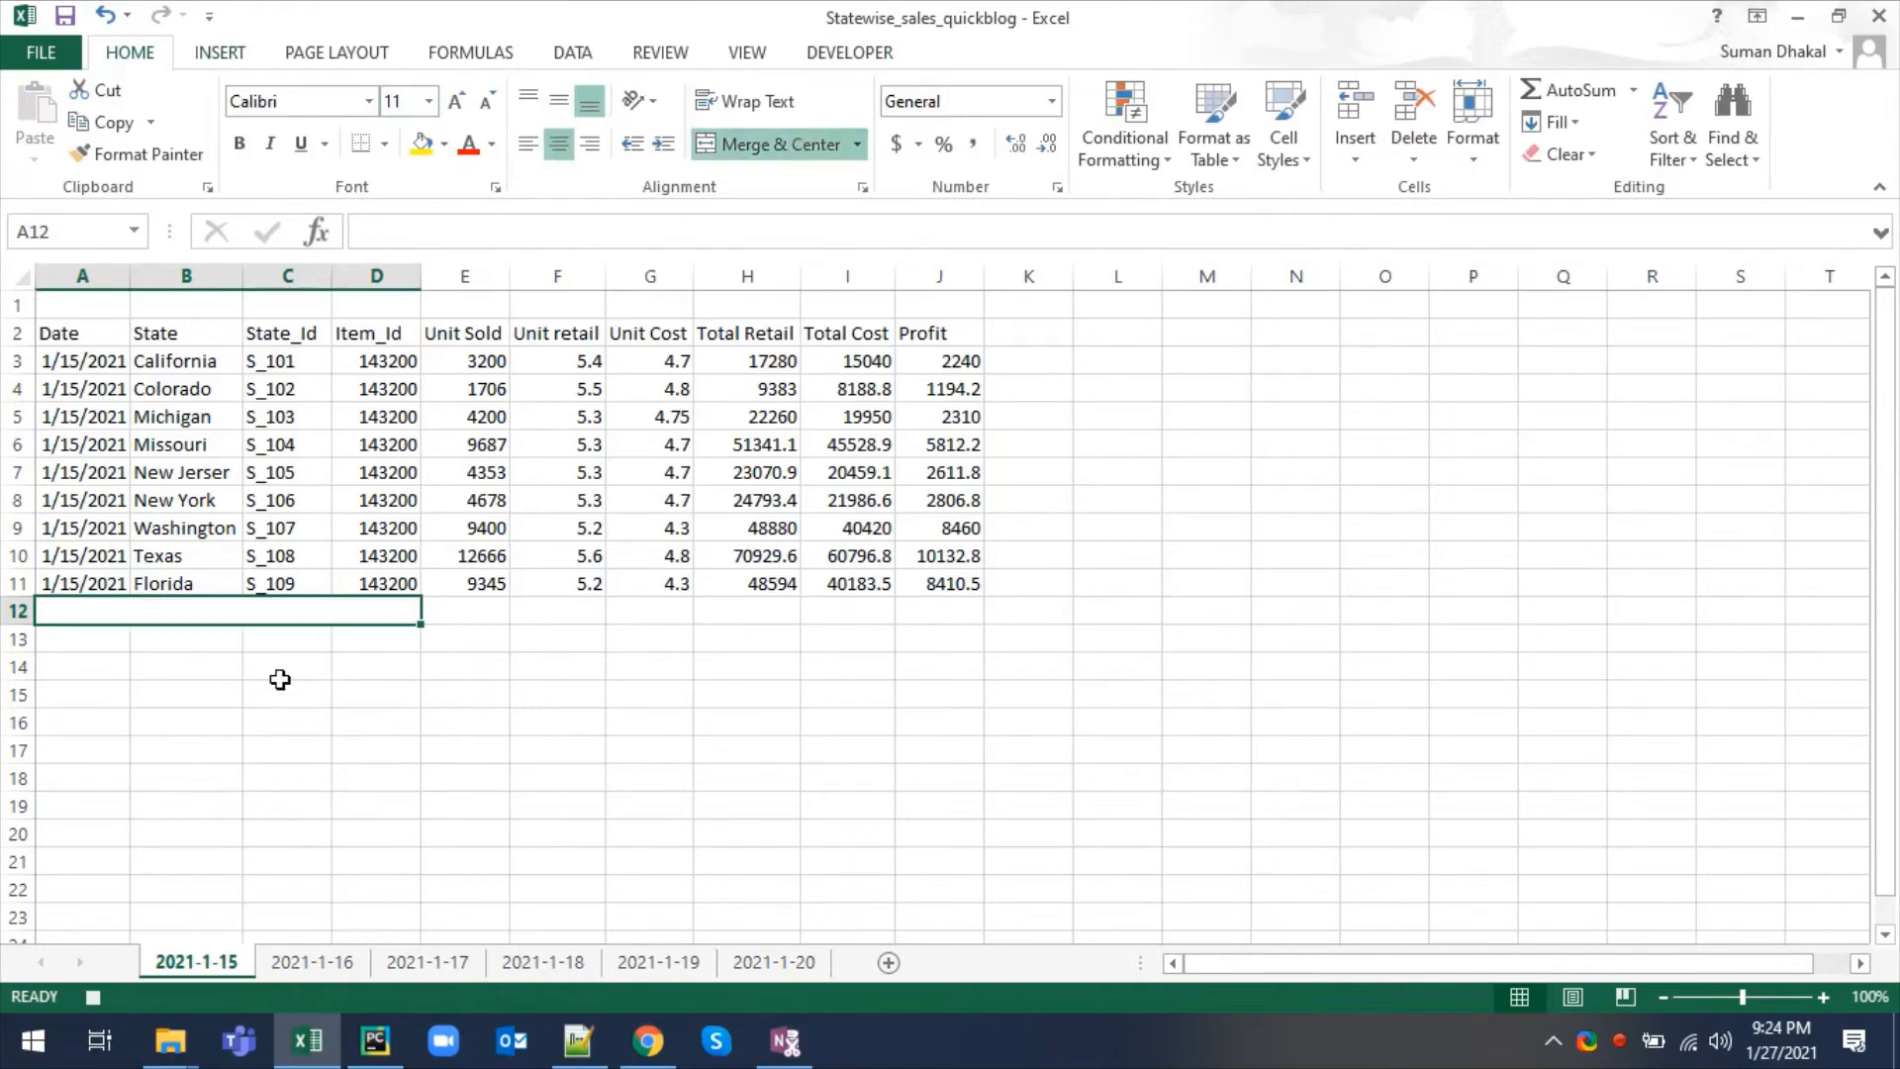
text(Total)
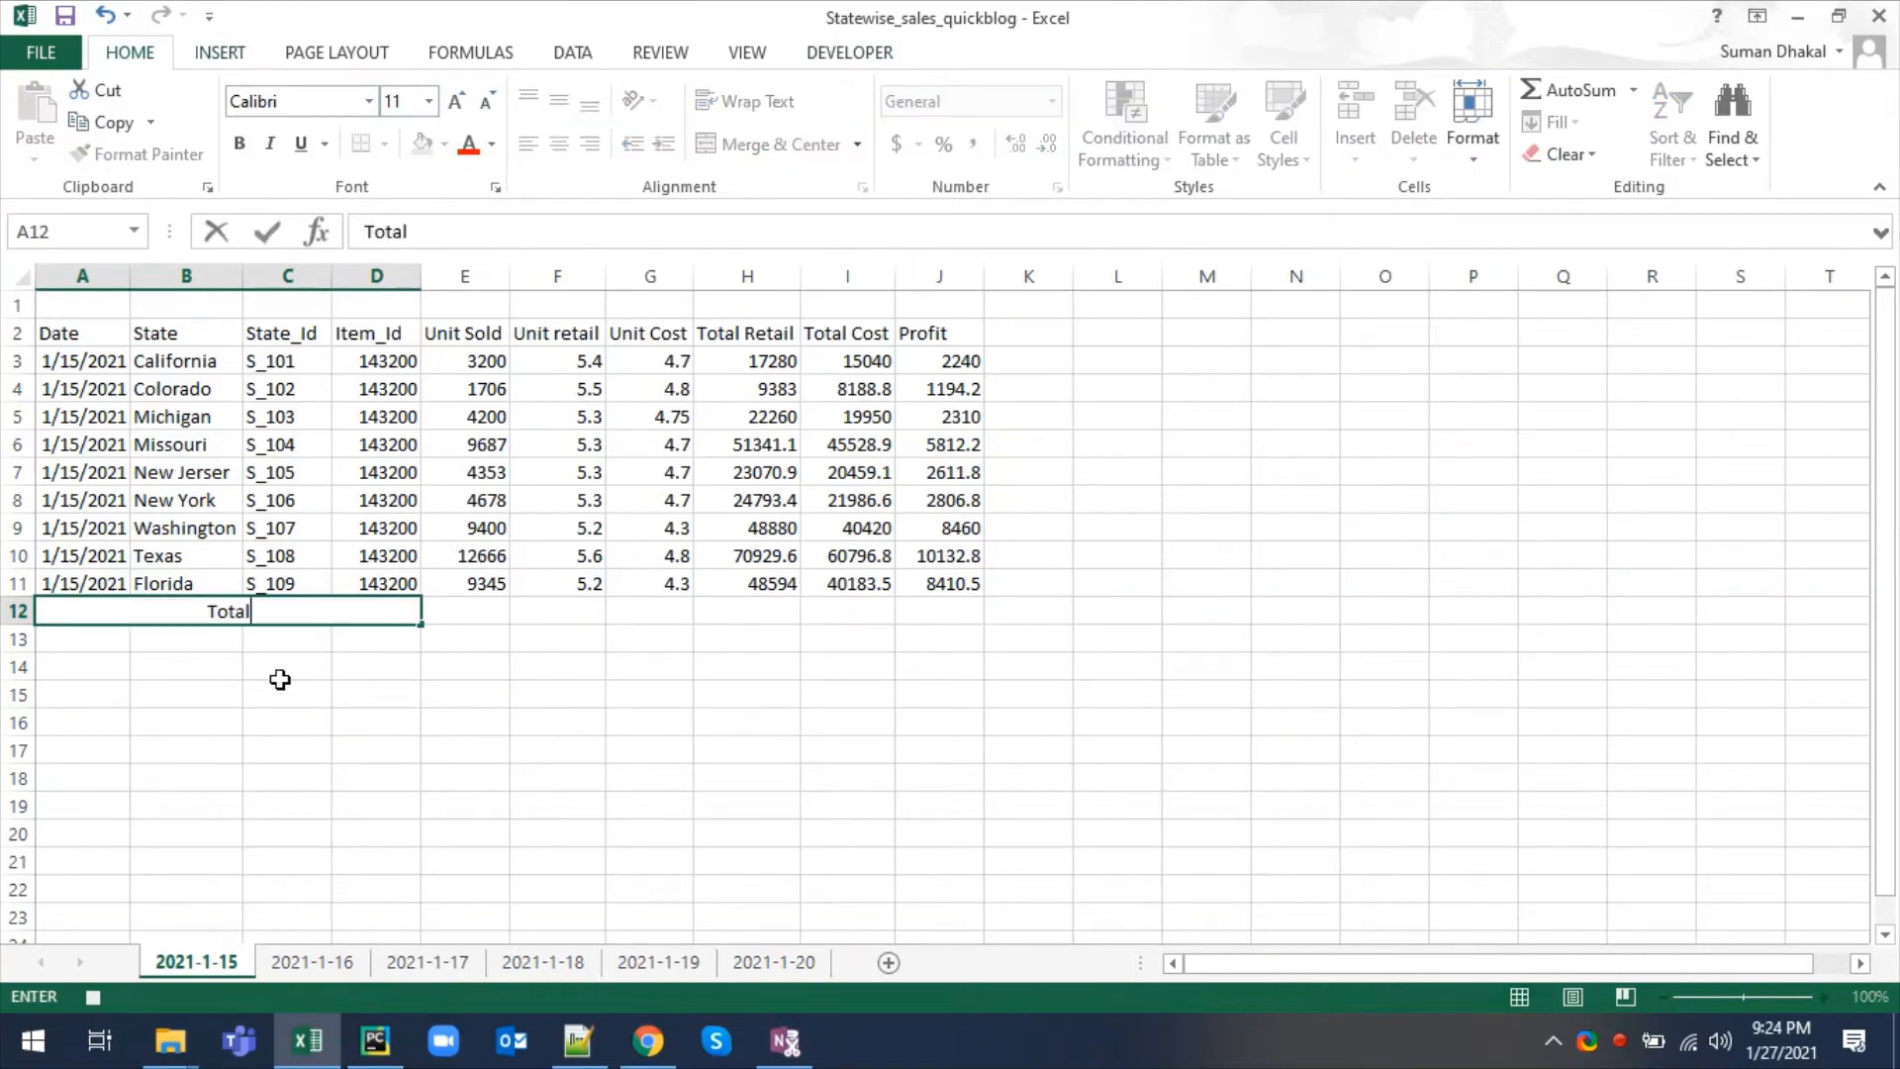
key(Return)
- Total the Unit Sold column in E12 with =SUM(E3:E11)
click(463, 612)
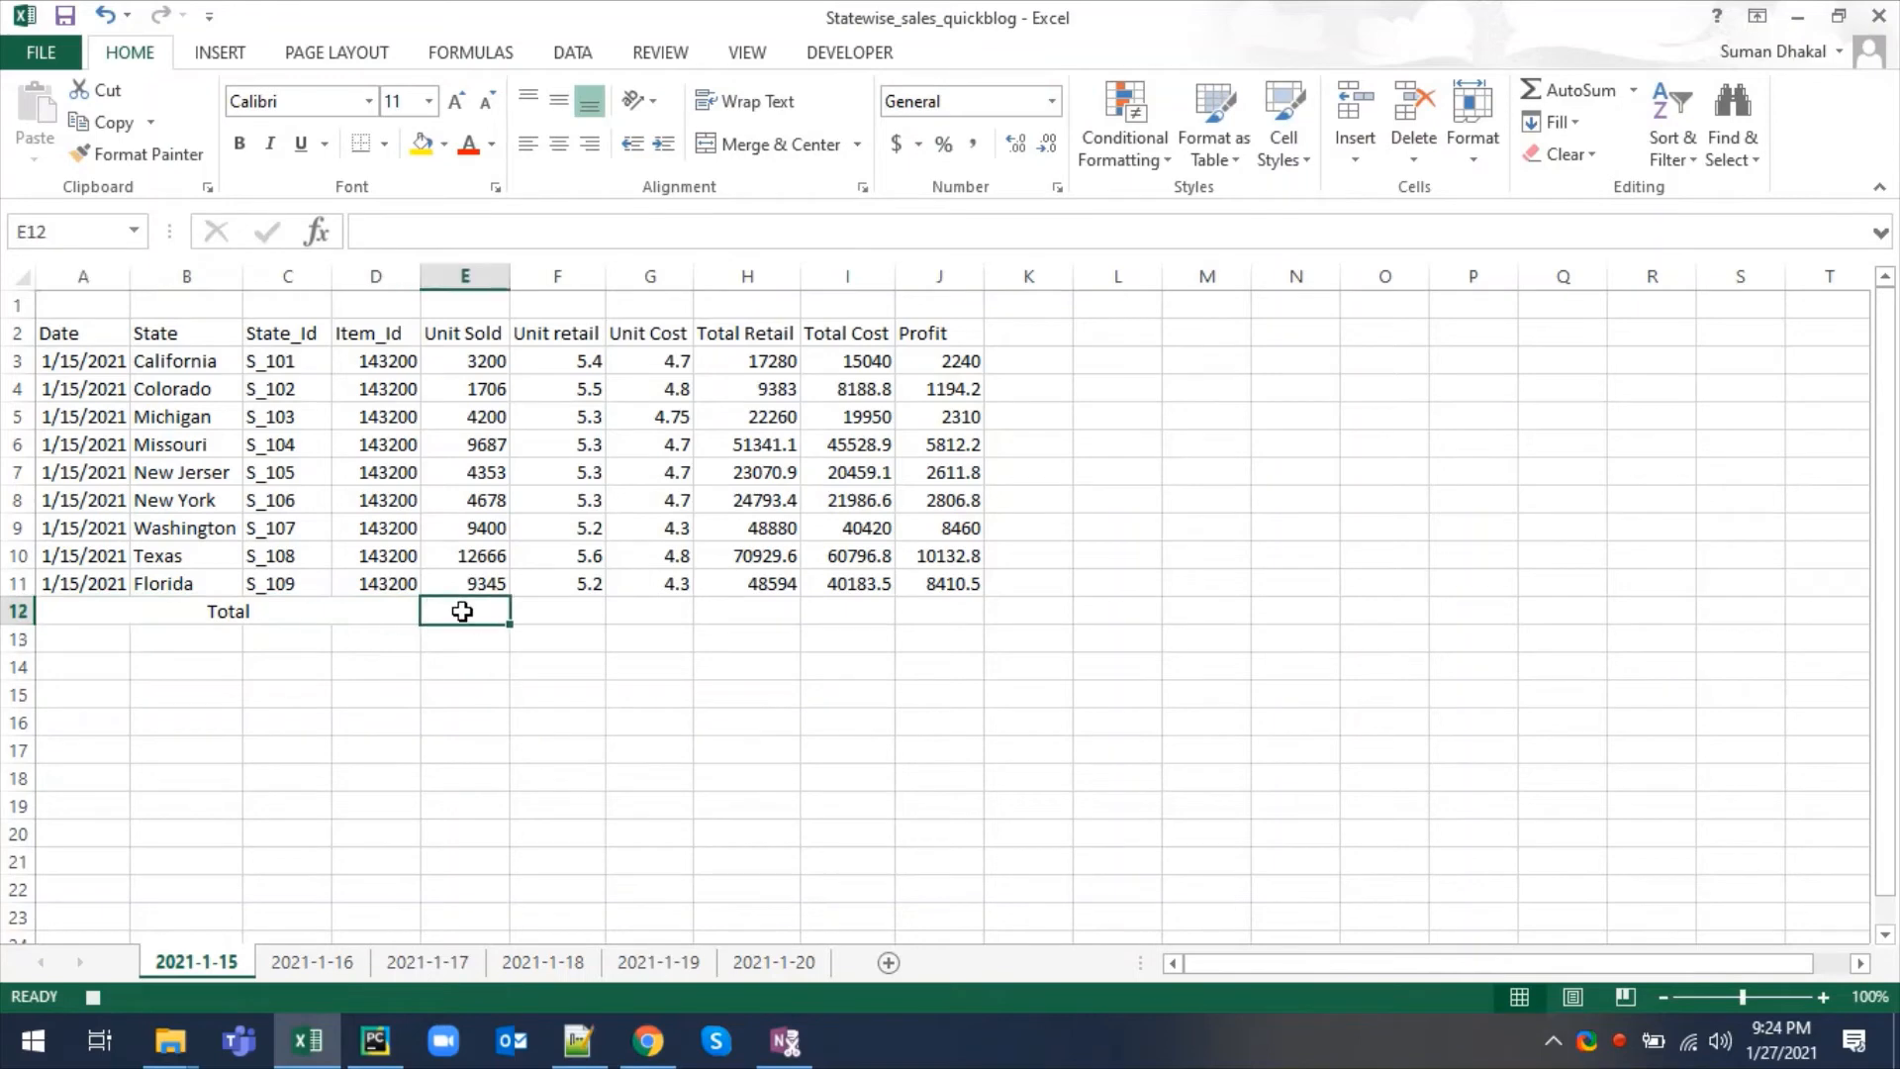
text(=)
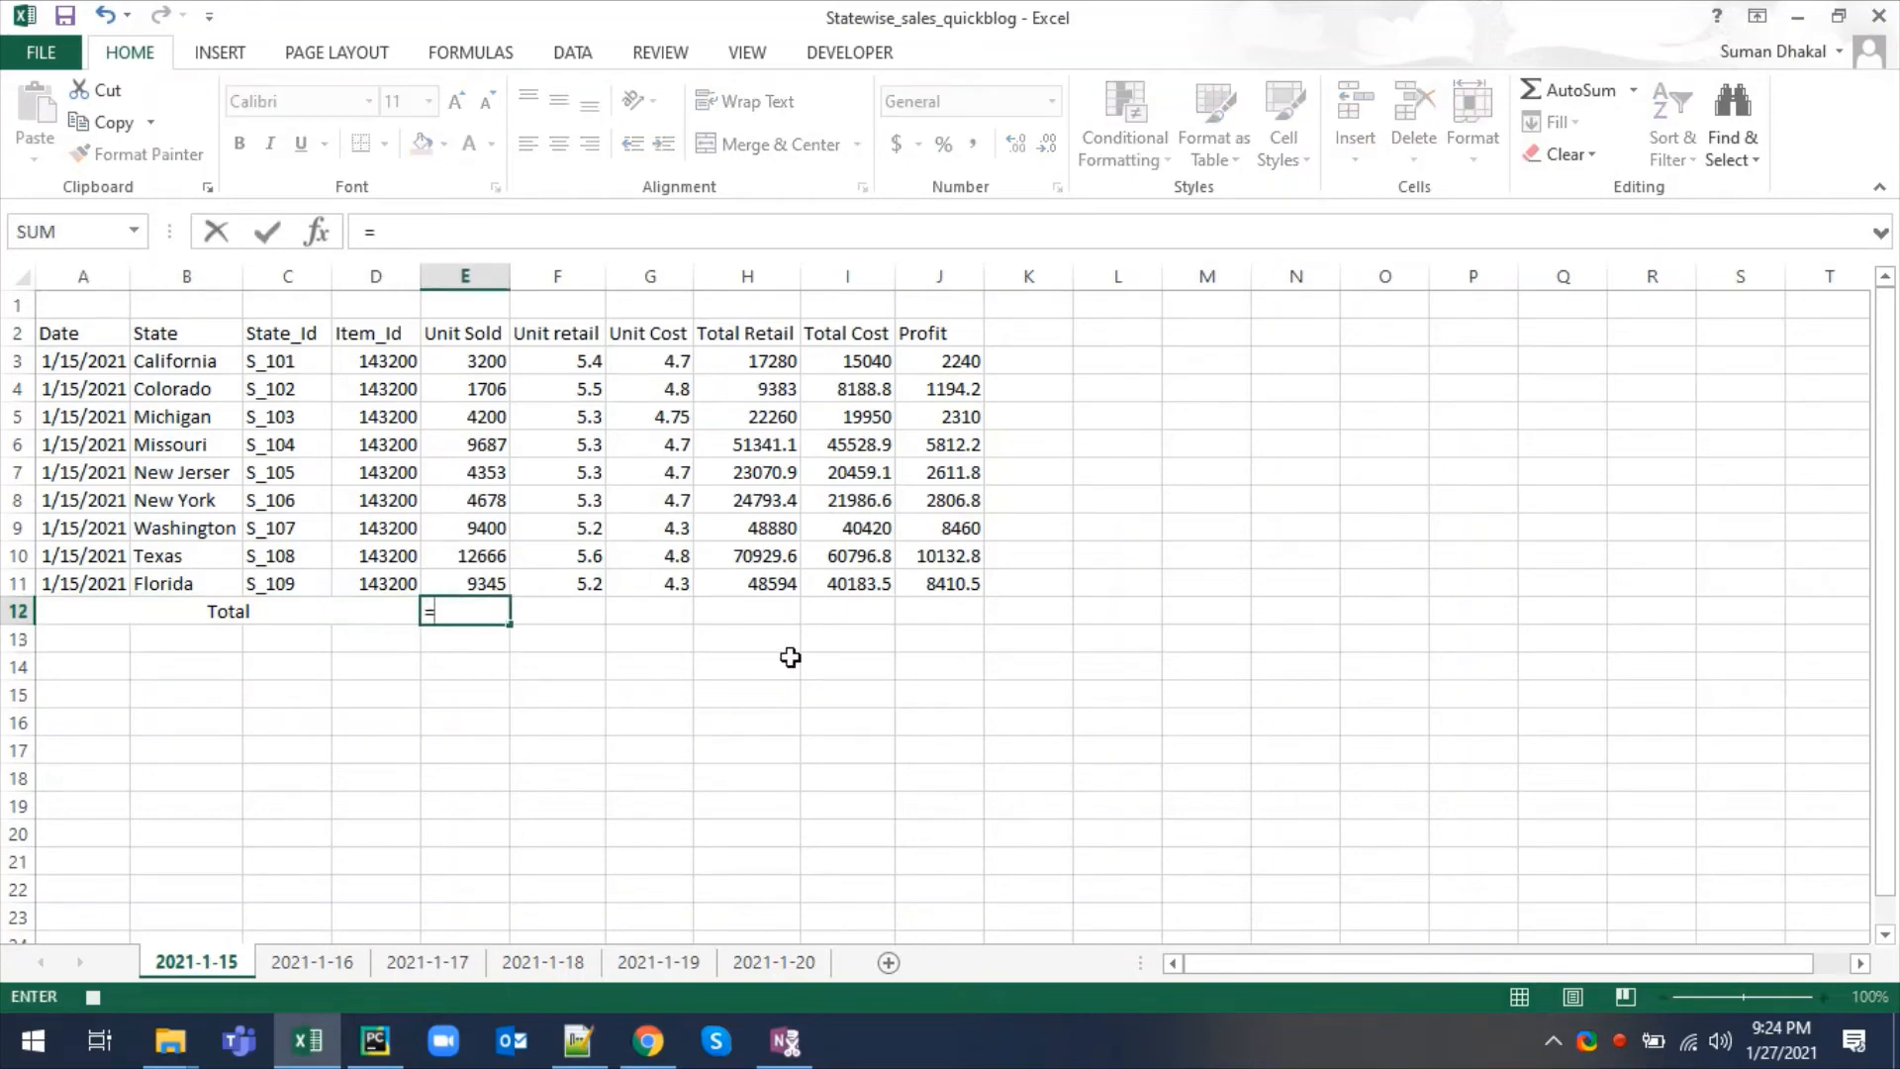
text(SUM()
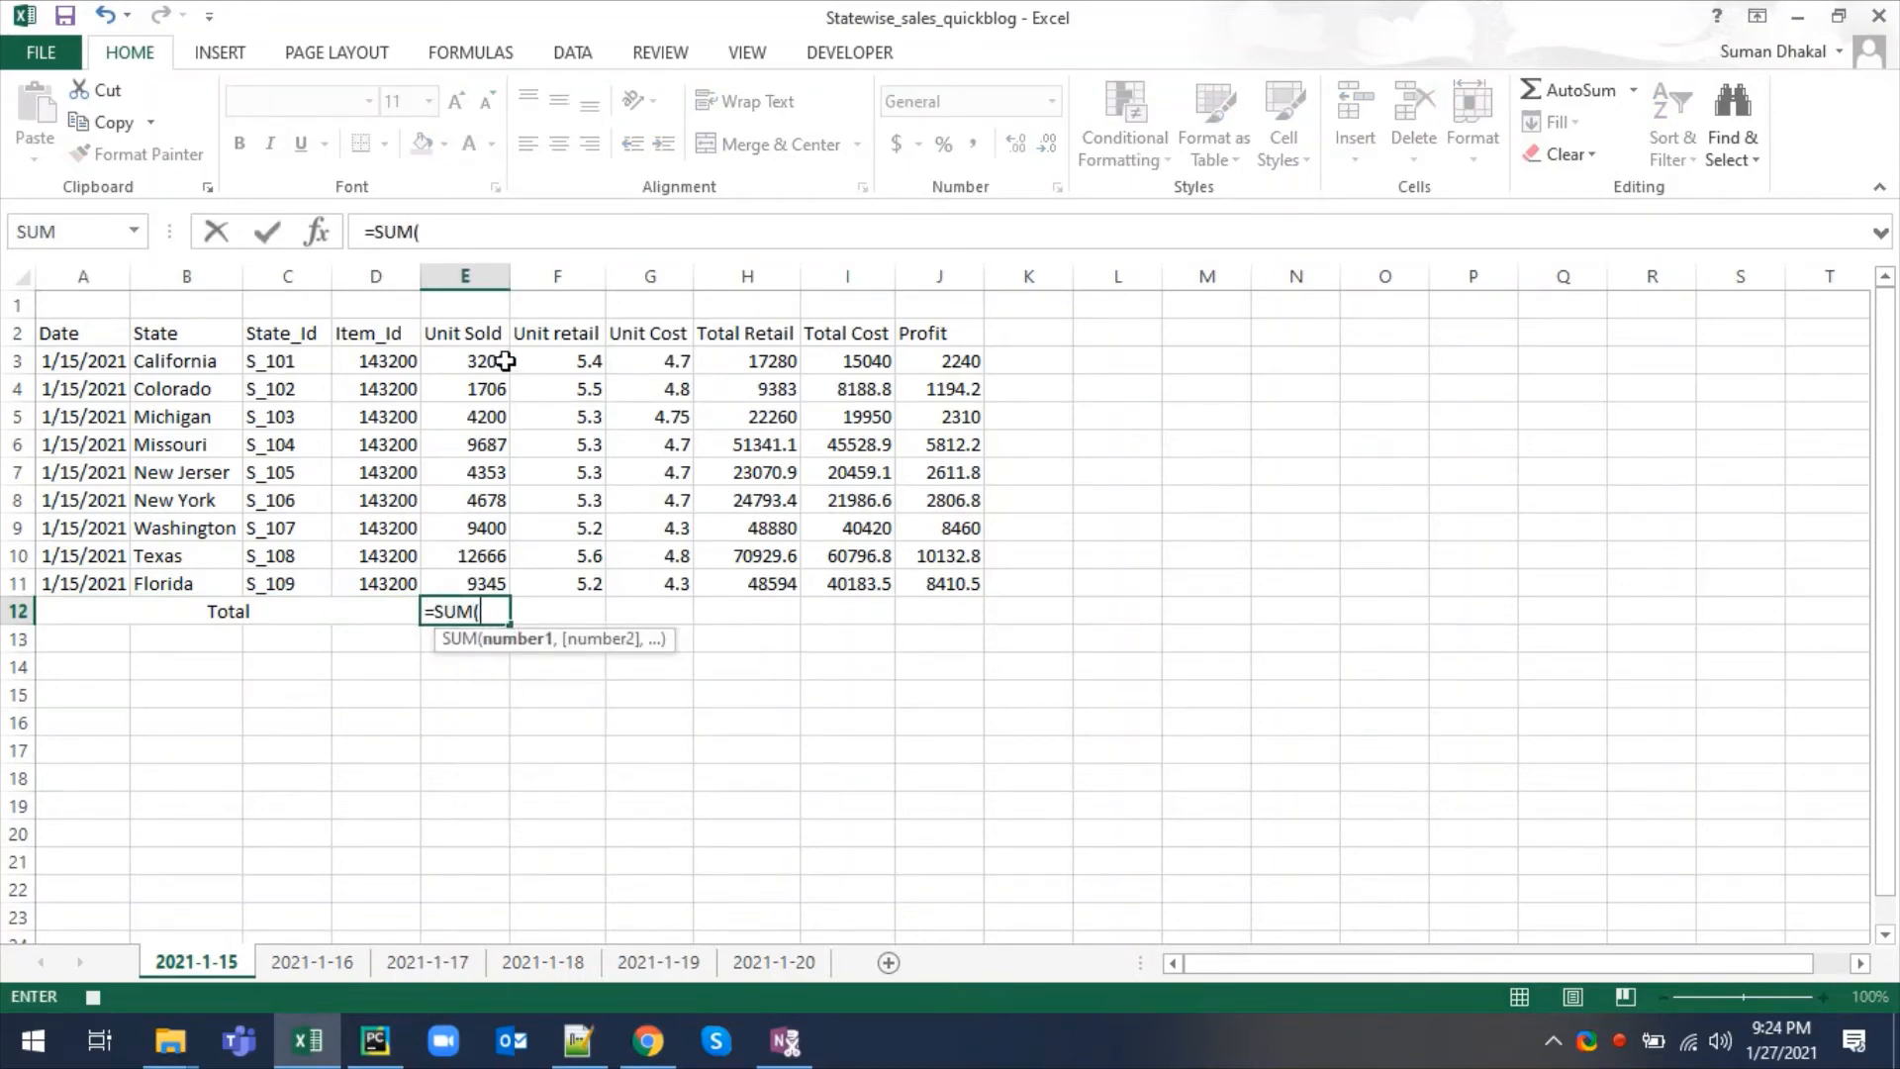
drag(504, 361, 486, 583)
text())
key(Return)
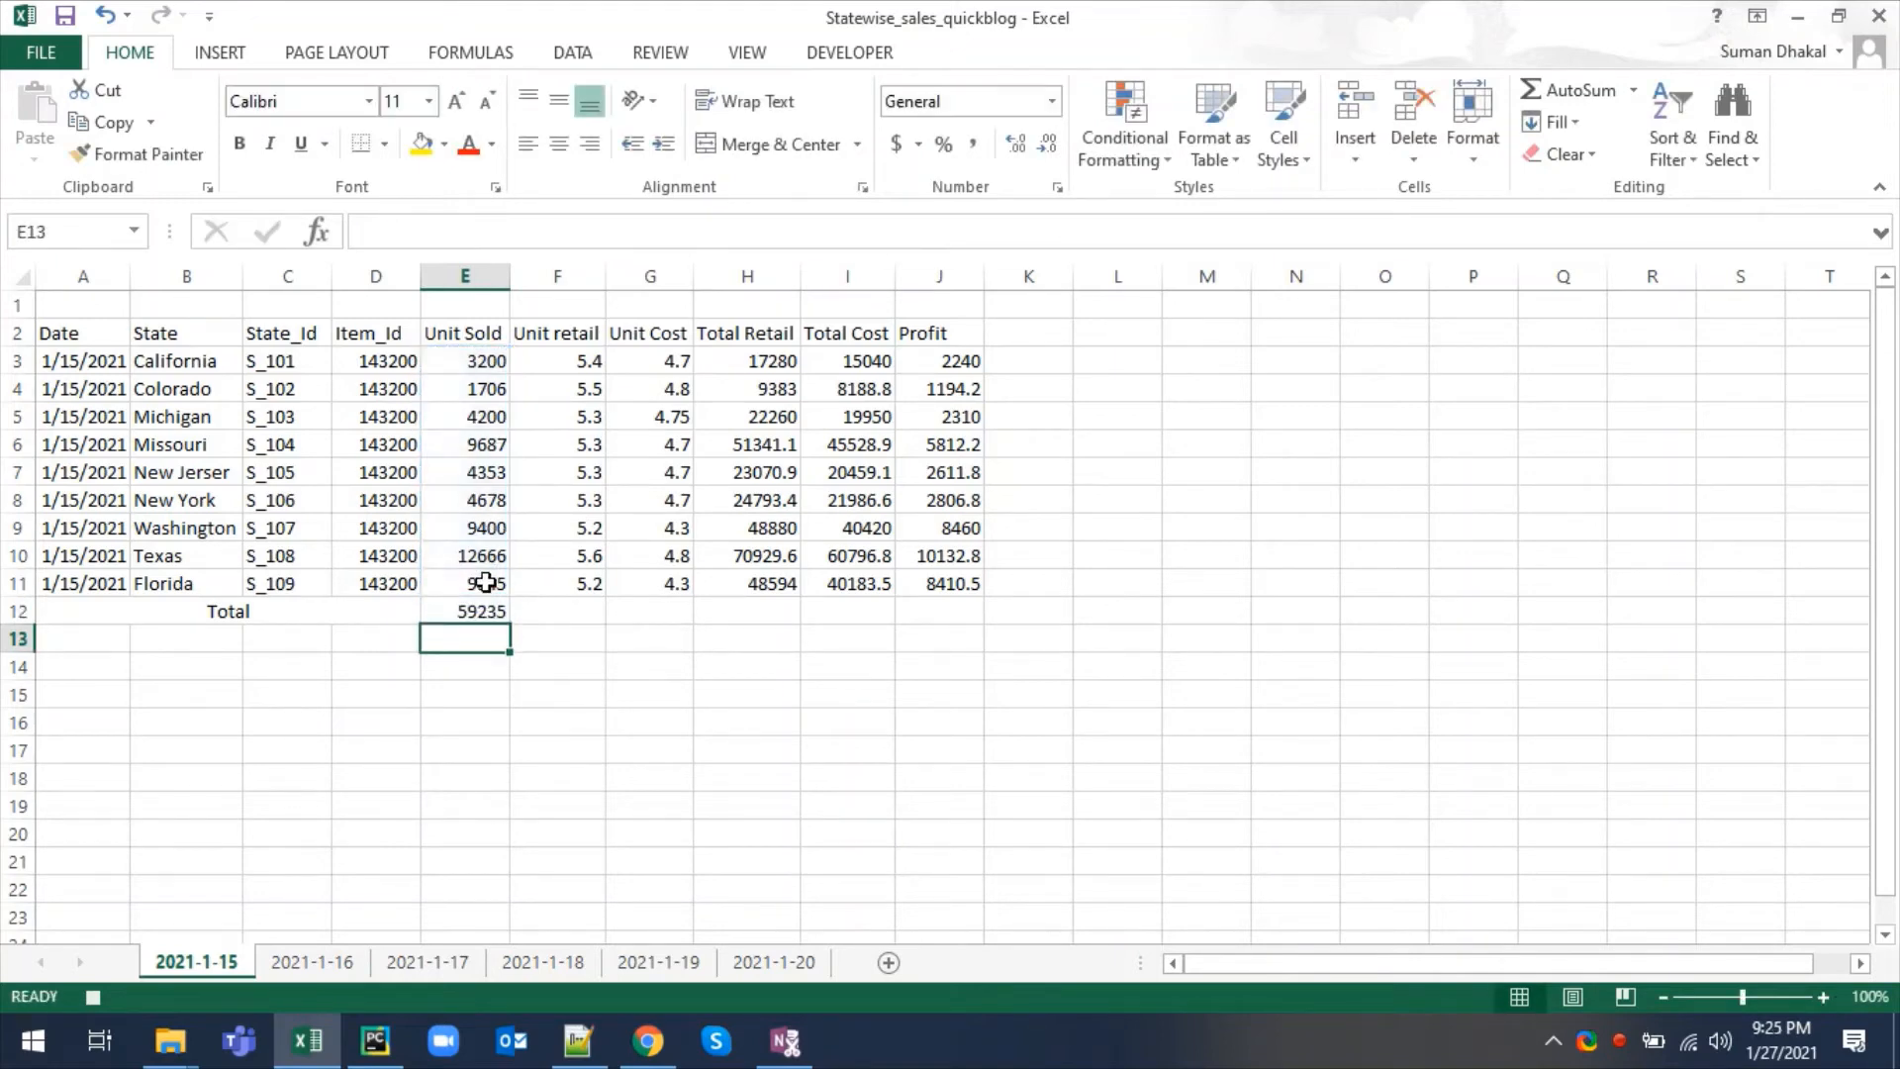
- Total the Total Retail column in H12 with =SUM(H3:H11) and fill the formula across to J12
click(729, 606)
text(=)
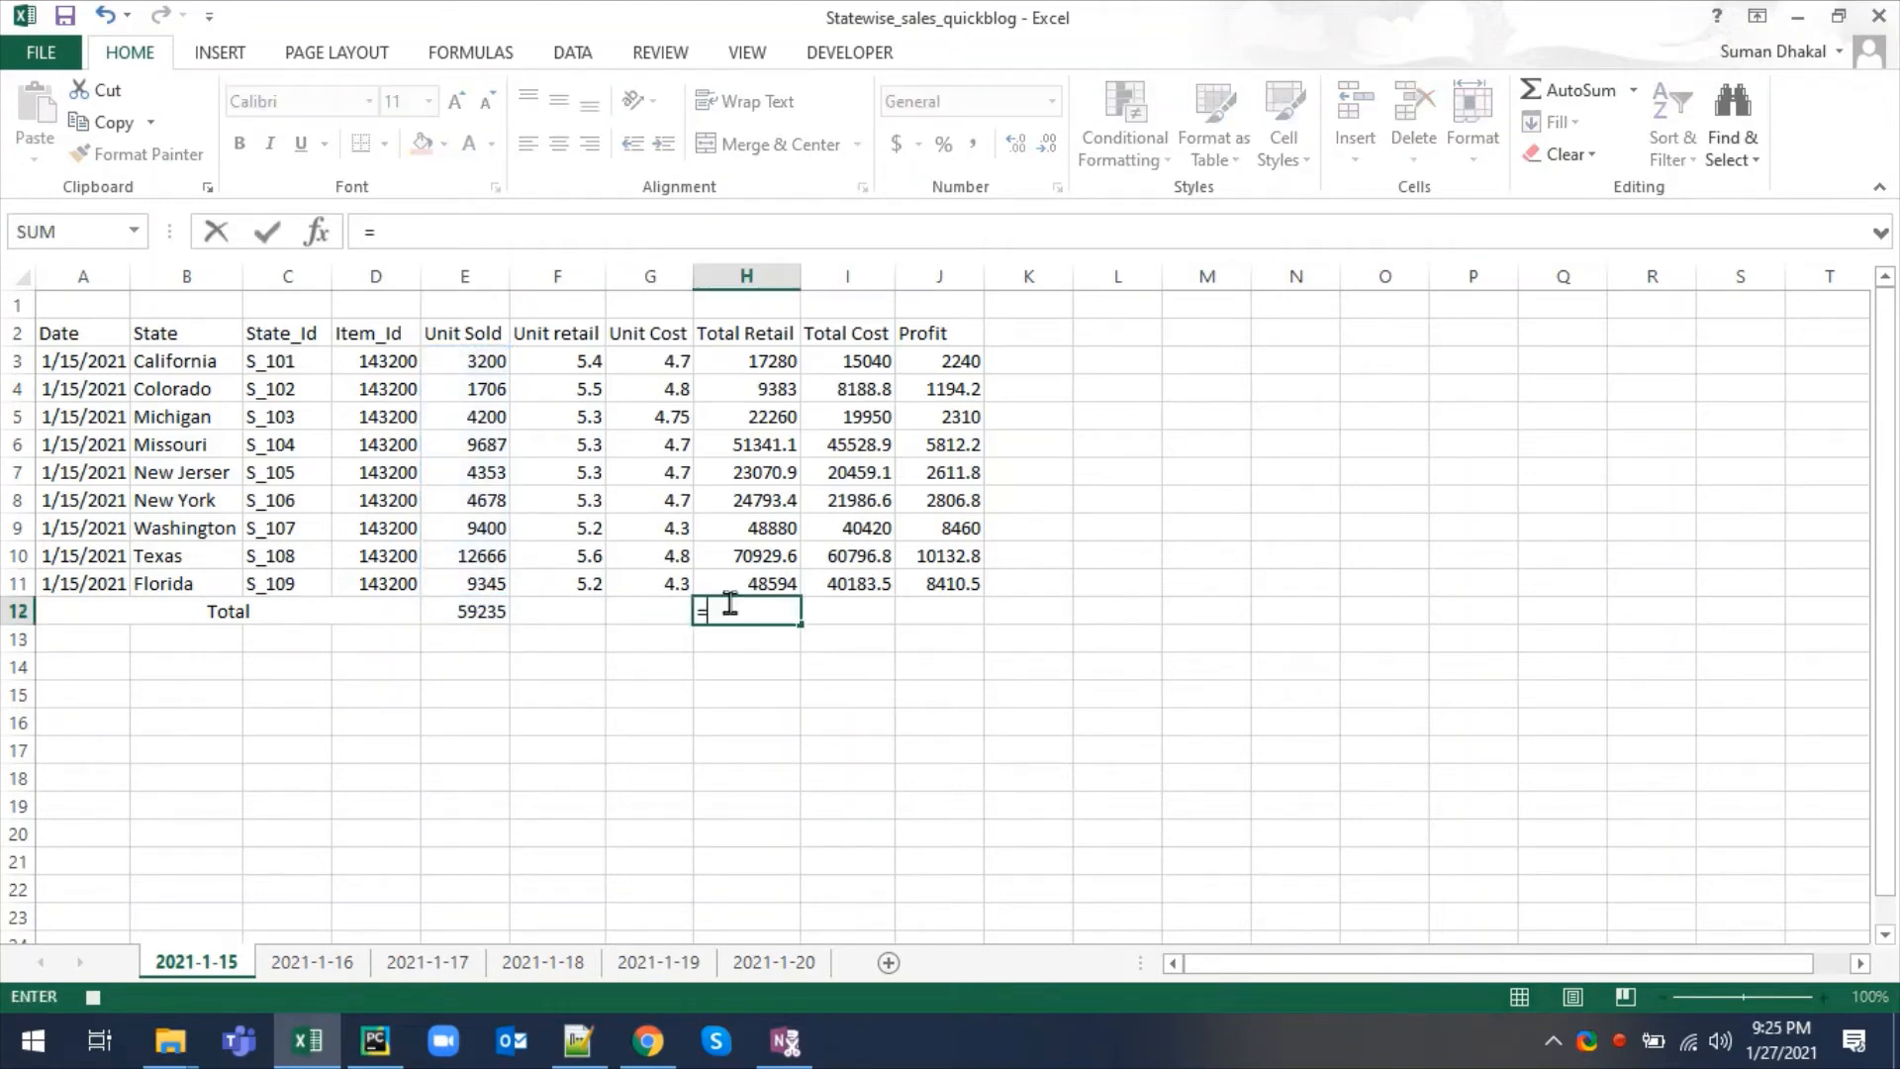
text(SUM)
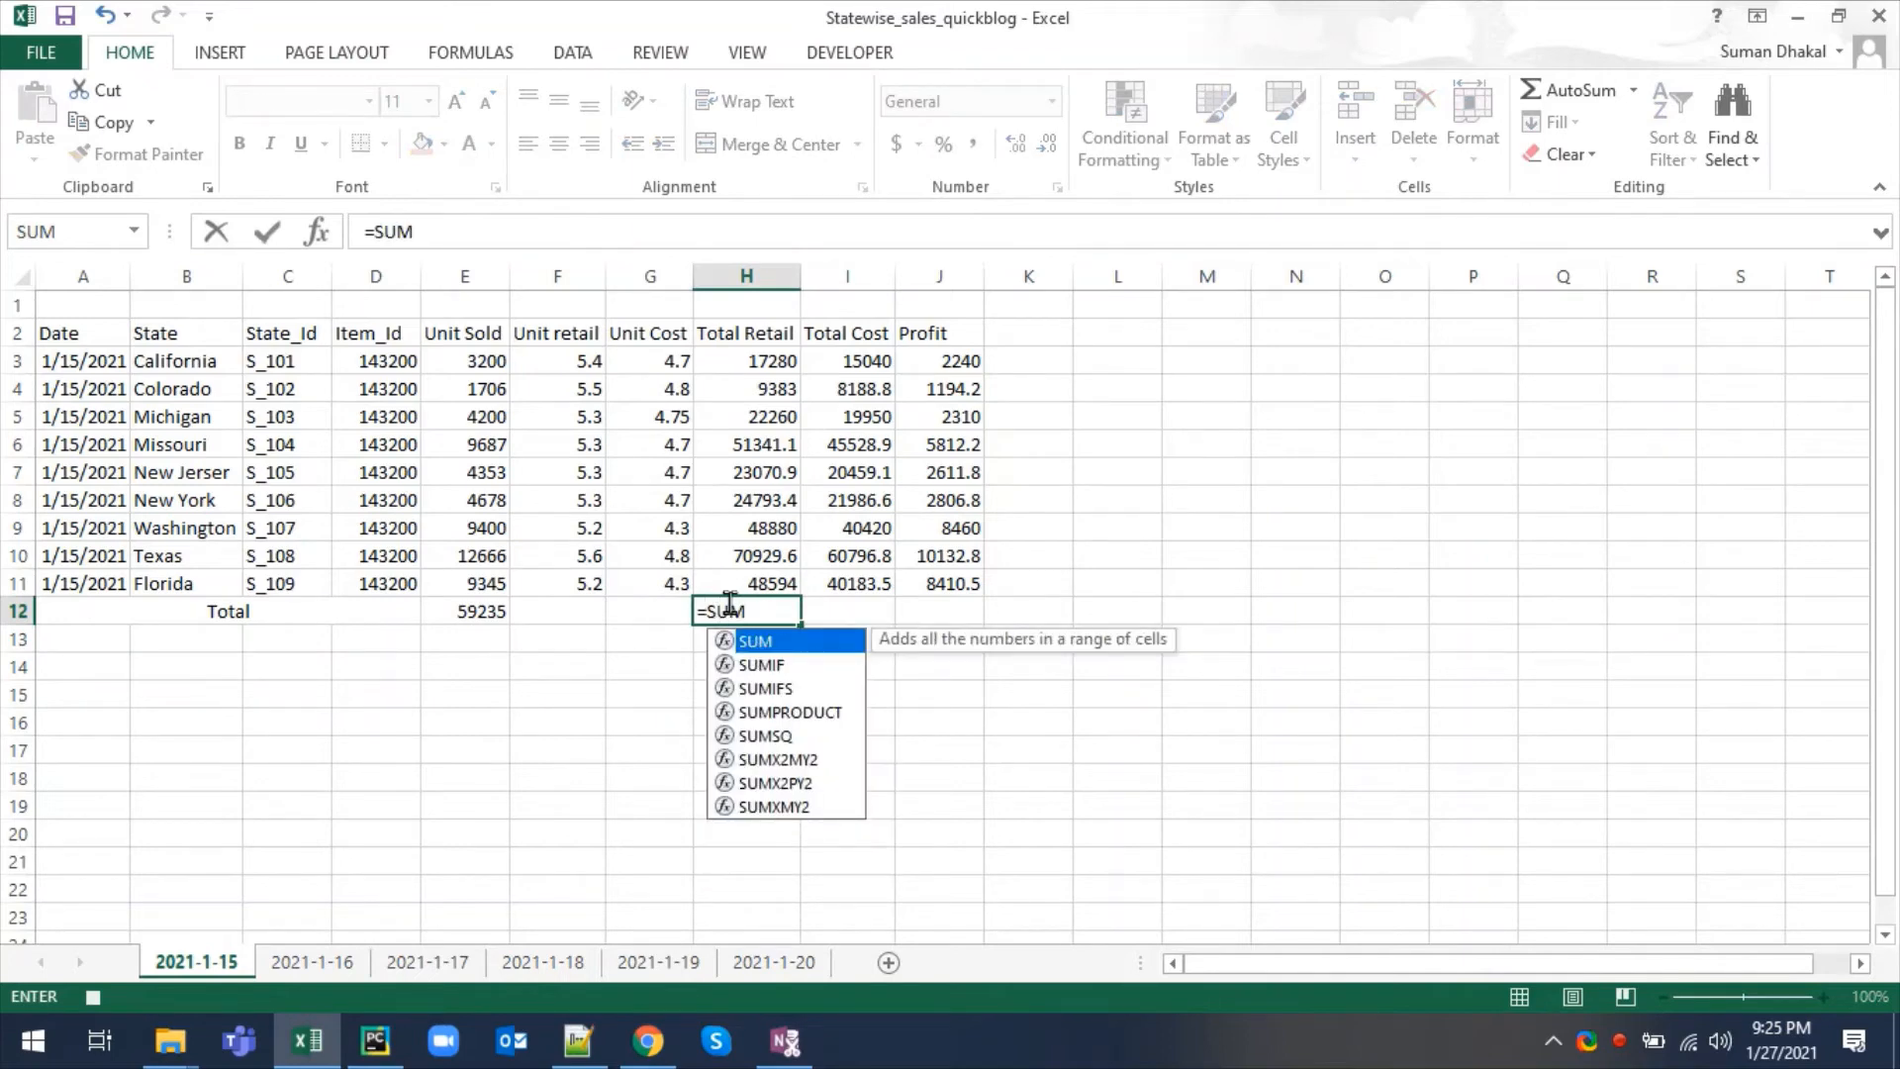
text(()
click(777, 363)
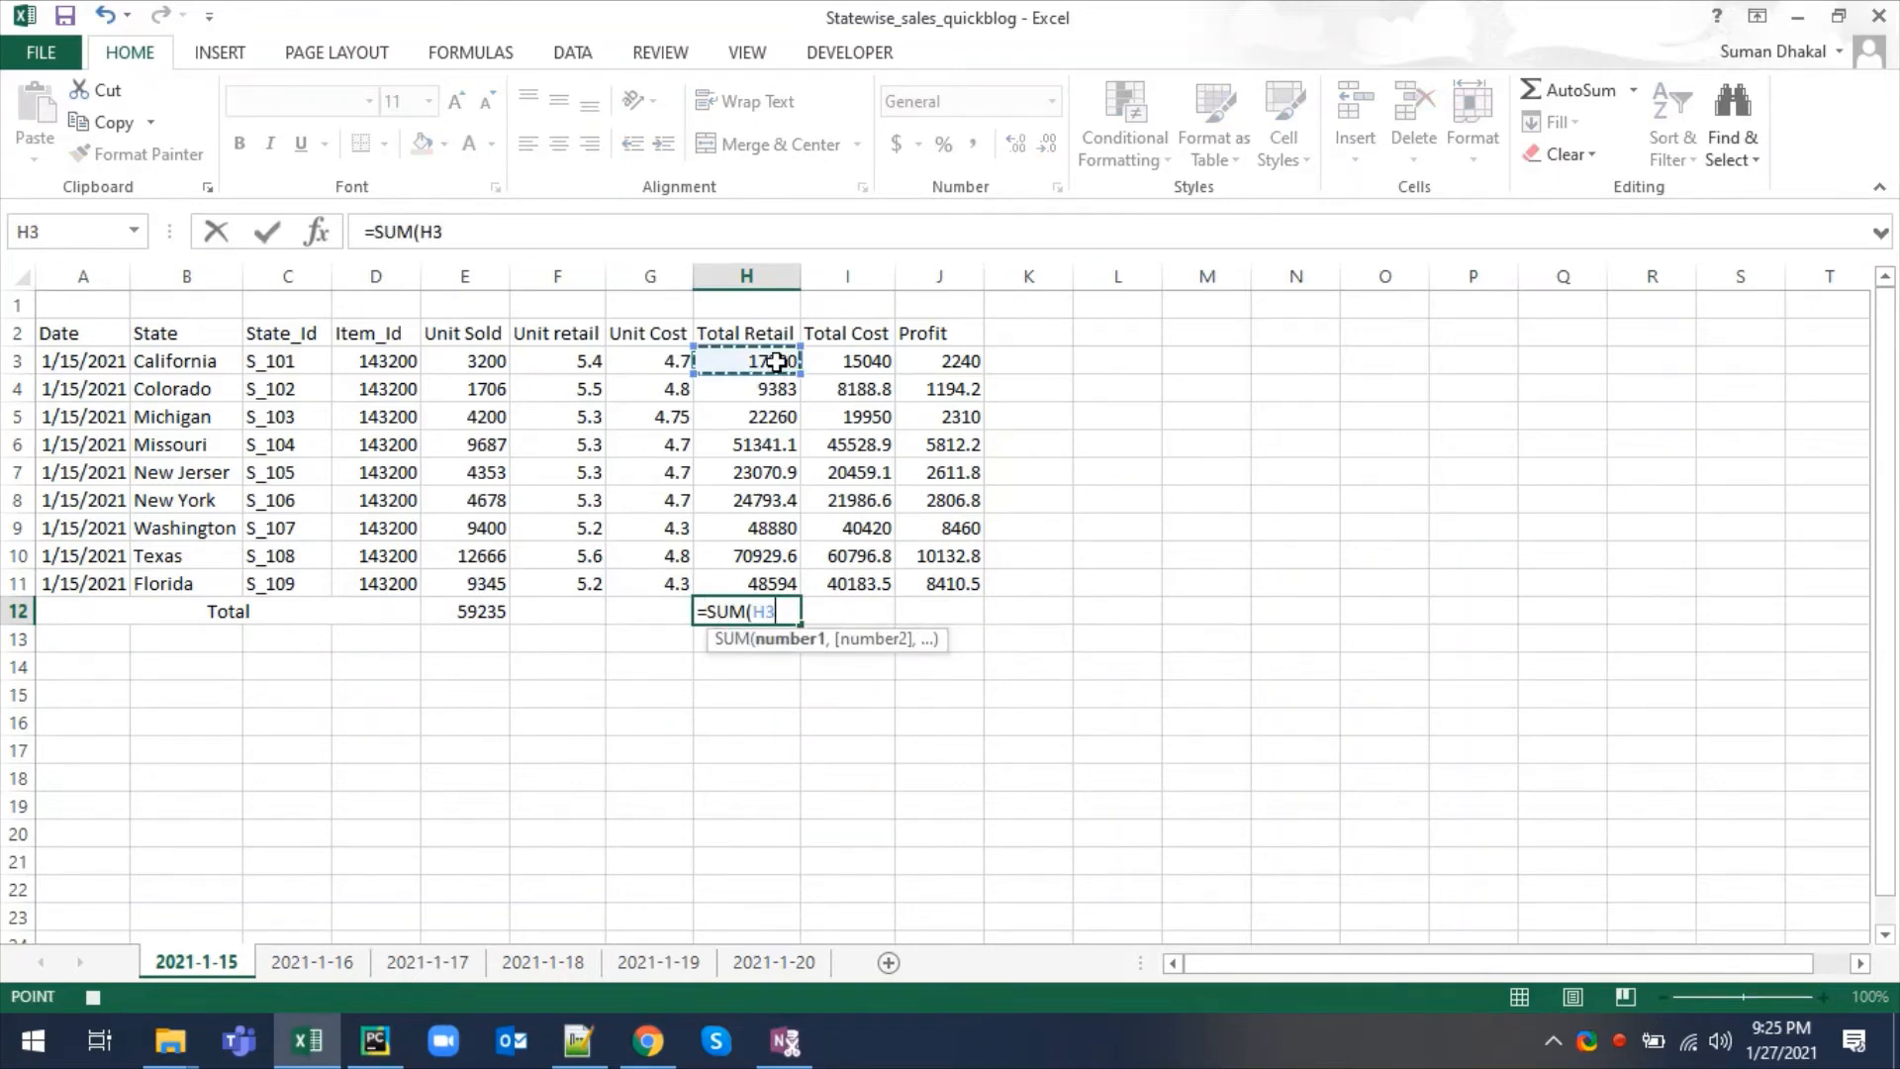
drag(777, 362, 971, 607)
key(Return)
click(760, 608)
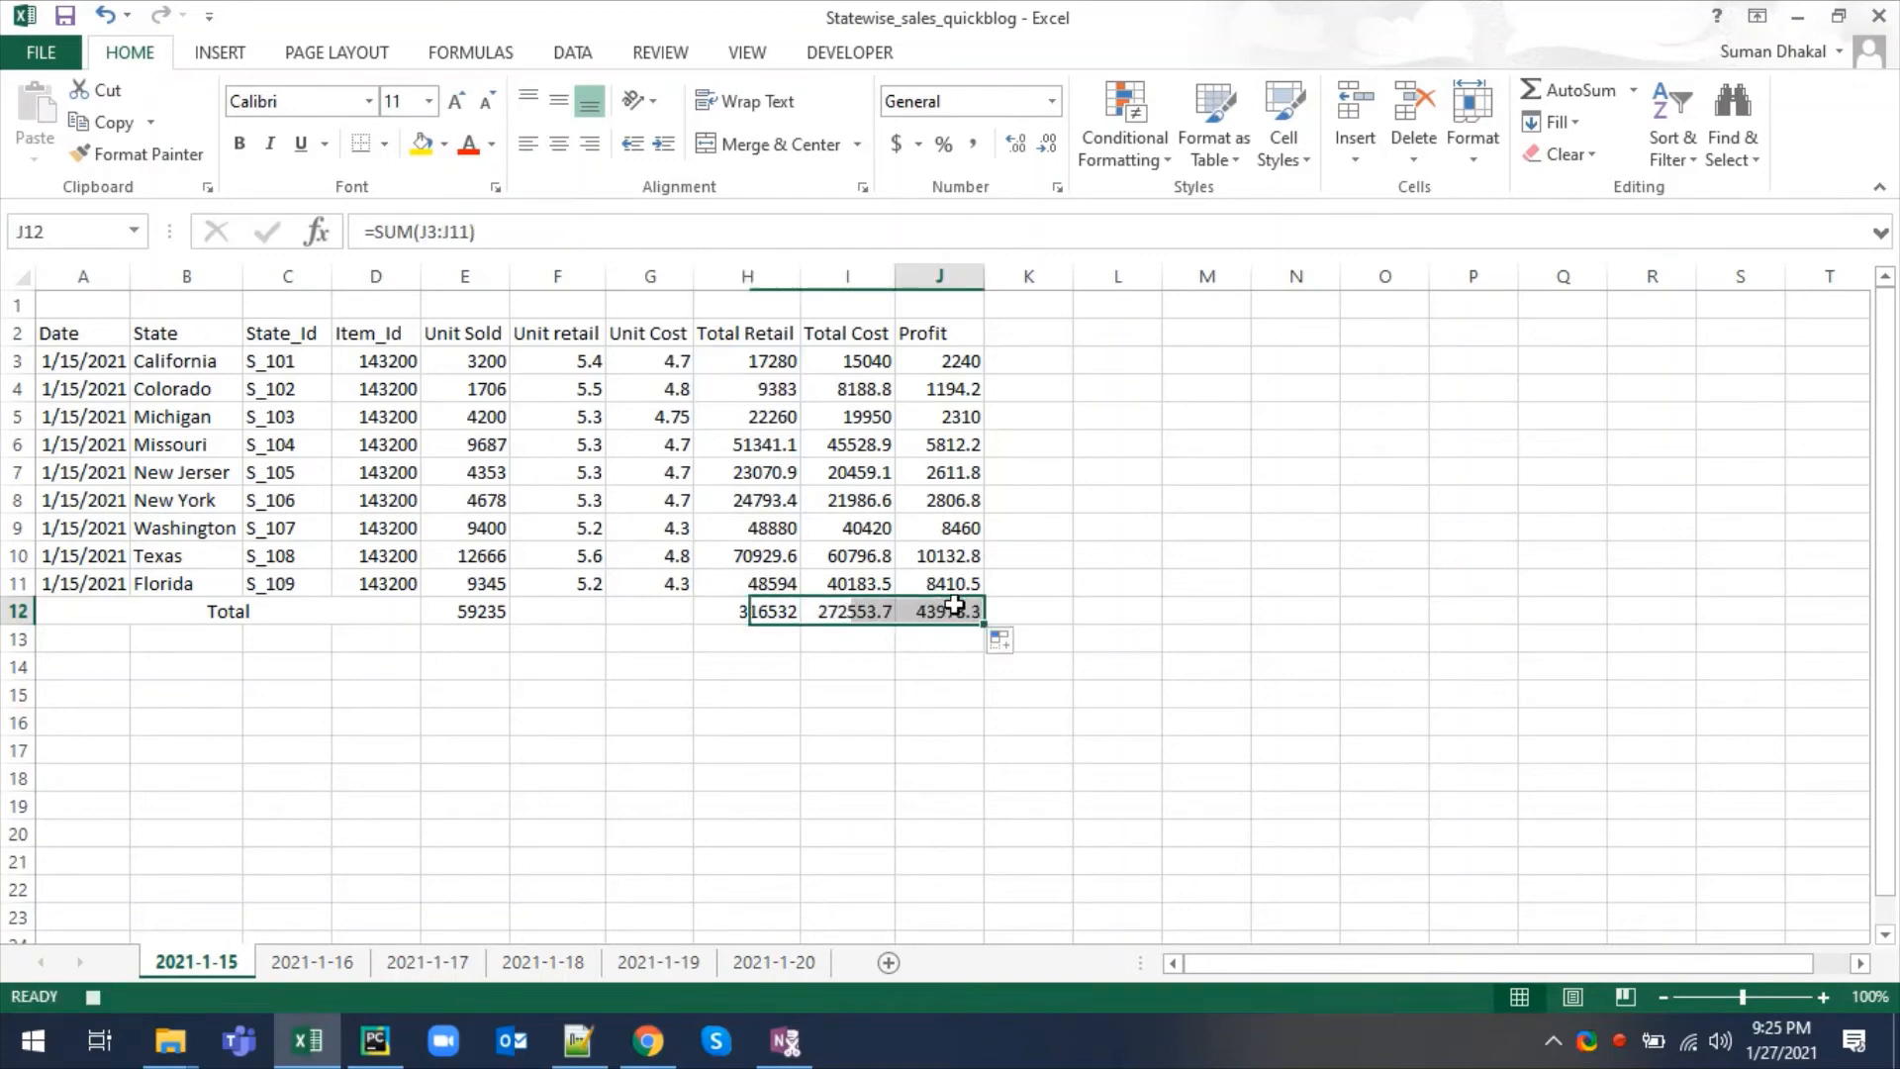
click(965, 611)
- Fill the total row A12:J12 with a darker shade of the blue theme color
click(50, 606)
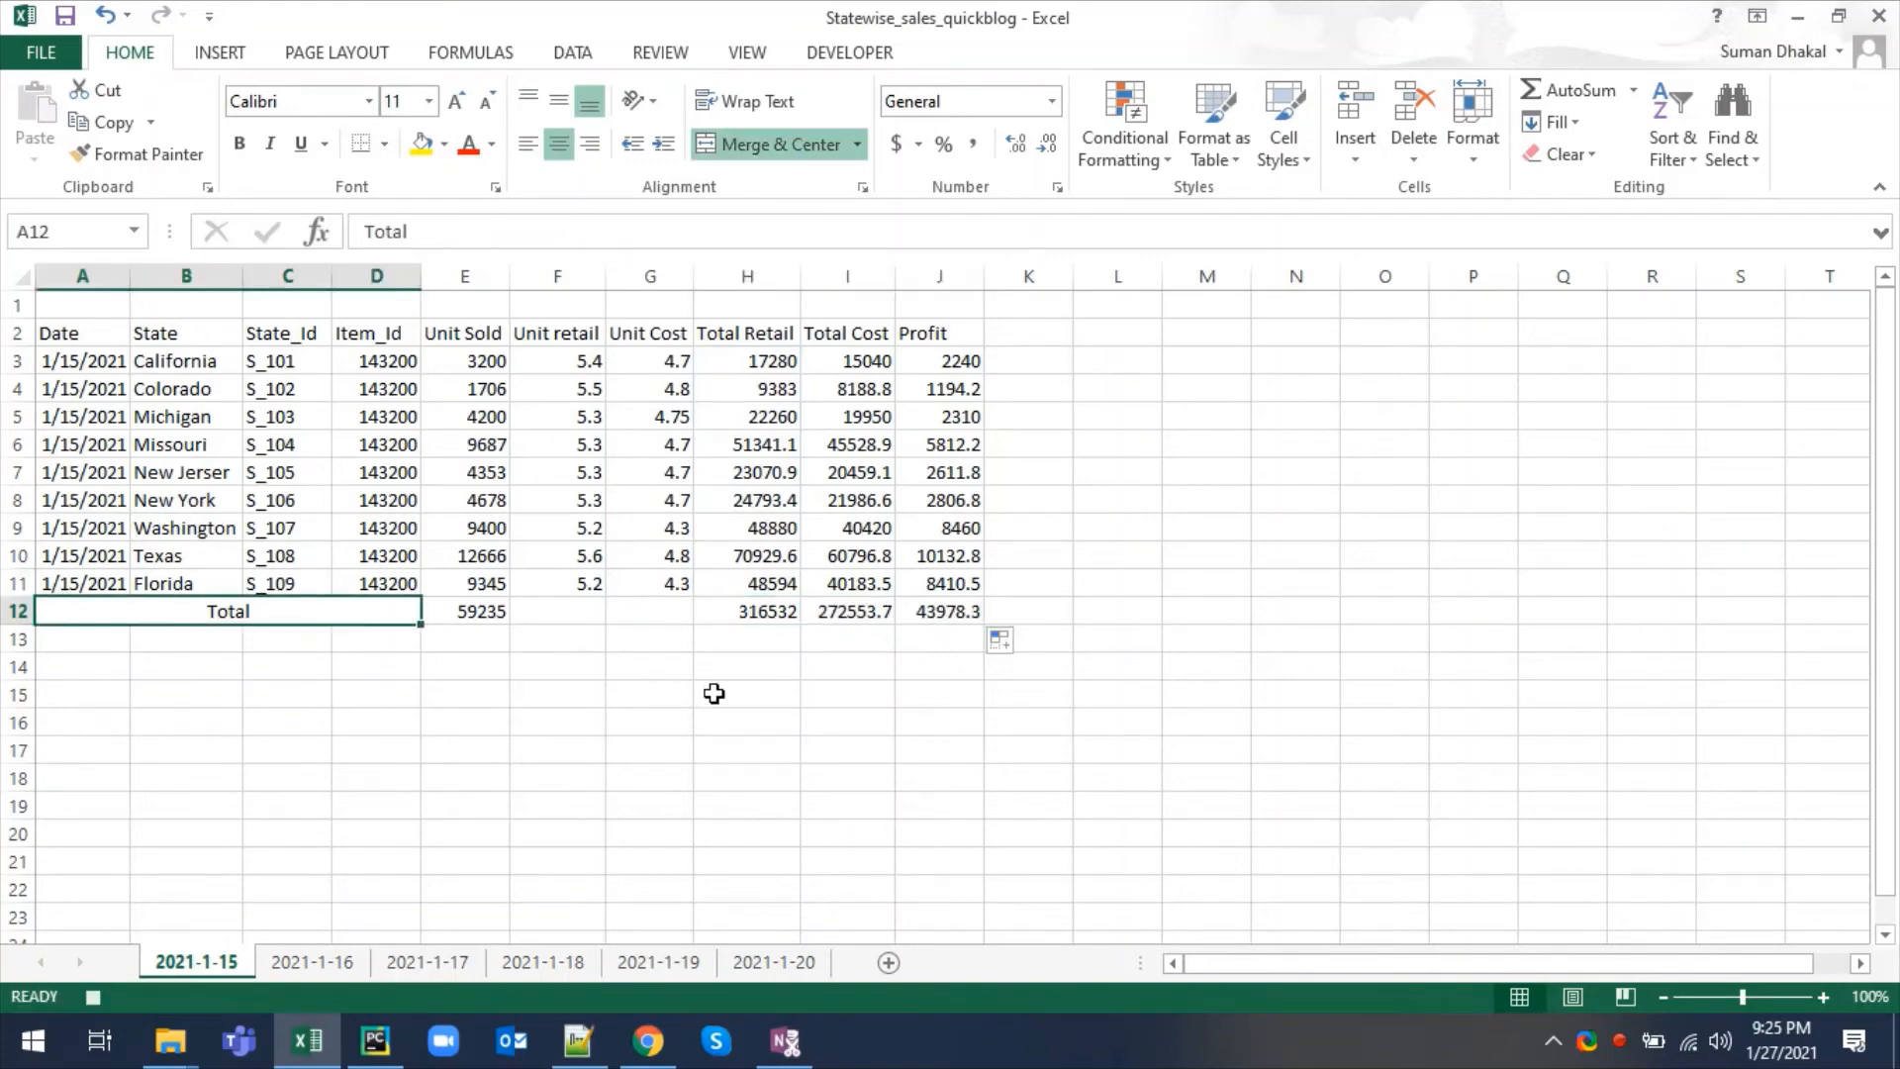
shift+click(975, 614)
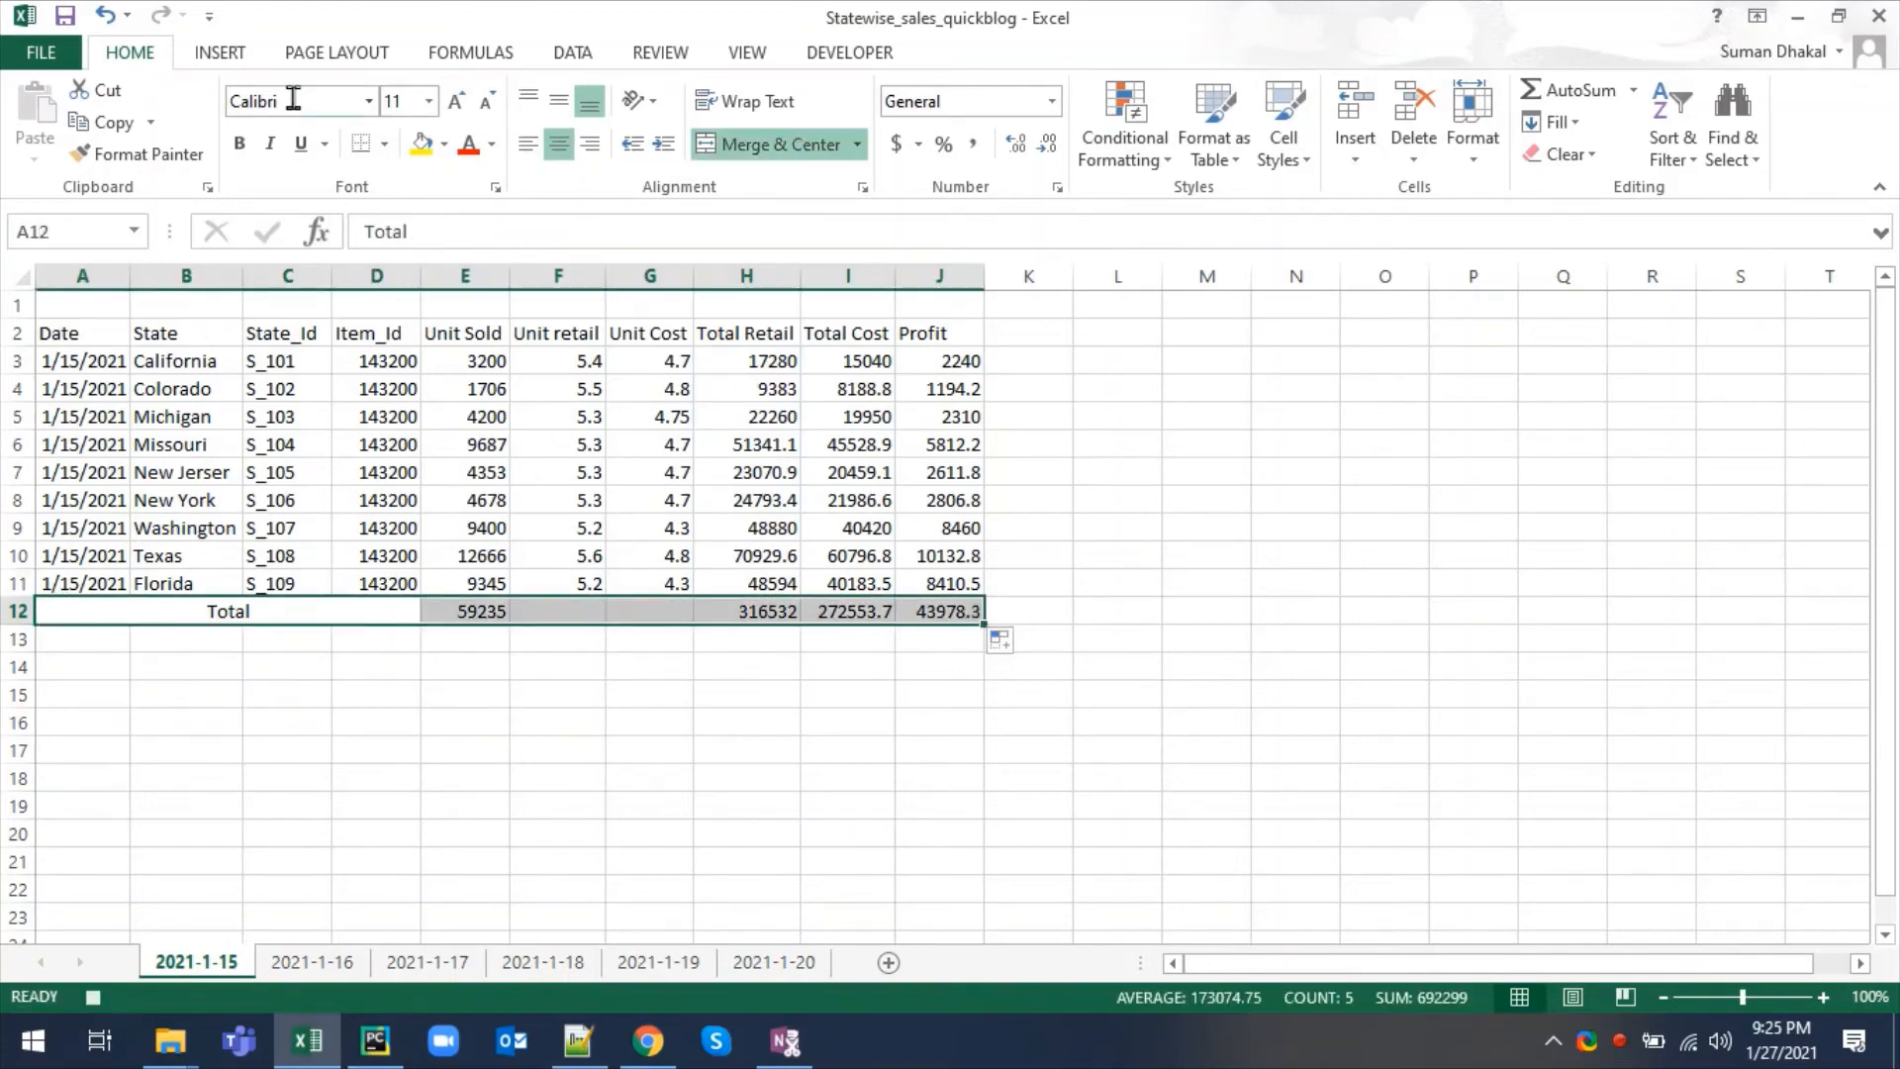
click(443, 145)
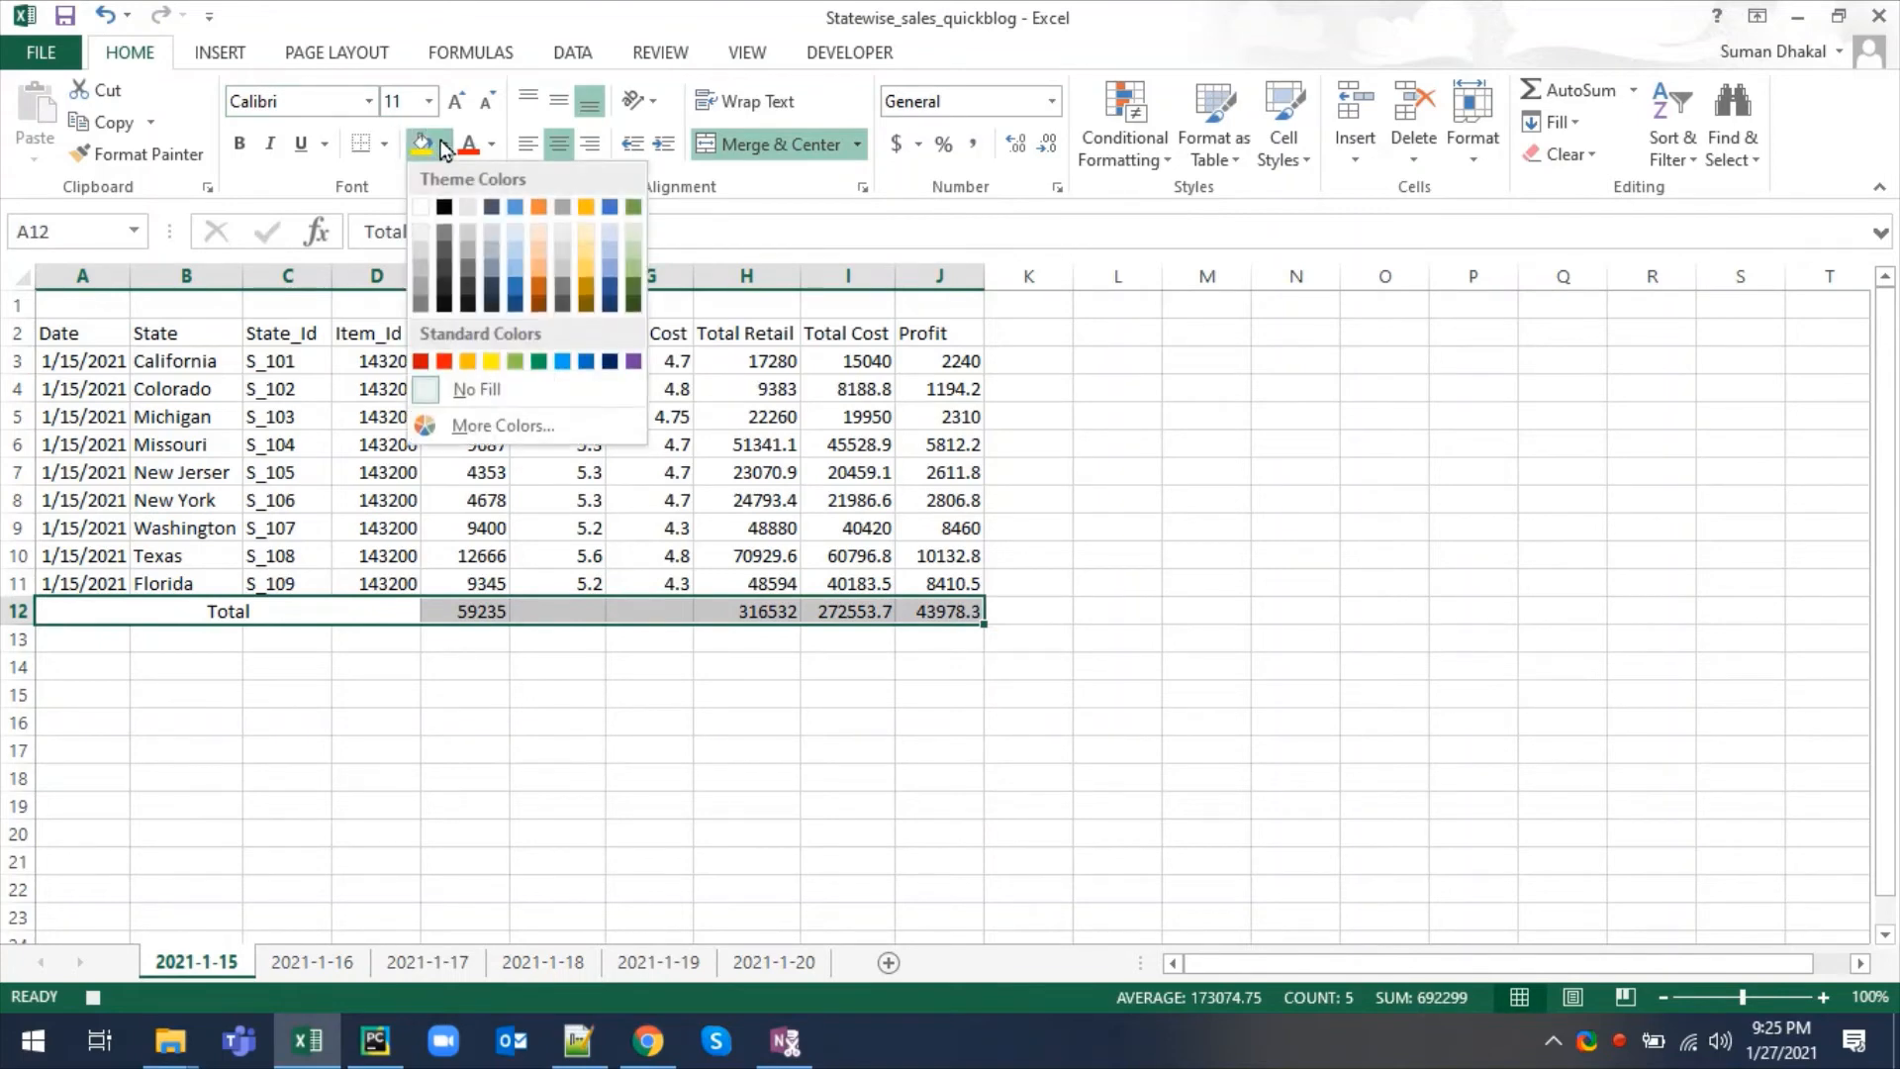
click(514, 289)
click(450, 444)
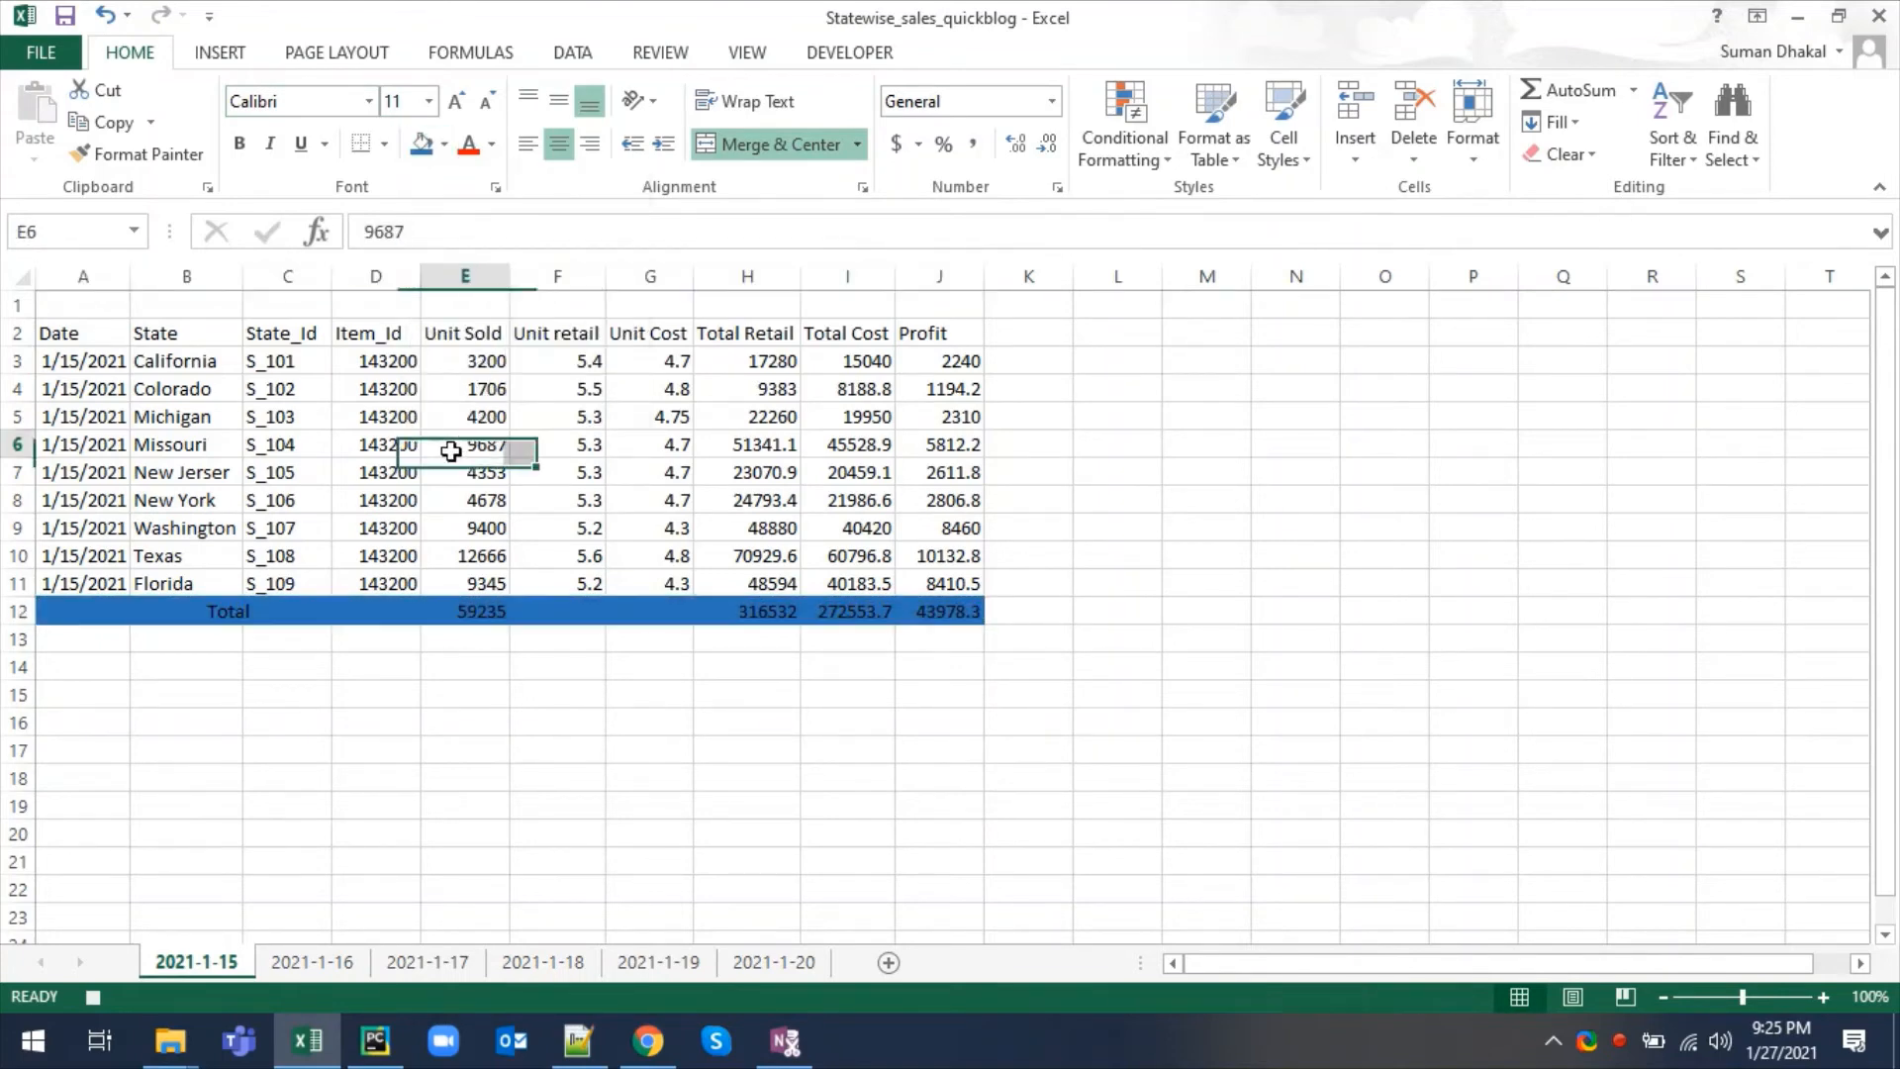
- Apply the same blue fill to the header row A2:J2
click(96, 334)
shift+click(920, 339)
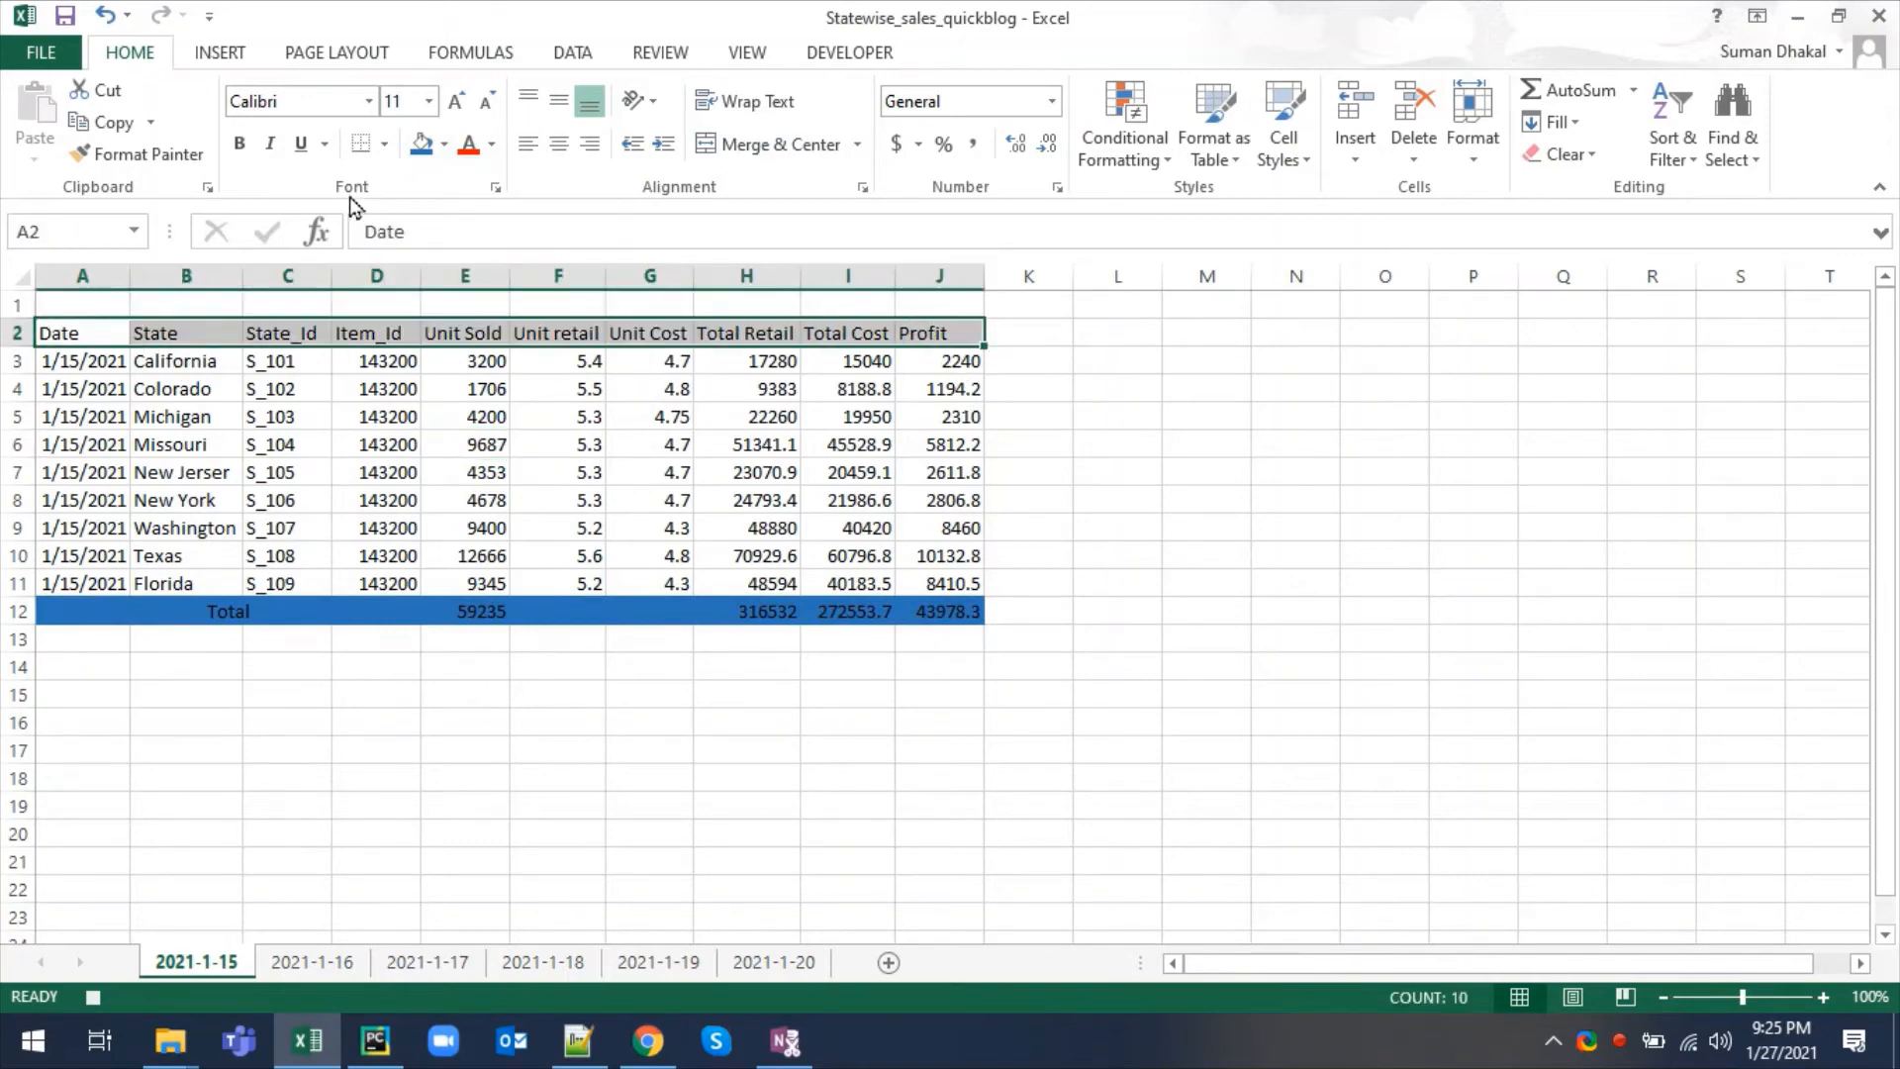
click(419, 143)
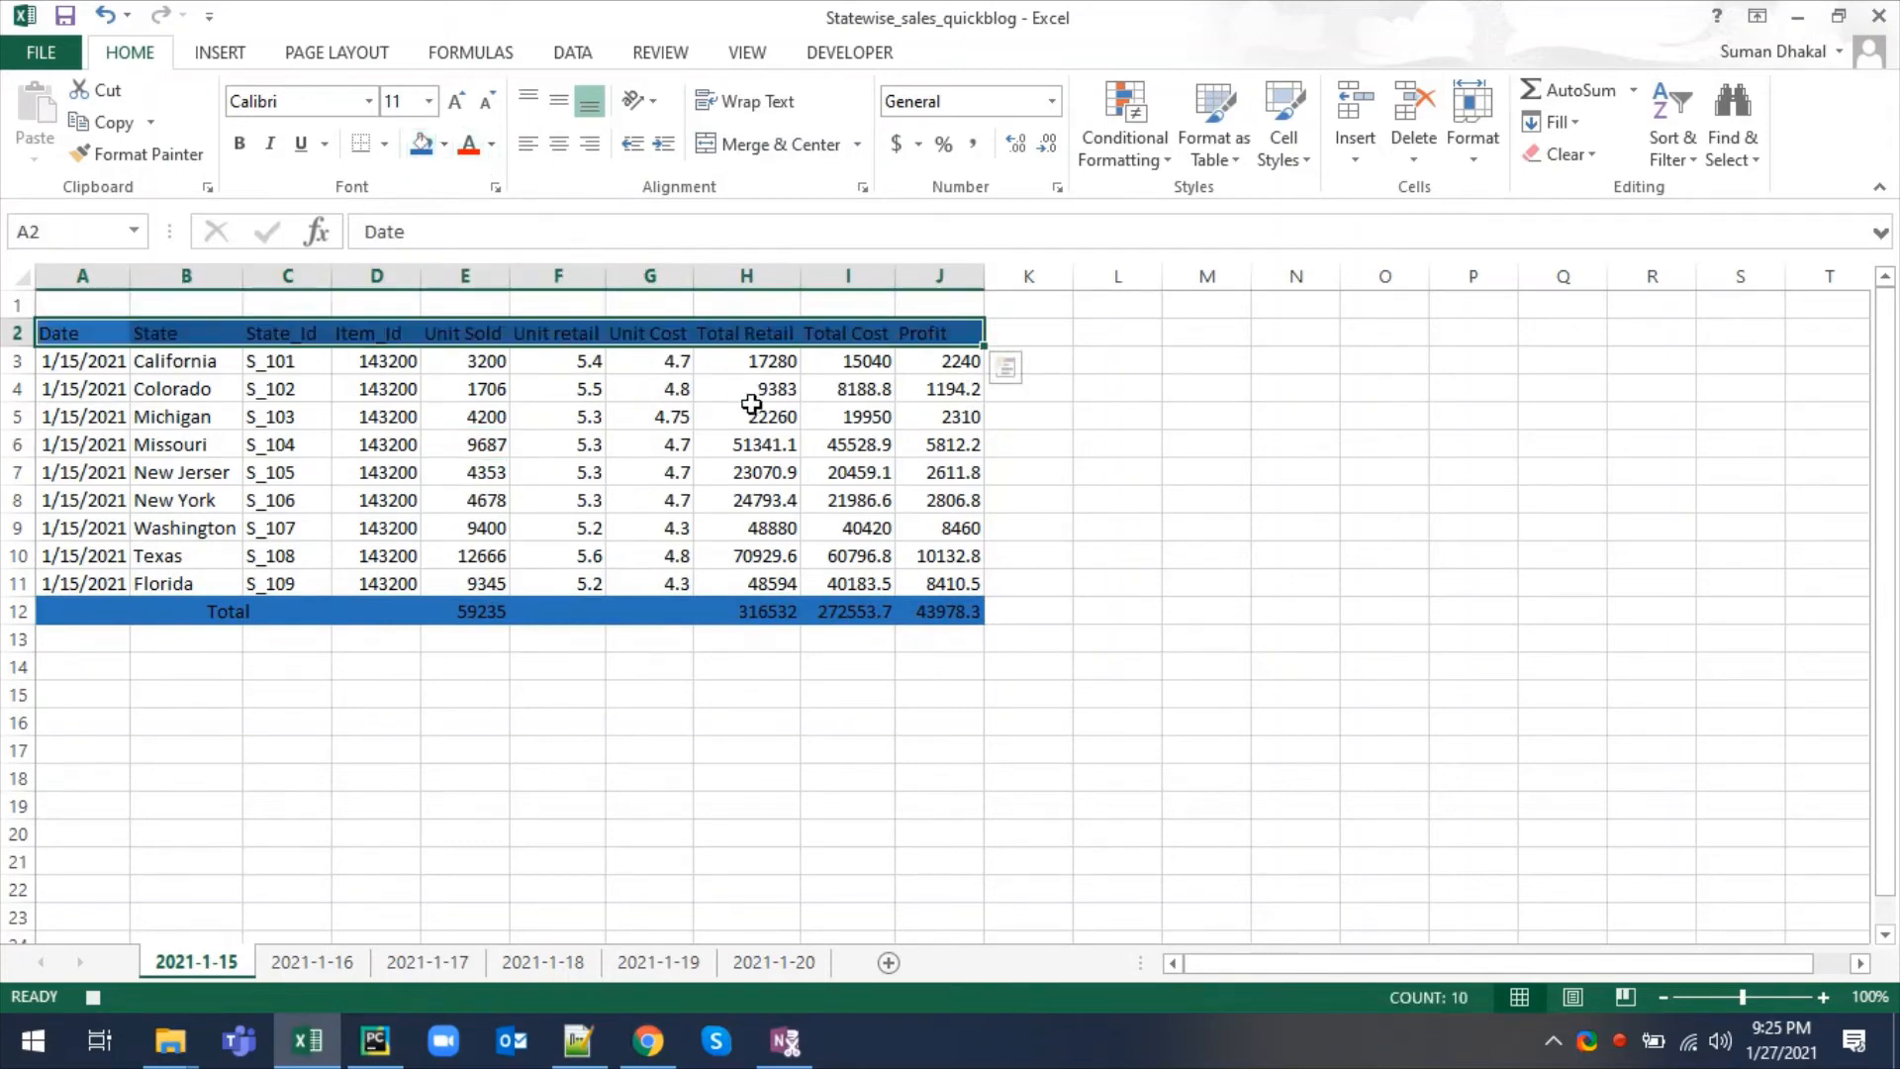
click(766, 461)
- Merge and center cells A1:J1 above the header row
click(104, 305)
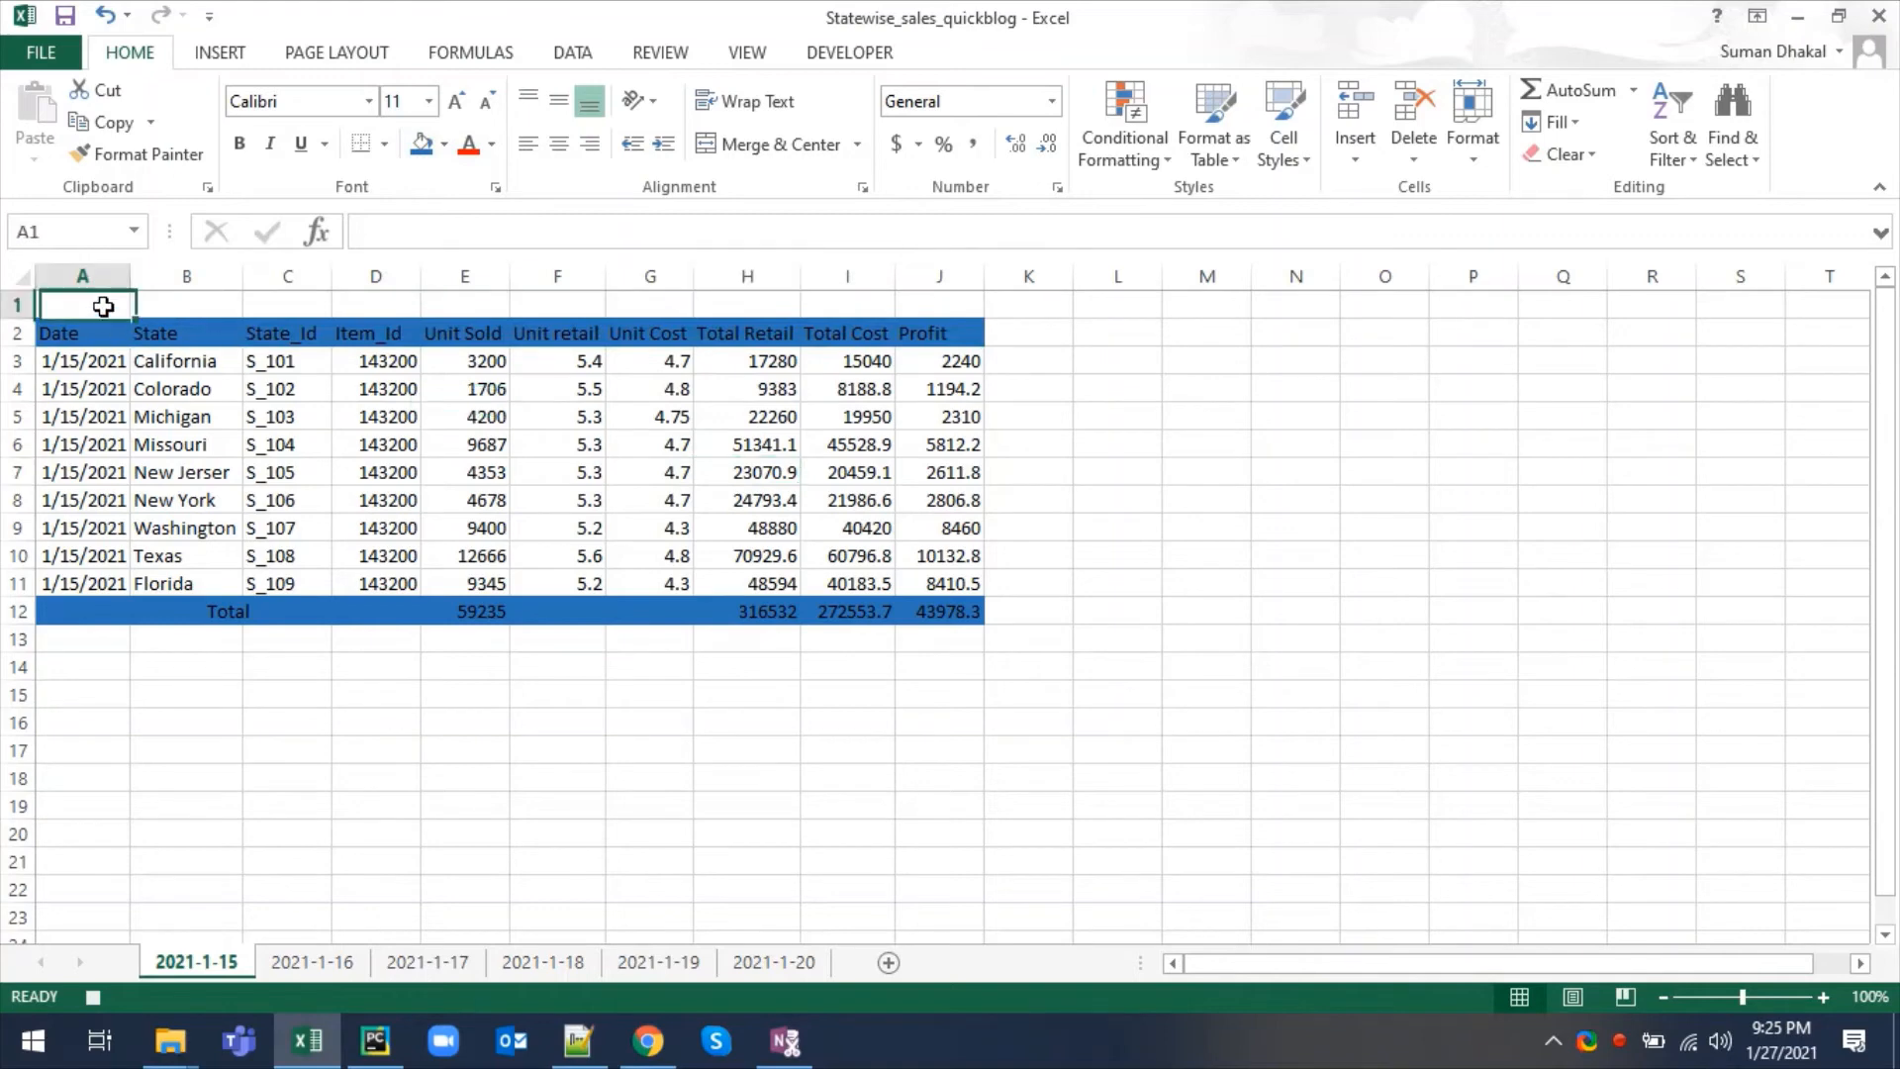
drag(104, 305, 966, 312)
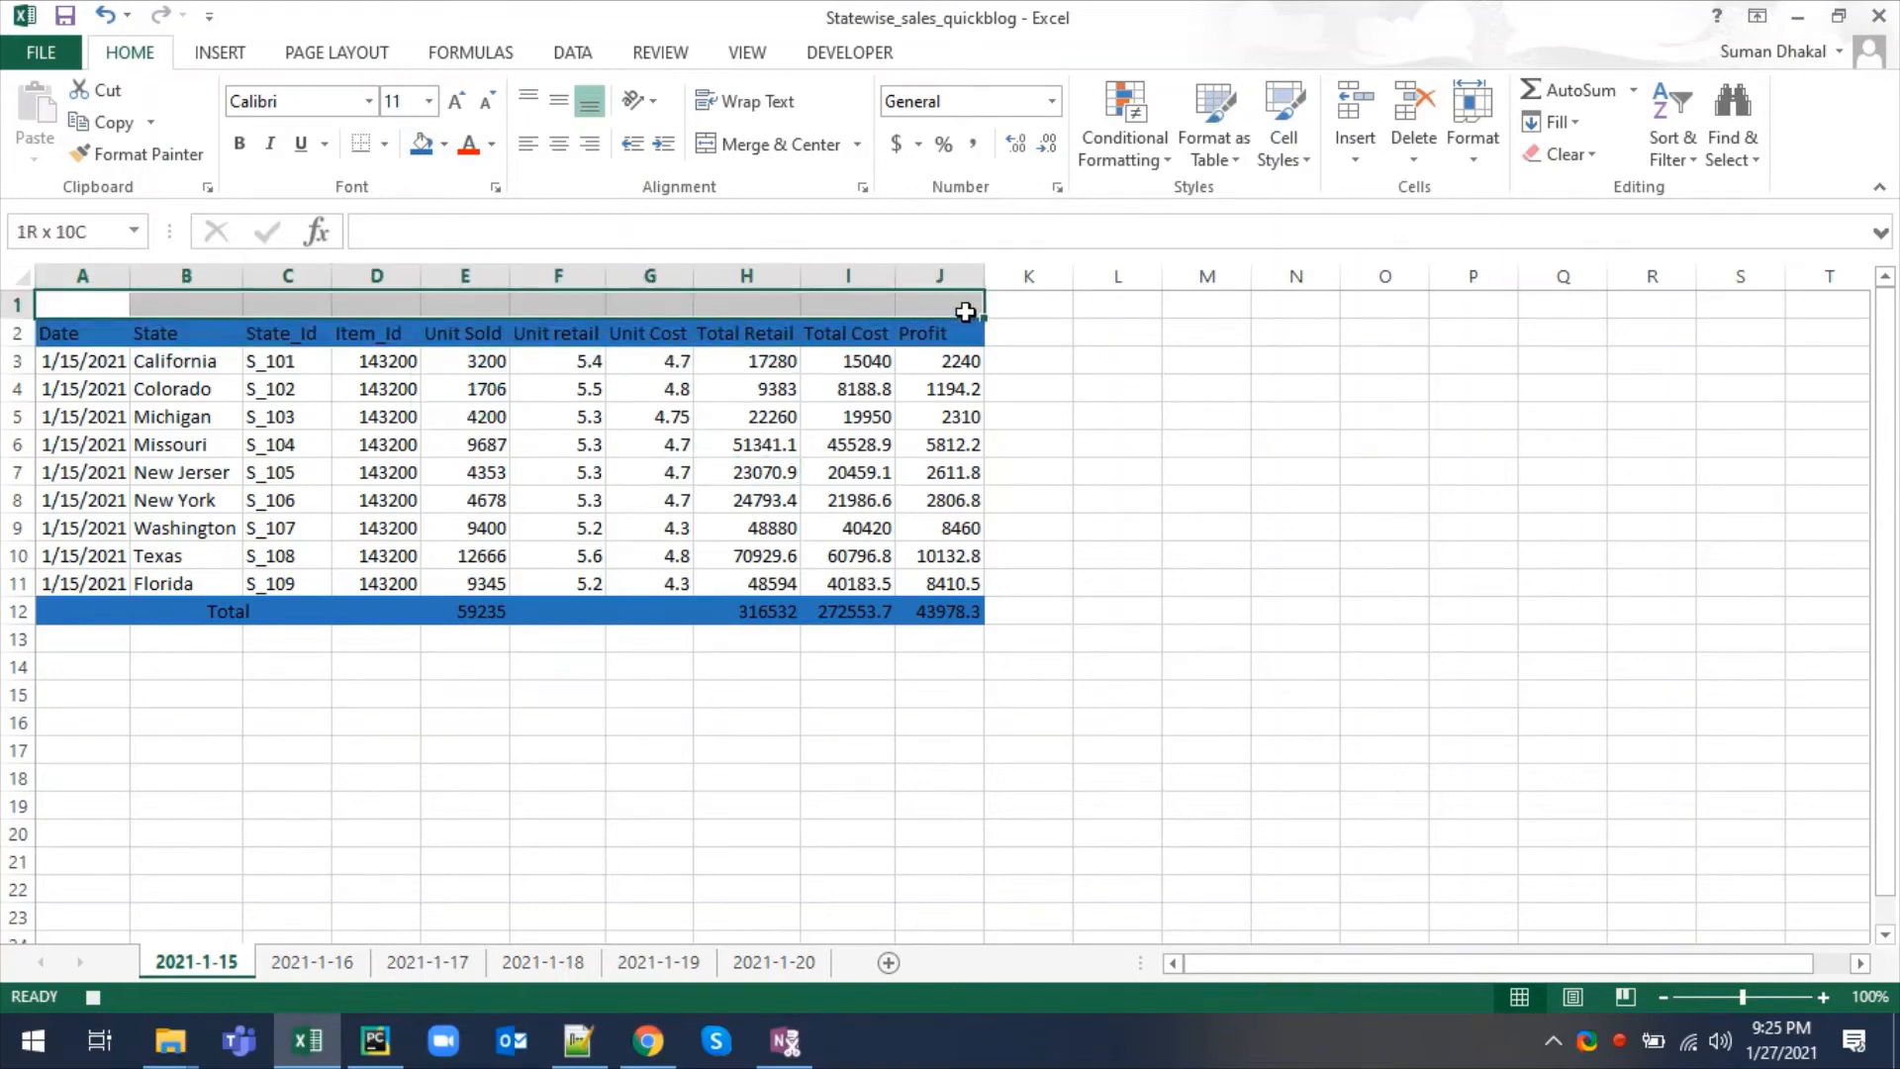
click(767, 145)
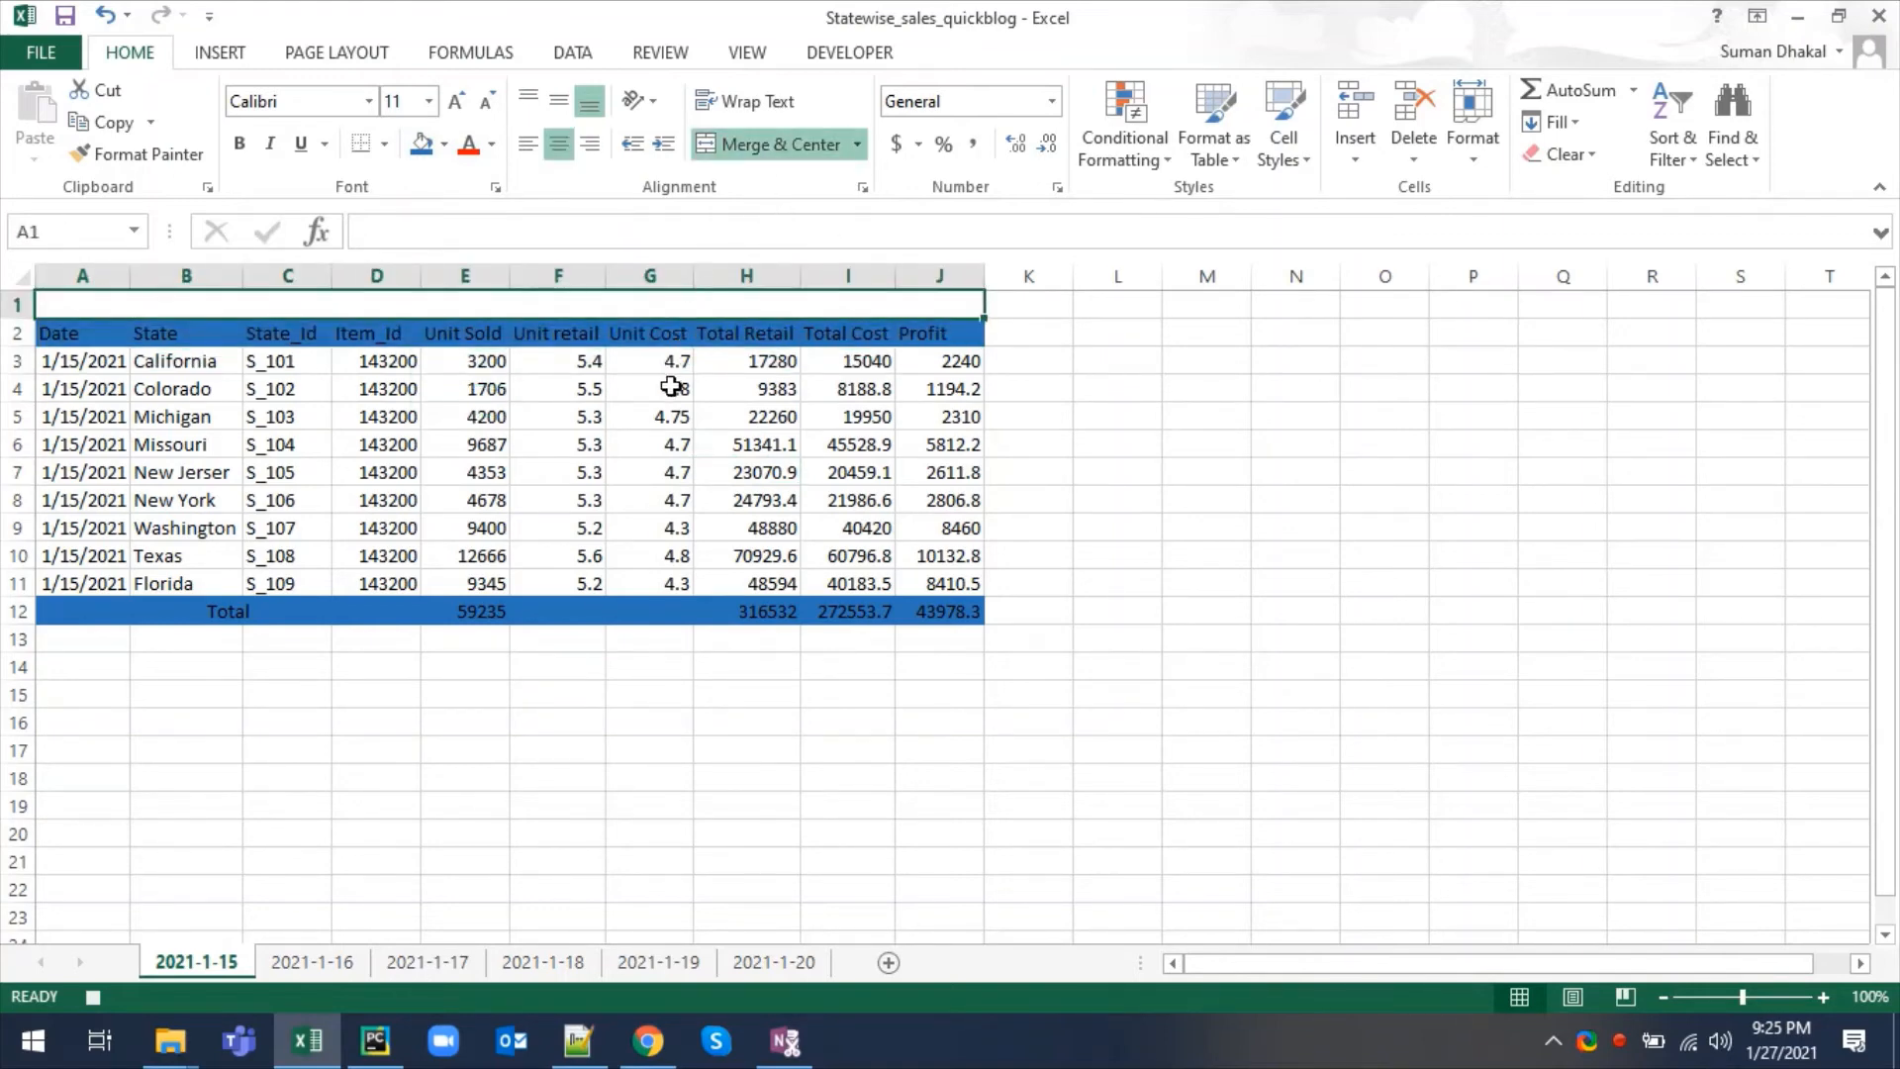
- Enter the title State Wise Daily Sales Report in the merged cell A1
text(St)
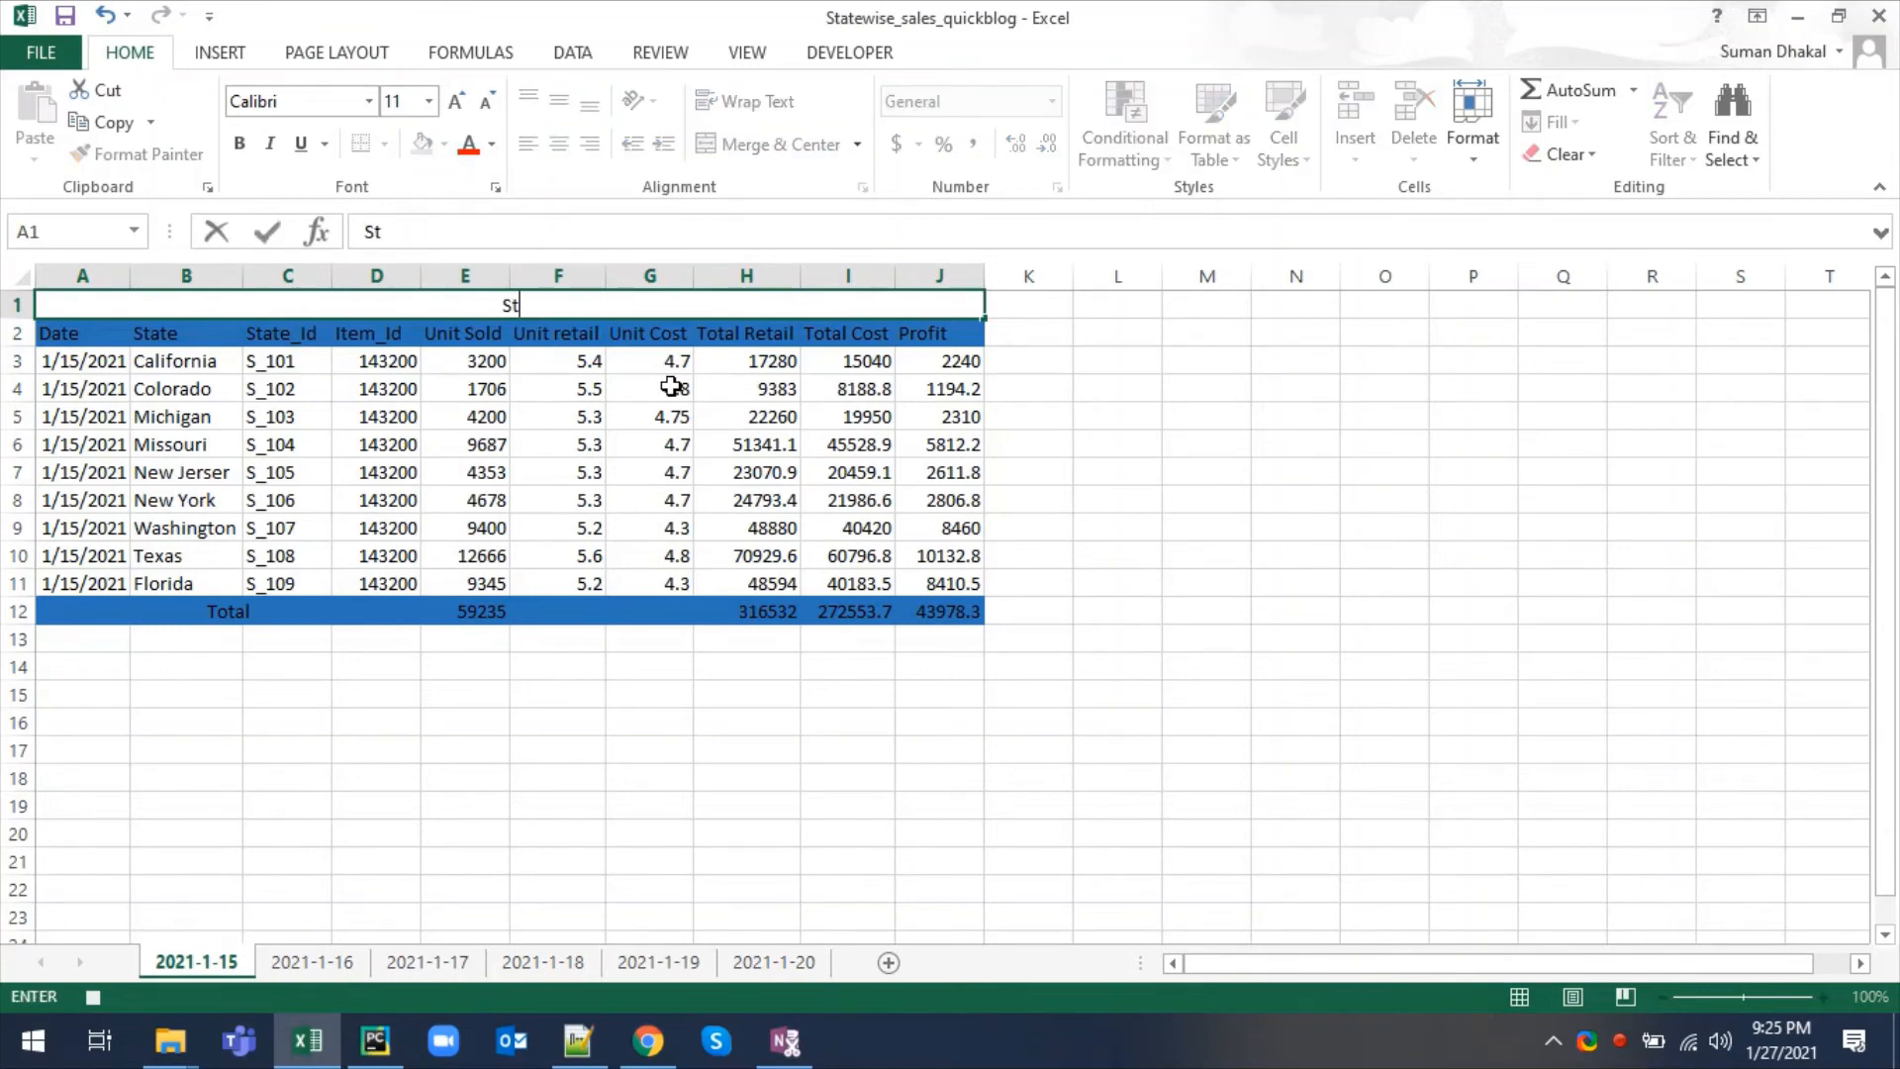
text(ate Wis)
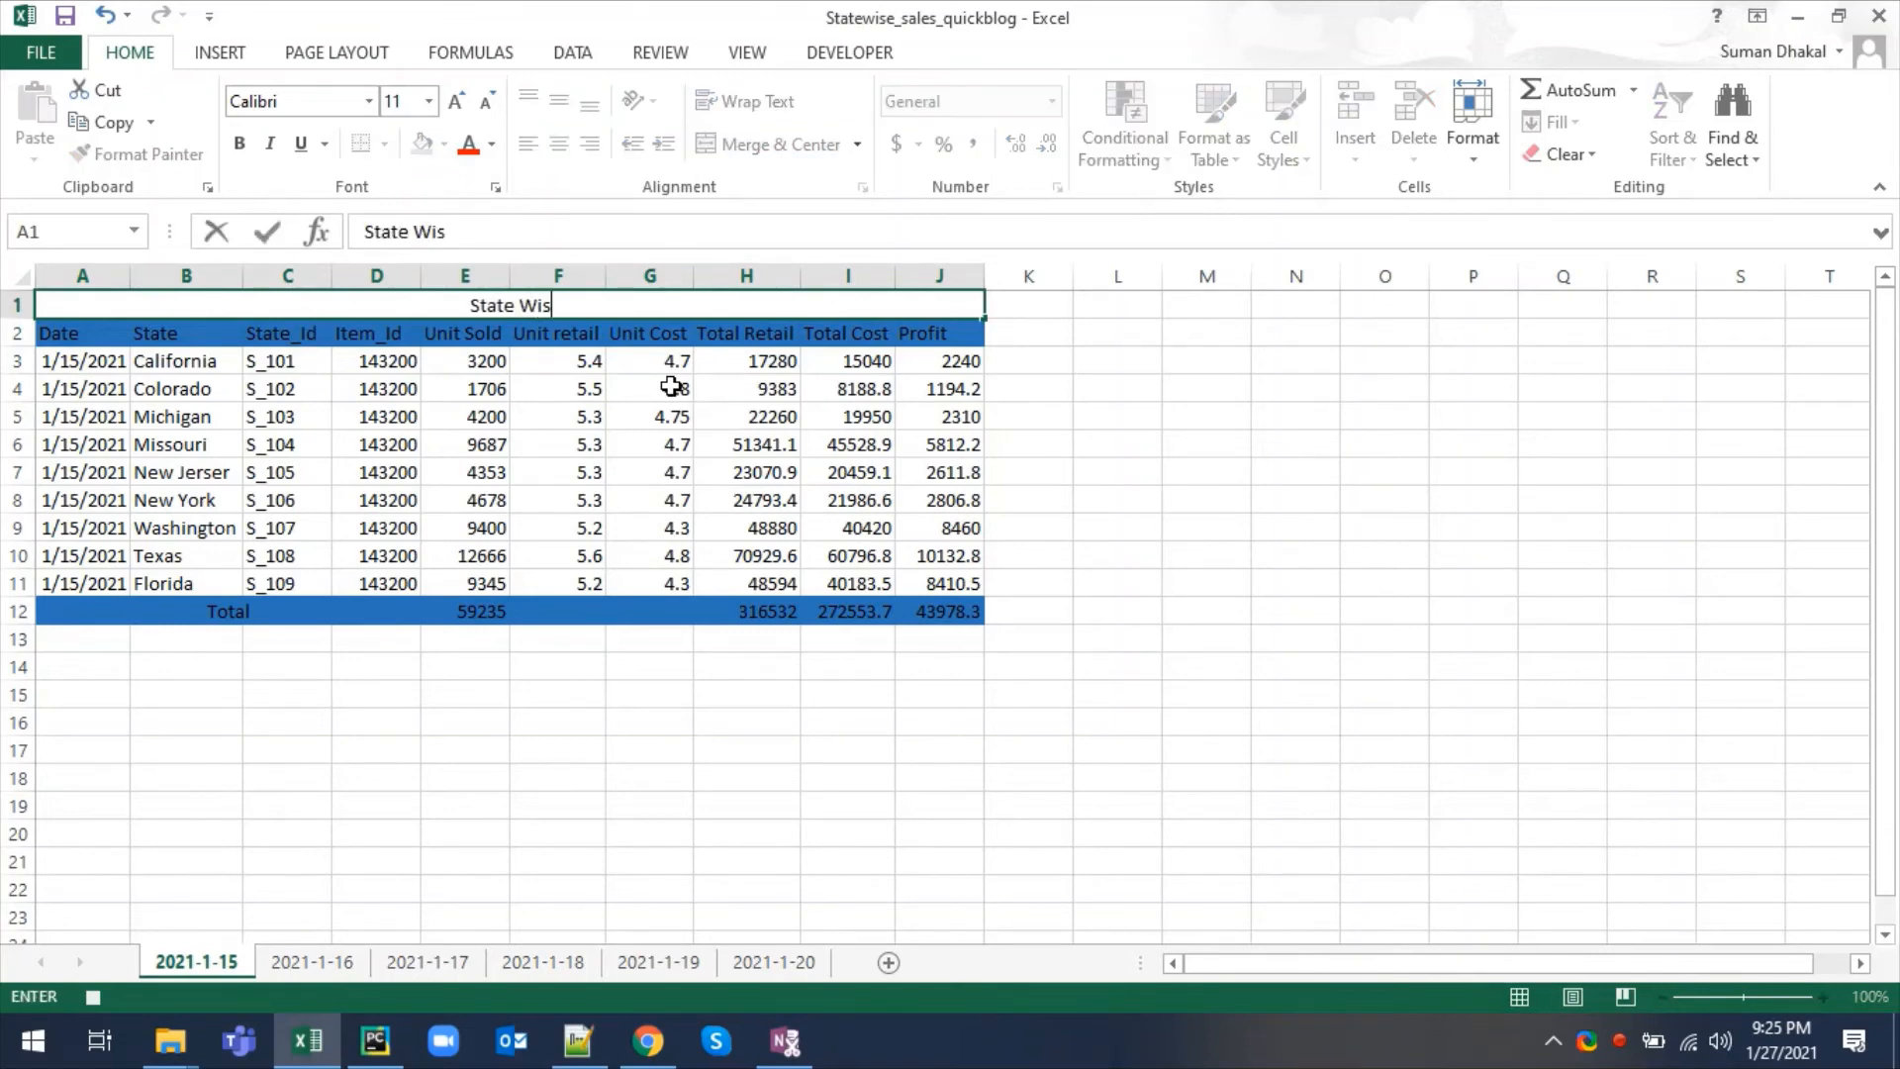
text(e Da)
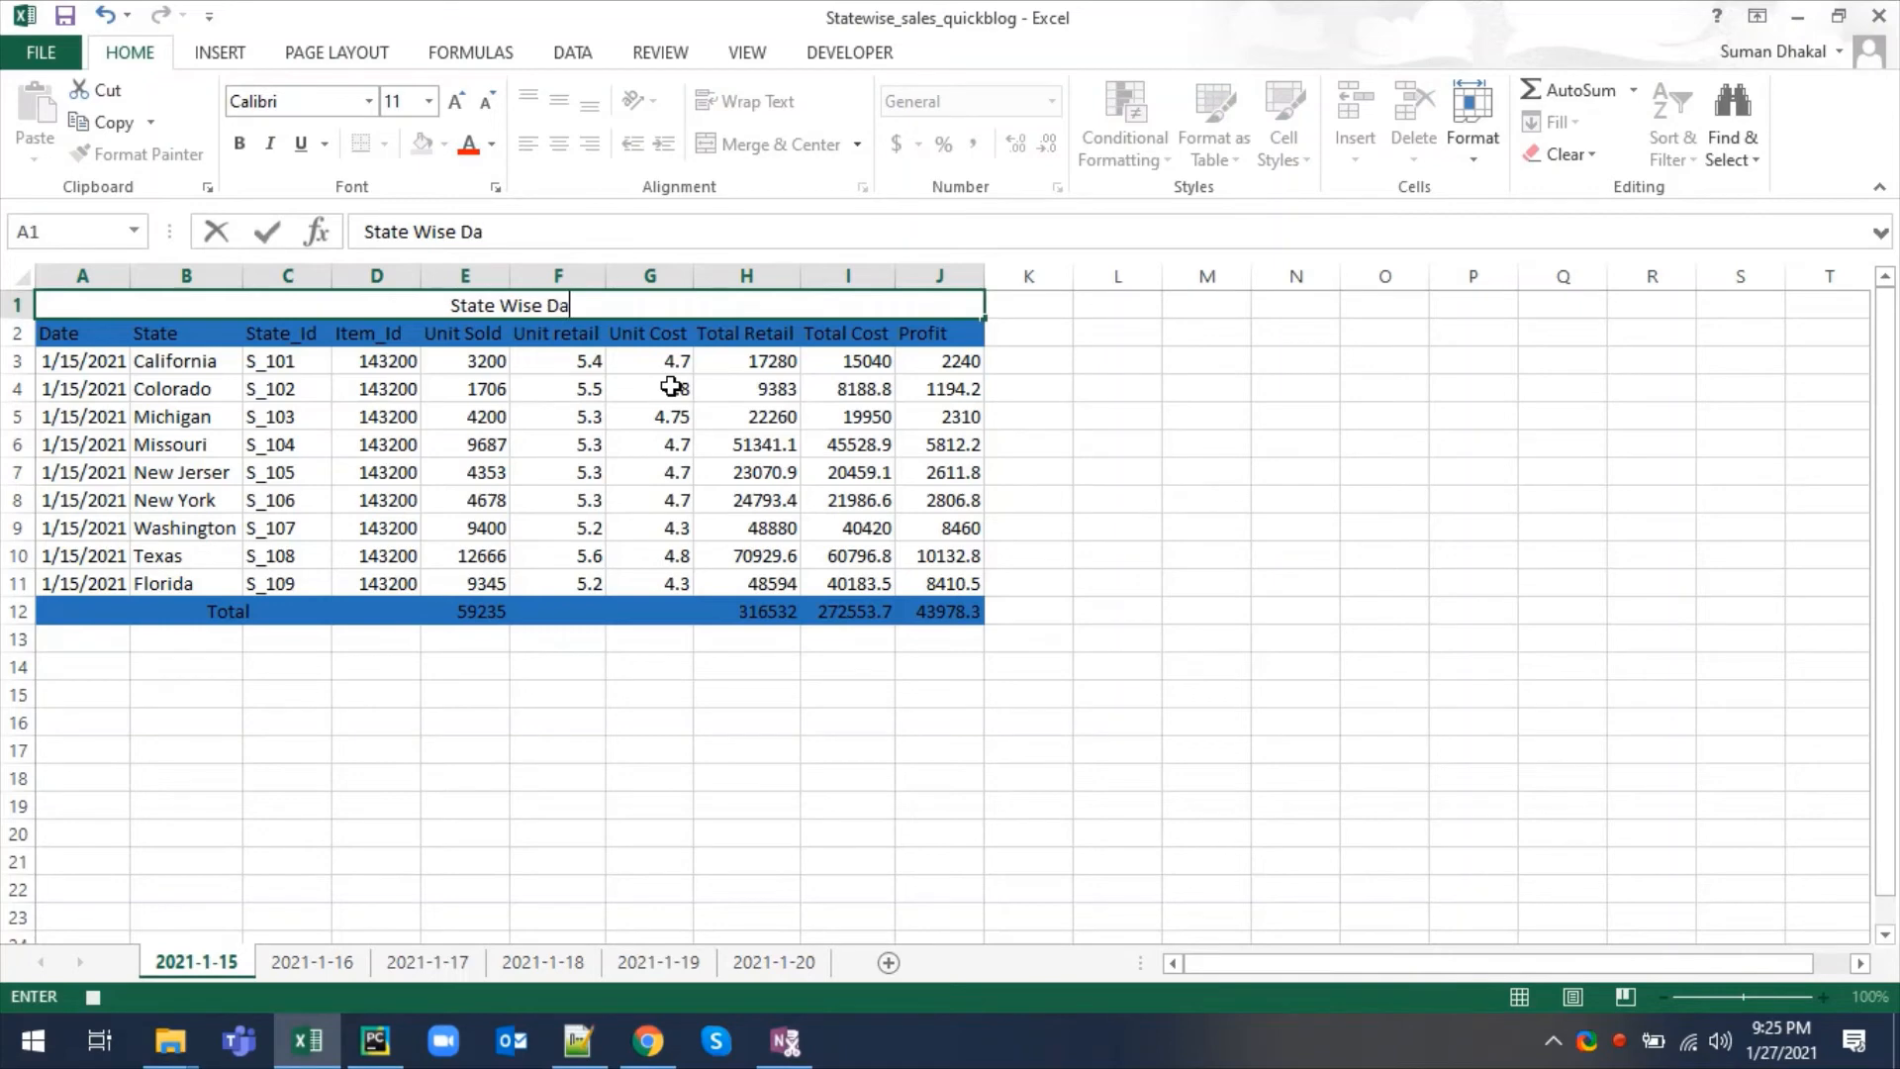
text(ily S)
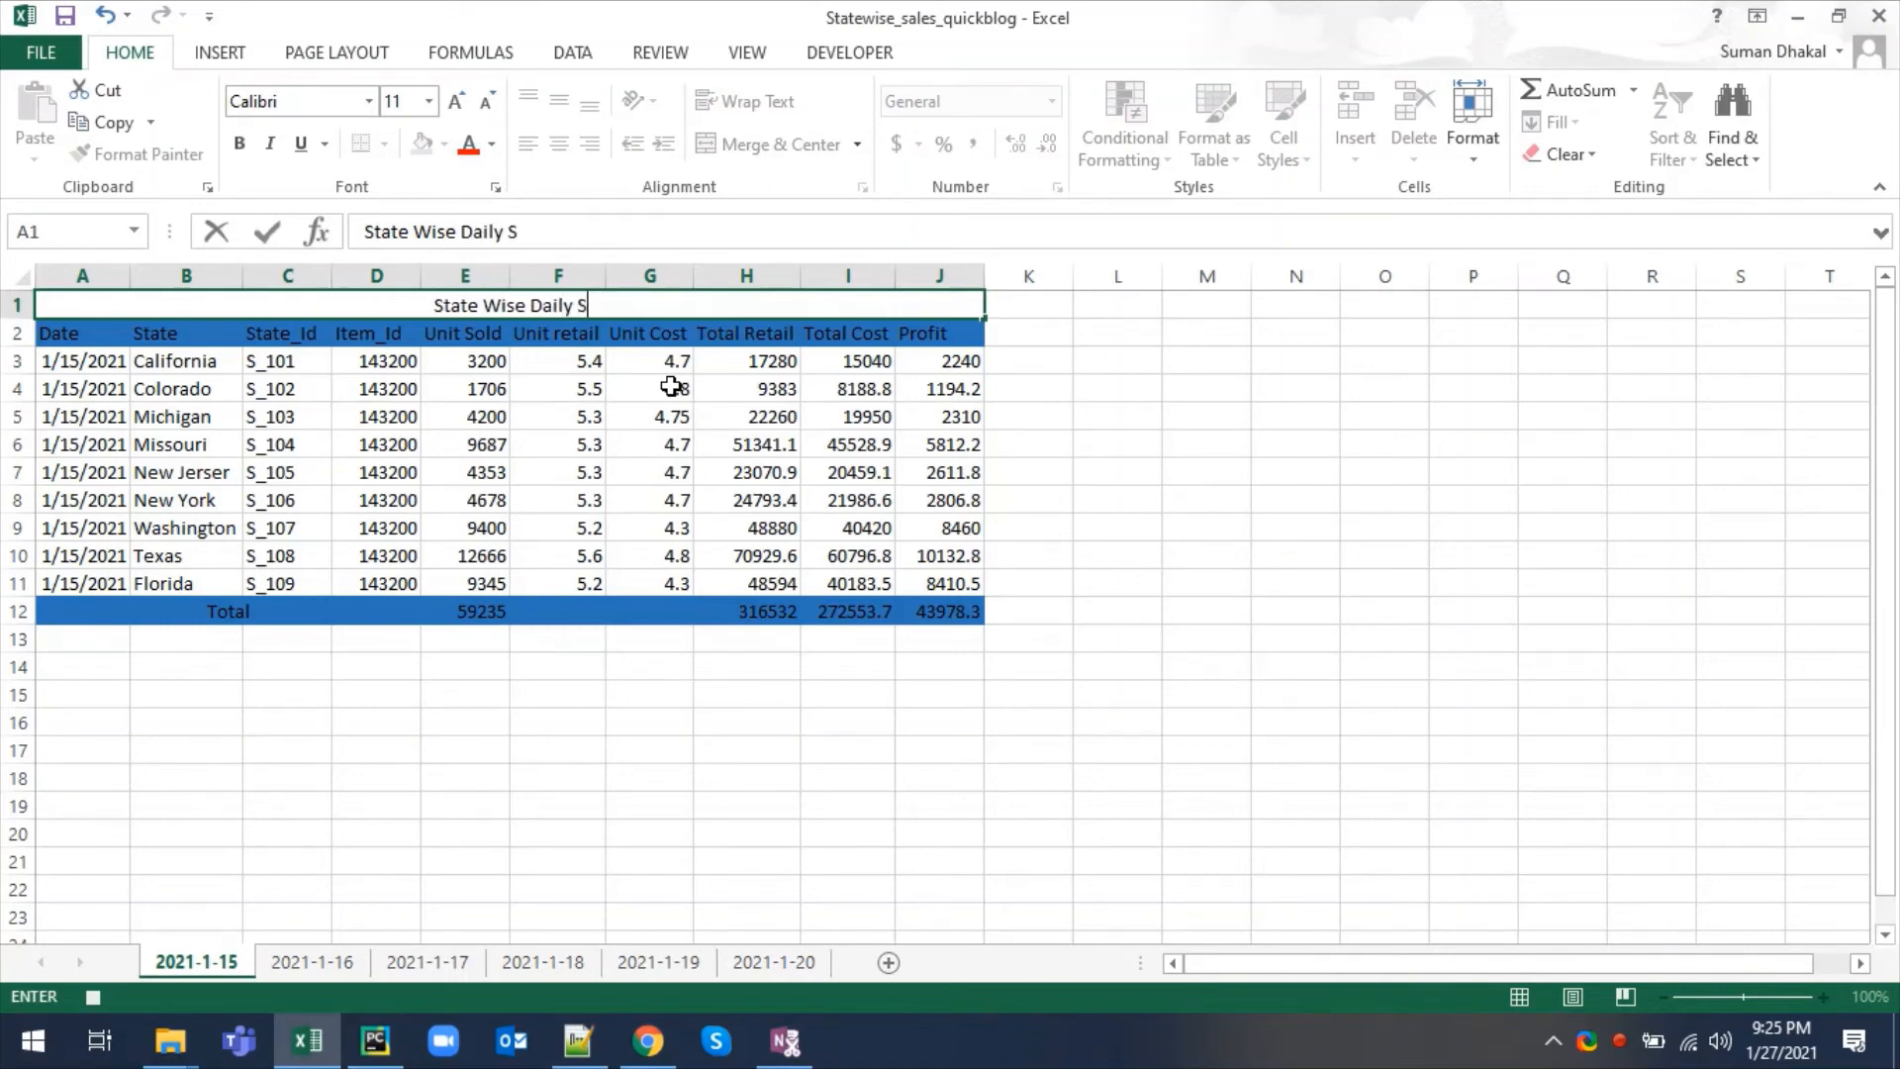
text(ales Report)
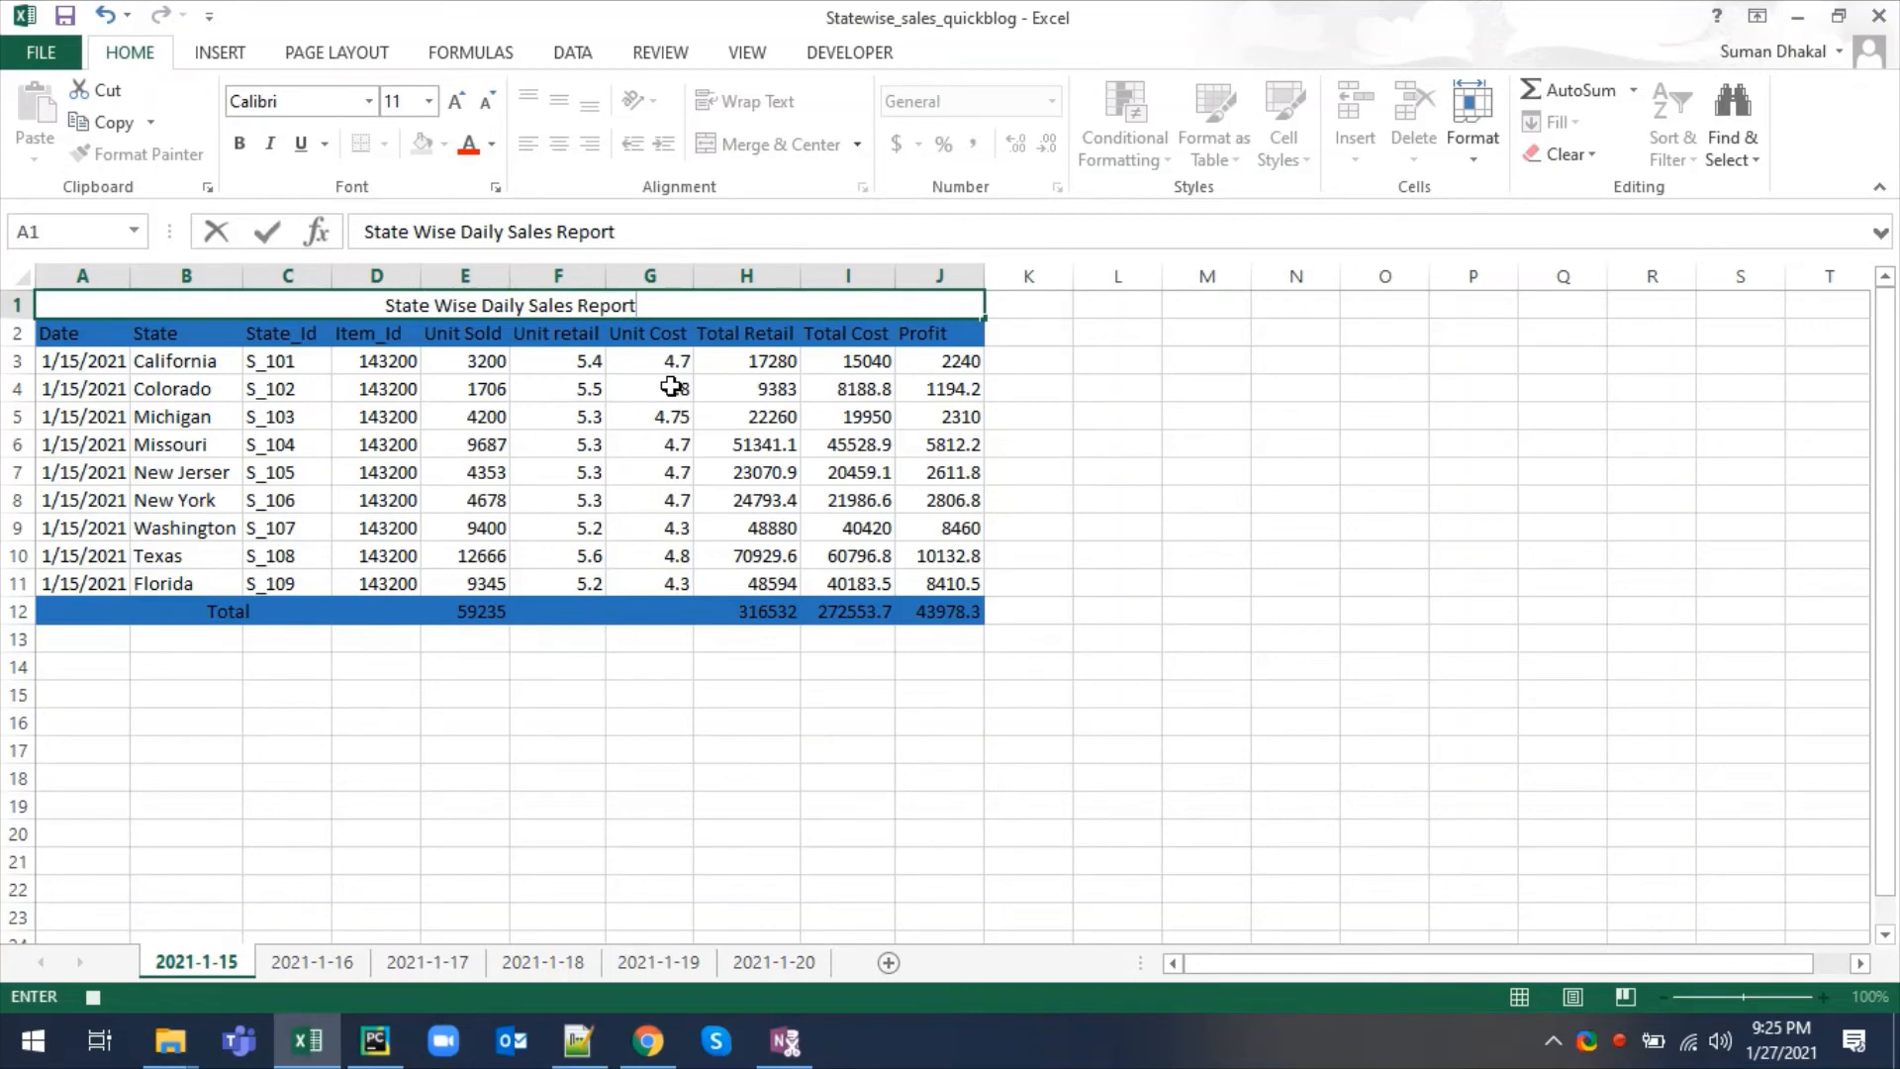
key(Return)
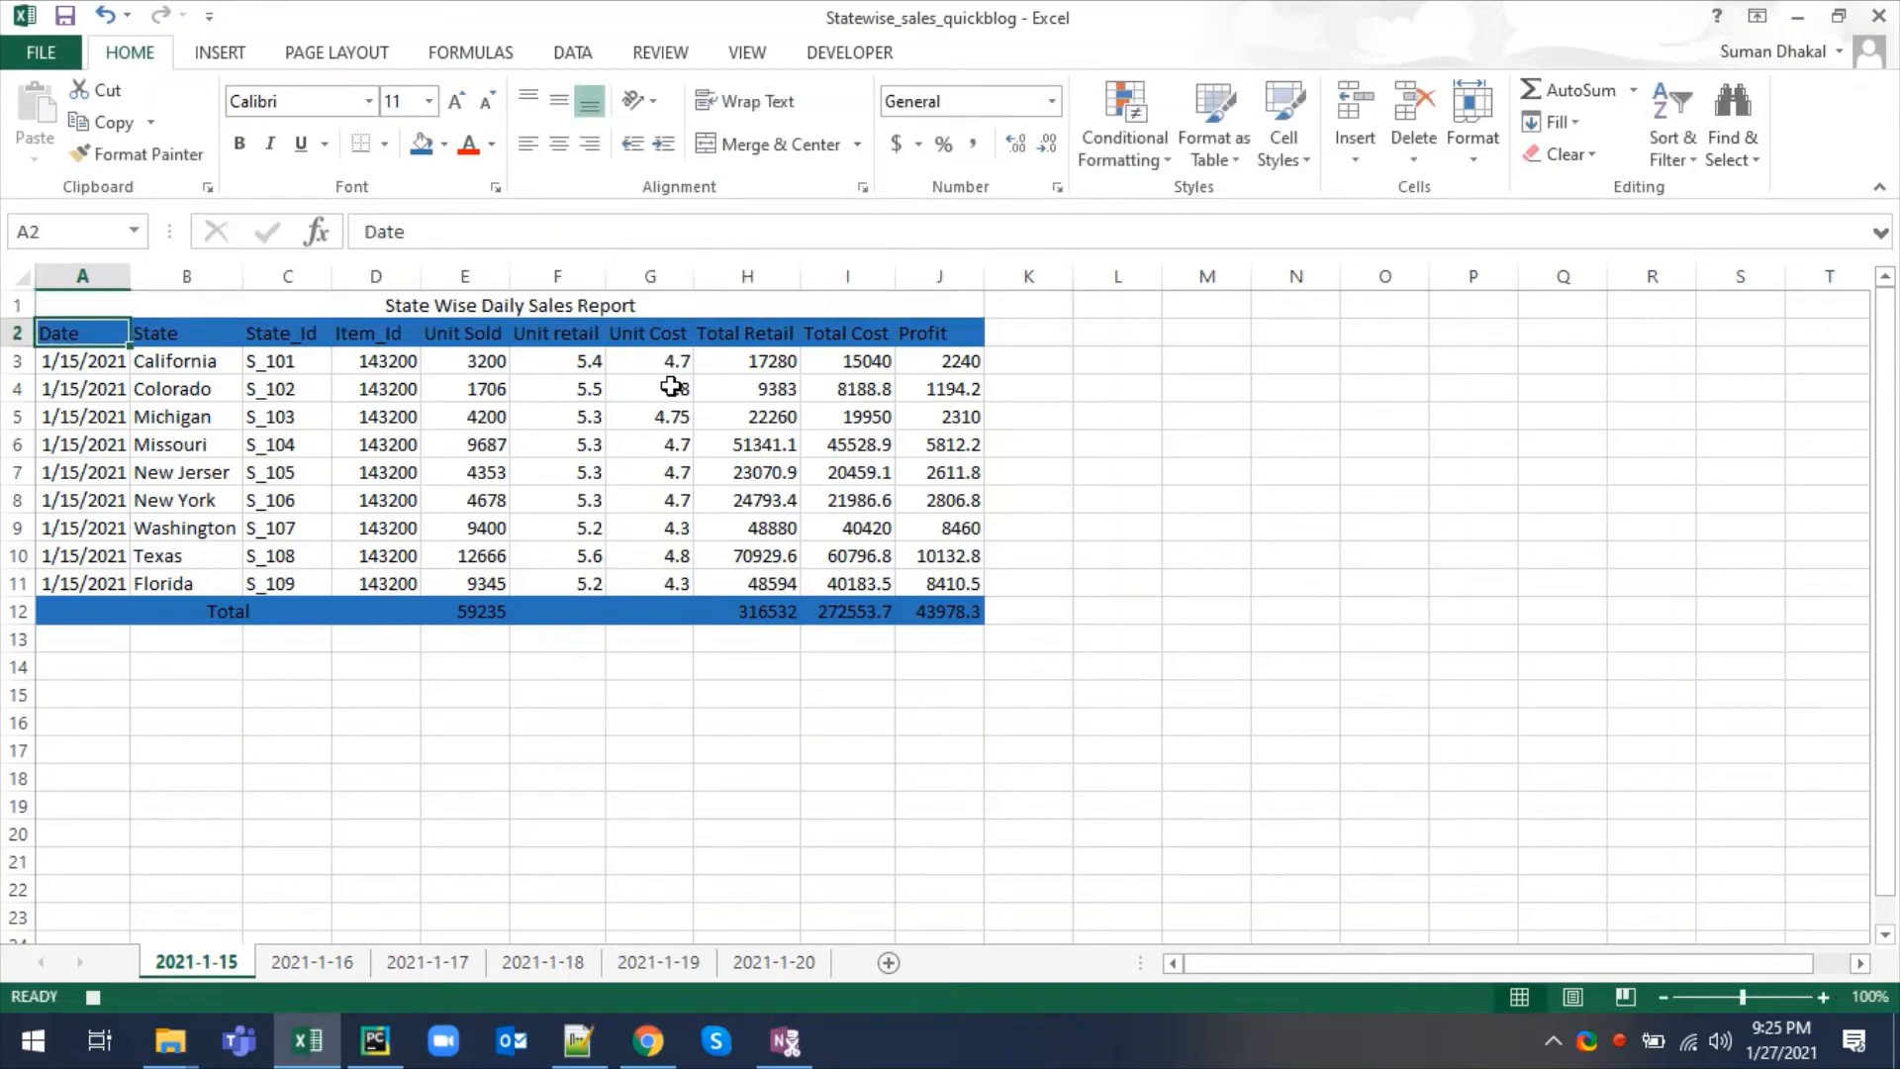
- Fill the merged title cell A1 with the light green standard color and move the selection to H14
click(630, 311)
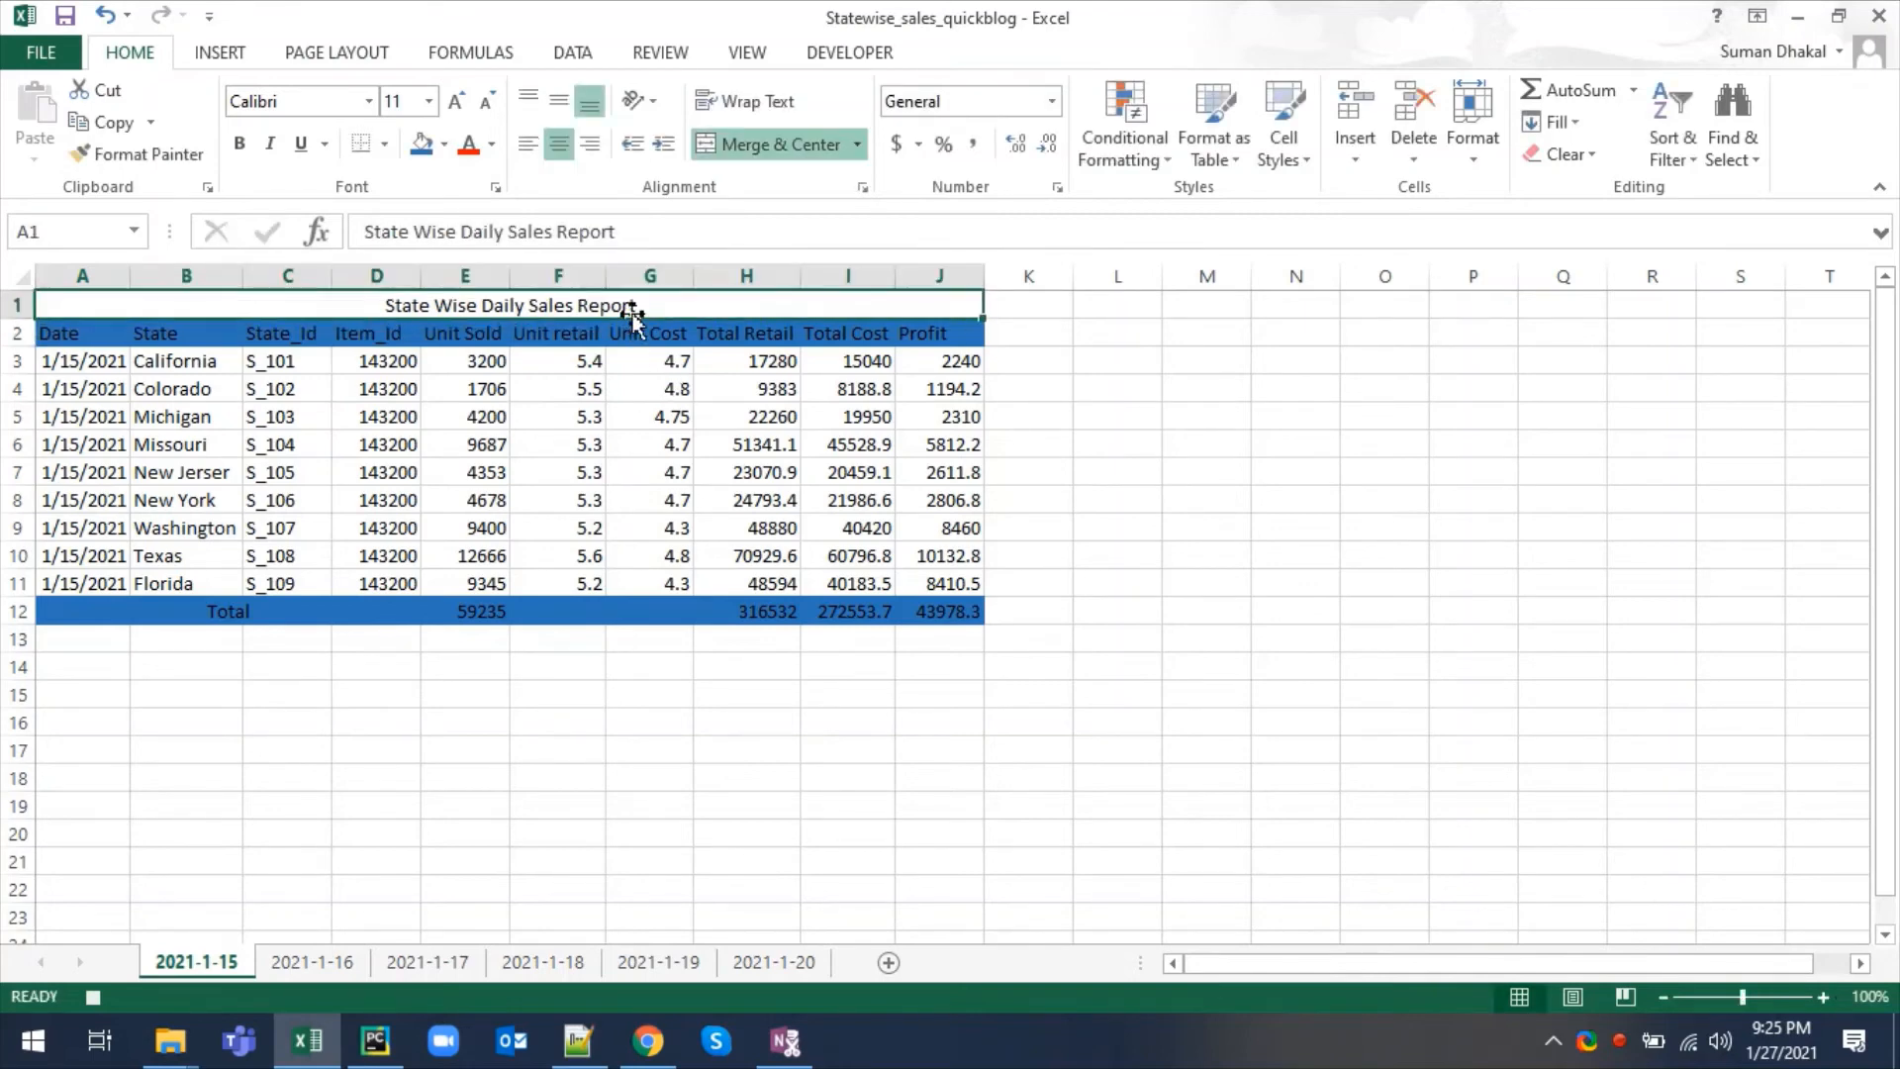
click(444, 144)
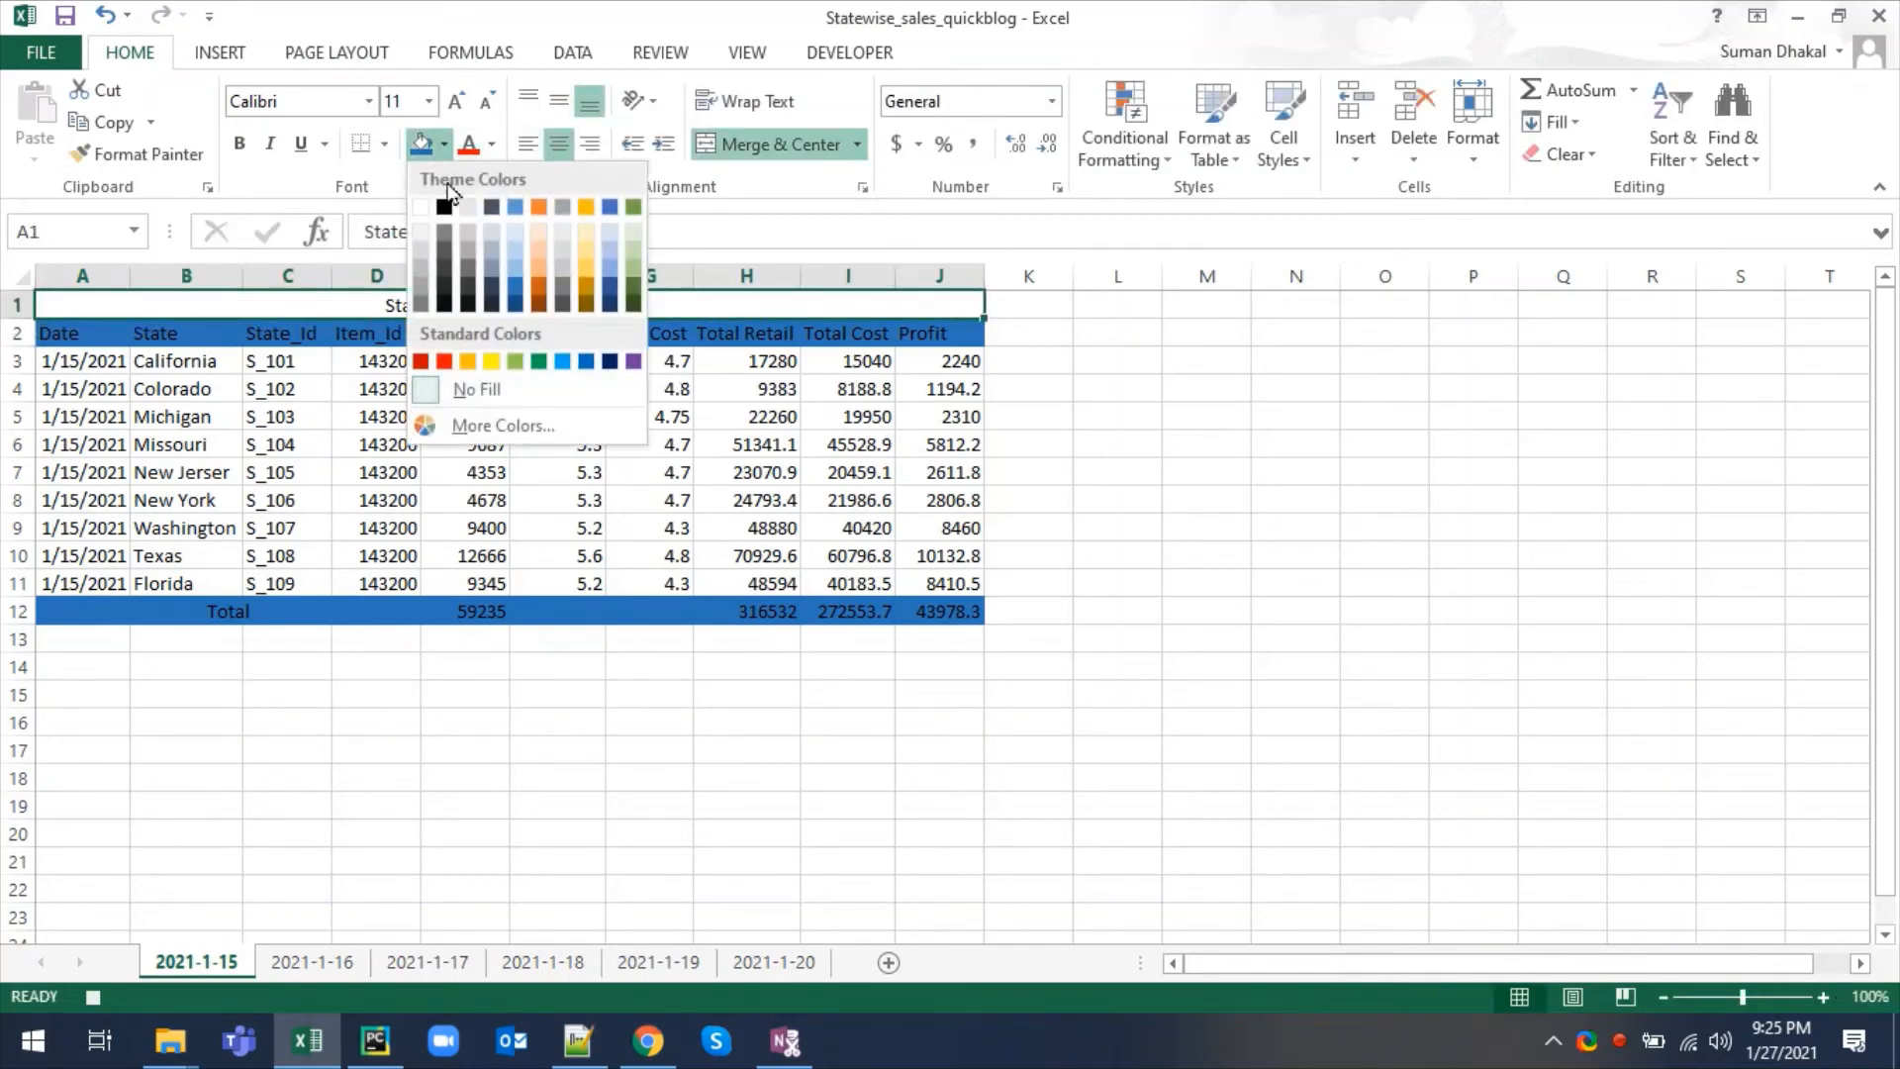
click(515, 361)
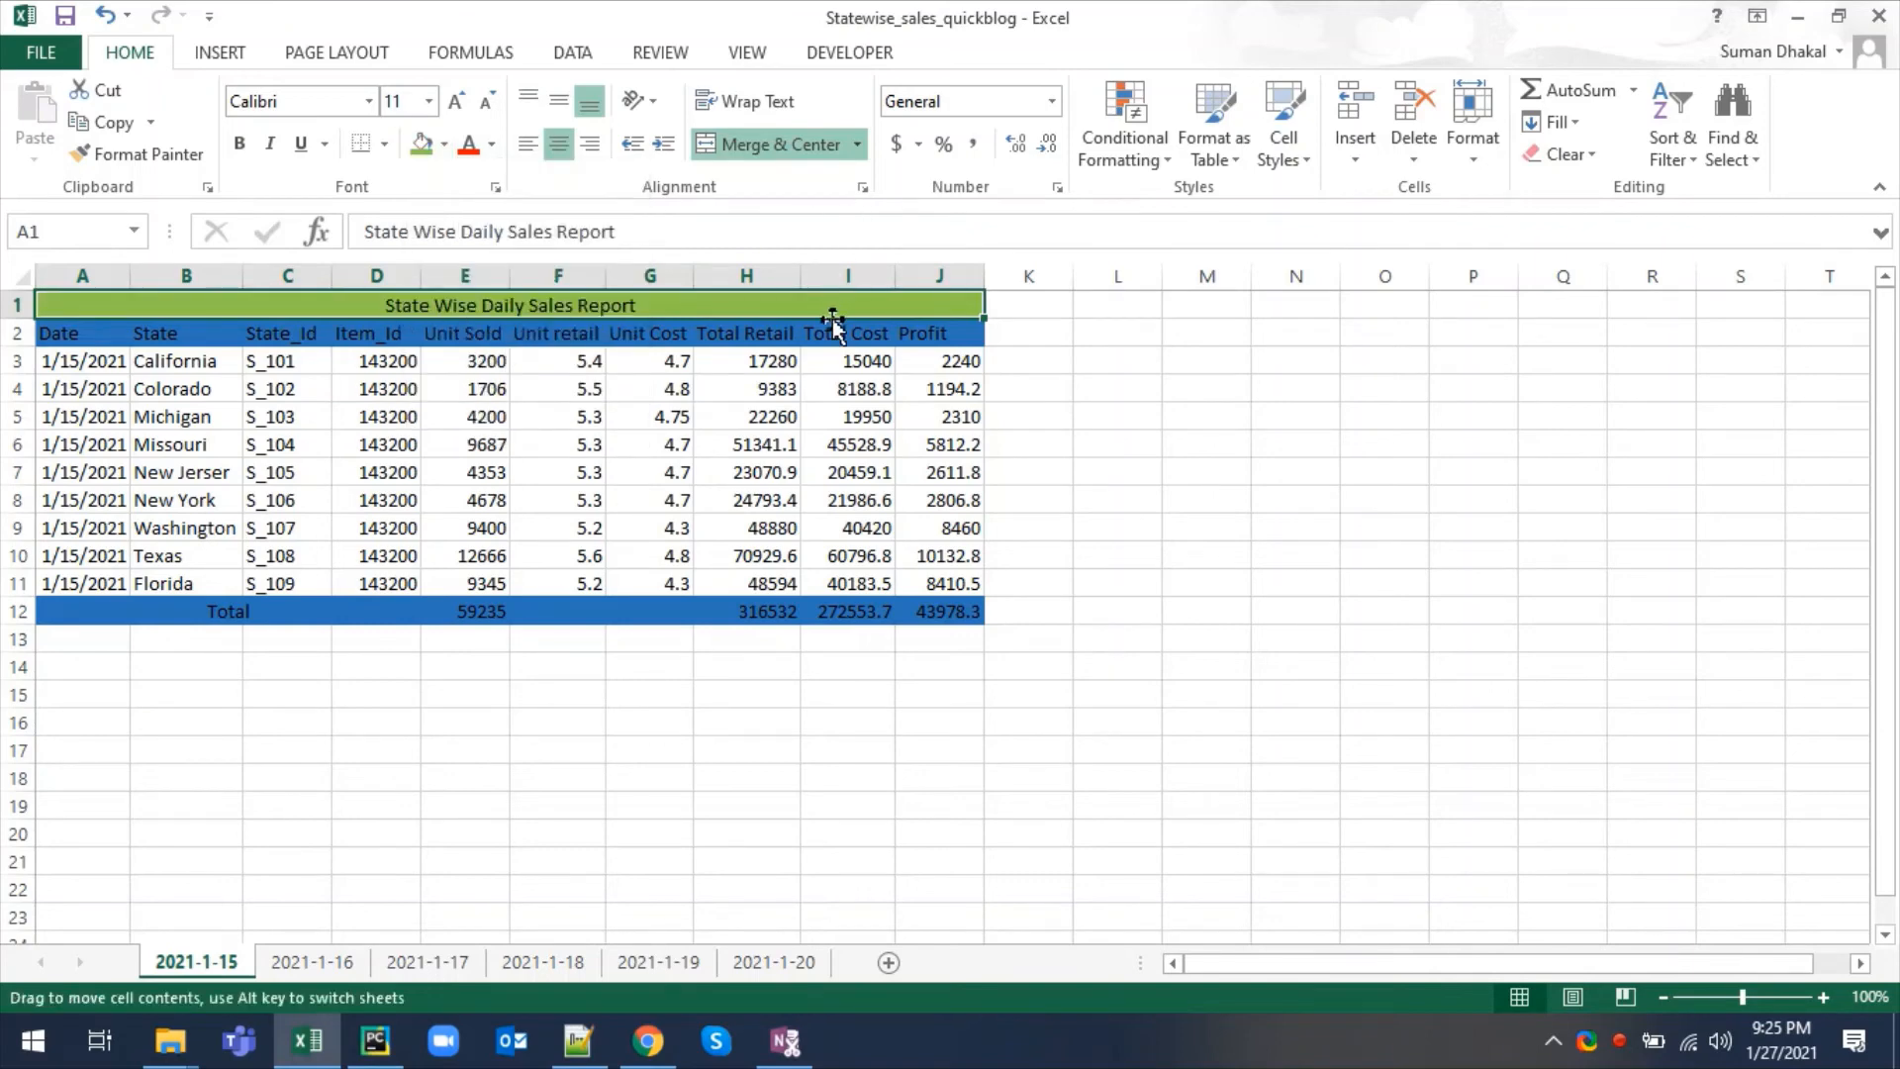
click(727, 665)
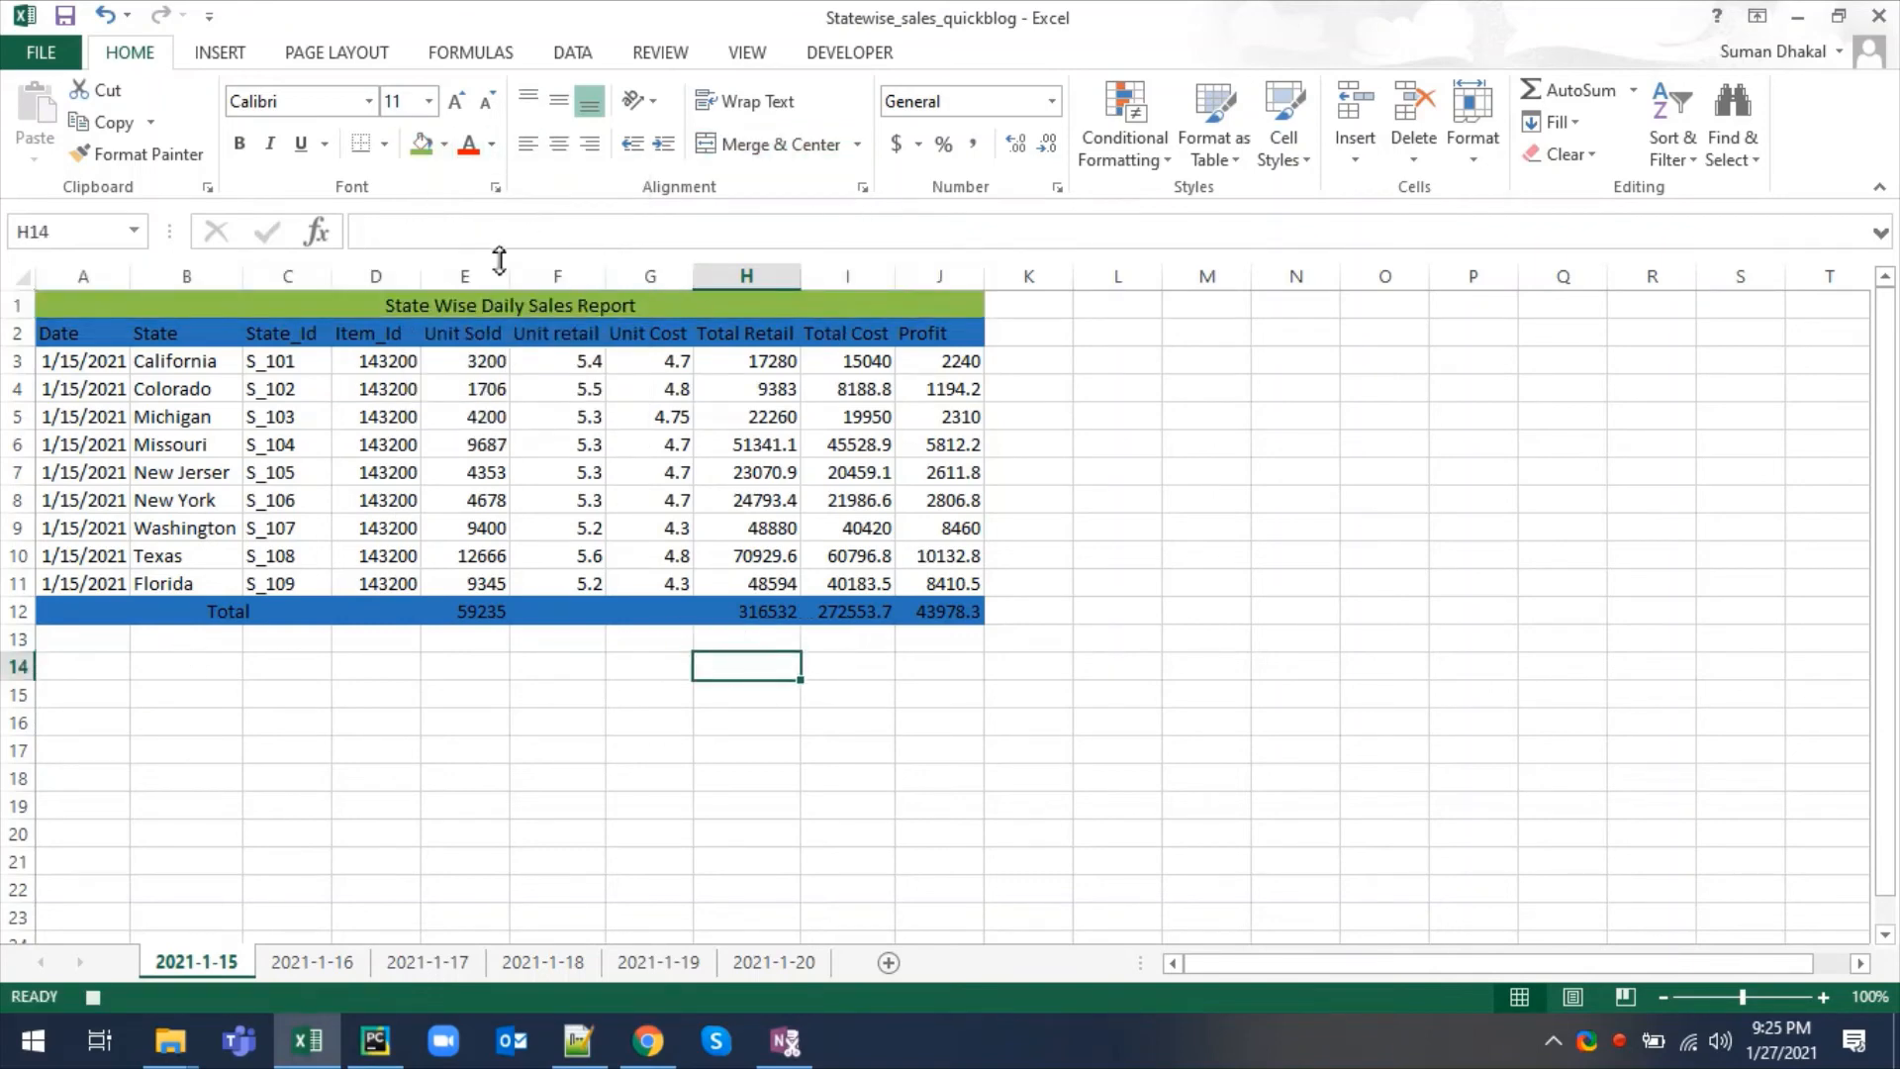
- Stop recording the macro
click(818, 61)
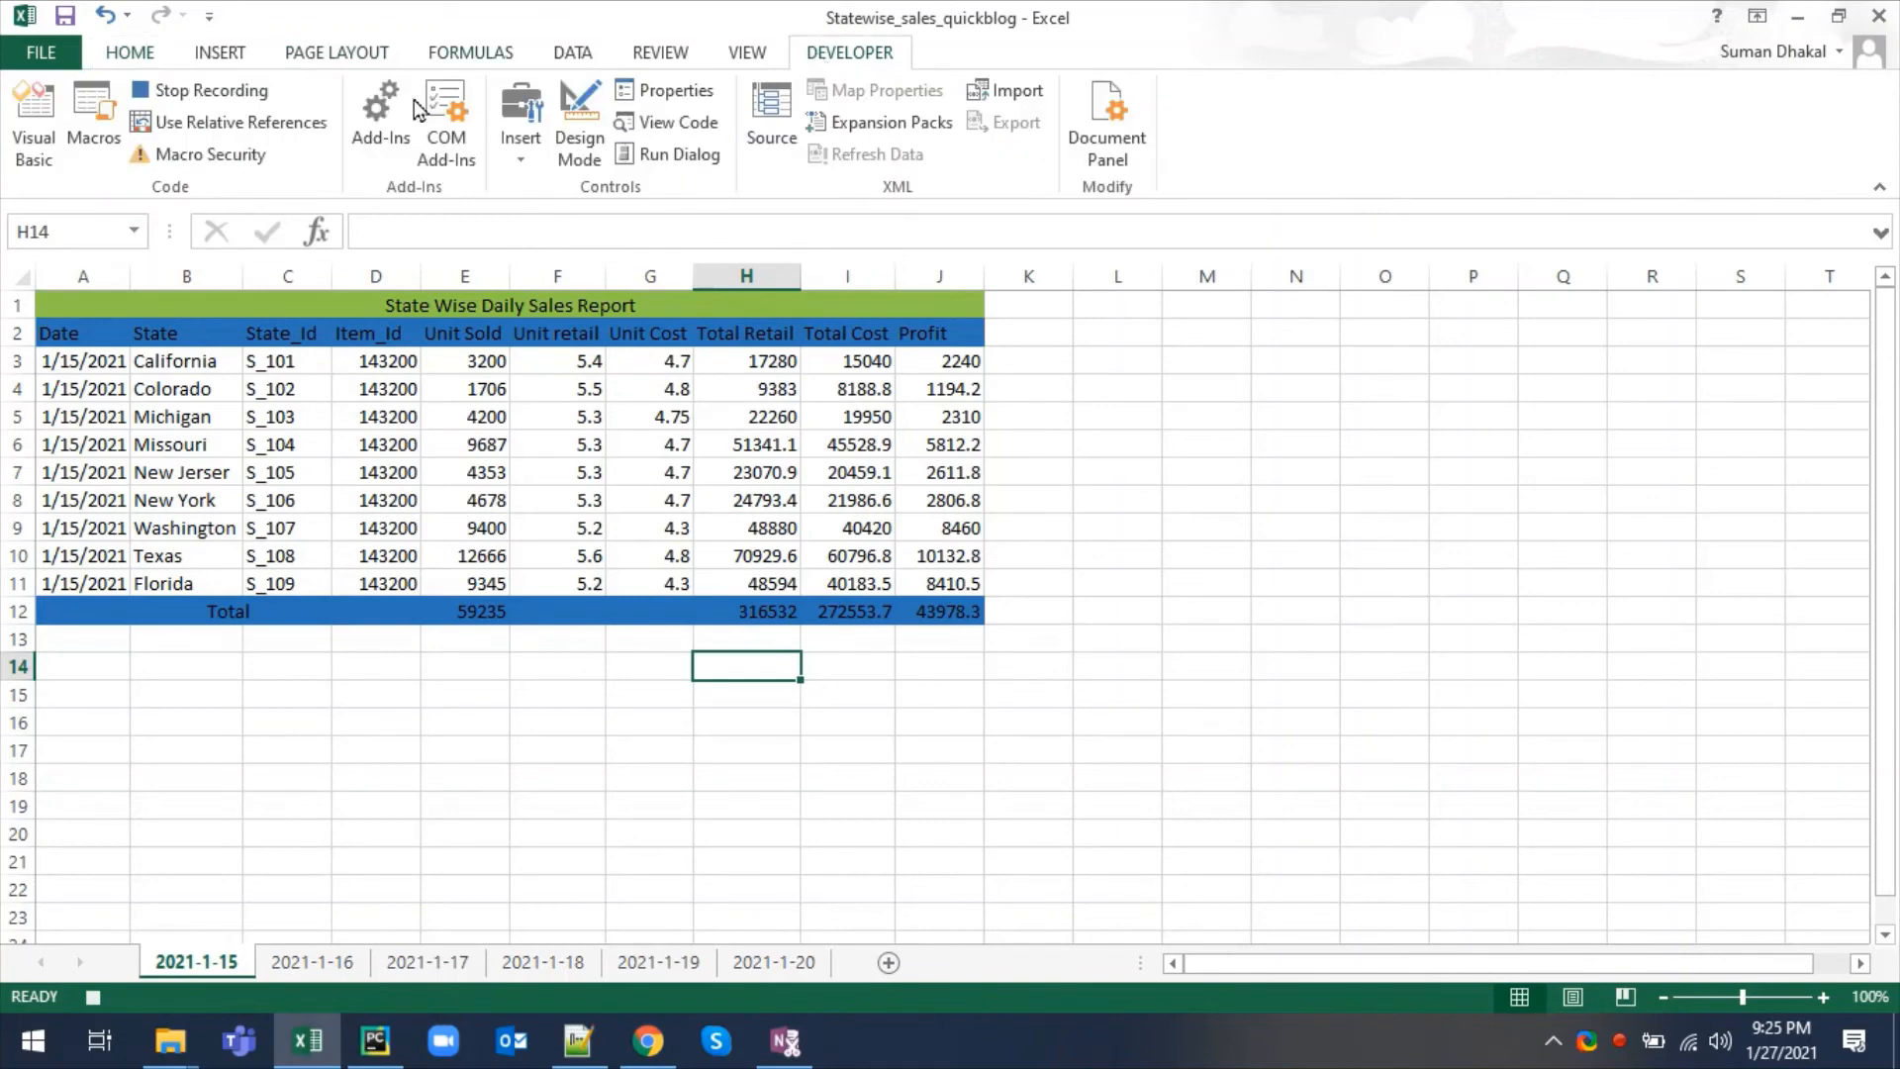
click(253, 97)
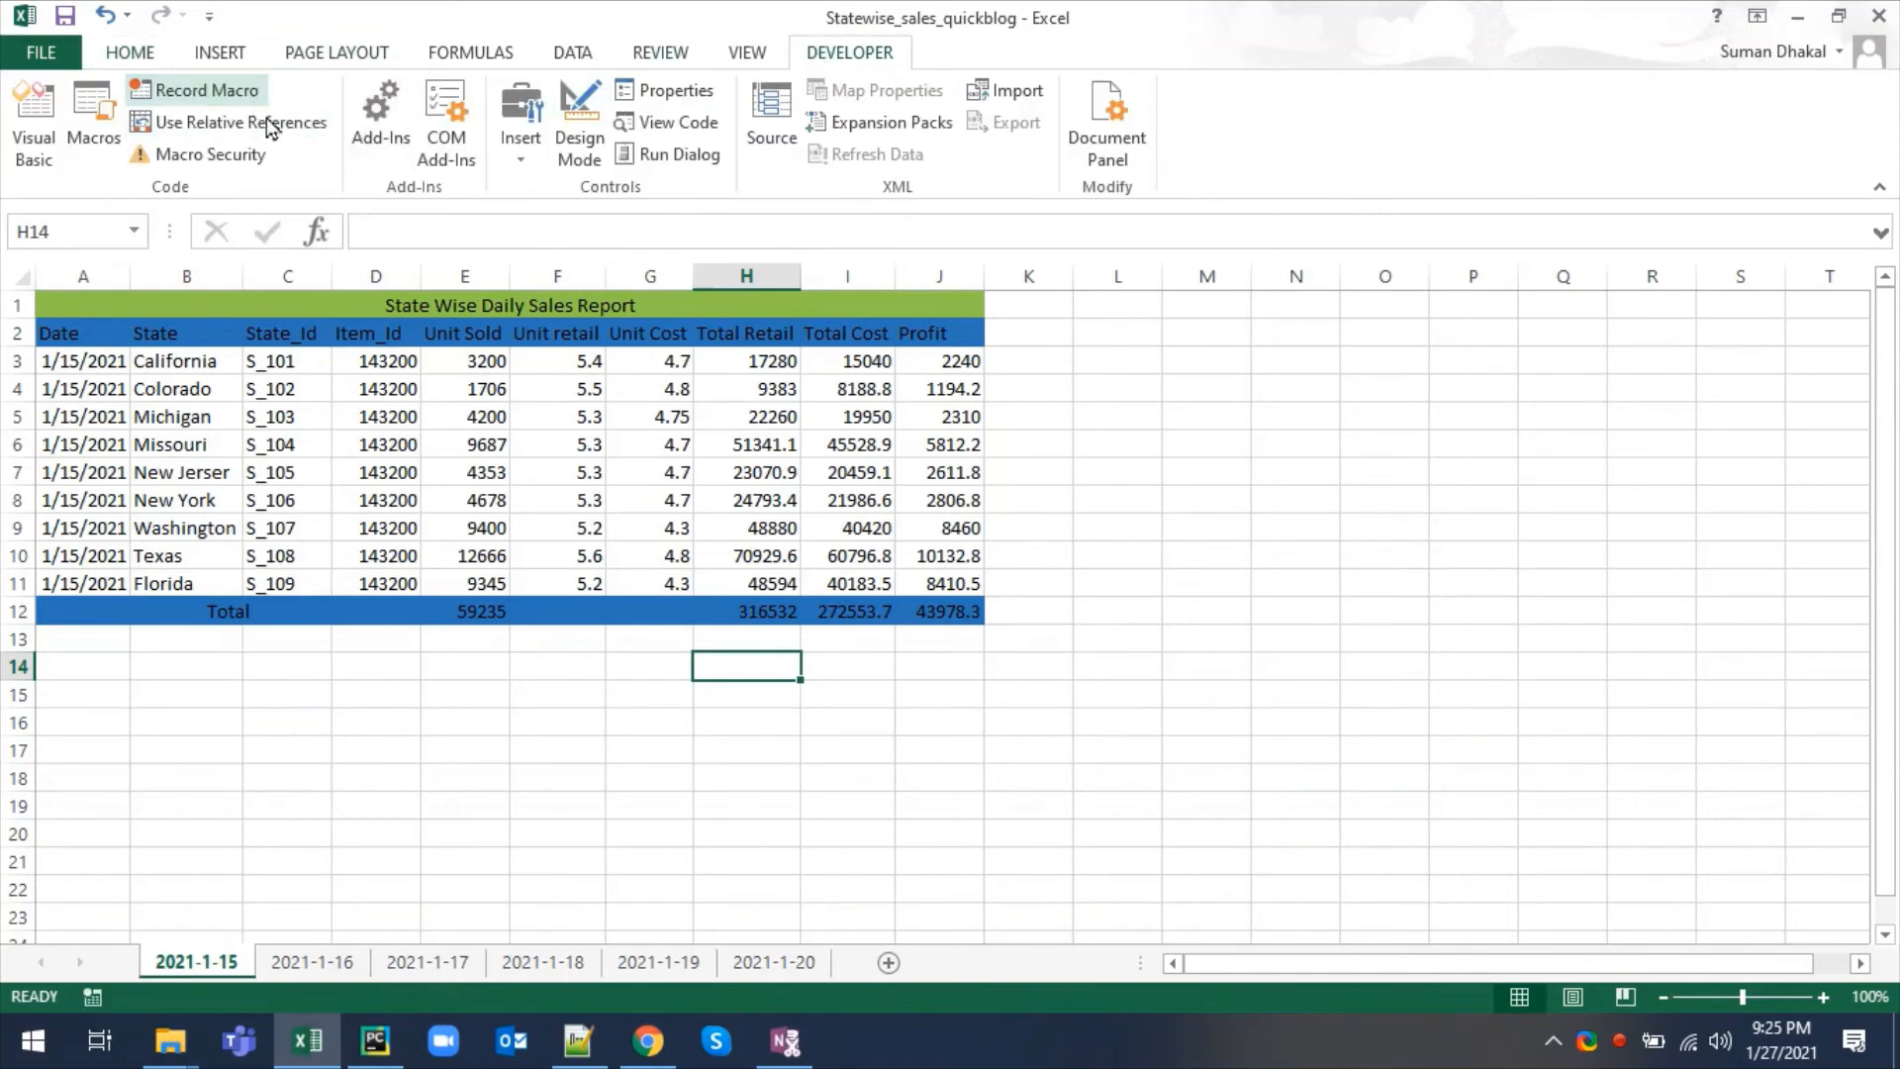
click(878, 813)
- Look through the unprocessed daily sheets from 2021-1-16 to 2021-1-20
click(368, 974)
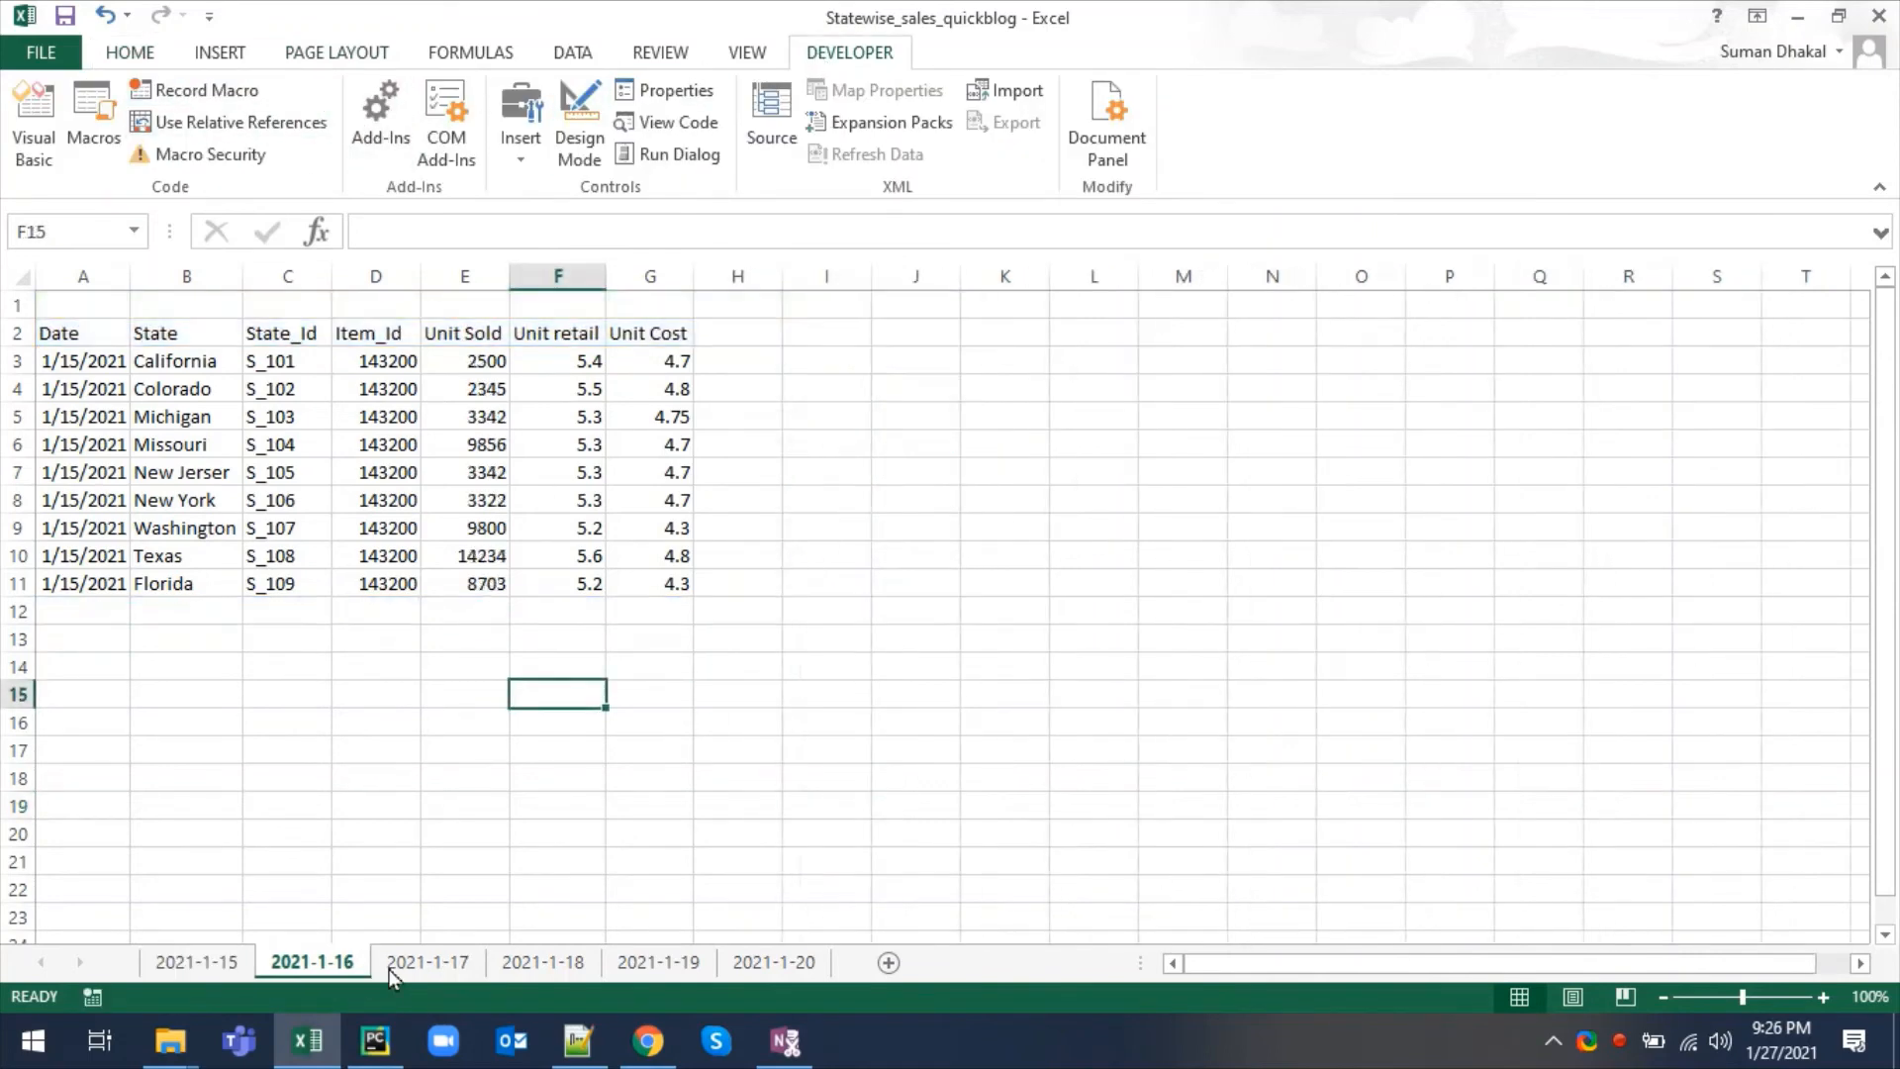
click(435, 965)
click(539, 966)
click(648, 960)
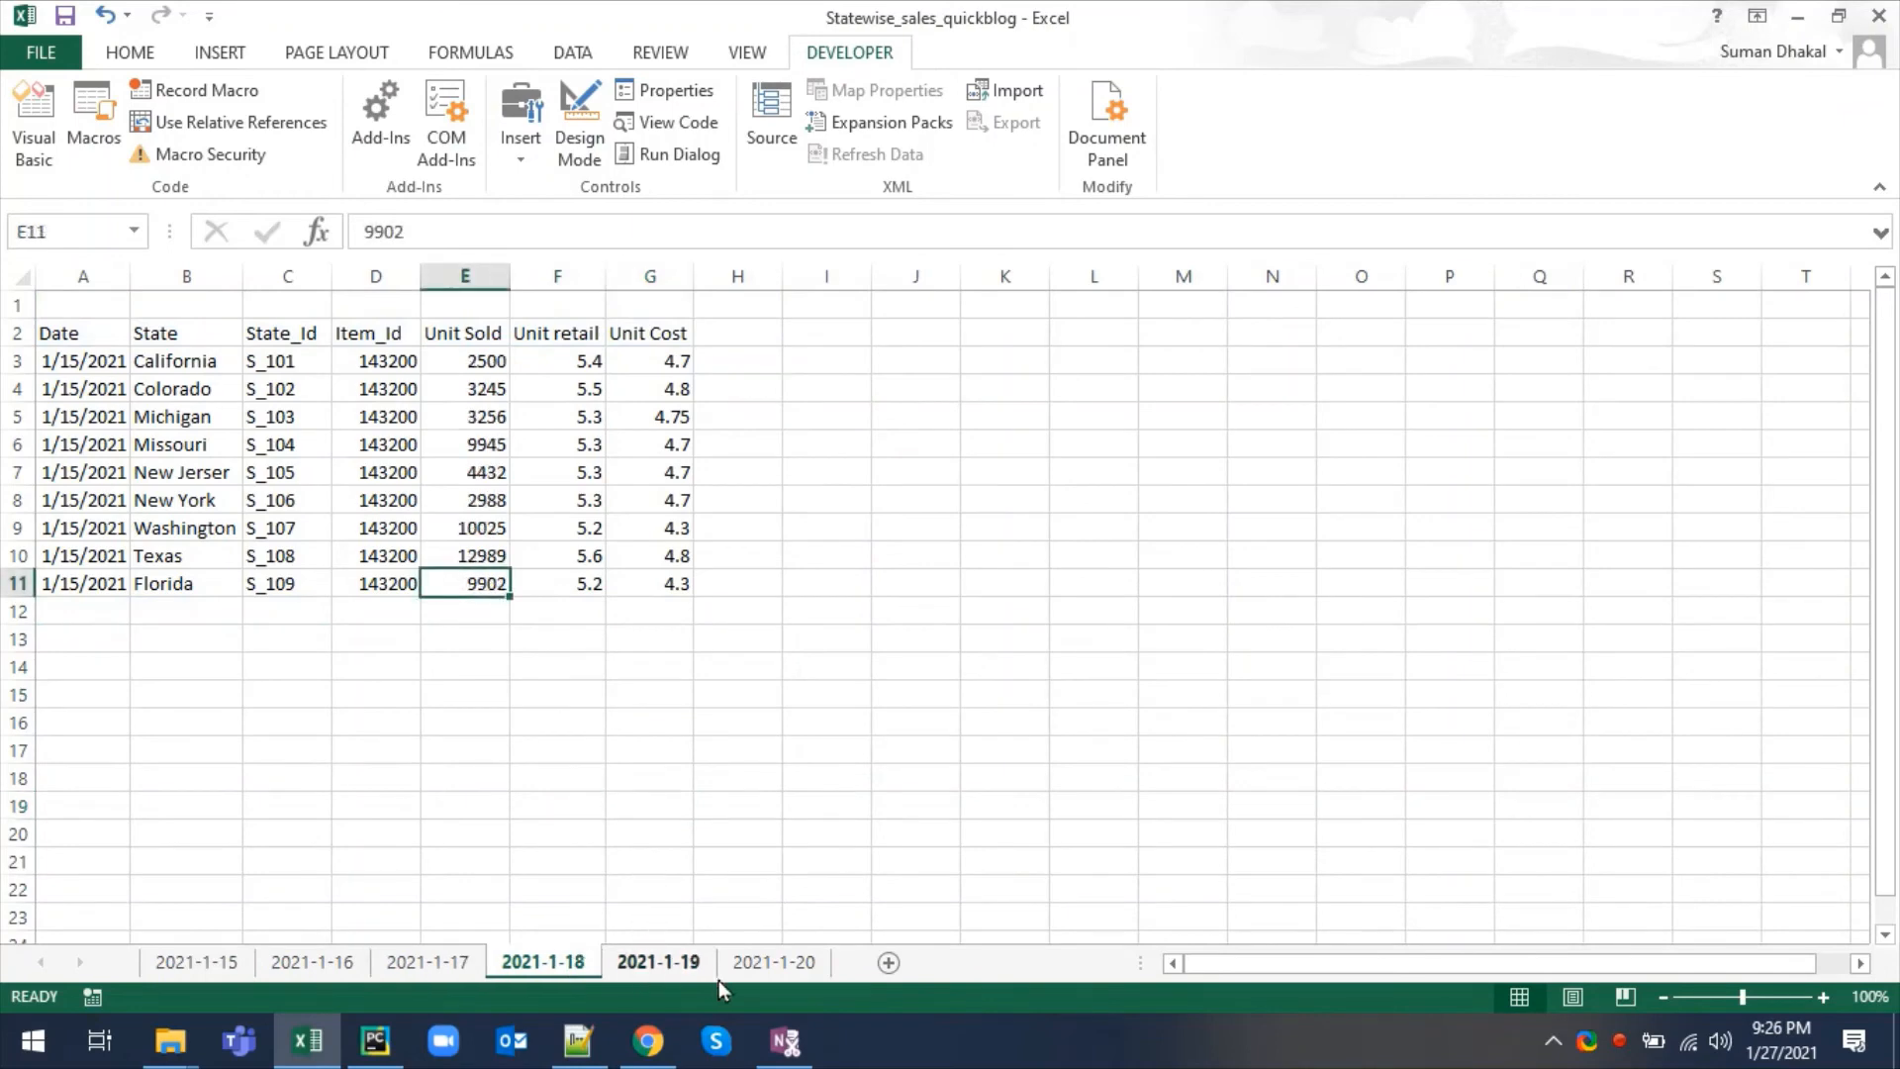
click(767, 962)
- Run Daily_sales_macro on the 2021-1-16 sheet
click(315, 962)
click(259, 661)
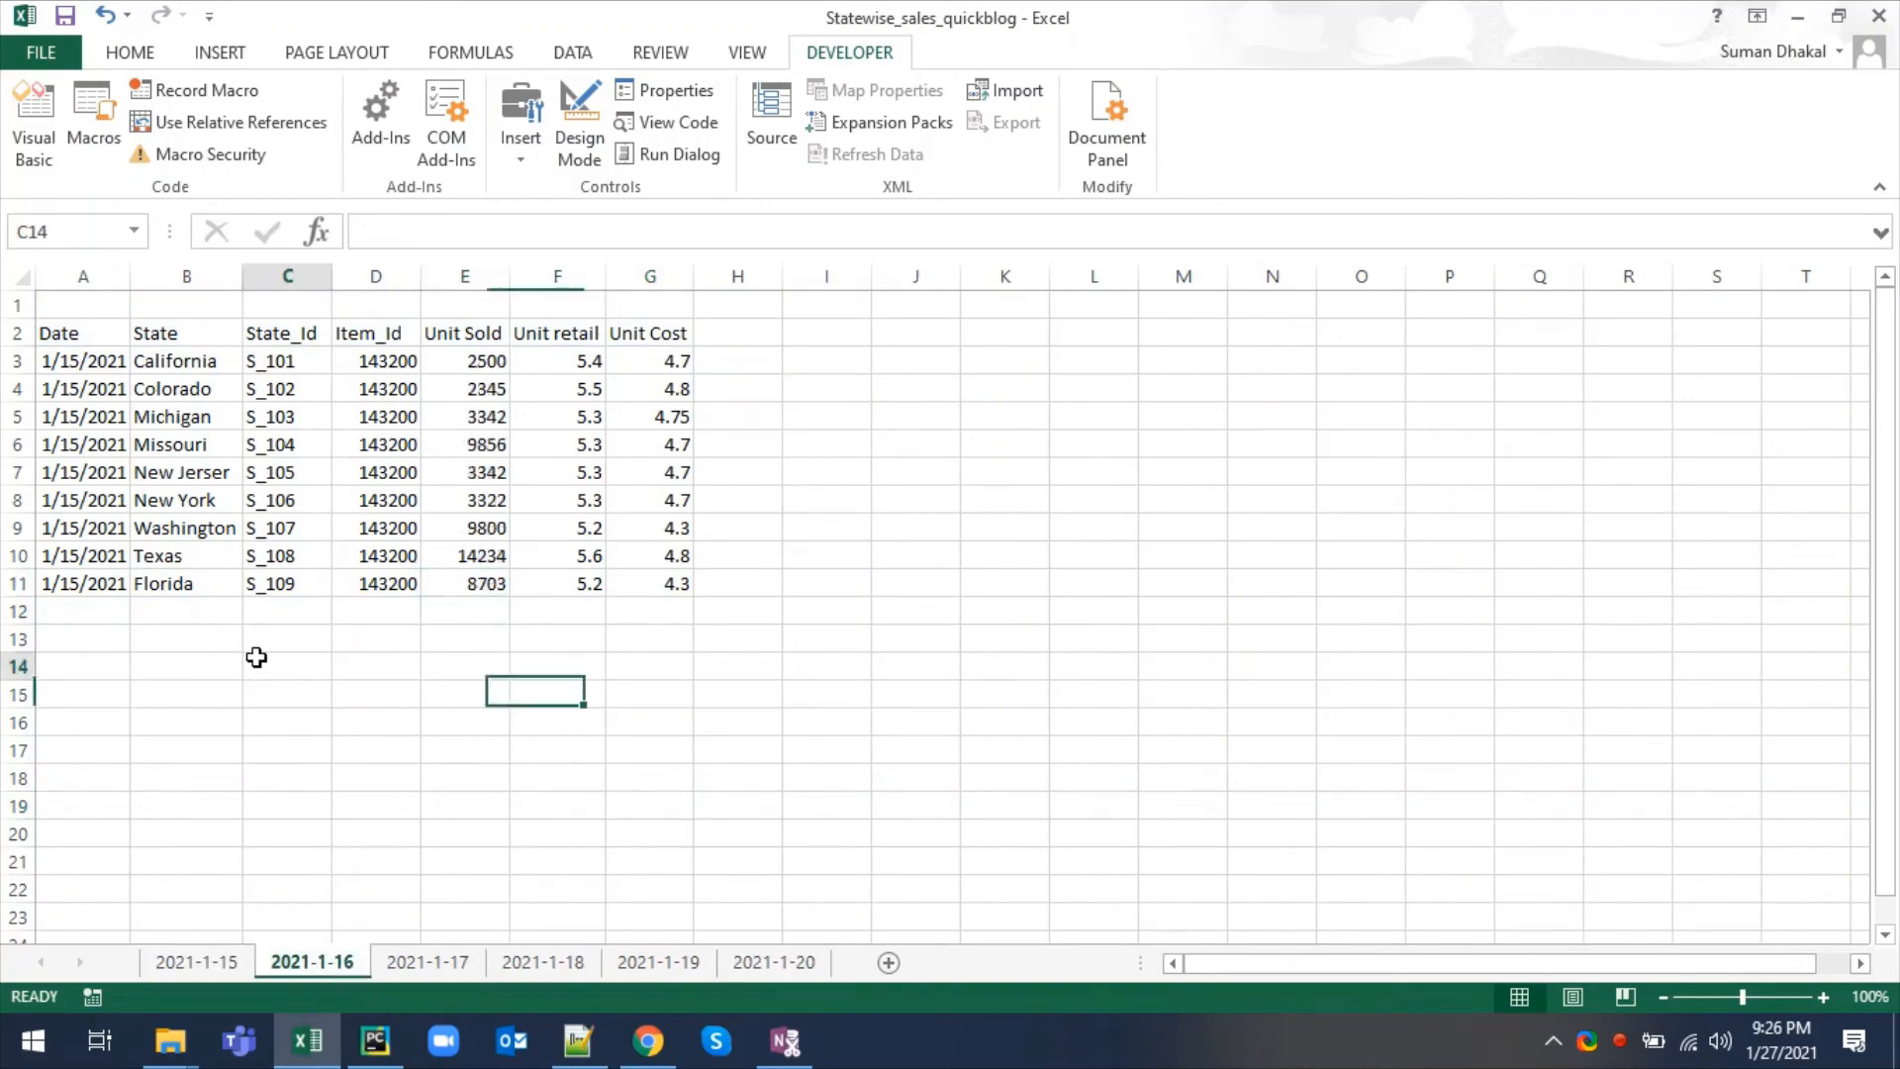
click(105, 151)
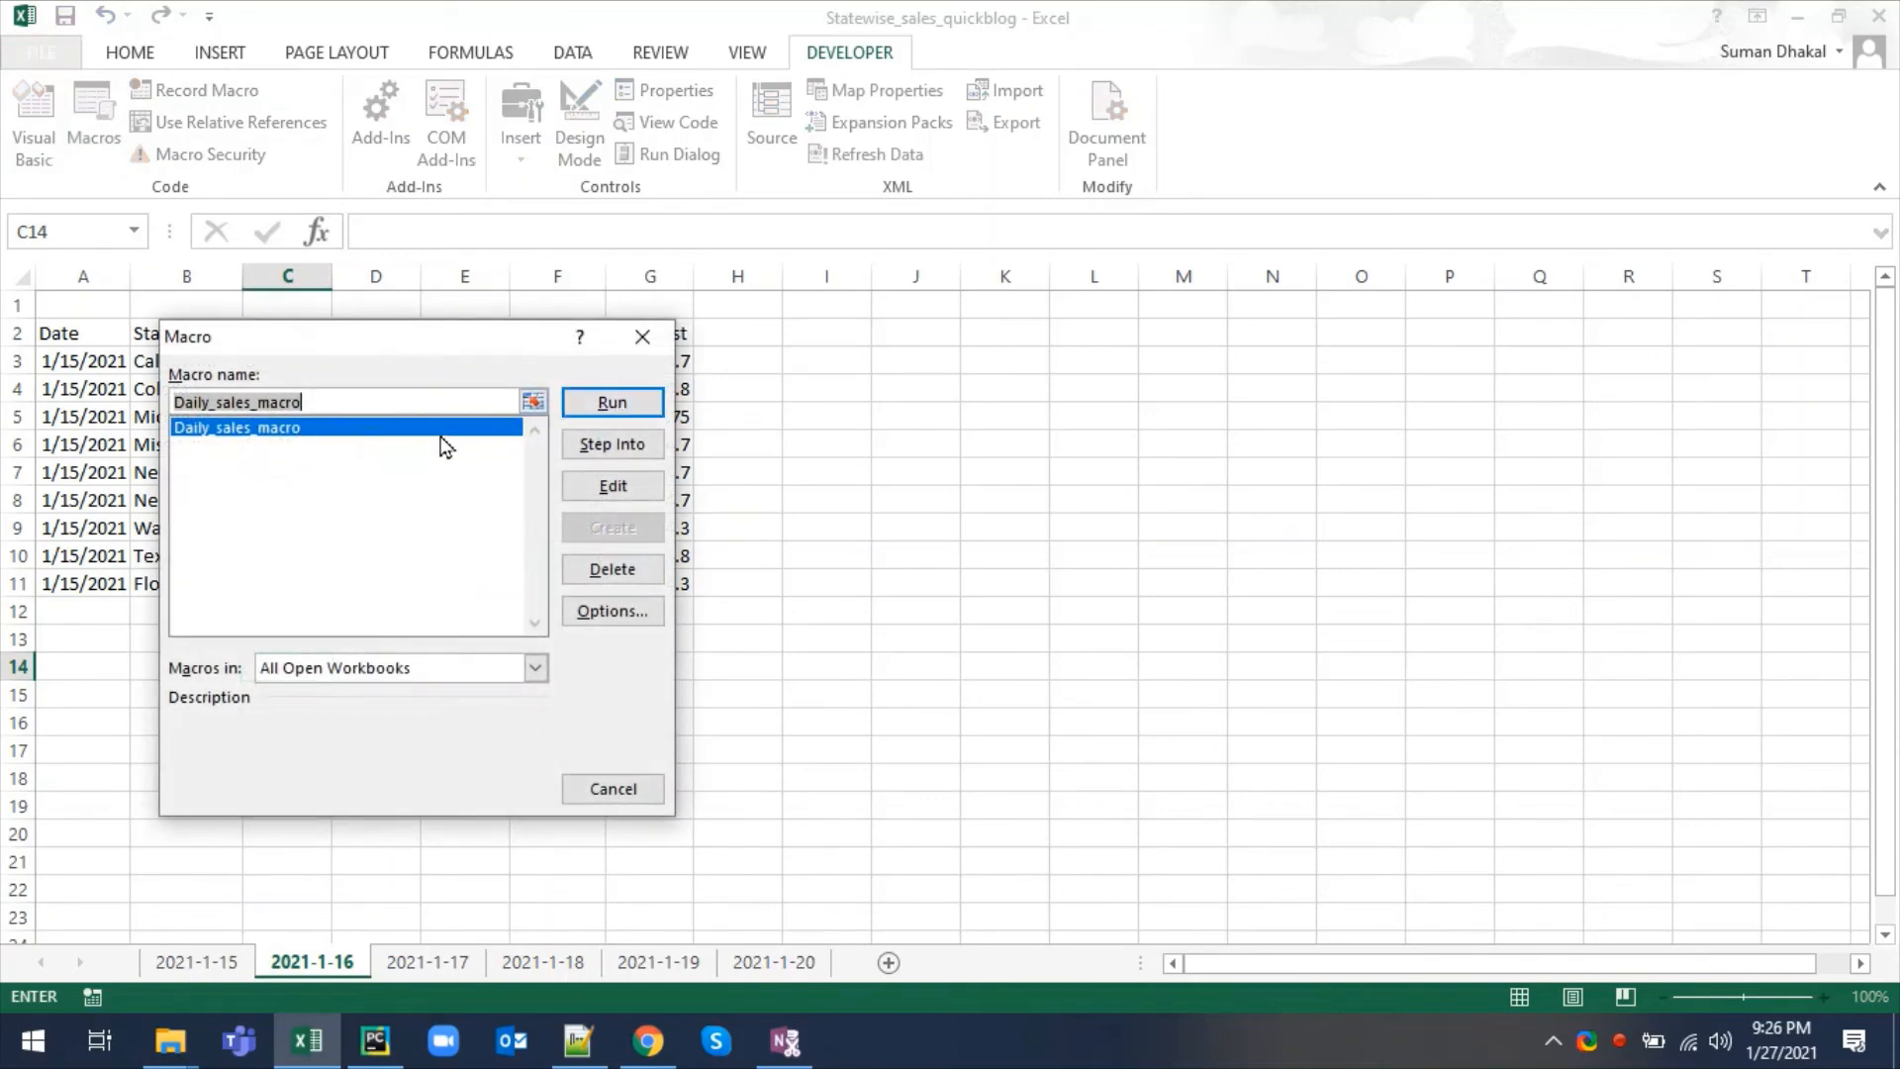
click(613, 403)
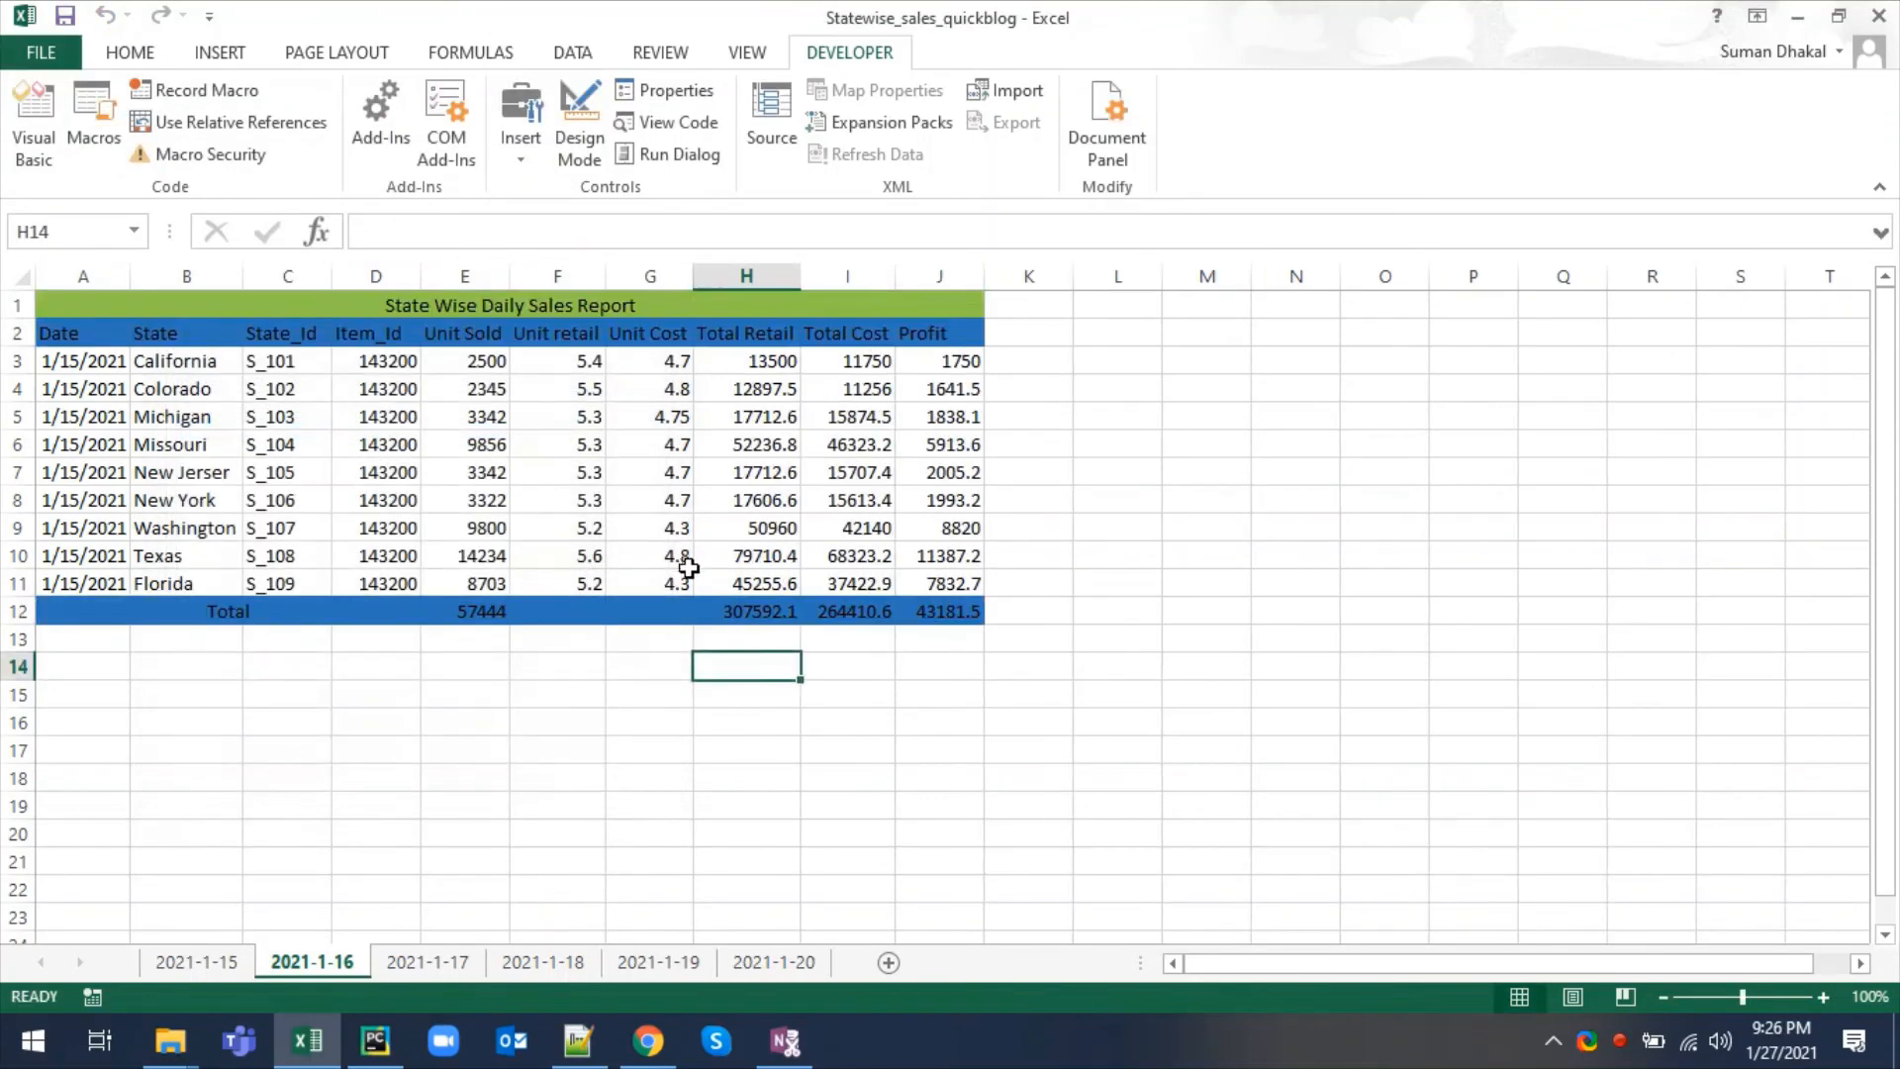
- Run Daily_sales_macro on the 2021-1-17 sheet and on the 2021-1-18 sheet
click(445, 974)
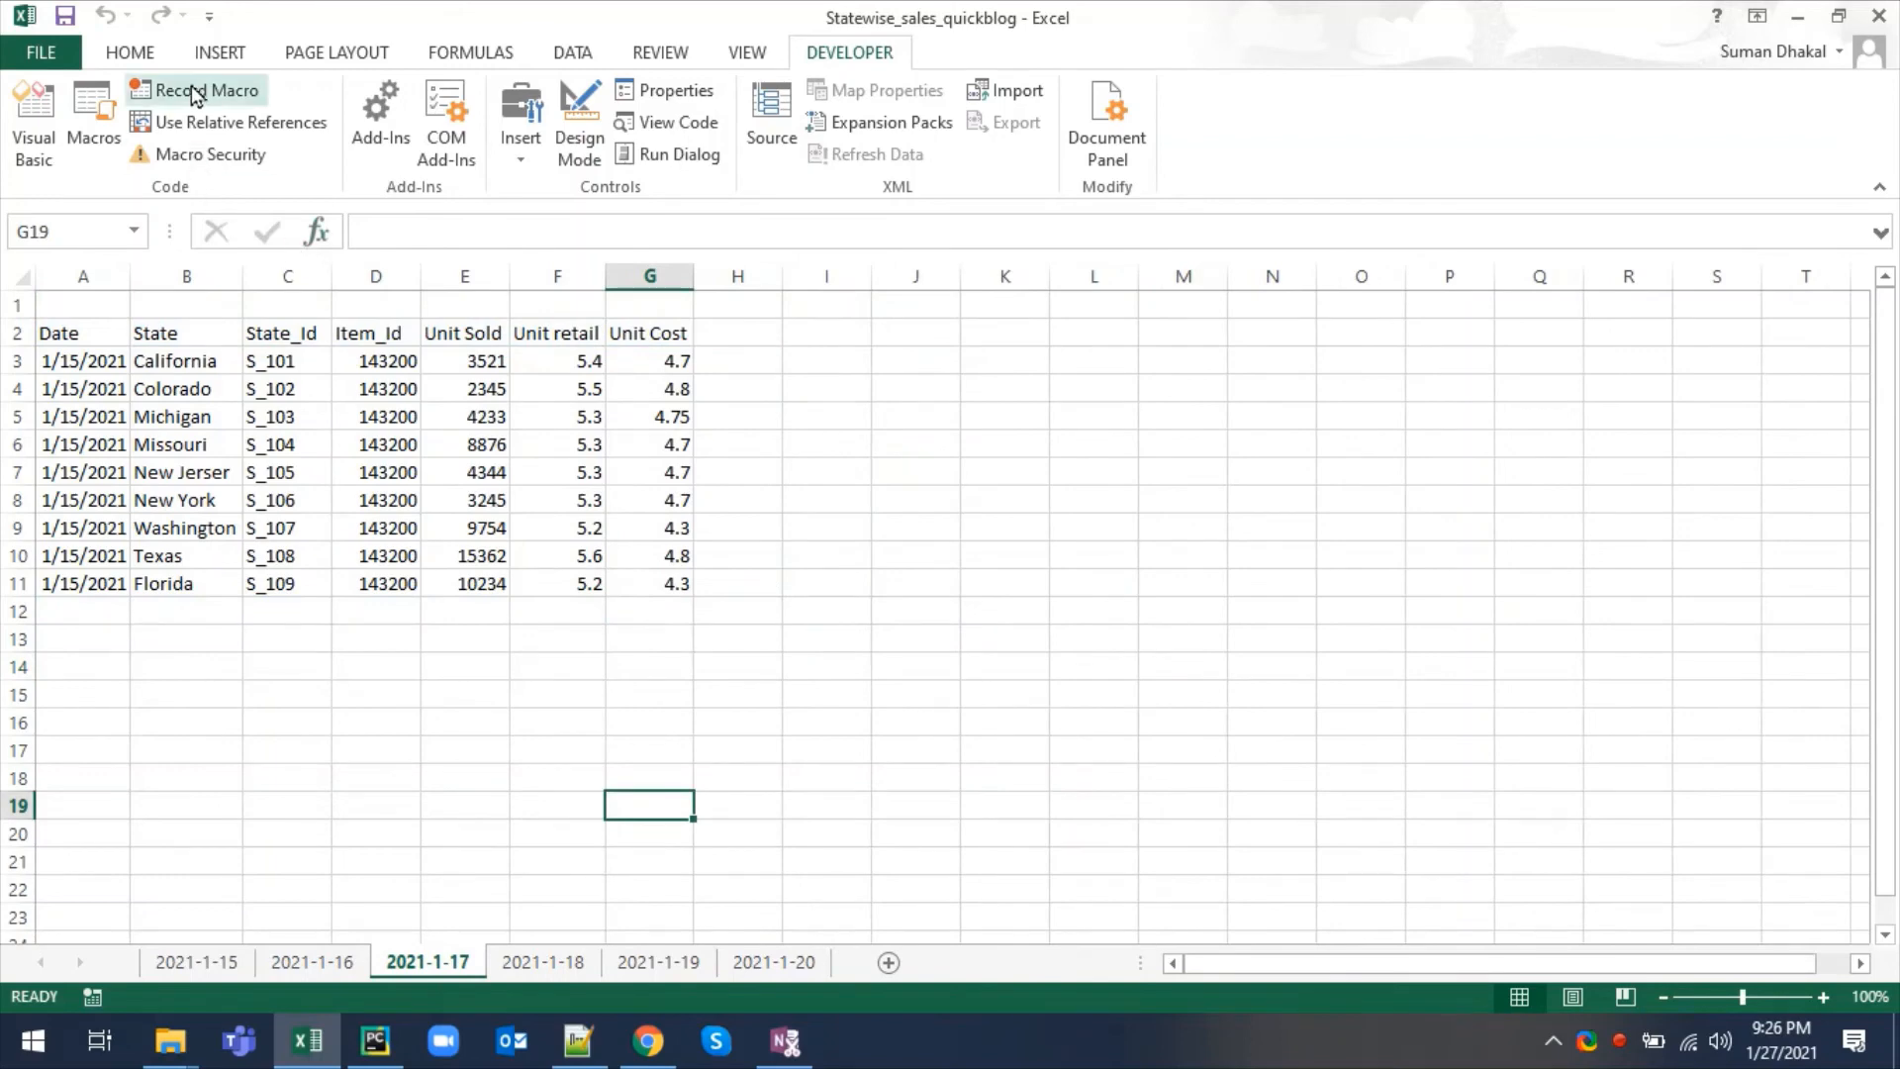
click(112, 127)
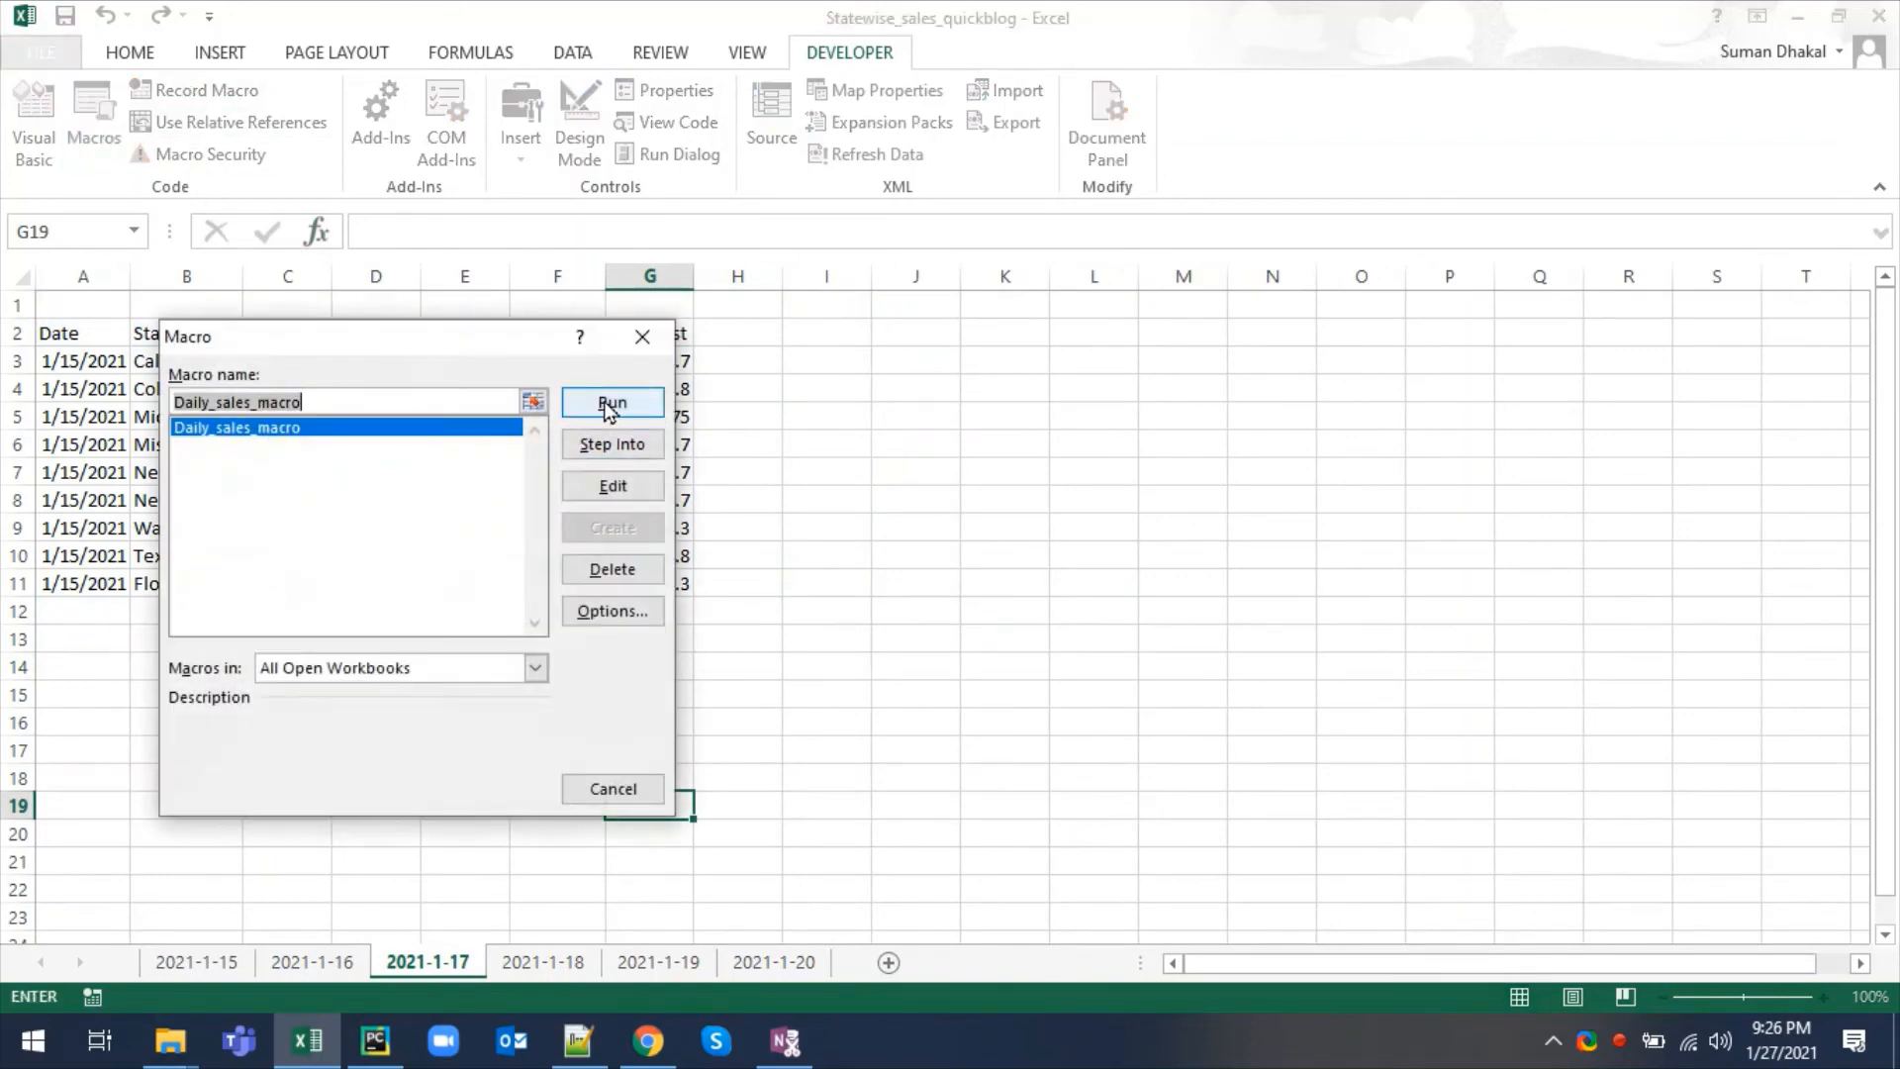
click(613, 403)
click(544, 965)
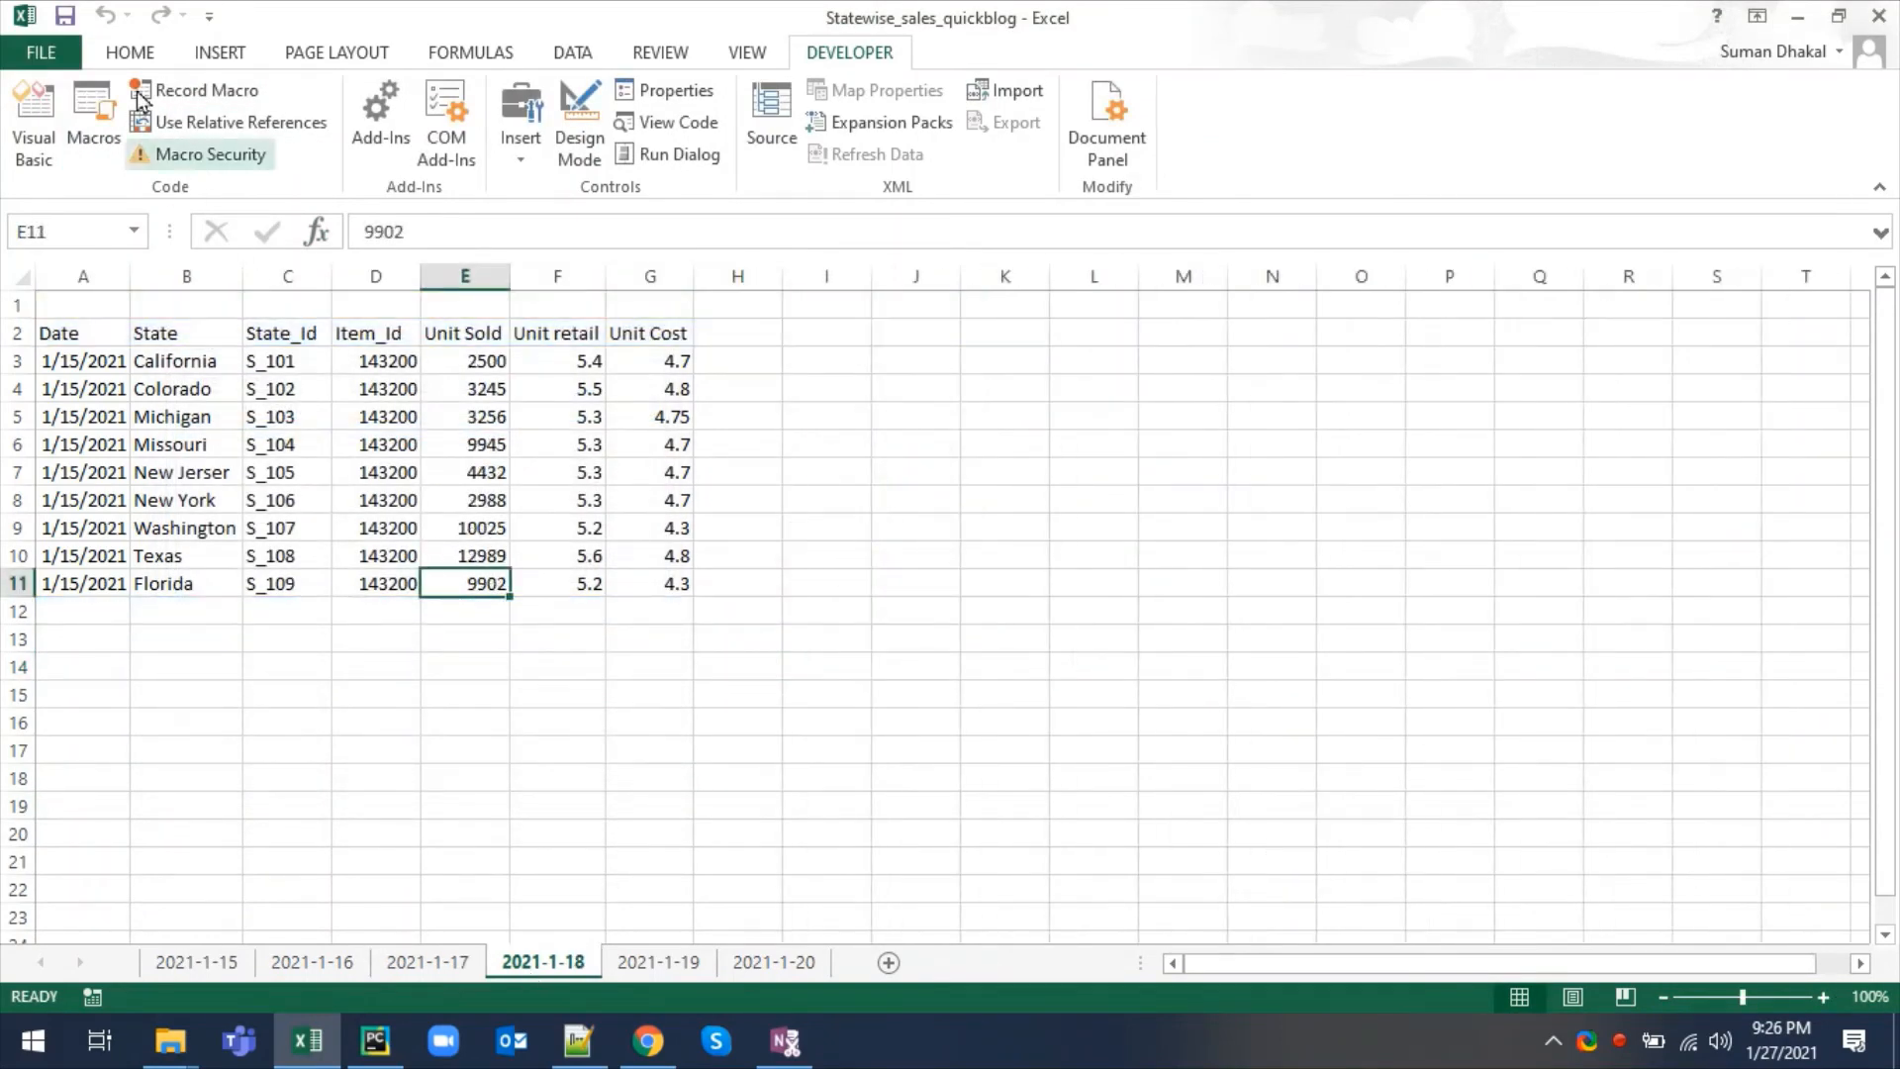
click(95, 126)
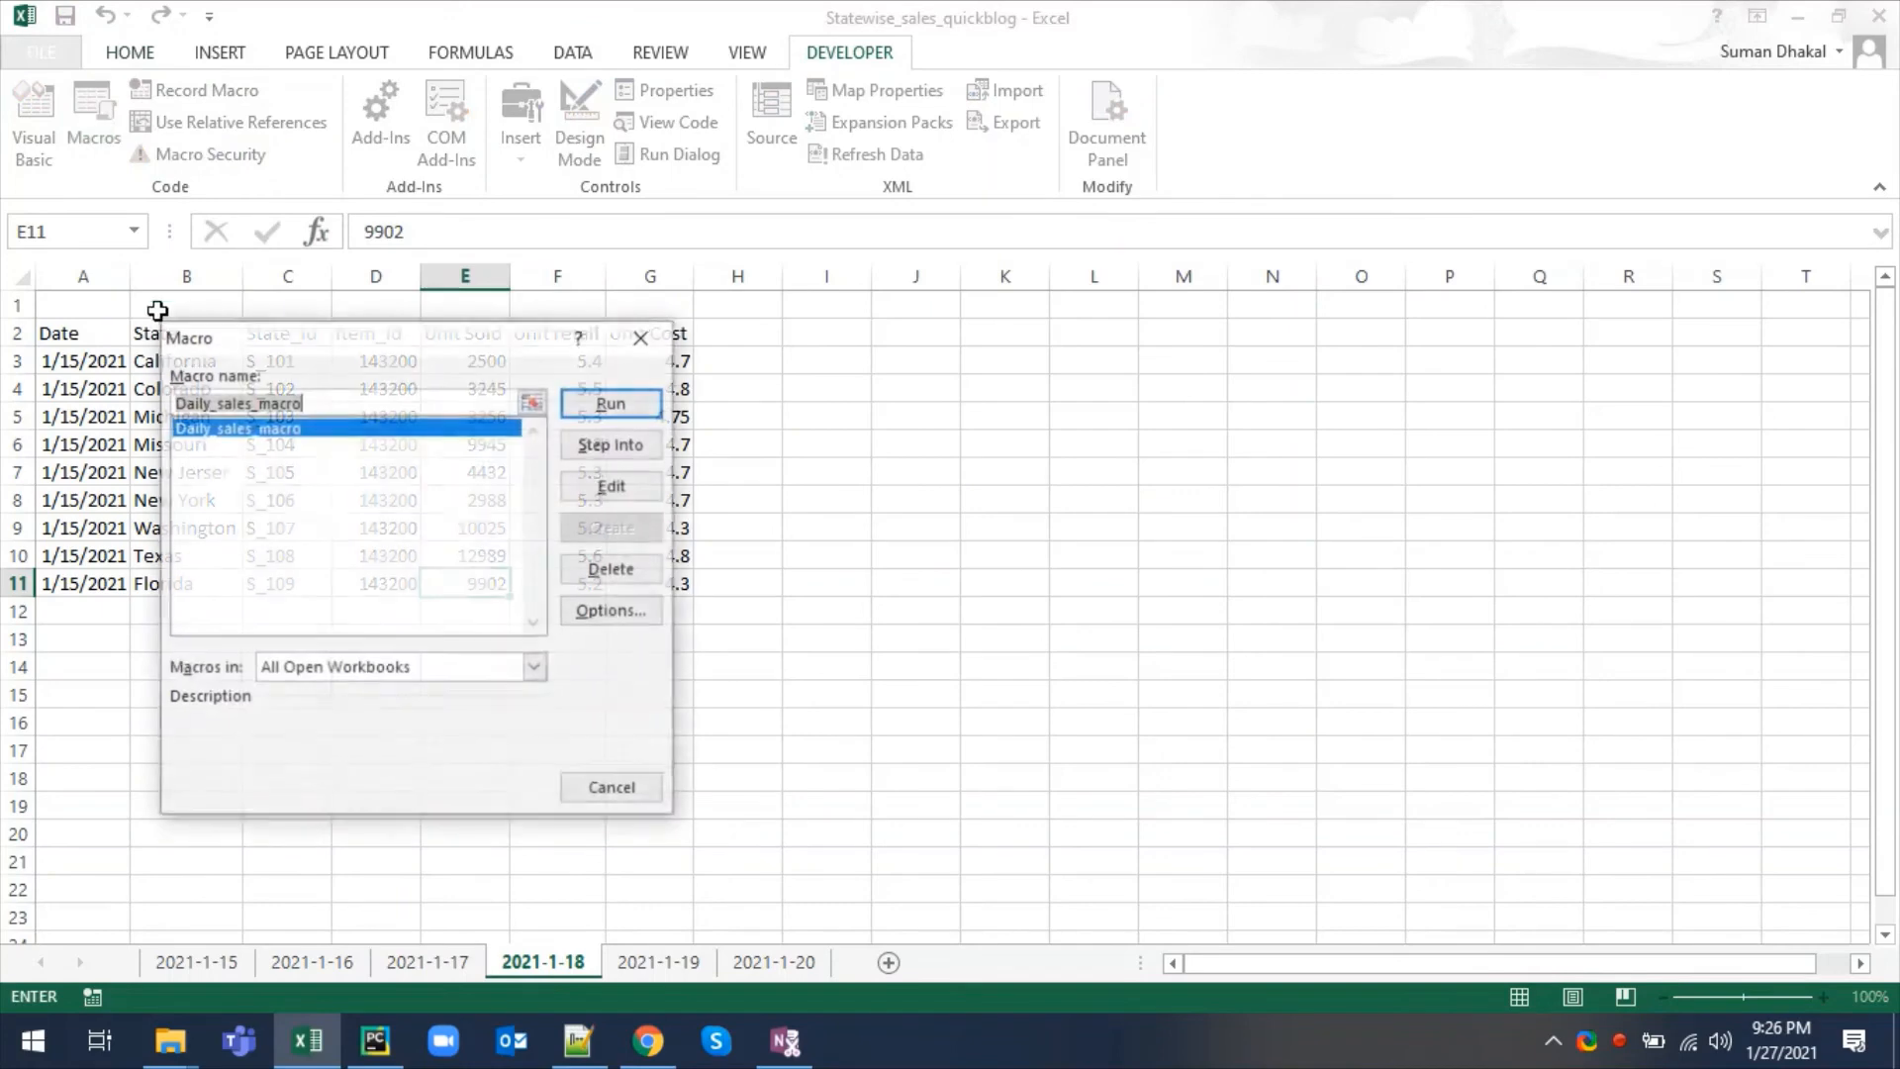
click(618, 405)
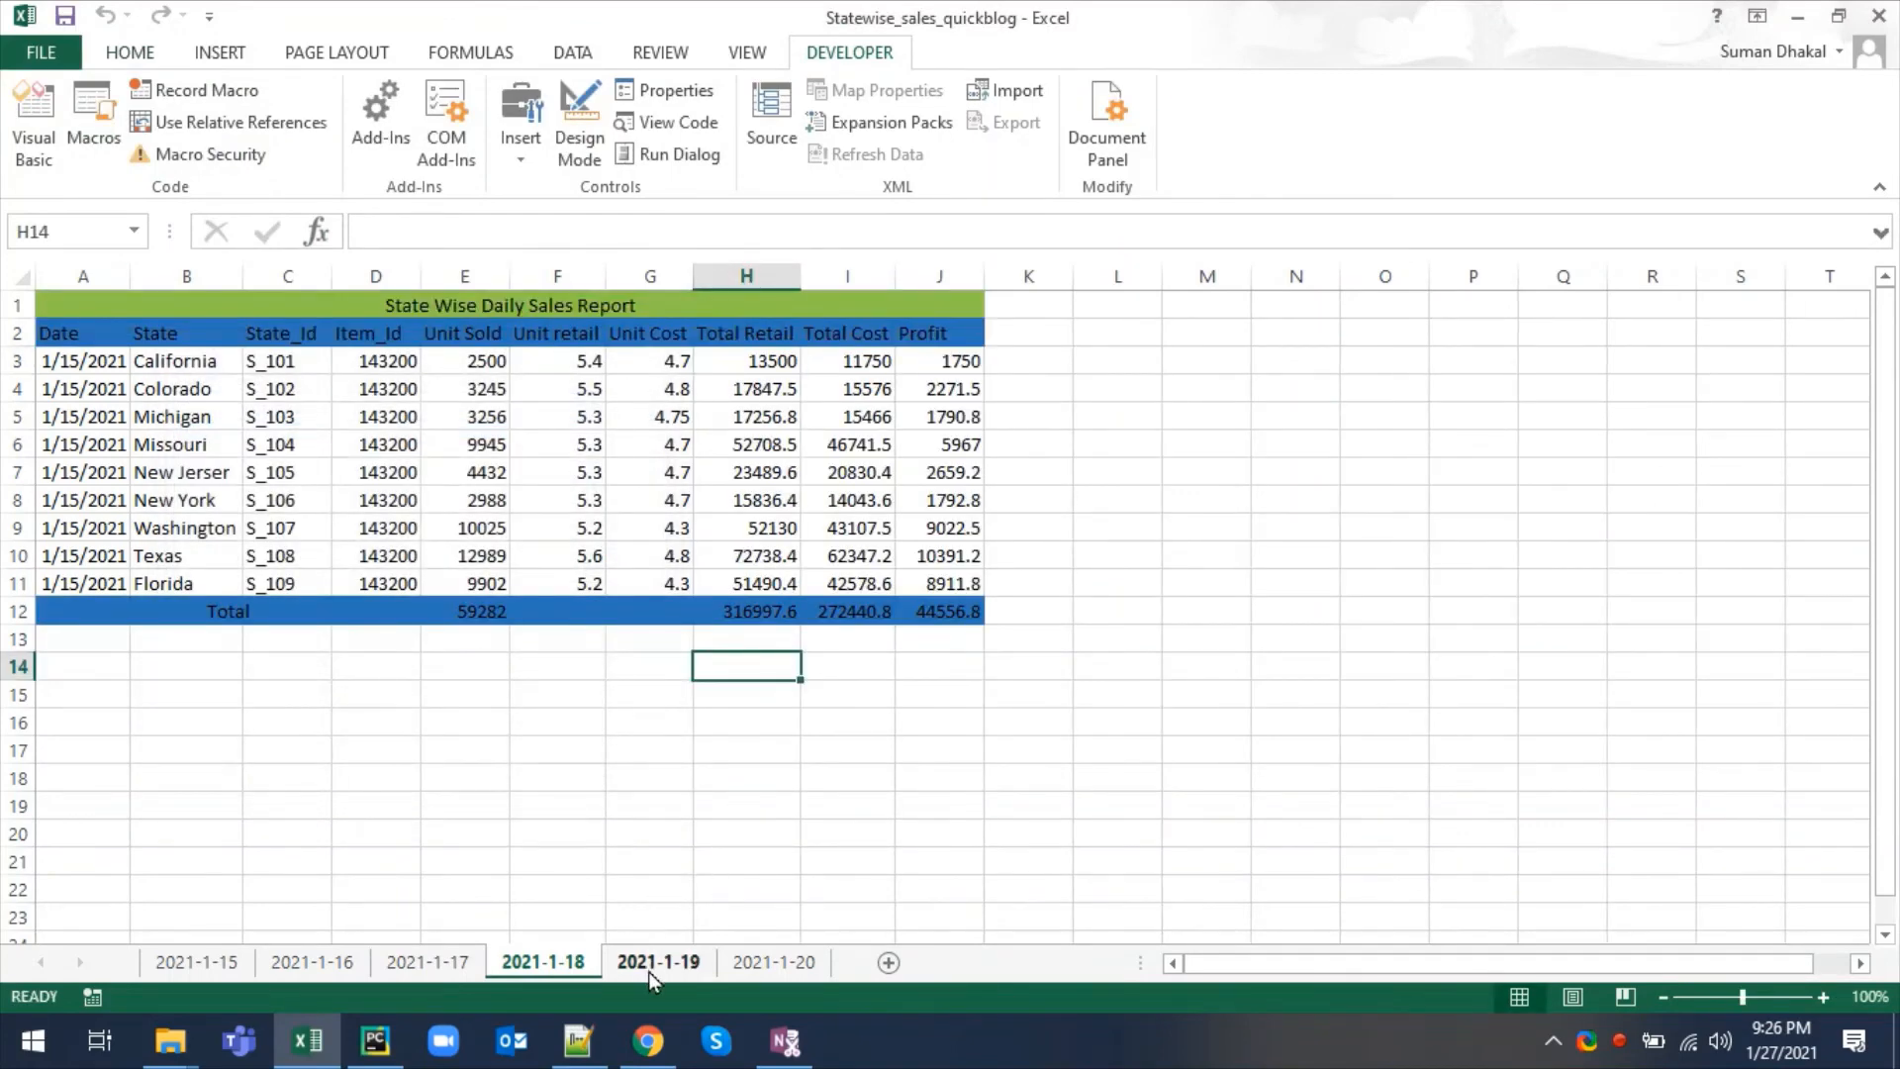
- Run Daily_sales_macro on the 2021-1-19 sheet and on the 2021-1-20 sheet
click(657, 962)
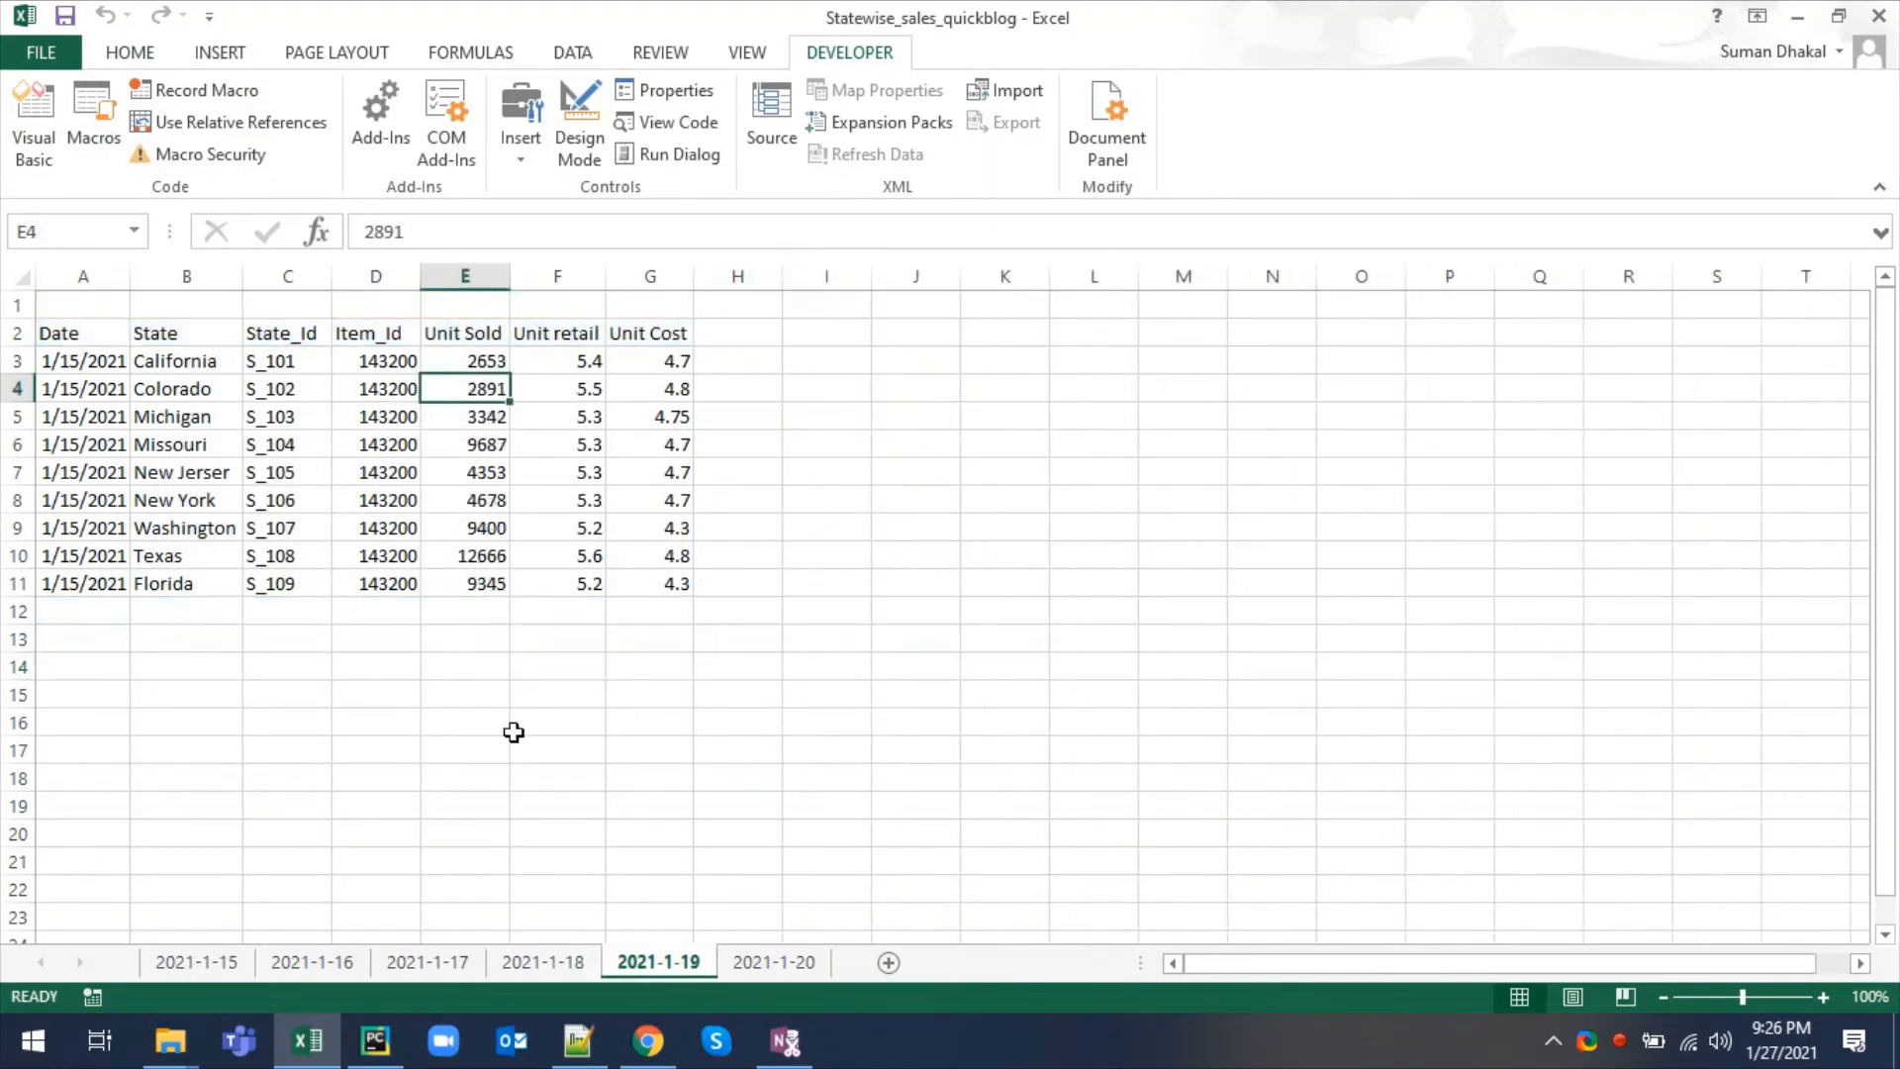
click(91, 127)
click(583, 401)
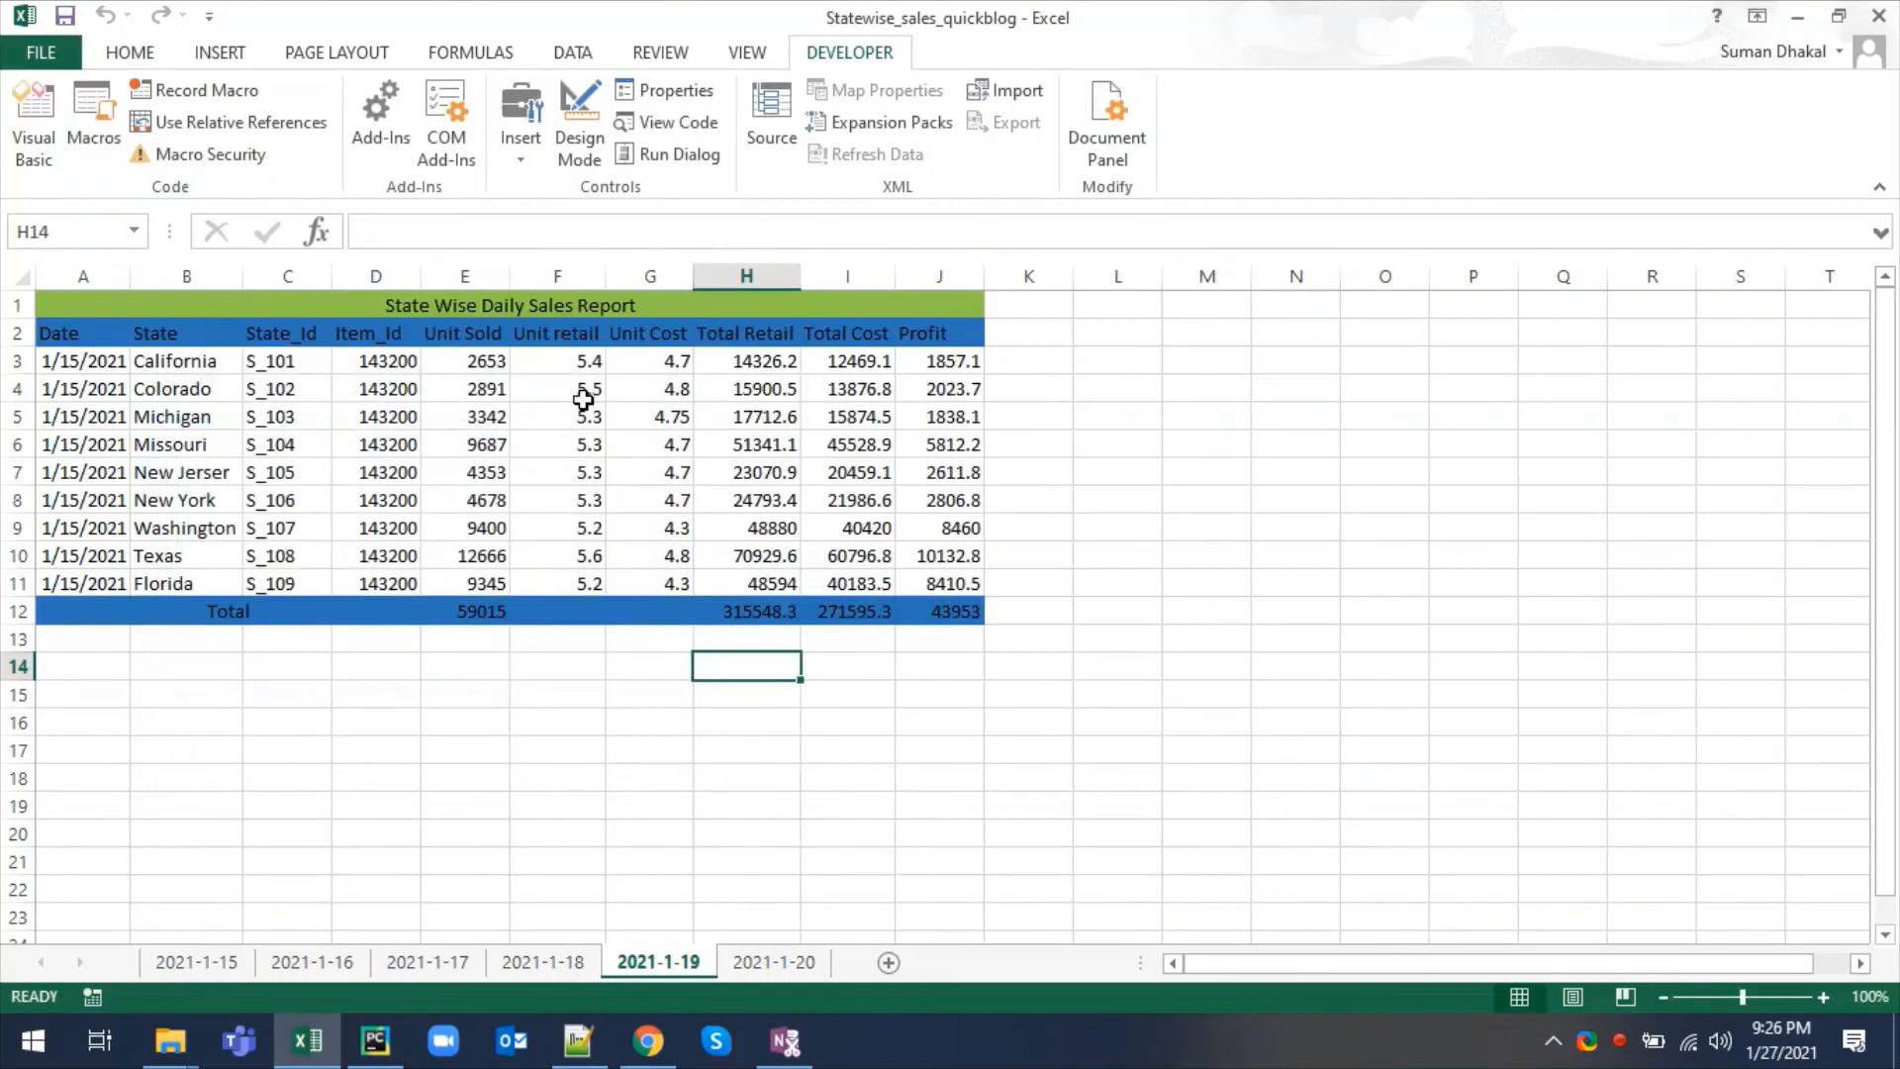
click(774, 962)
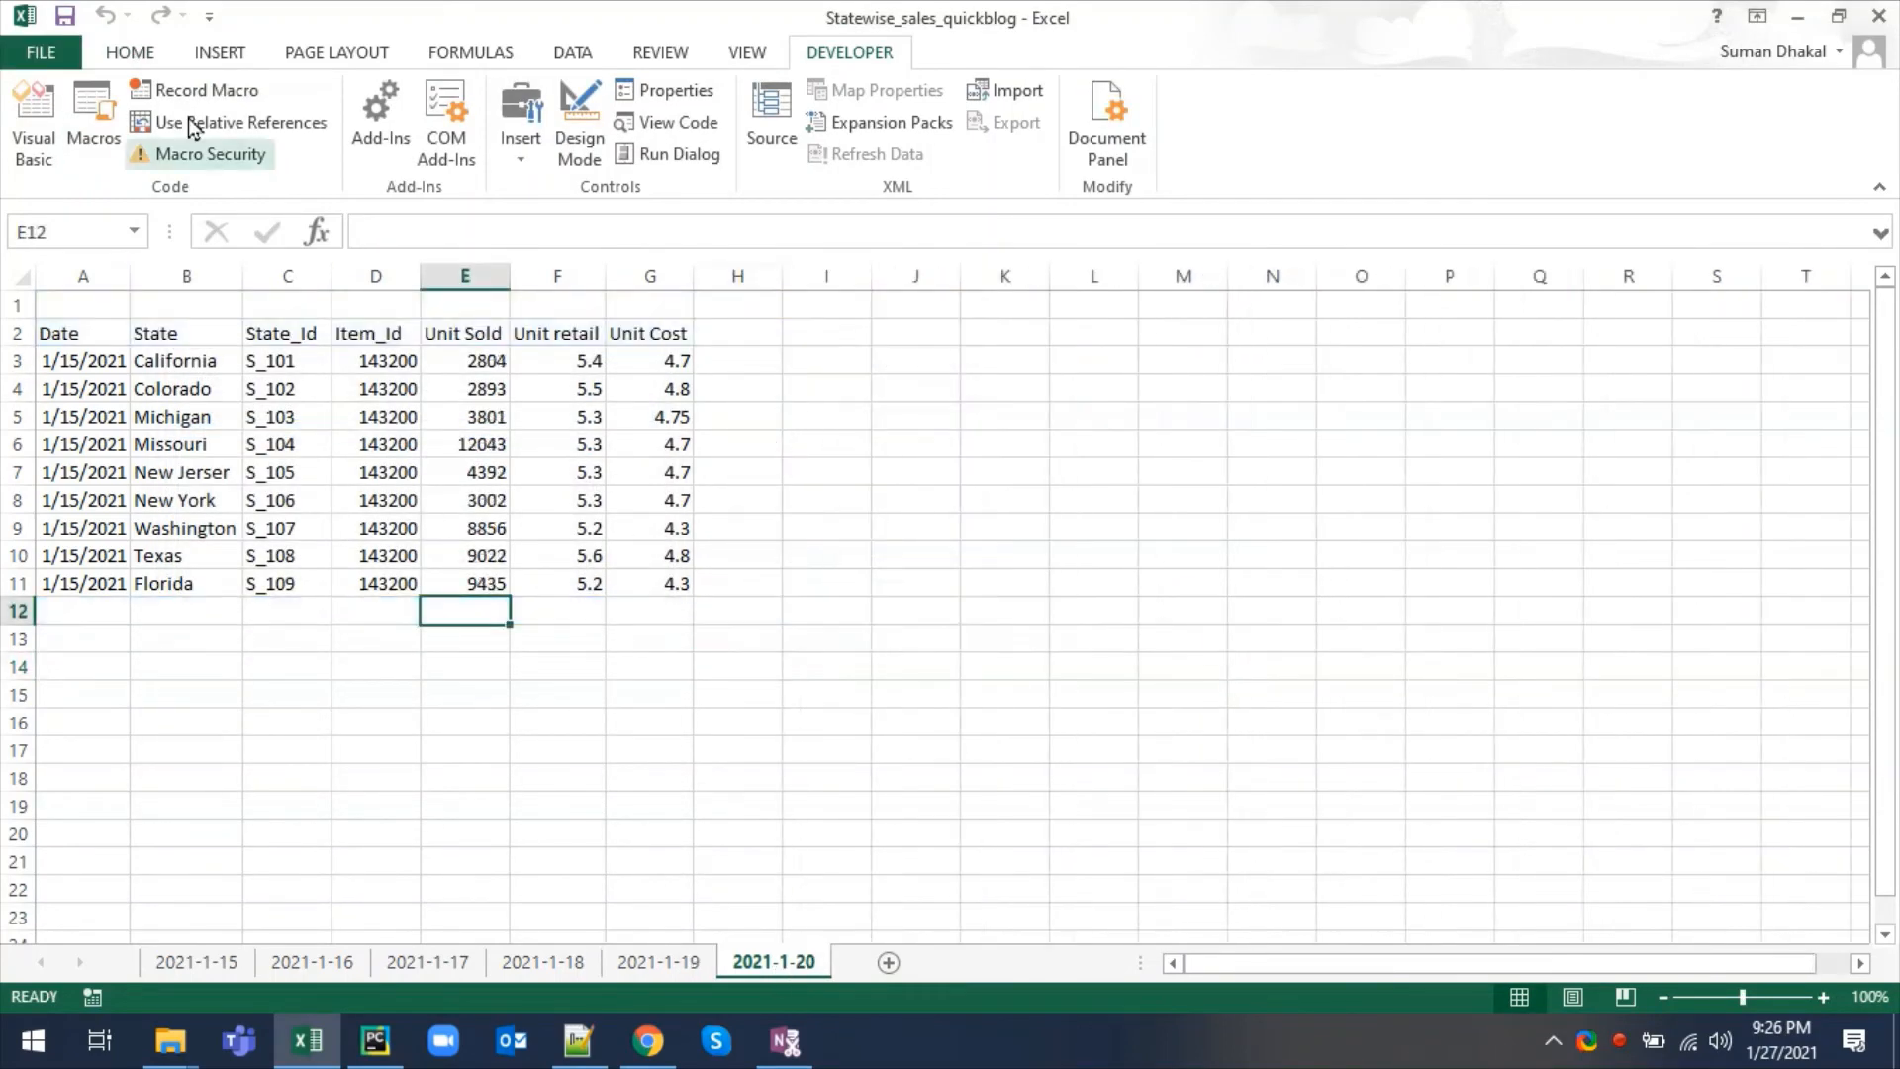
click(93, 124)
click(607, 404)
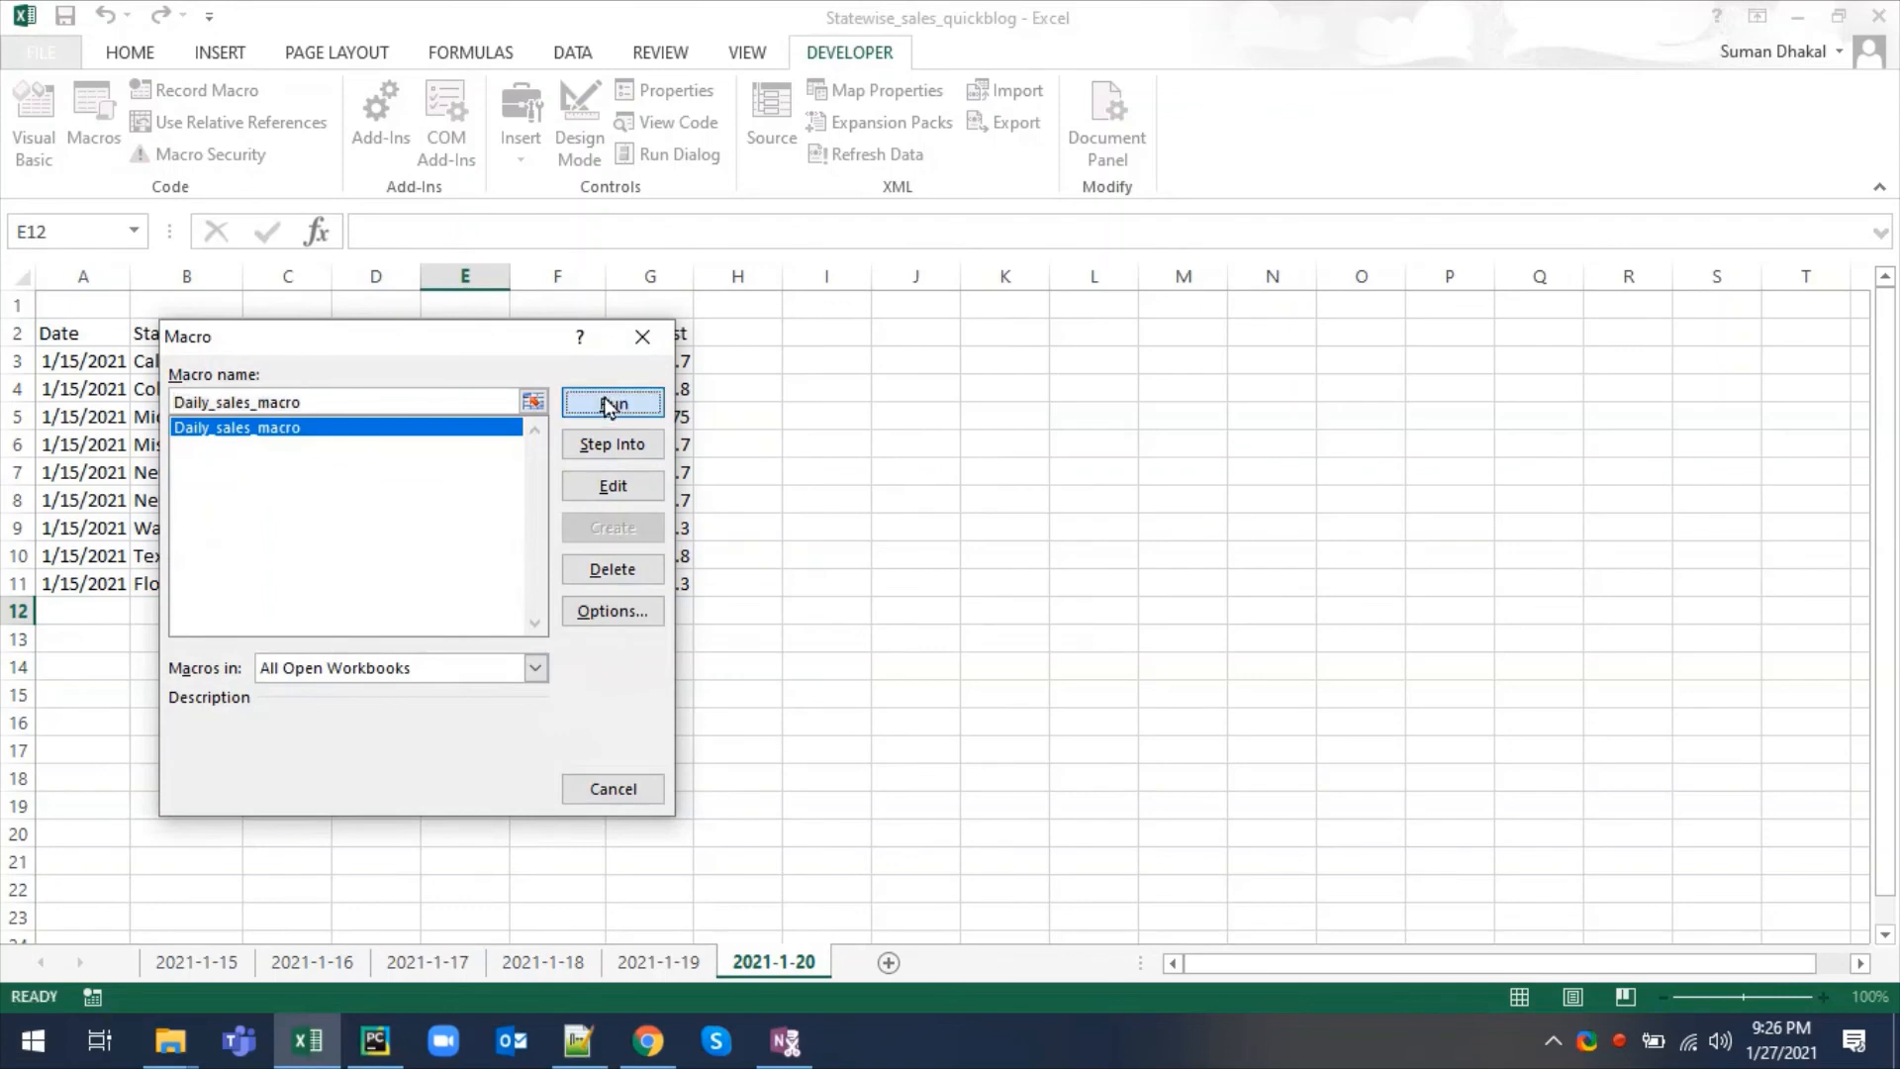
click(852, 722)
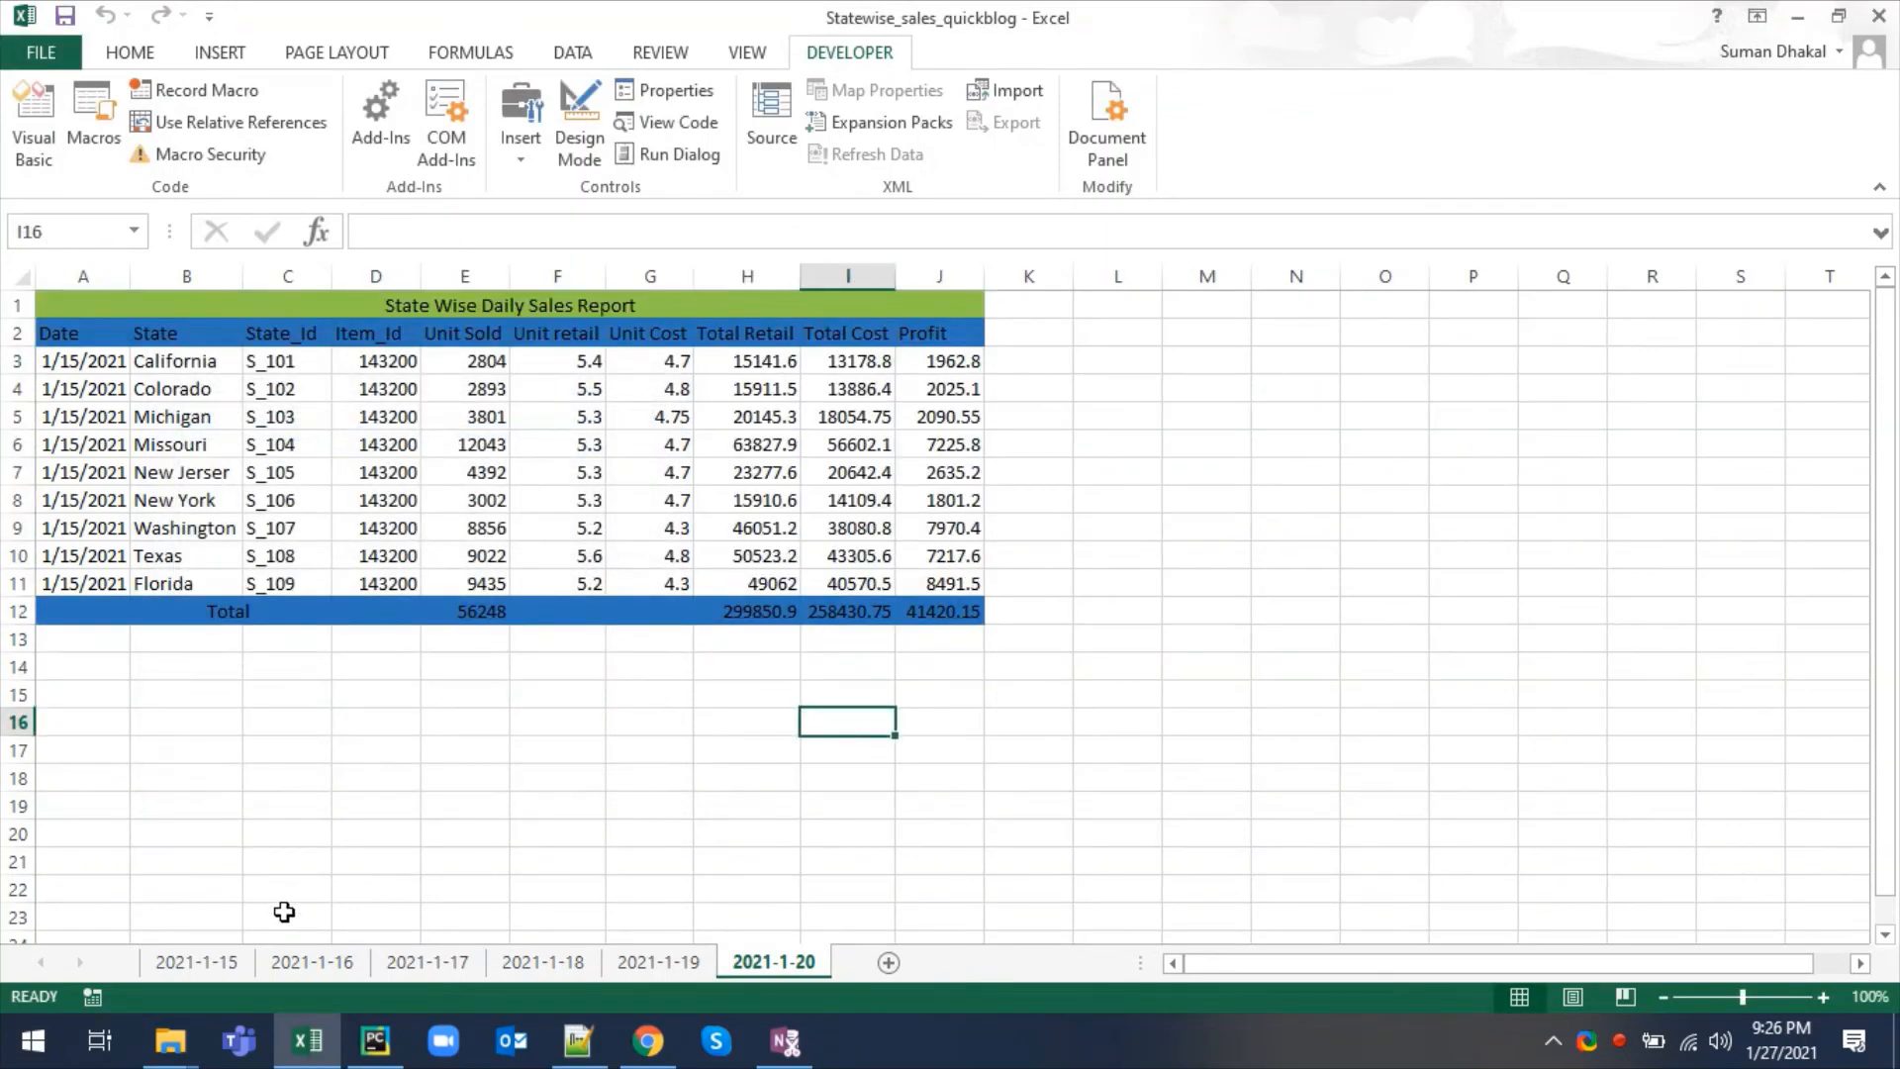
- Review the formatted reports on all sheets from 2021-1-15 to 2021-1-20
click(196, 962)
click(309, 964)
click(431, 965)
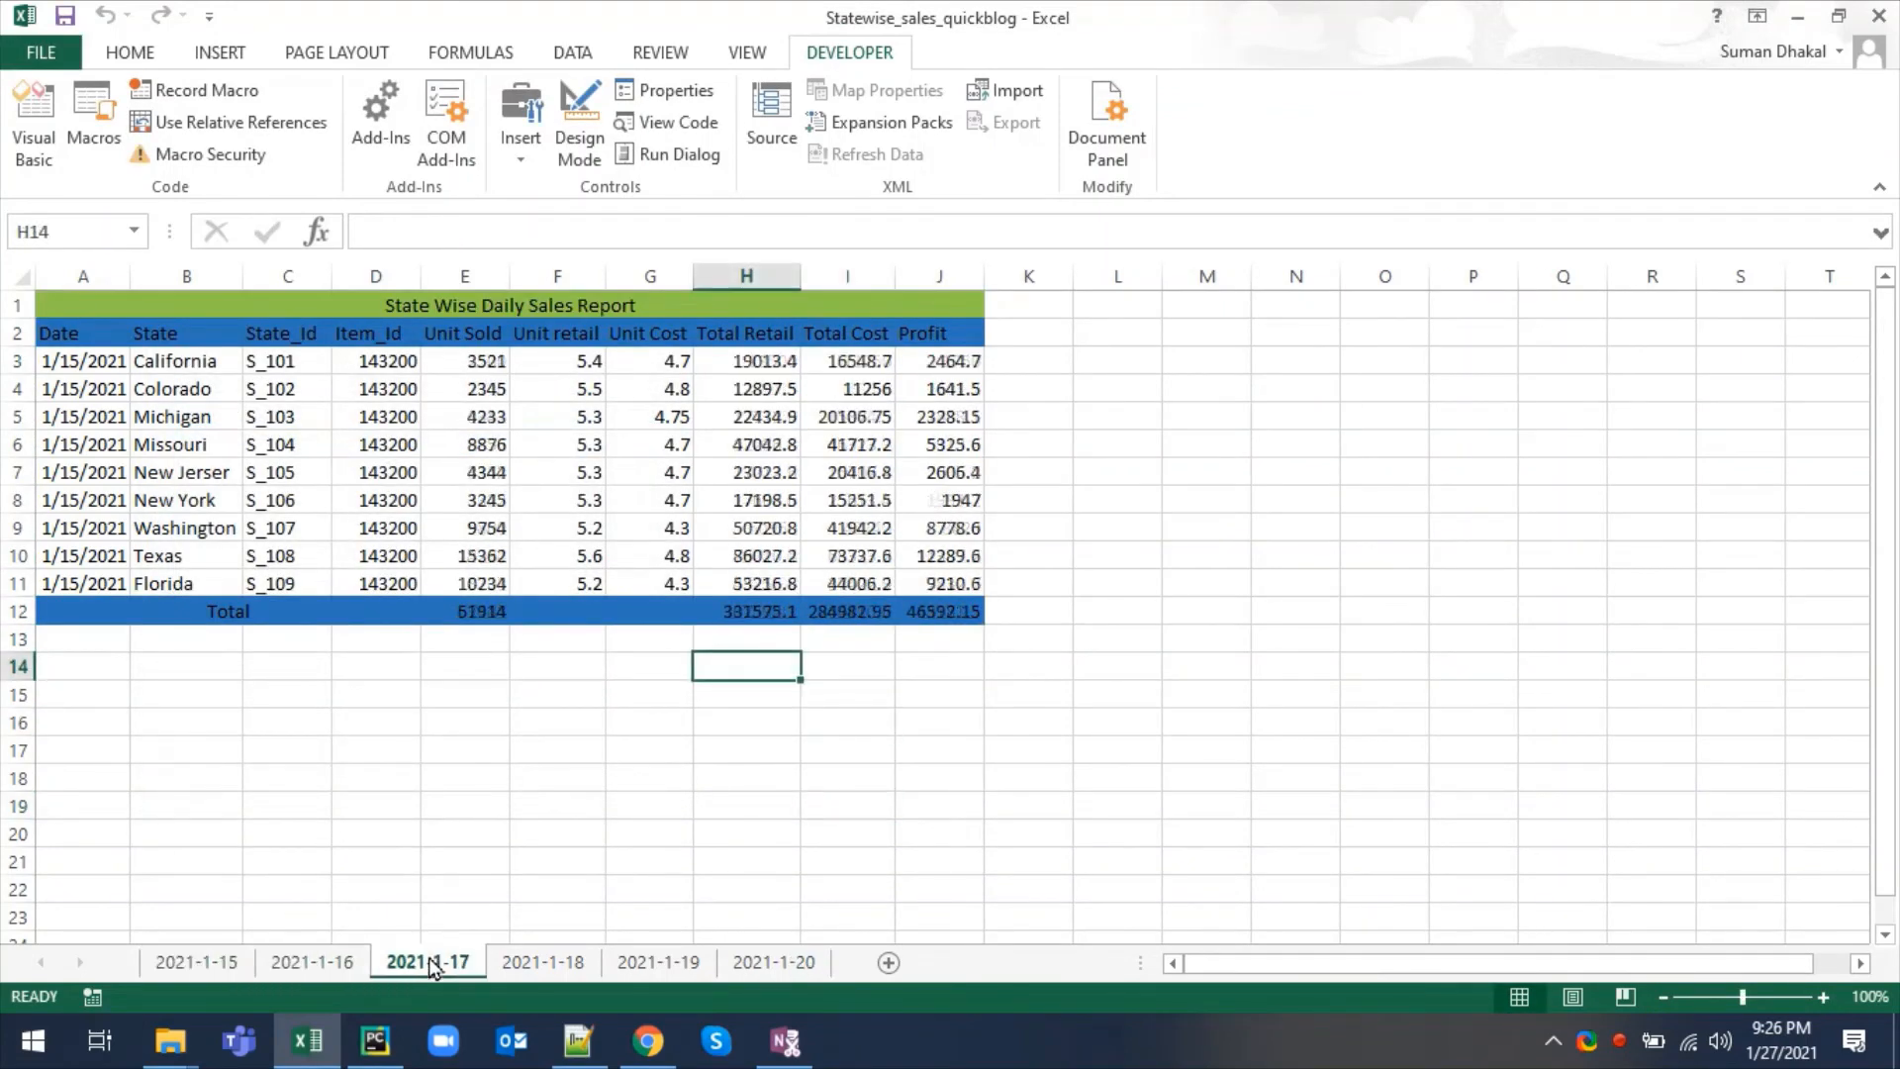
click(532, 968)
click(653, 970)
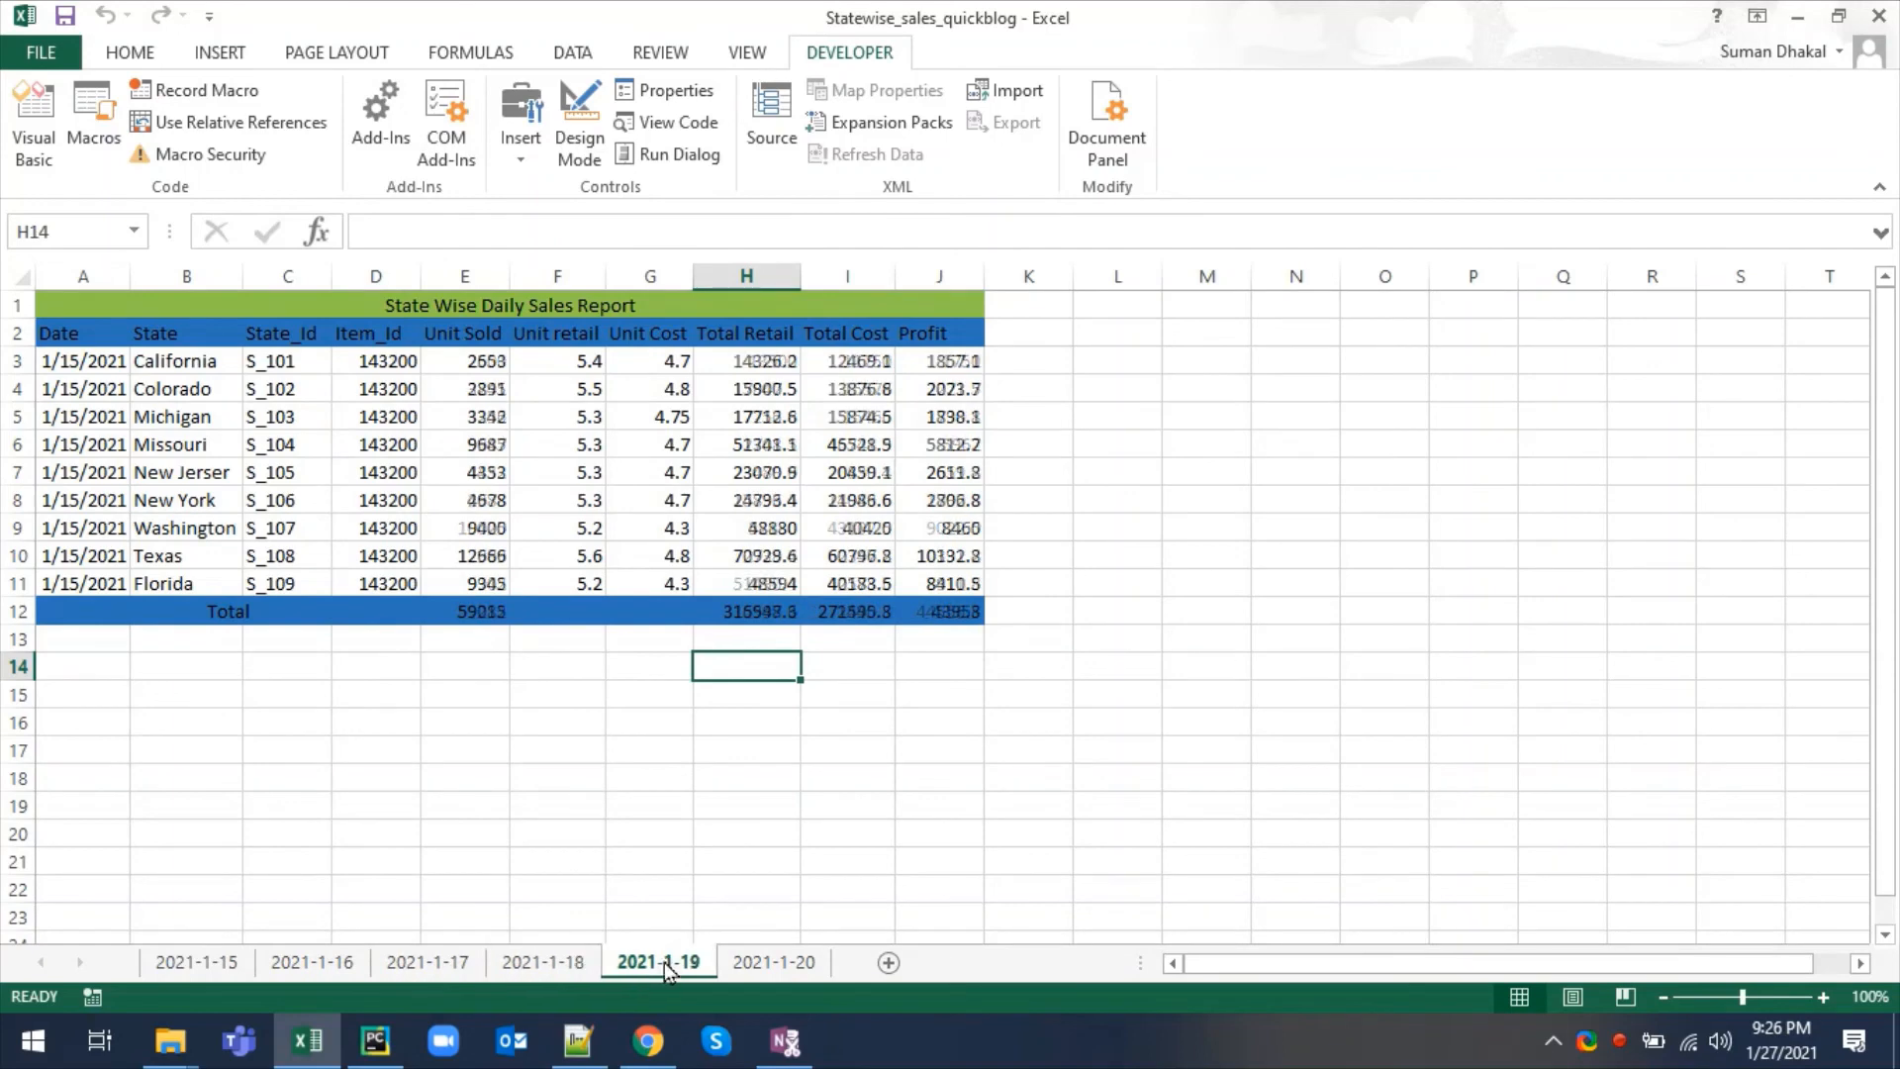
click(796, 968)
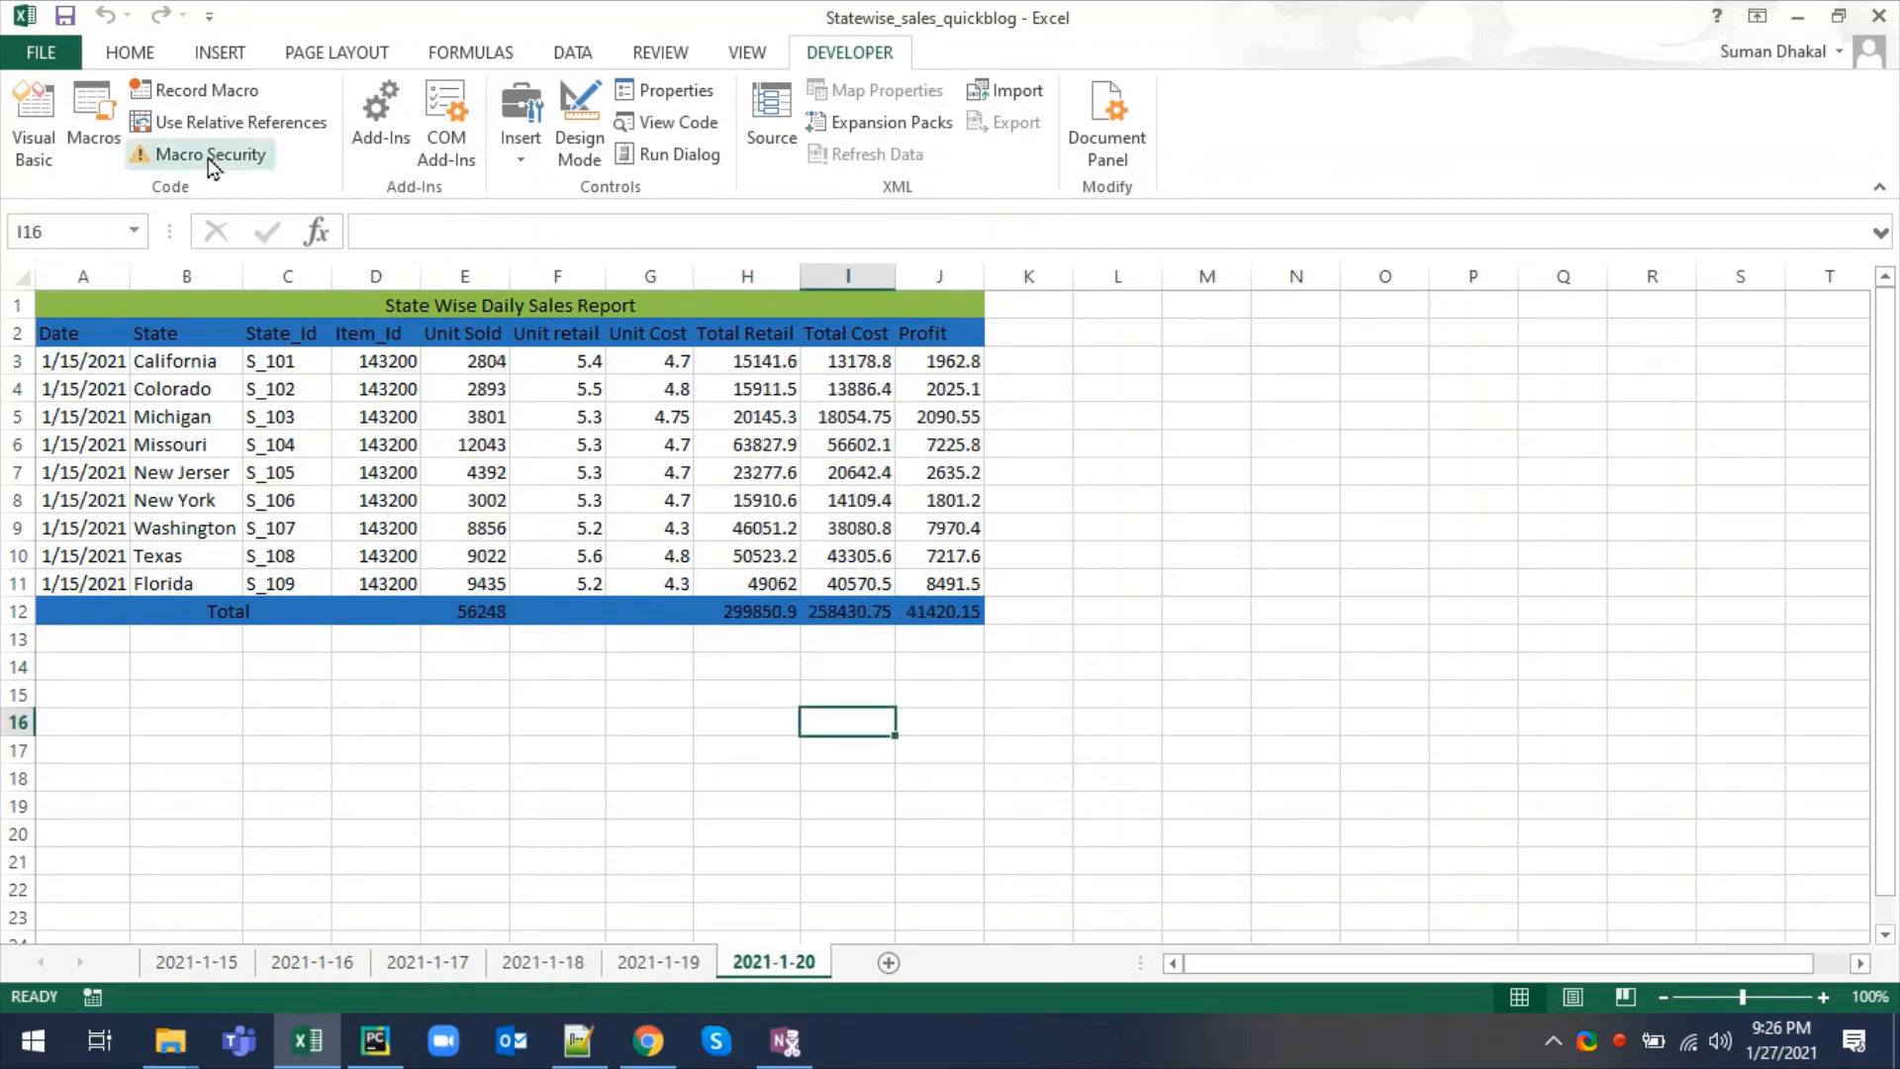
- Set up saving a copy of the workbook to the Desktop as an Excel Macro-Enabled Workbook
click(43, 53)
click(86, 321)
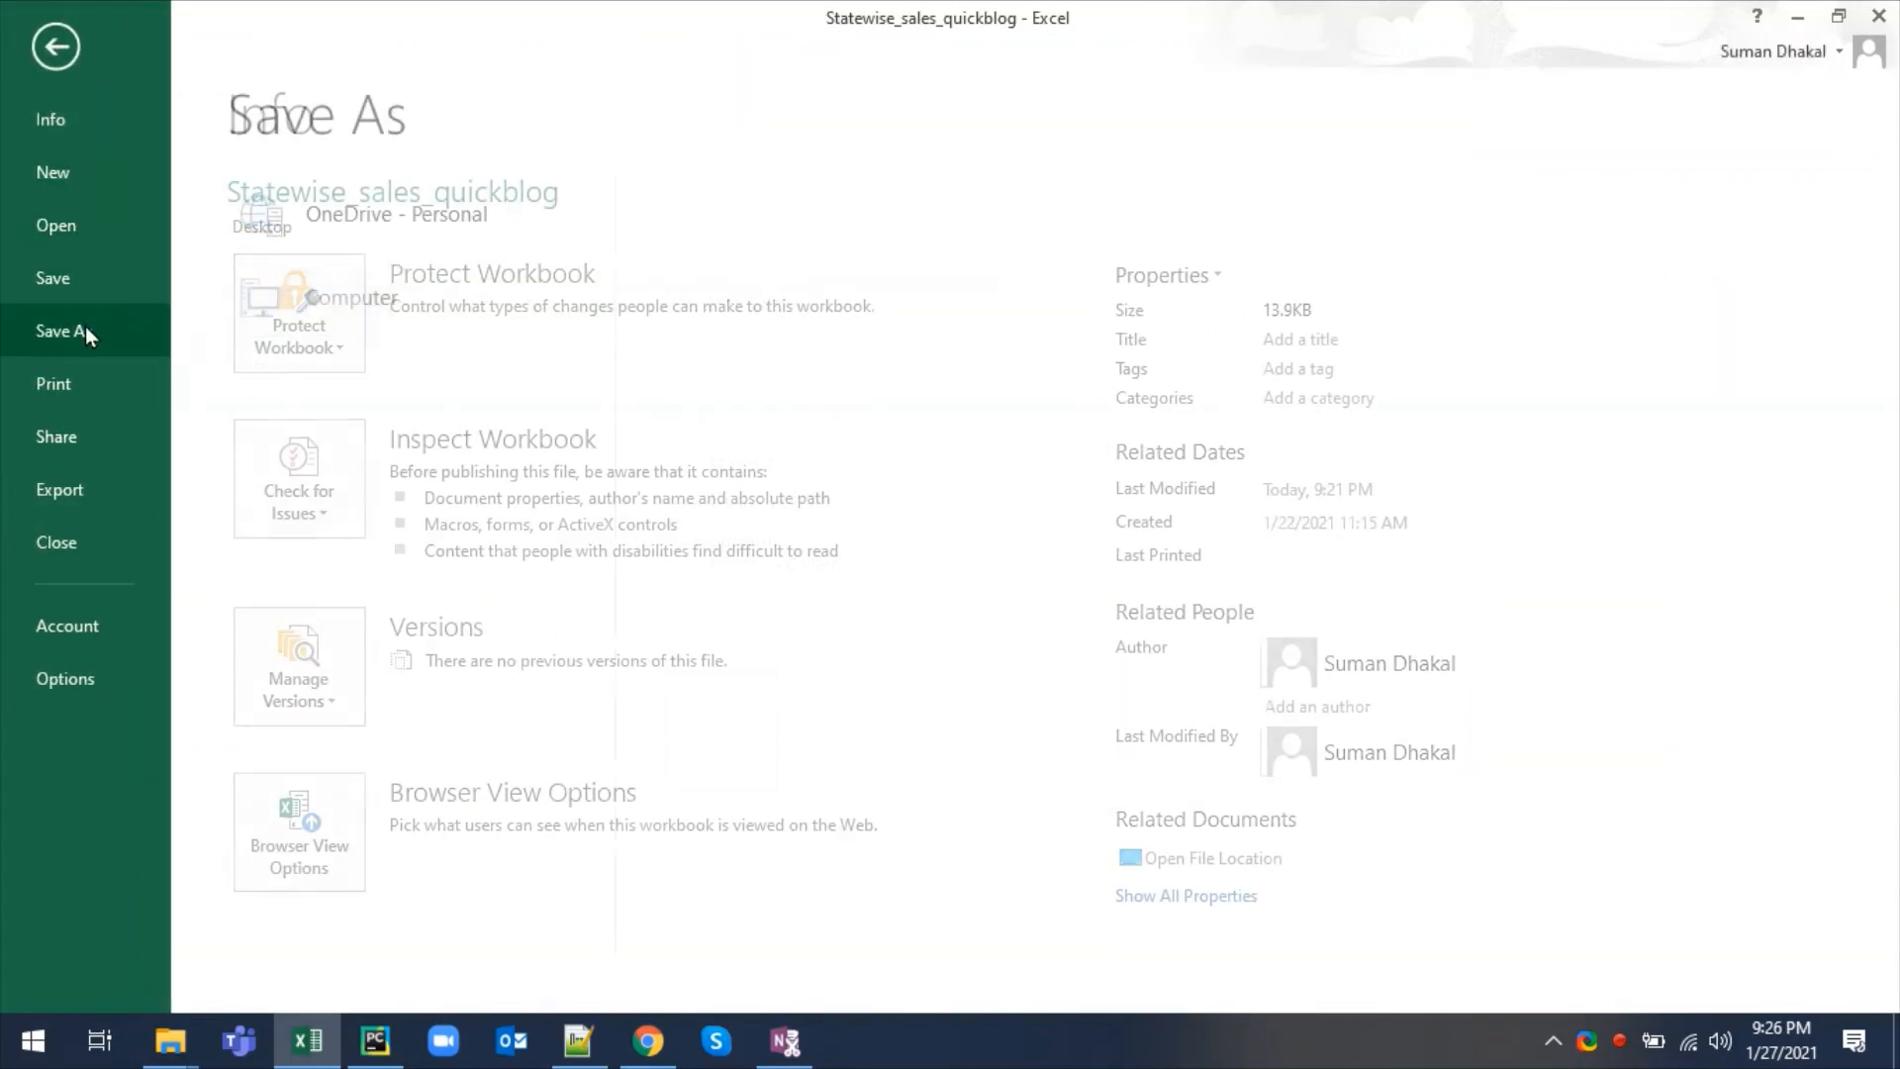
click(763, 301)
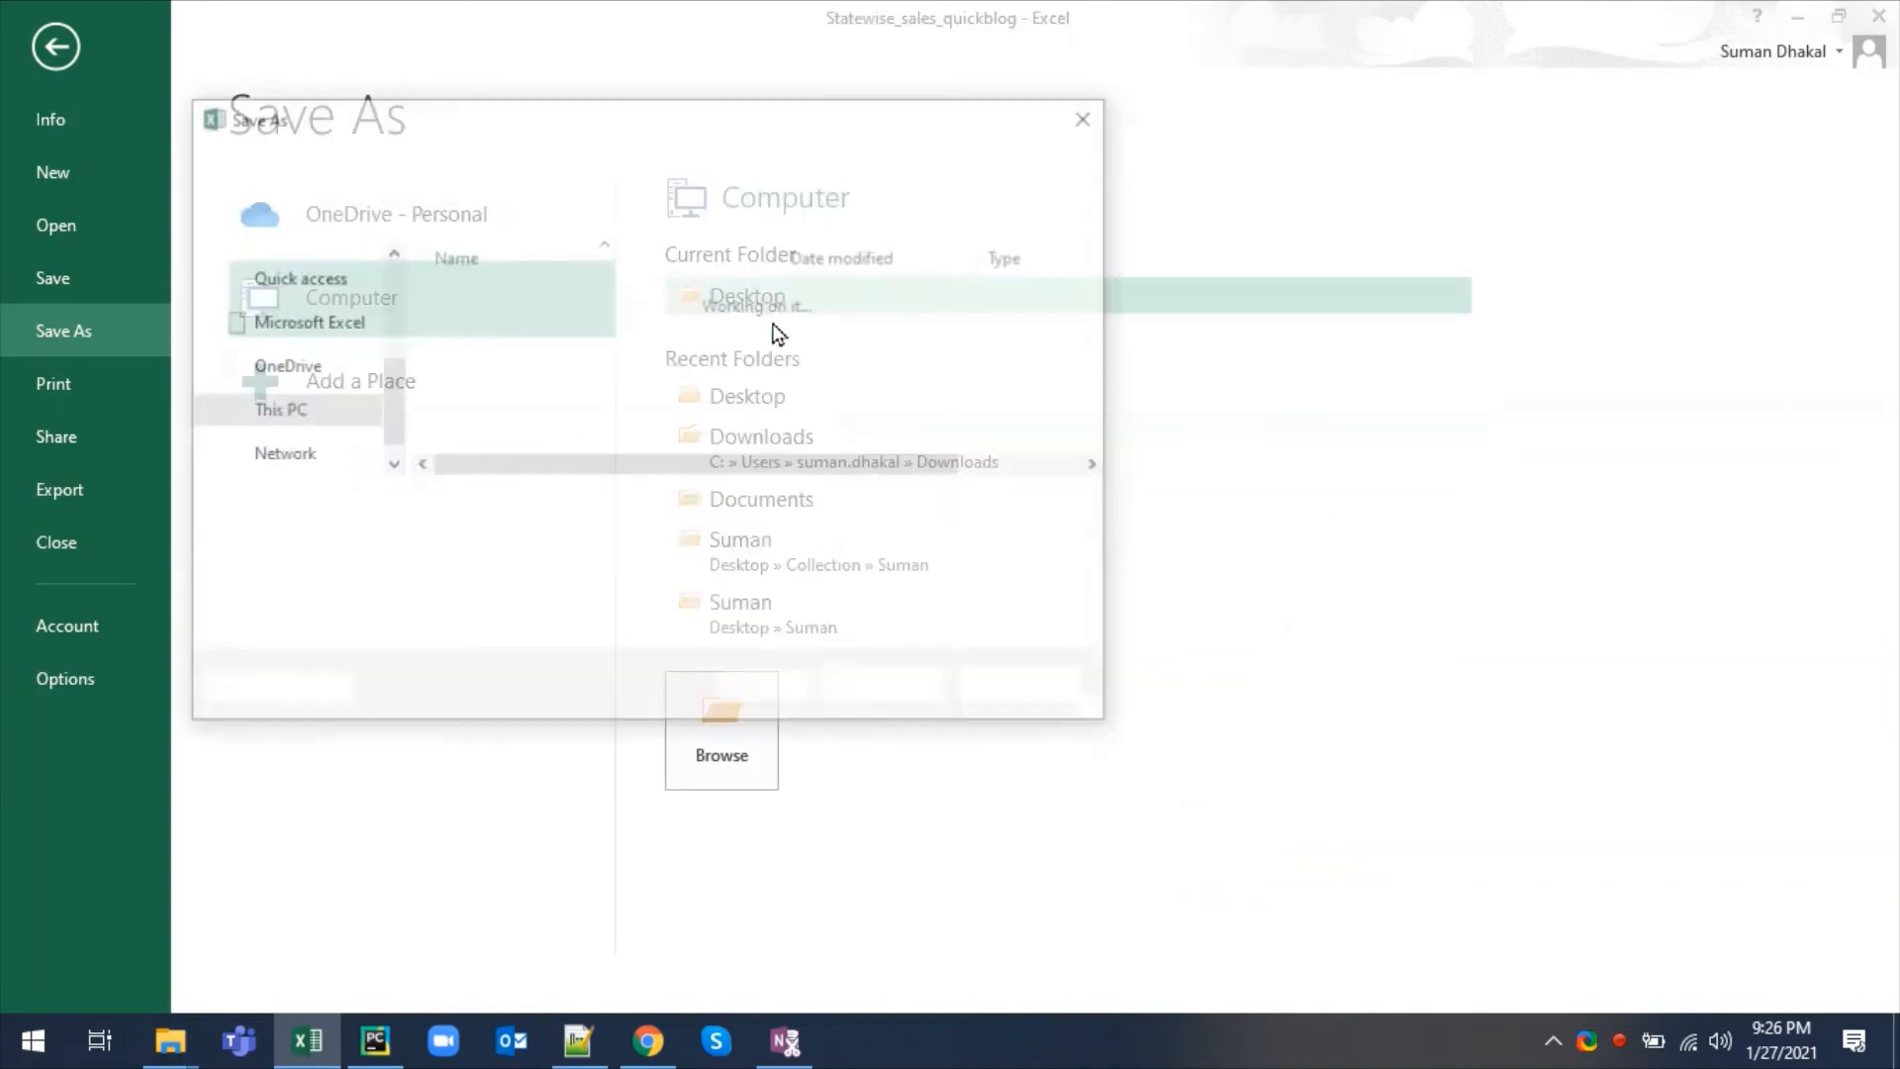
click(643, 544)
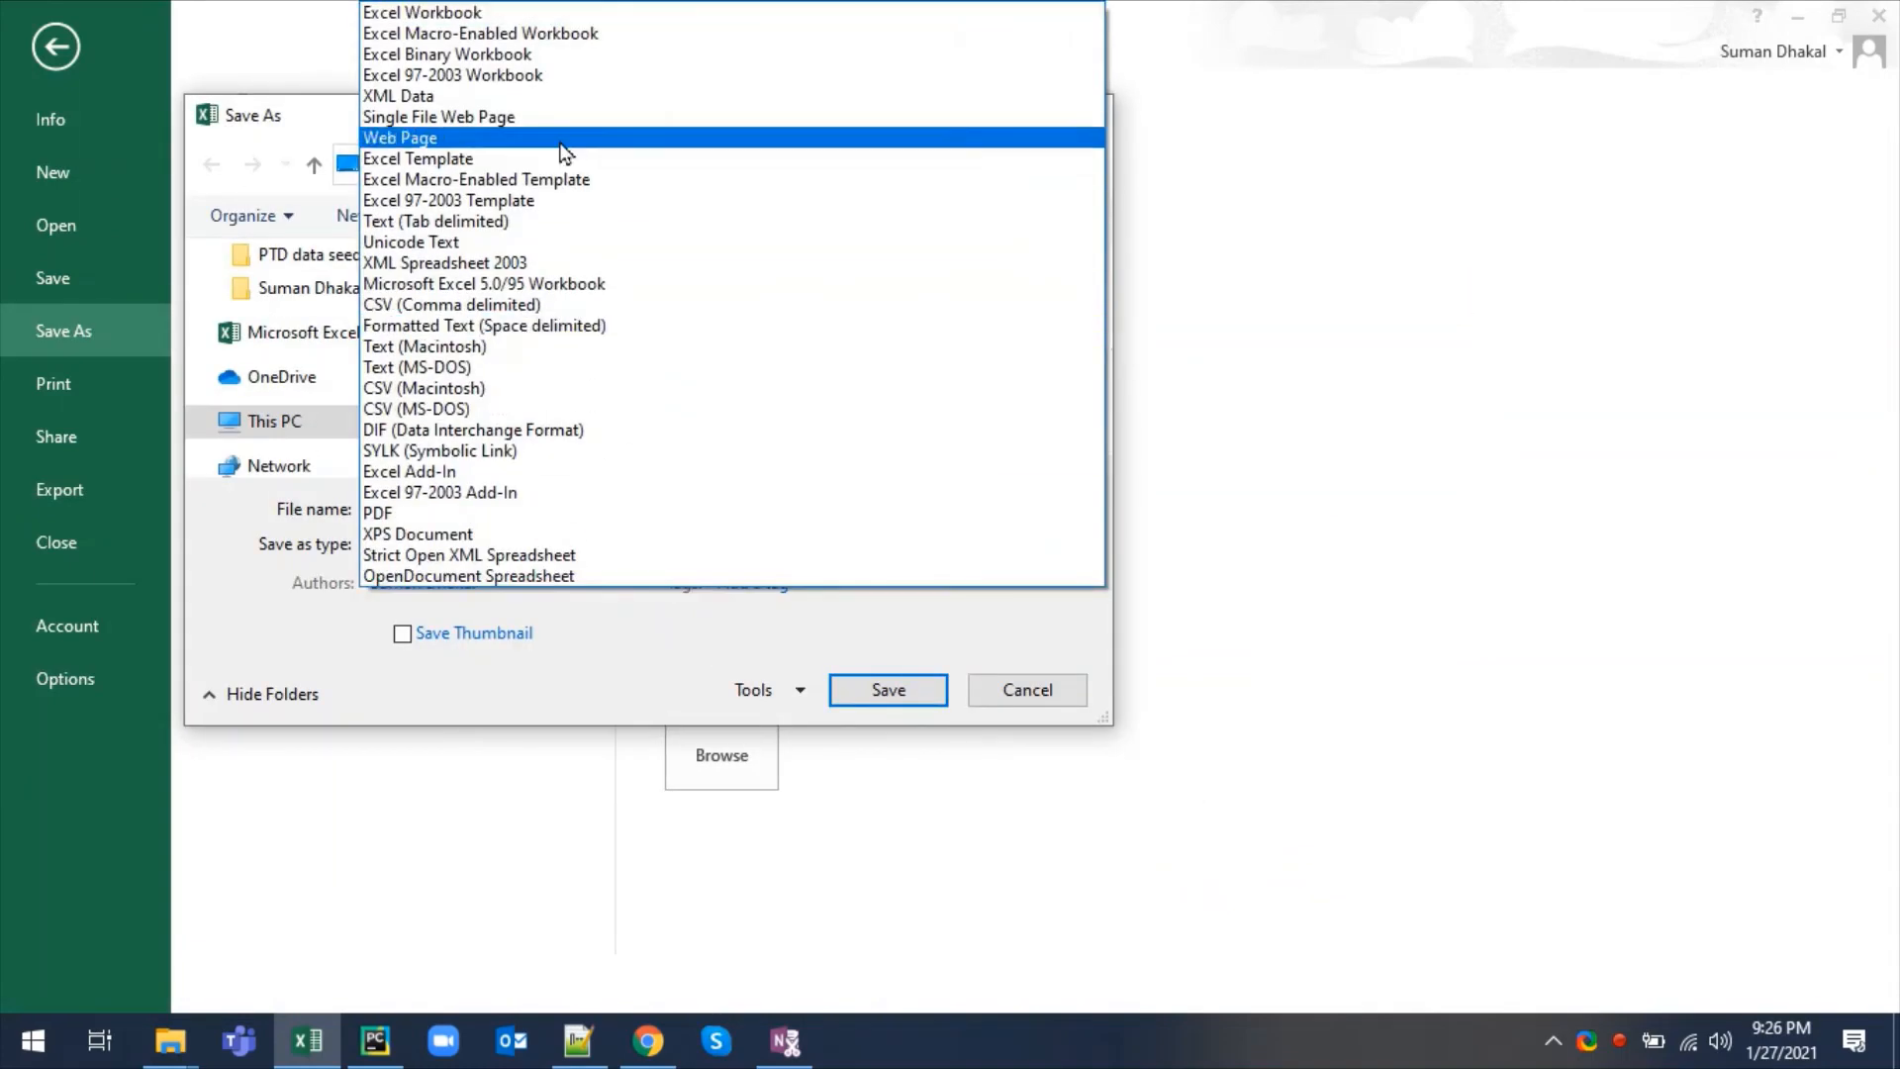
click(502, 36)
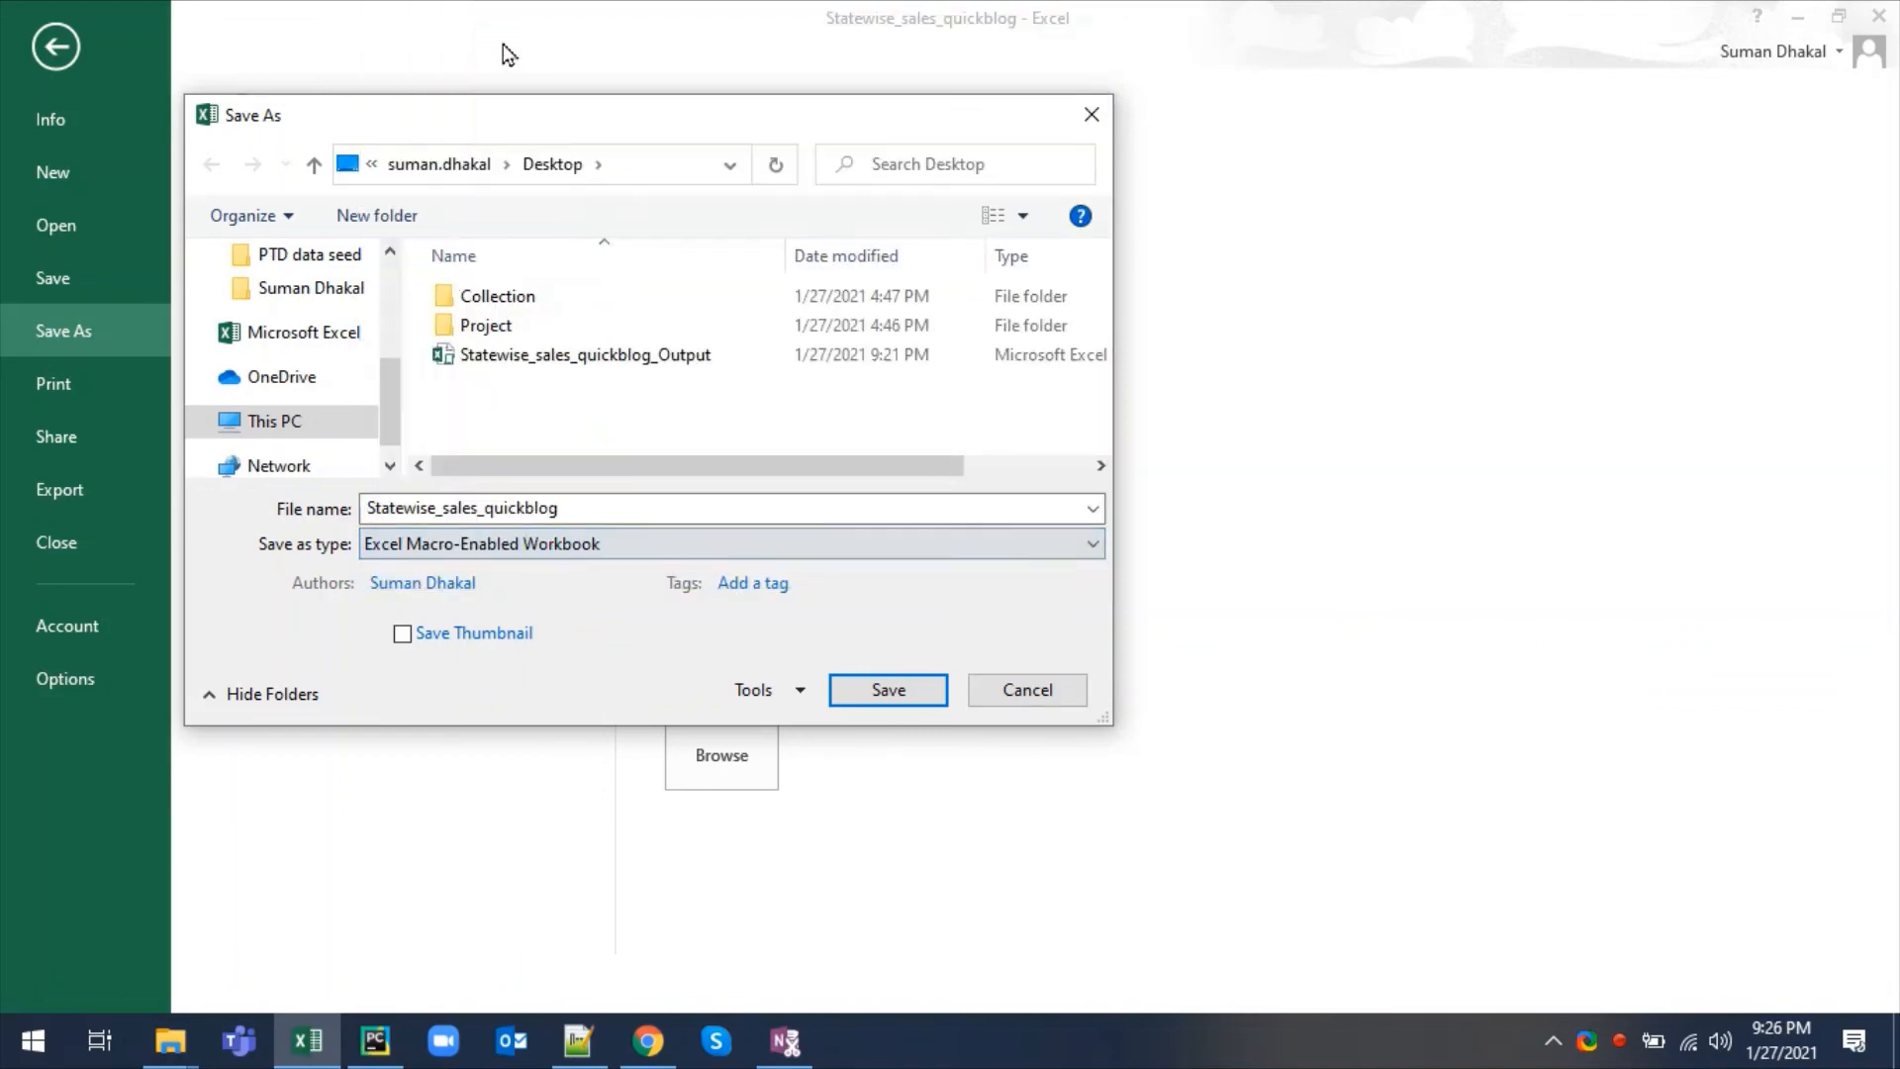
click(894, 696)
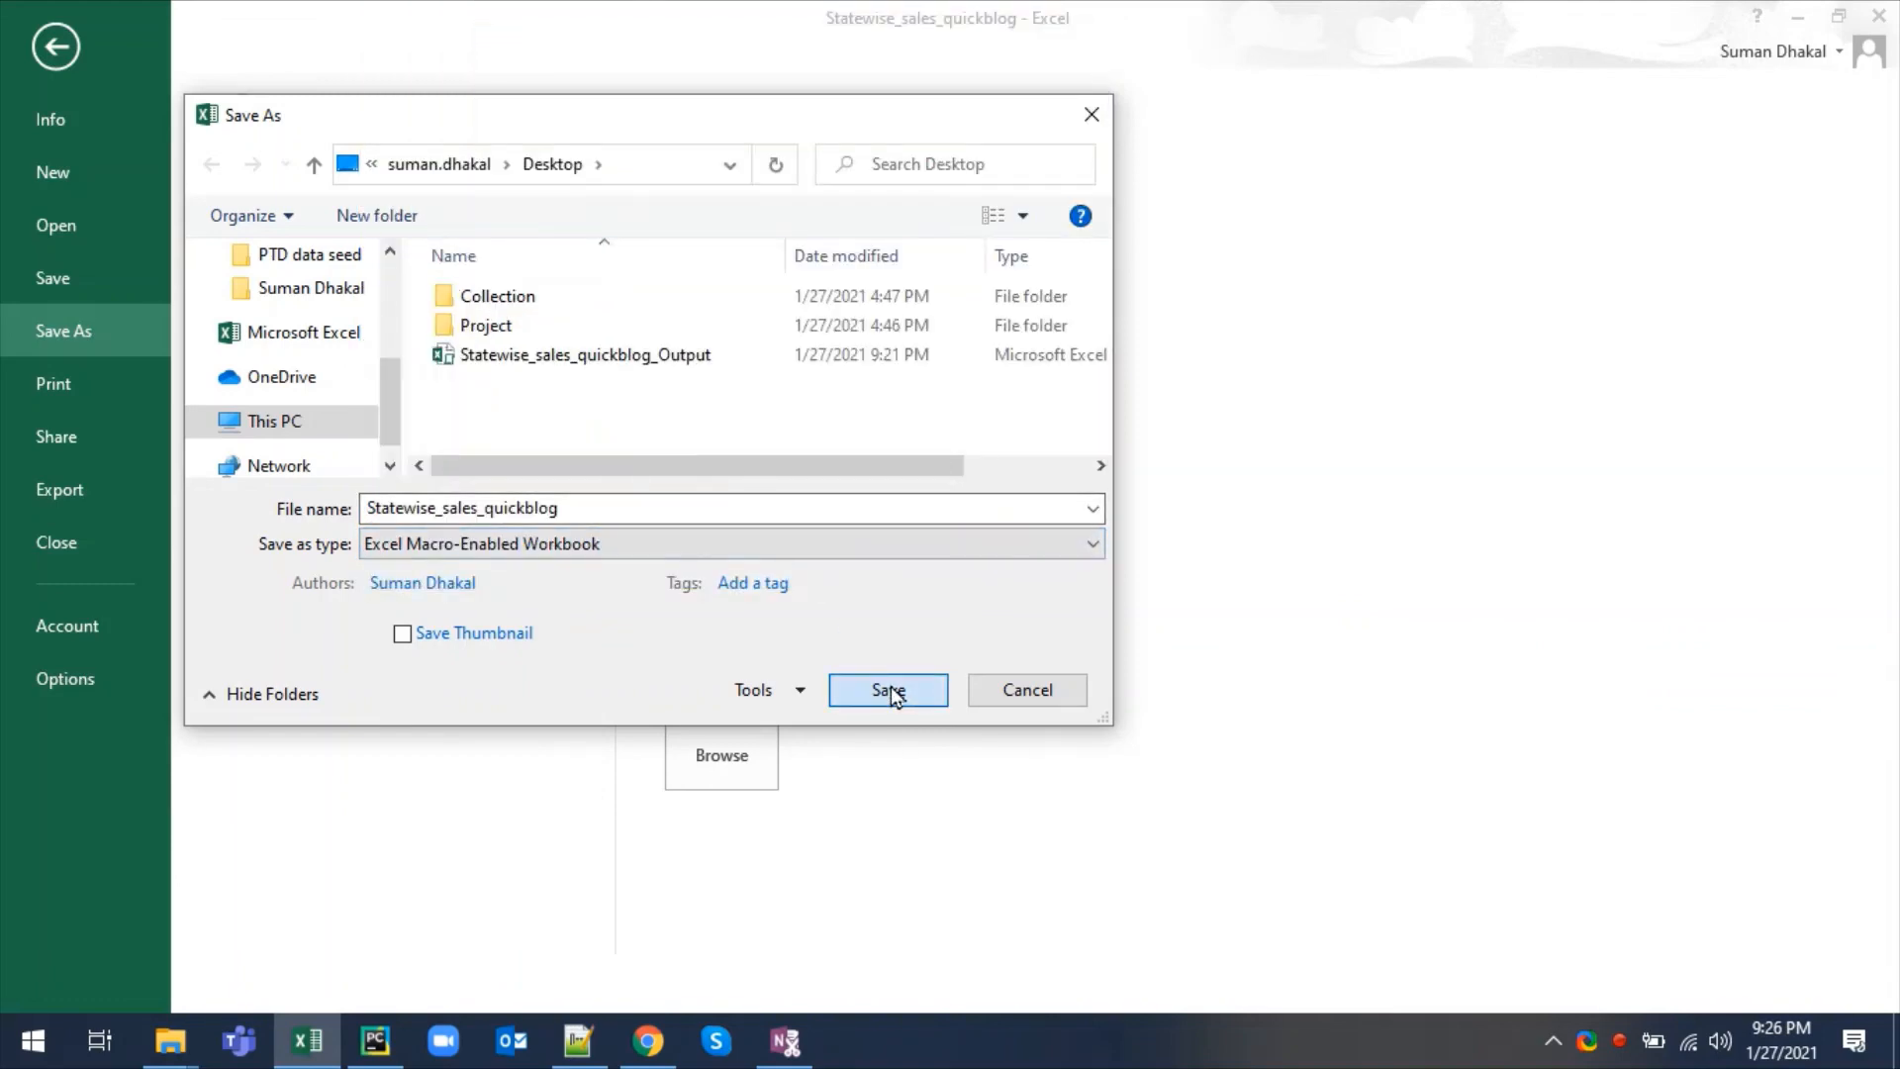
- Name the copy Statewise_sales_quickblog_final_output, save it and close the workbook
click(752, 516)
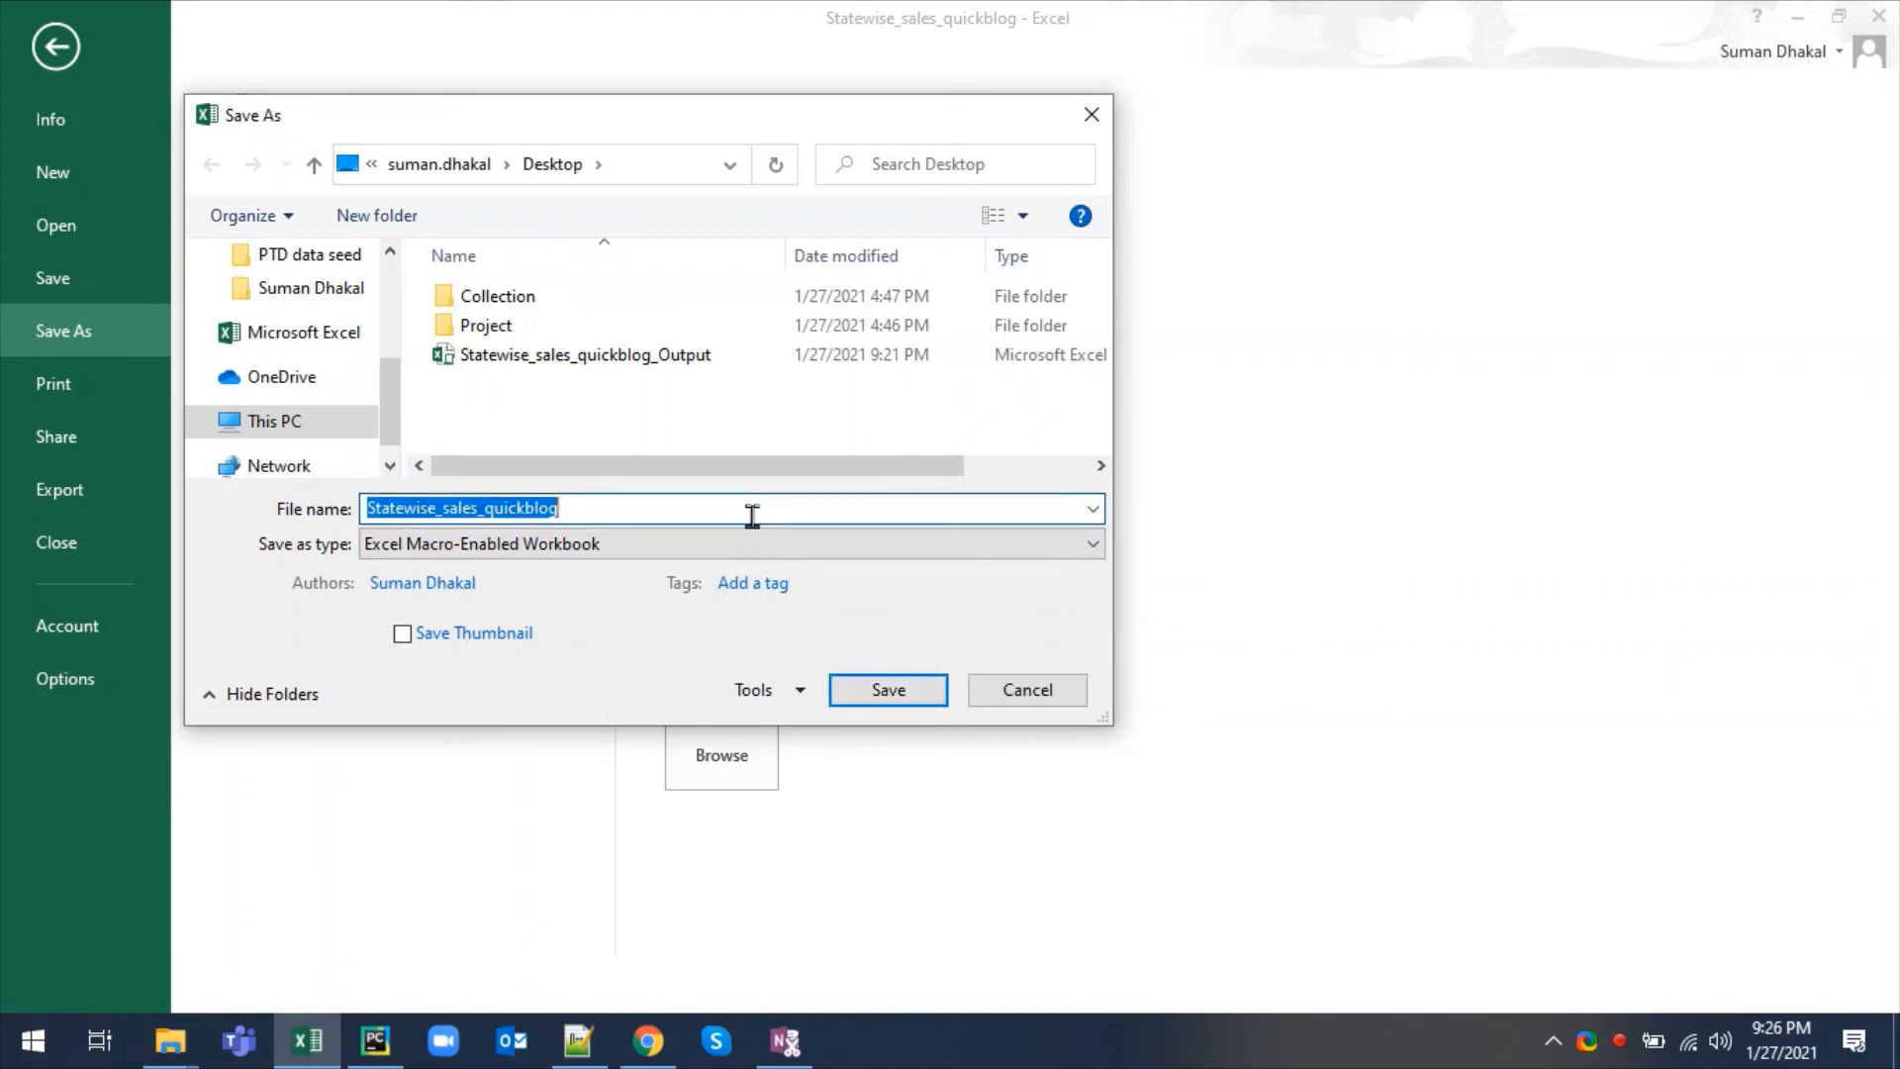
click(753, 515)
text(_)
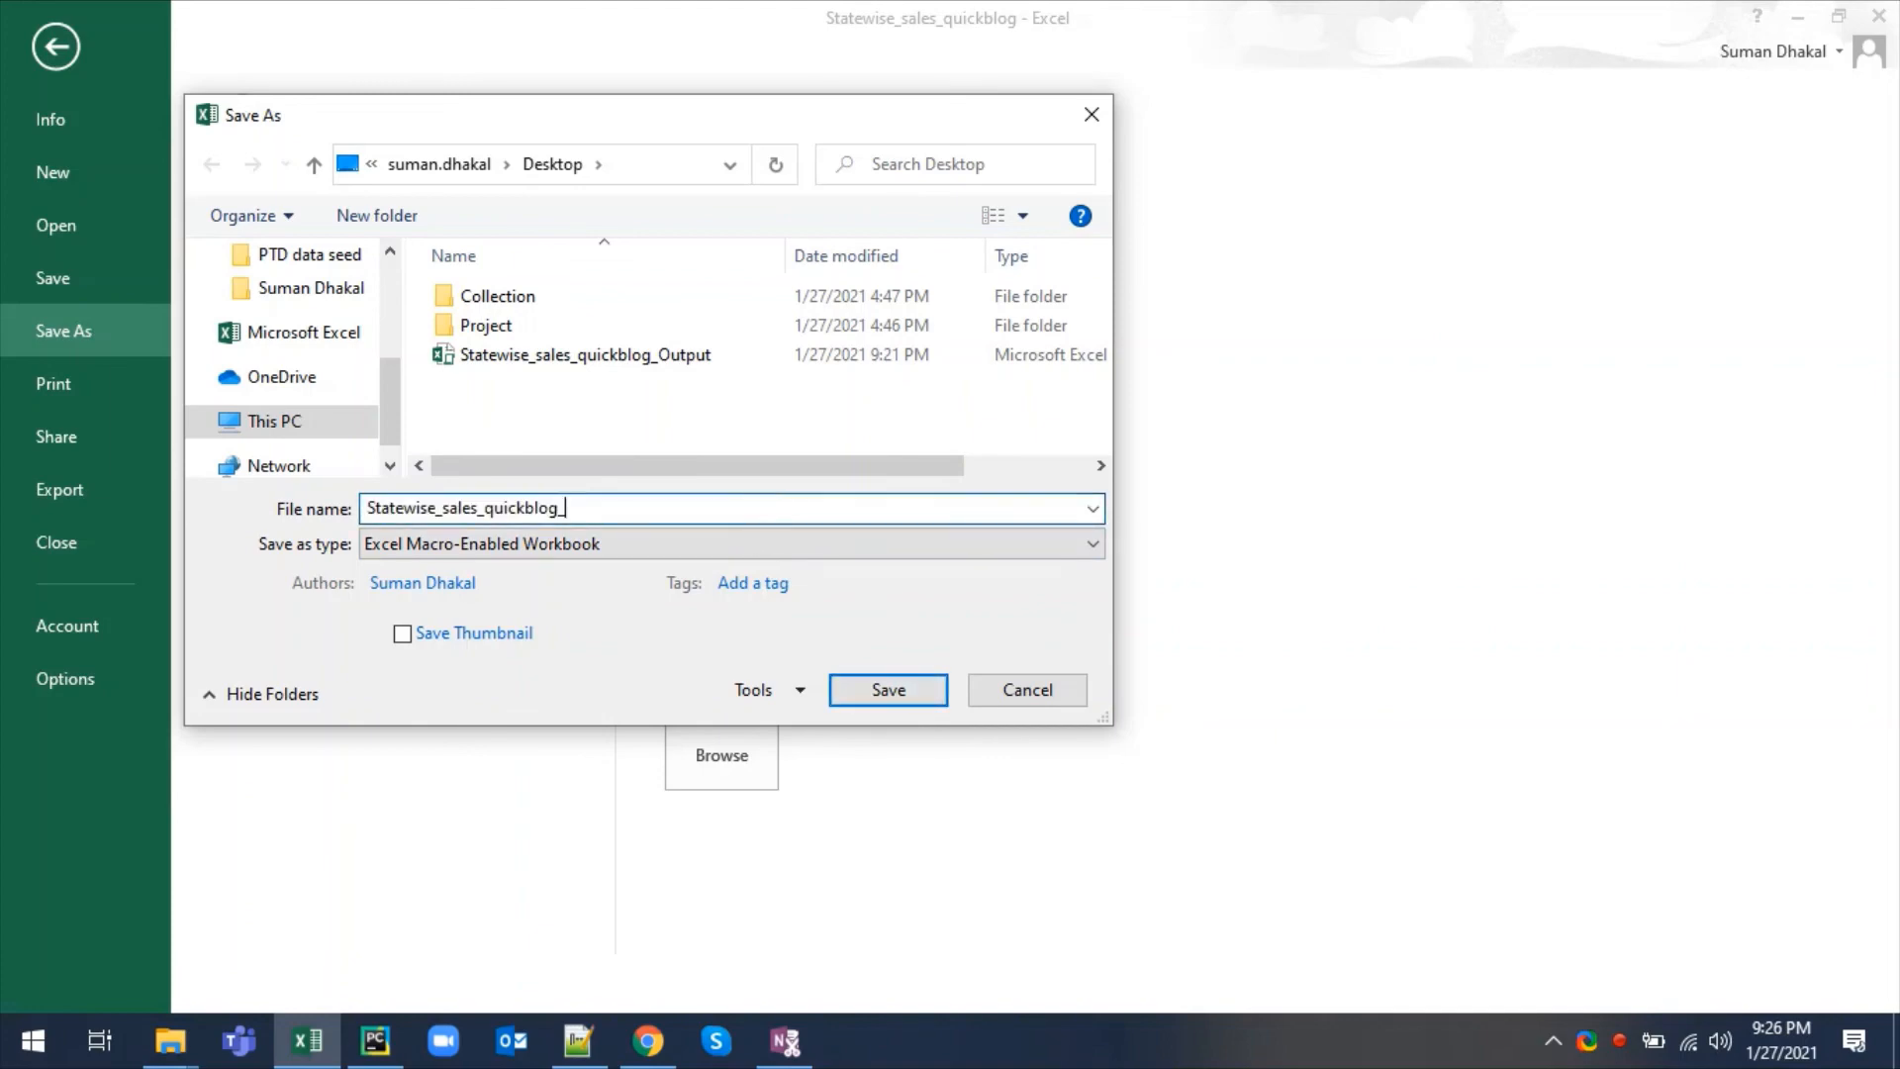
text(final_output)
key(Return)
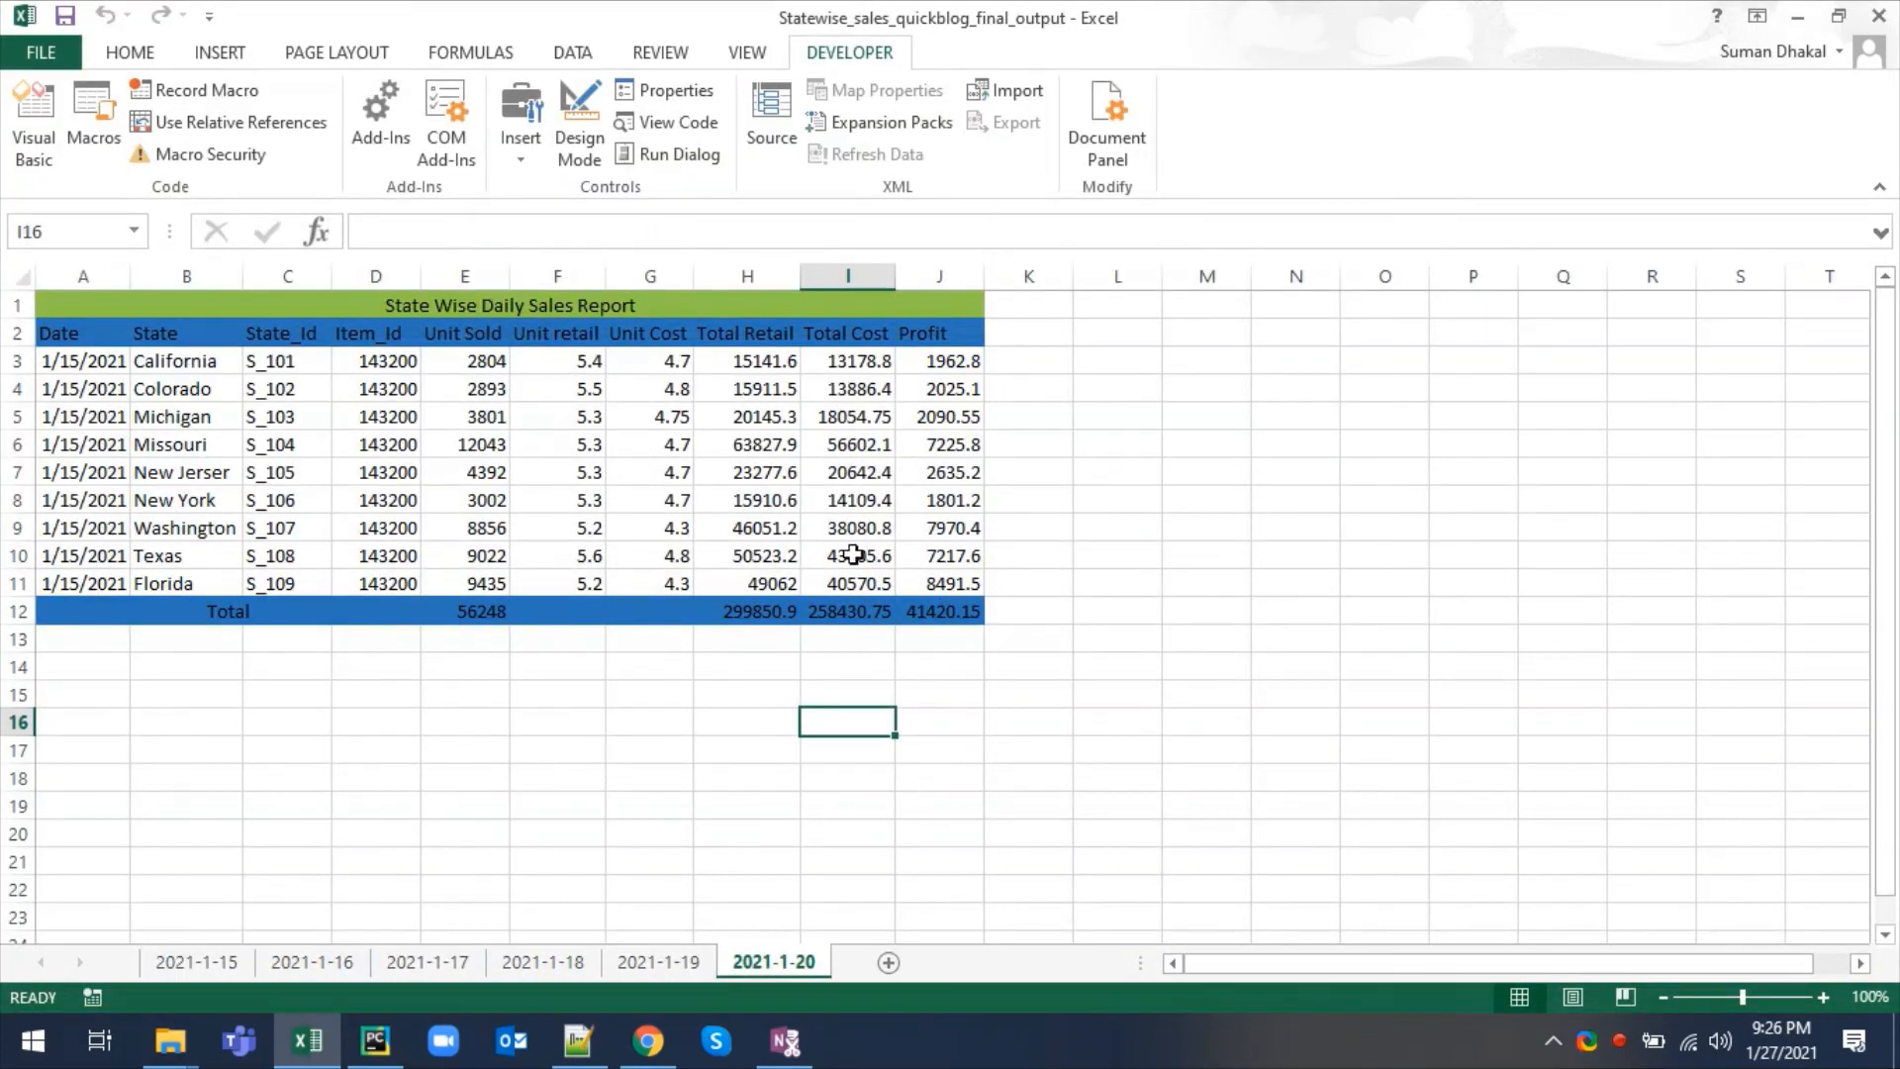
click(1881, 14)
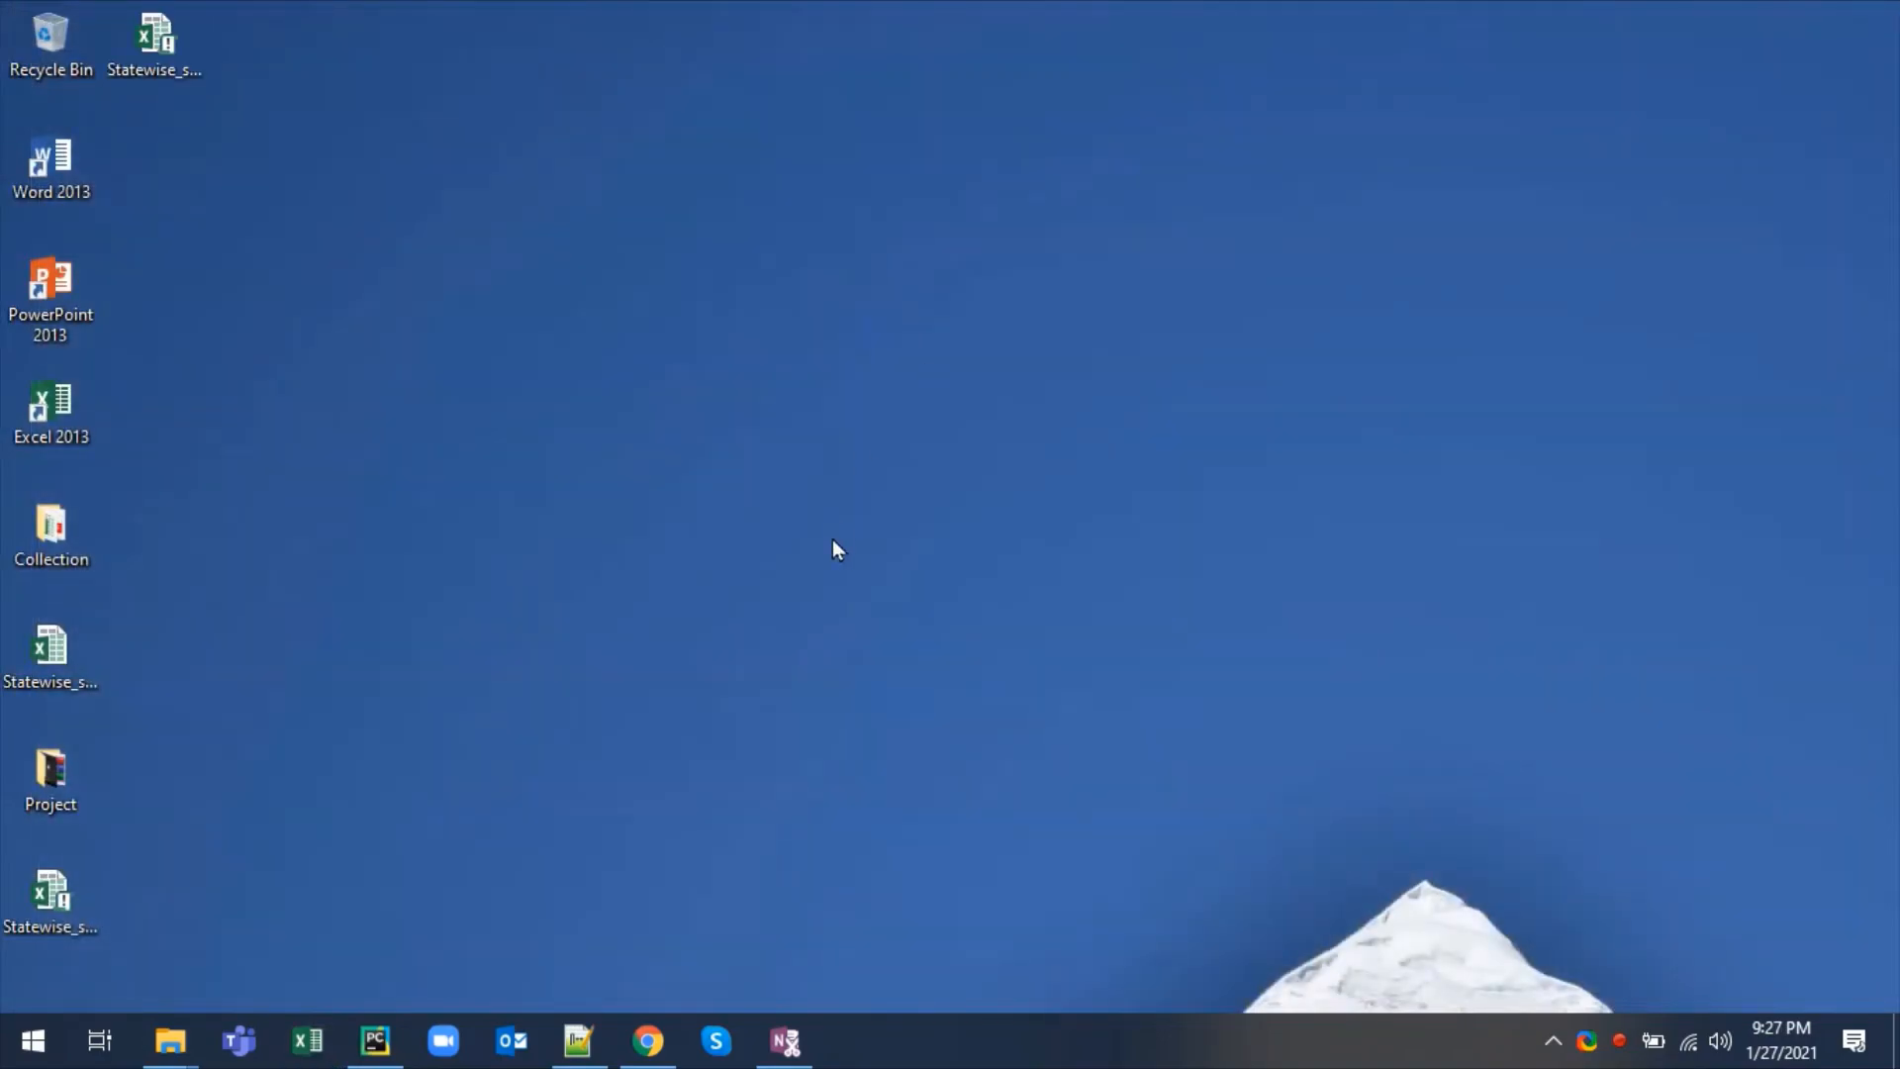